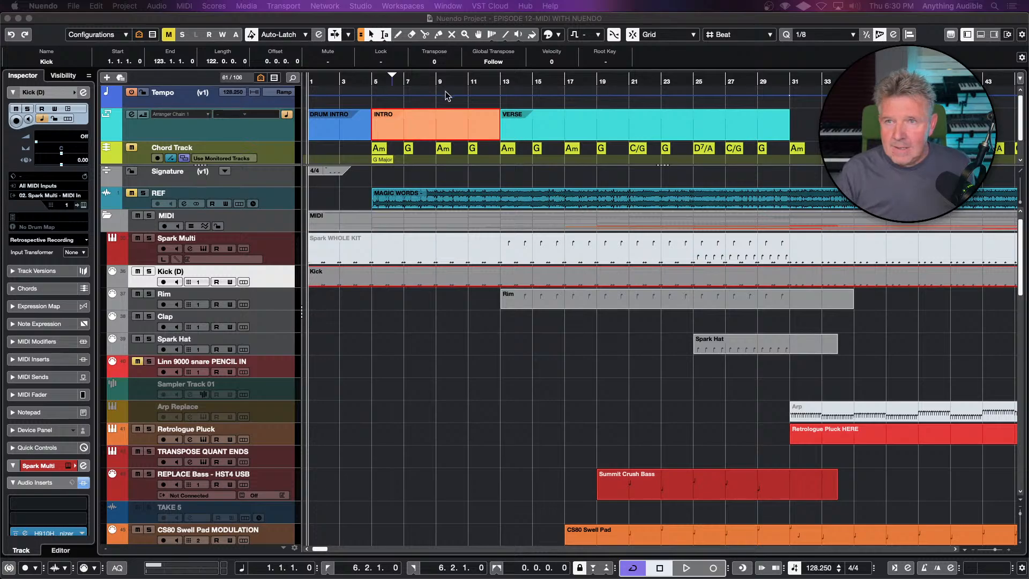
# - Look through the project's MIDI and audio tracks, collapsing and reopening the AUDIO folder along the way
pyautogui.click(416, 22)
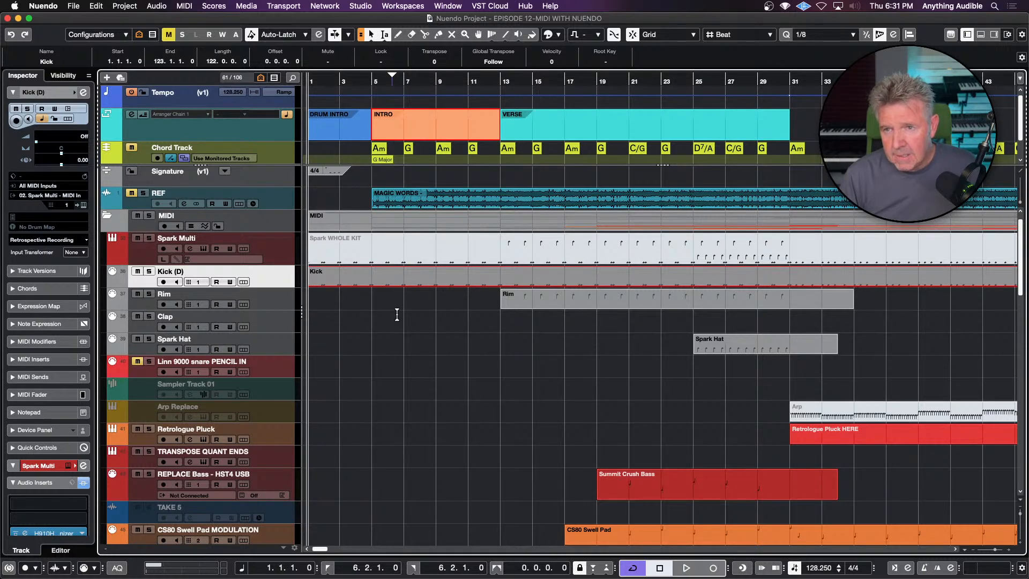
pyautogui.scroll(-5, 397, 315)
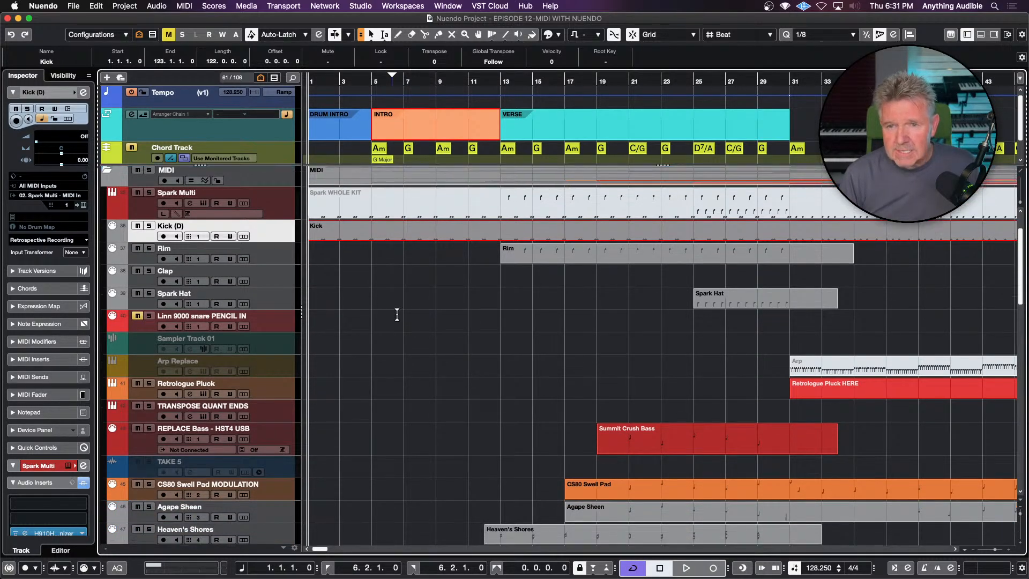
pyautogui.scroll(-20, 398, 316)
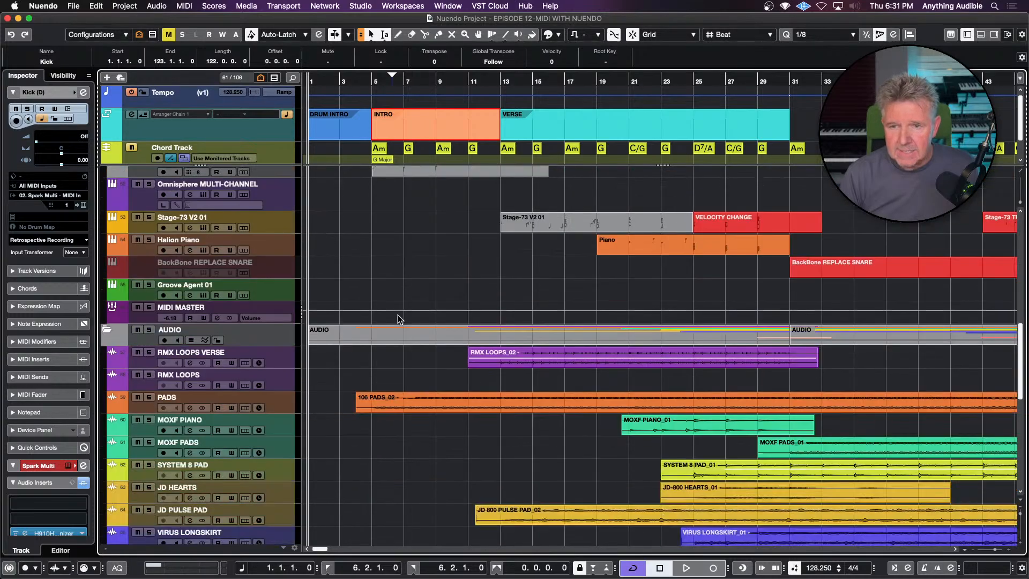
pyautogui.scroll(8, 398, 319)
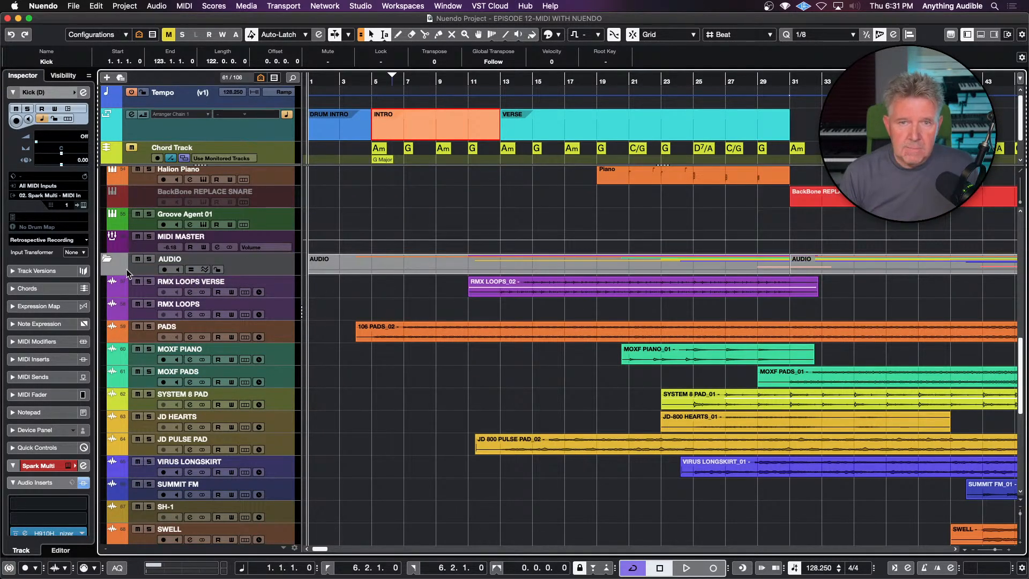
pyautogui.click(108, 261)
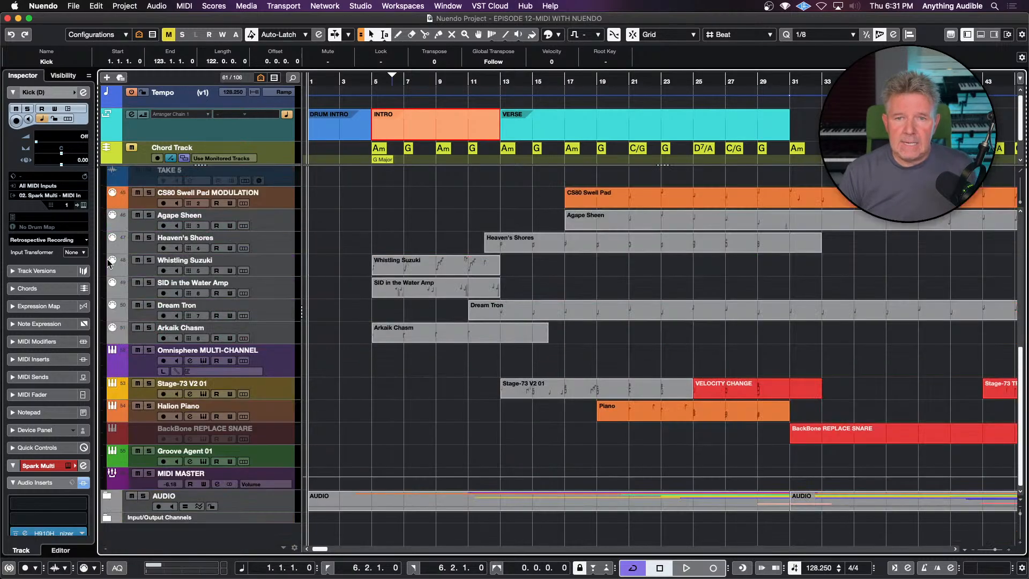
pyautogui.click(107, 497)
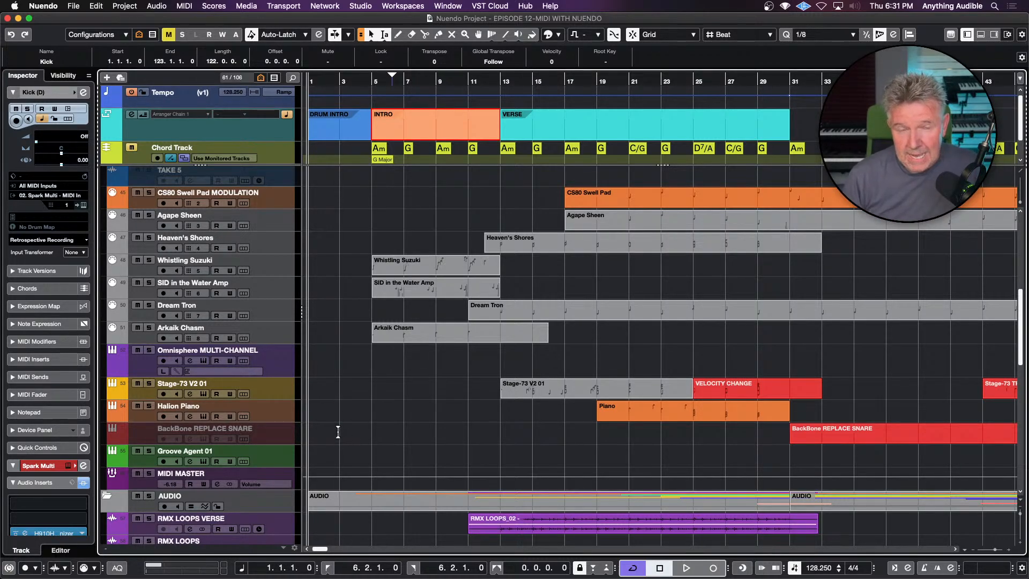
pyautogui.scroll(5, 338, 432)
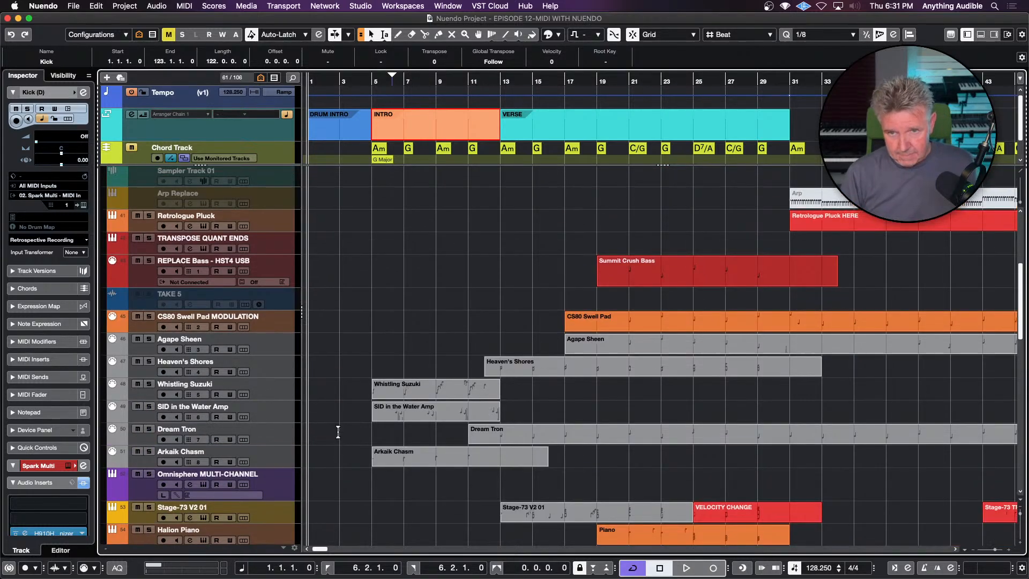
pyautogui.scroll(8, 338, 433)
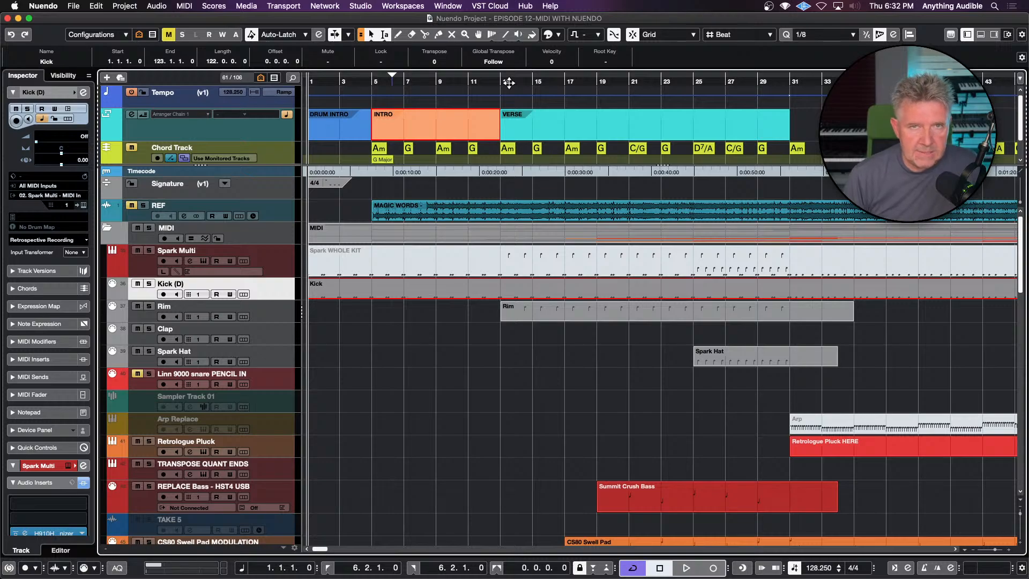
# - Check the ruler's display format options, and switch the arranger track's time base to linear and back to musical
pyautogui.click(1020, 78)
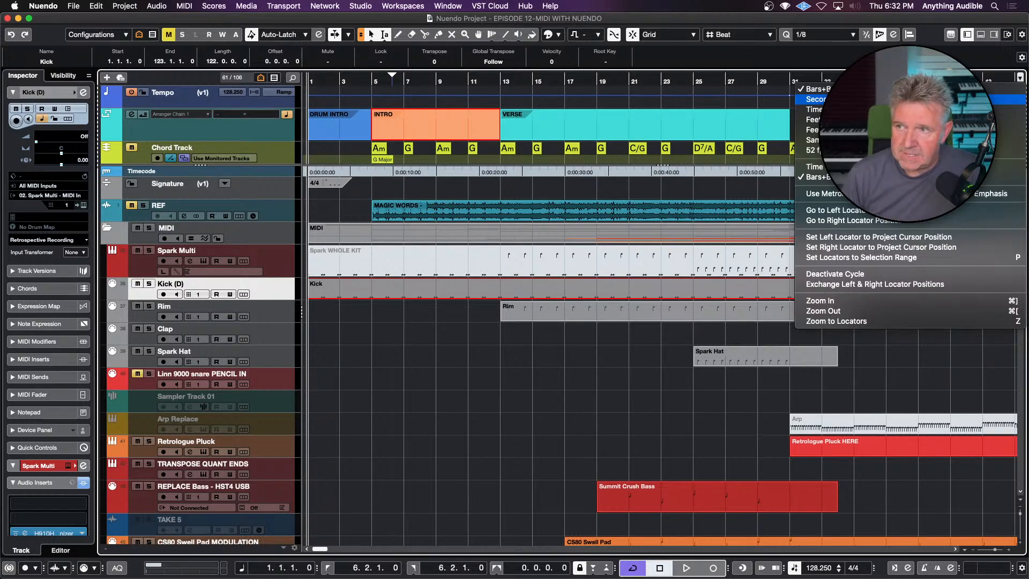
pyautogui.click(924, 19)
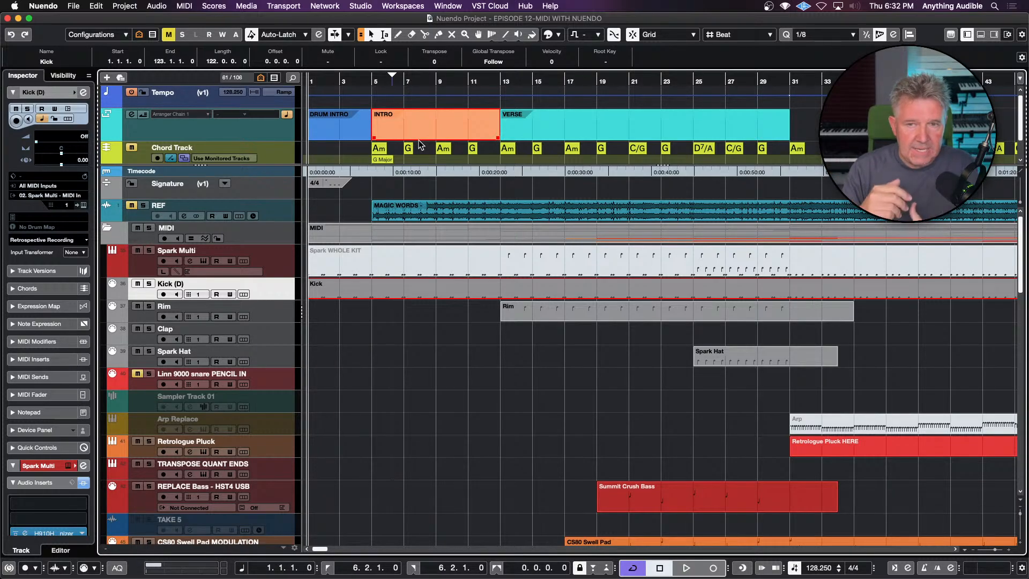
pyautogui.click(288, 115)
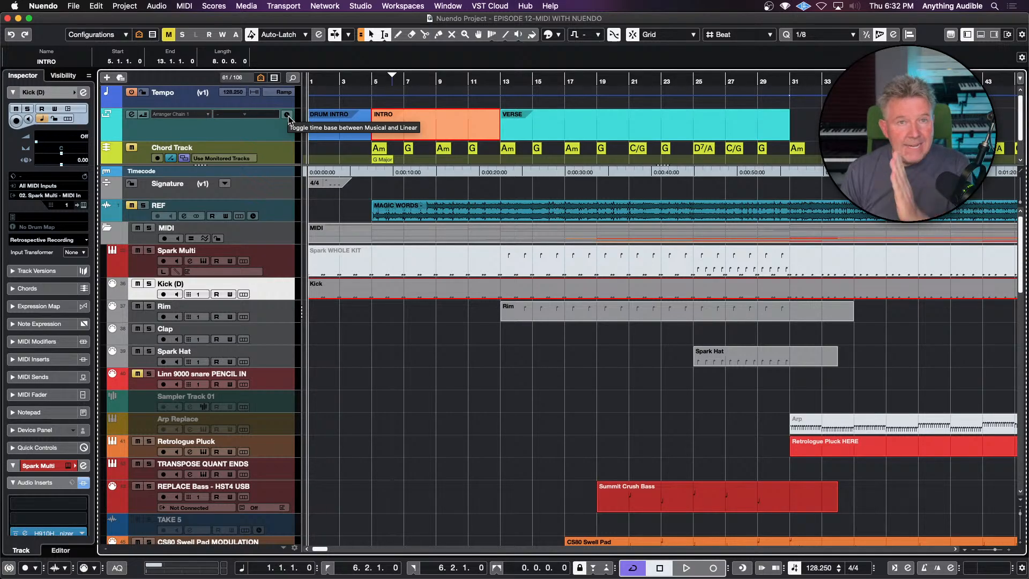
pyautogui.click(288, 114)
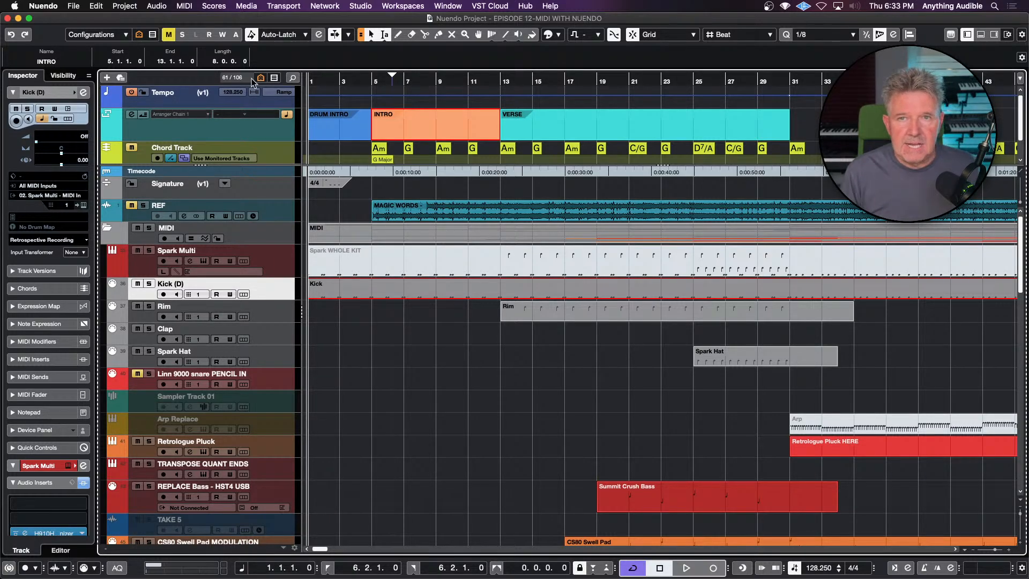
# - View the available track types in the Add Track dialog and close it without adding a track
pyautogui.click(107, 78)
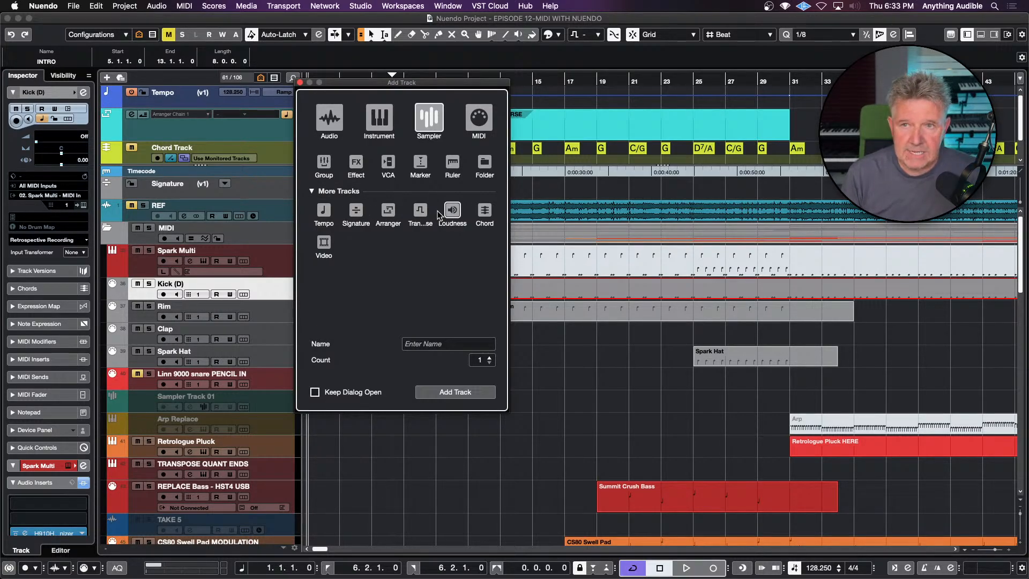
pyautogui.click(300, 83)
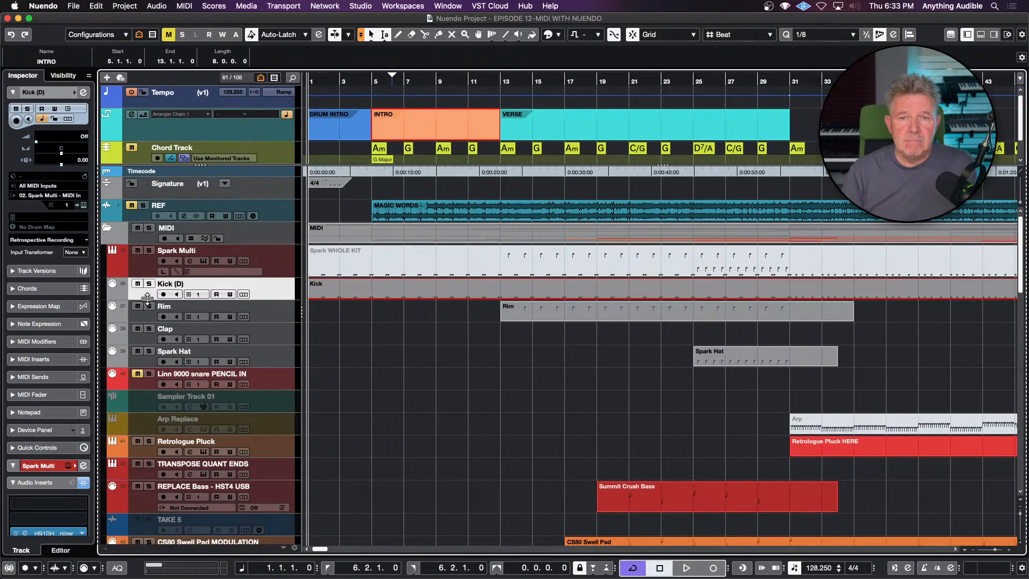
# - Enlarge the Kick (D) track to reveal its additional controls and record-enable it
pyautogui.moveTo(147, 298); pyautogui.dragTo(147, 320)
pyautogui.click(163, 294)
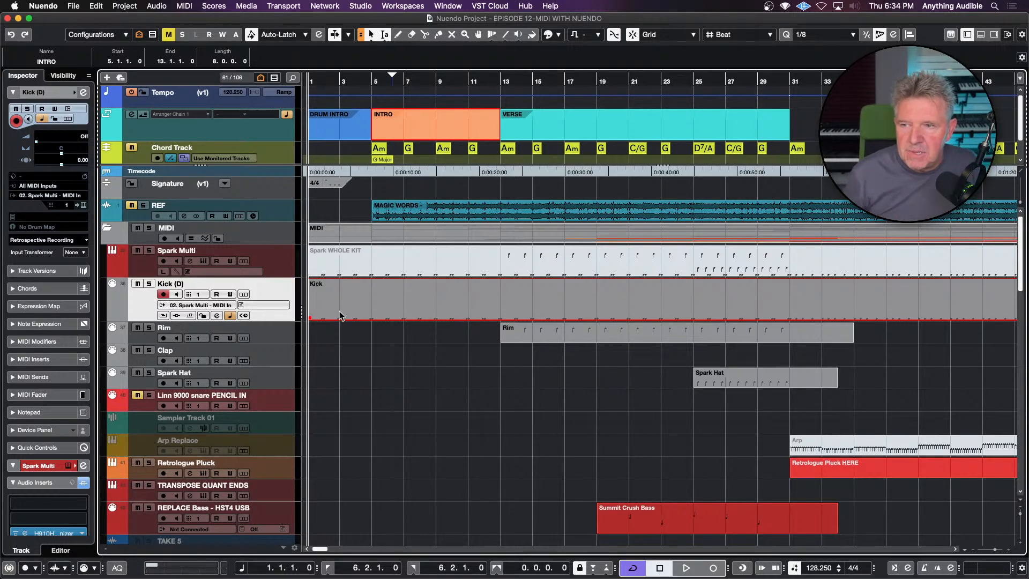
# - Play the project while examining activity on the MIDI and audio tracks, clear the event selection, and stop playback
pyautogui.press('space')
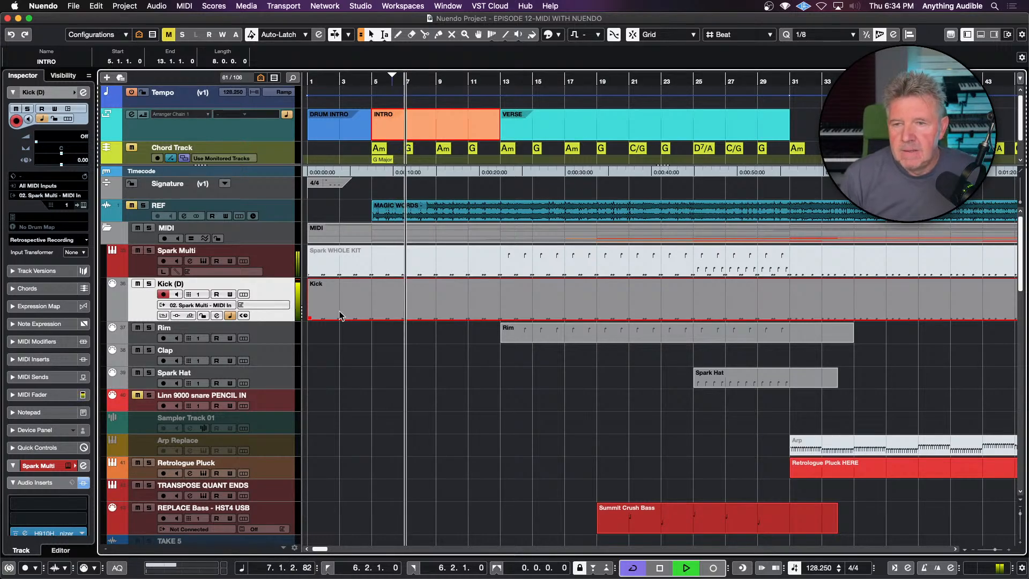
pyautogui.scroll(-3, 383, 370)
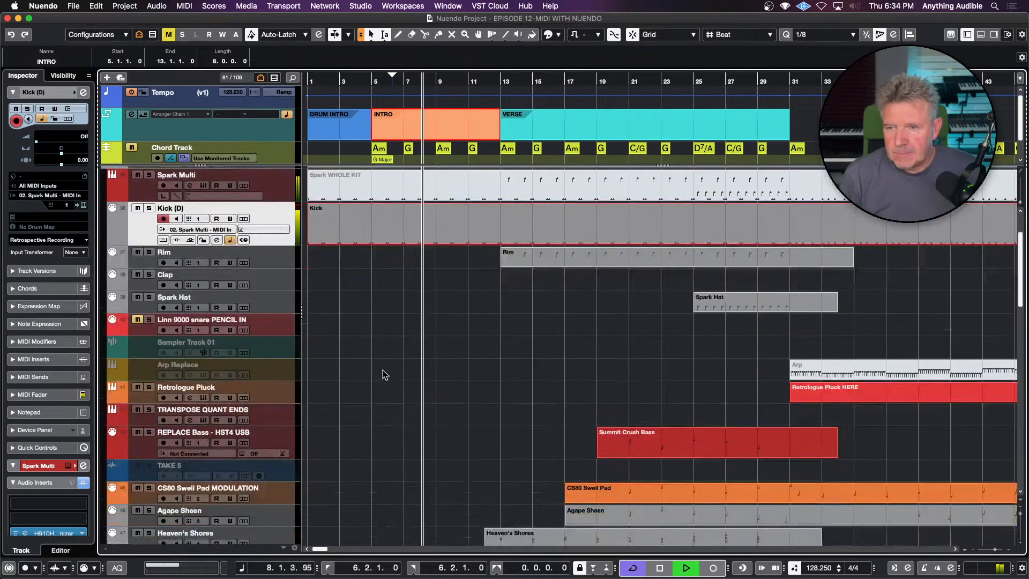
pyautogui.scroll(-8, 382, 370)
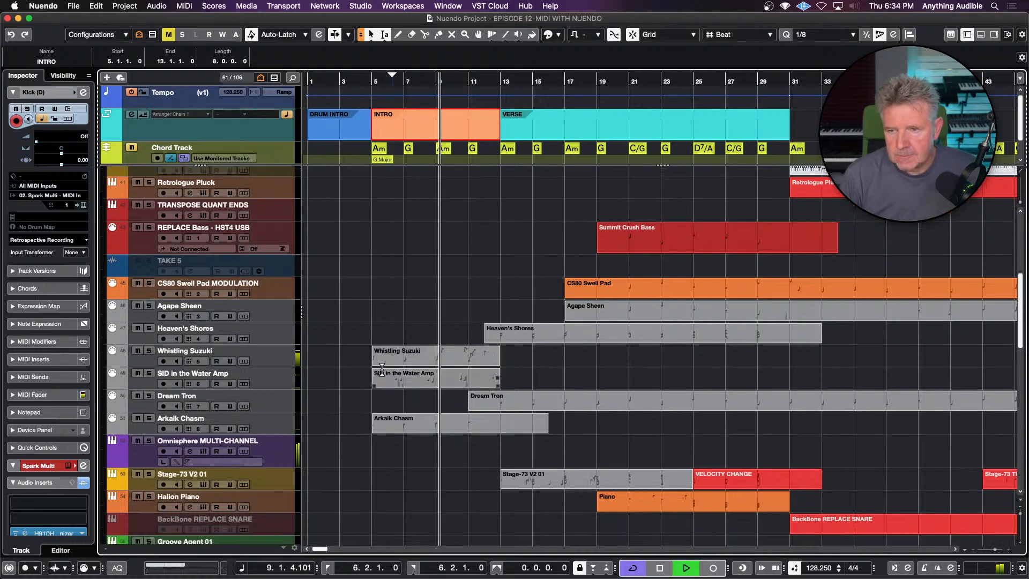
pyautogui.scroll(-11, 383, 370)
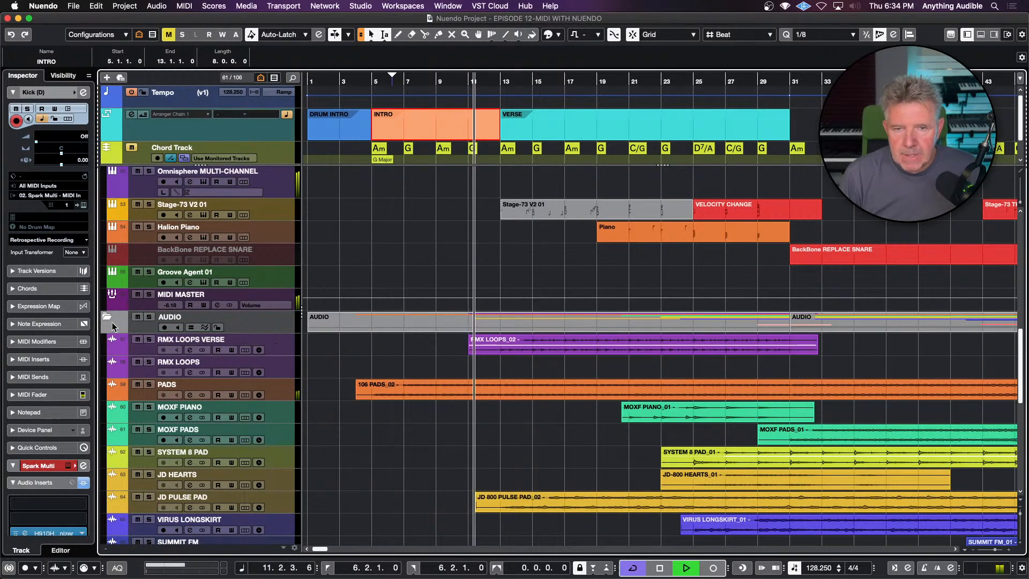
pyautogui.scroll(8, 108, 316)
pyautogui.scroll(5, 381, 399)
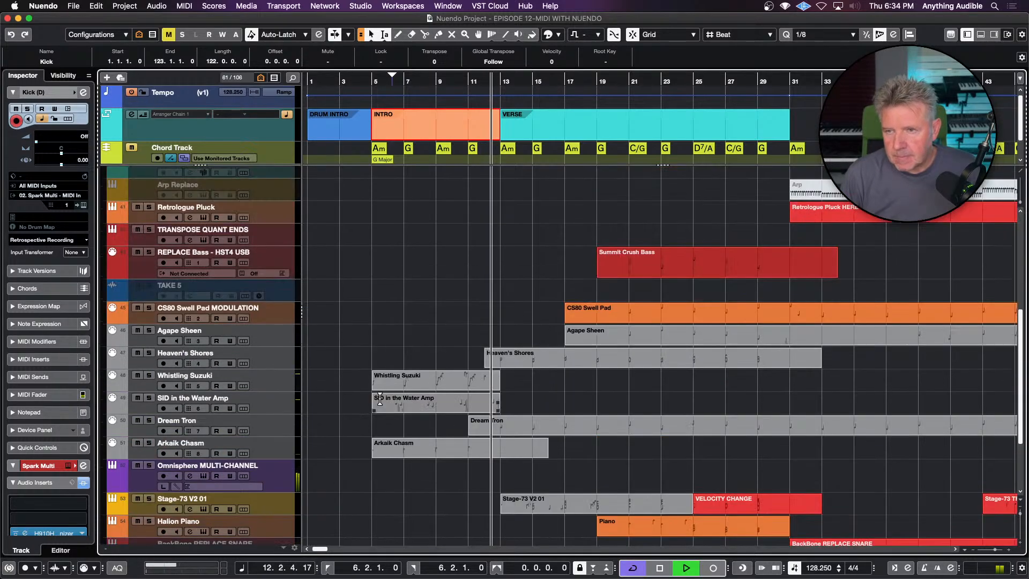
pyautogui.scroll(9, 380, 399)
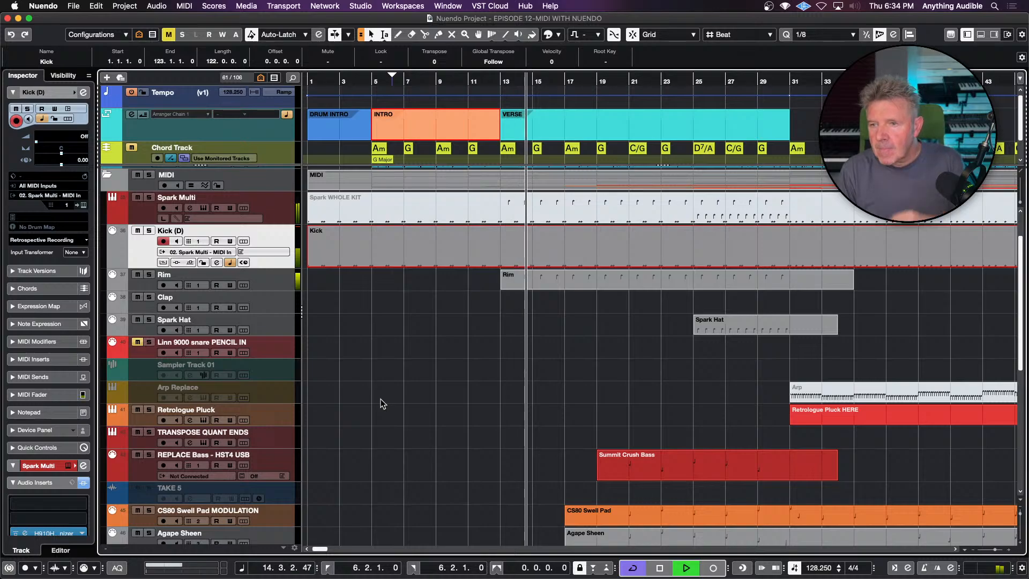
pyautogui.click(420, 330)
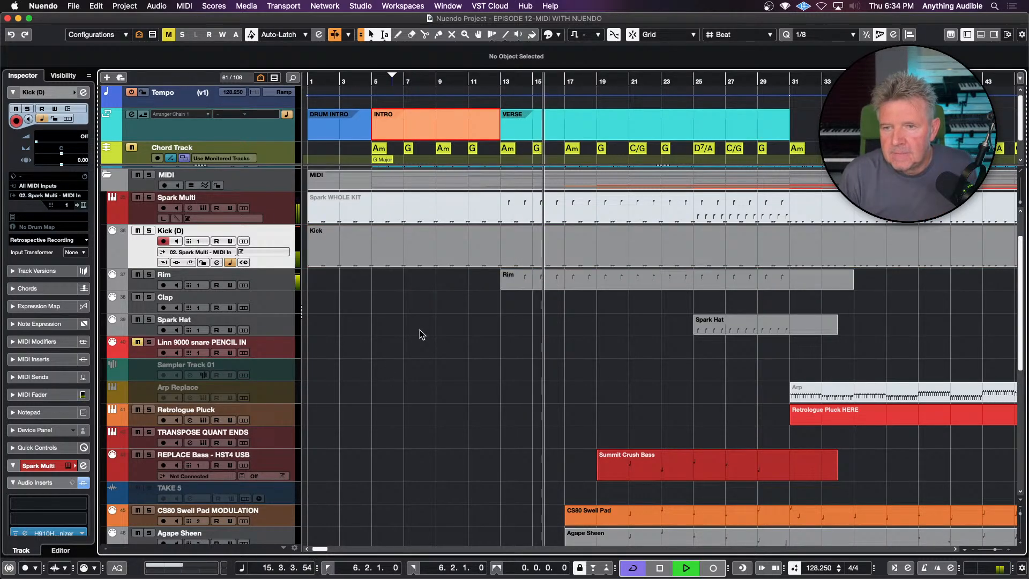
pyautogui.press('space')
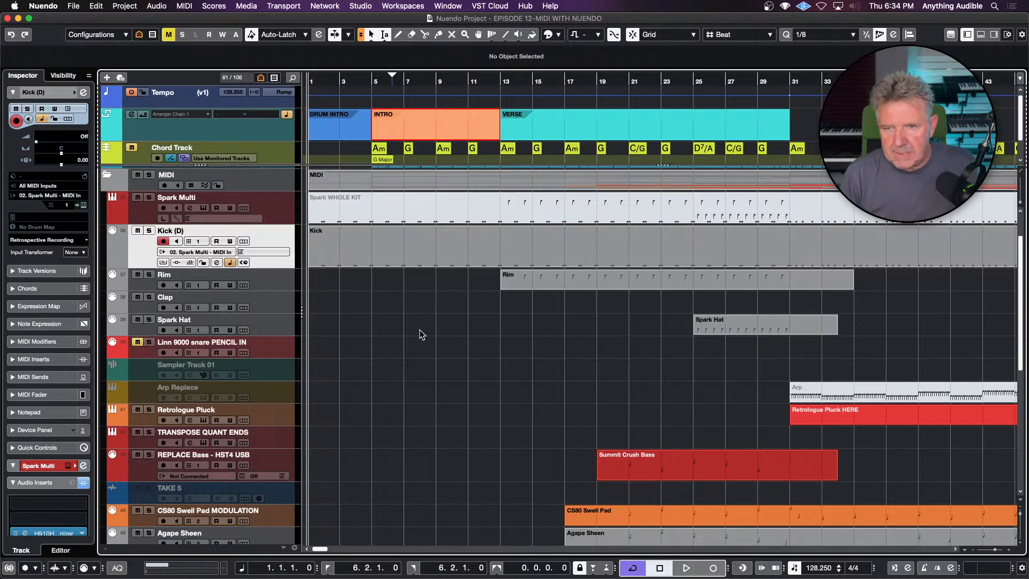
# - Turn record enable off and on again for Kick (D), and examine its available MIDI input sources
pyautogui.click(164, 242)
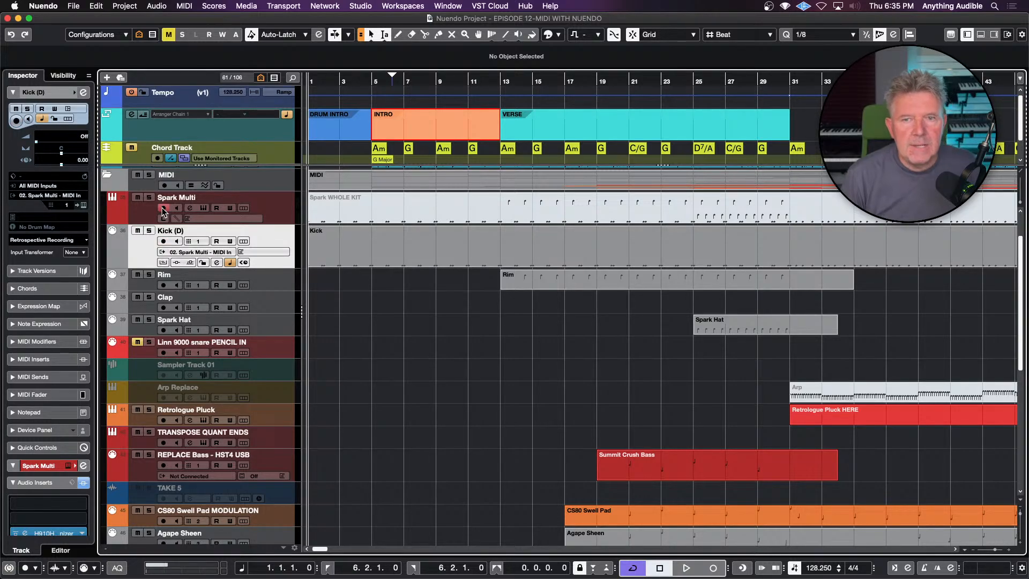
pyautogui.click(164, 241)
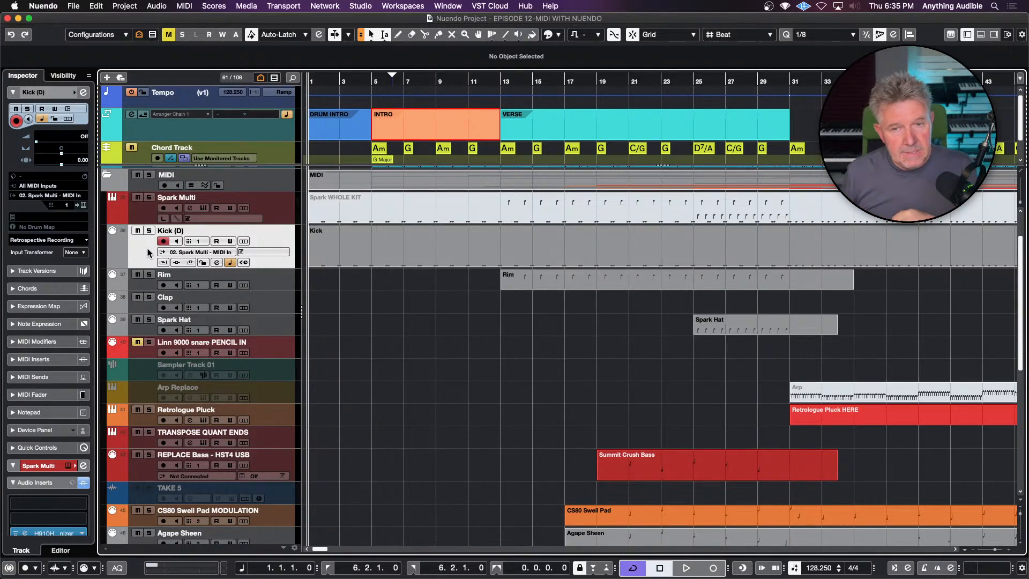
pyautogui.click(53, 186)
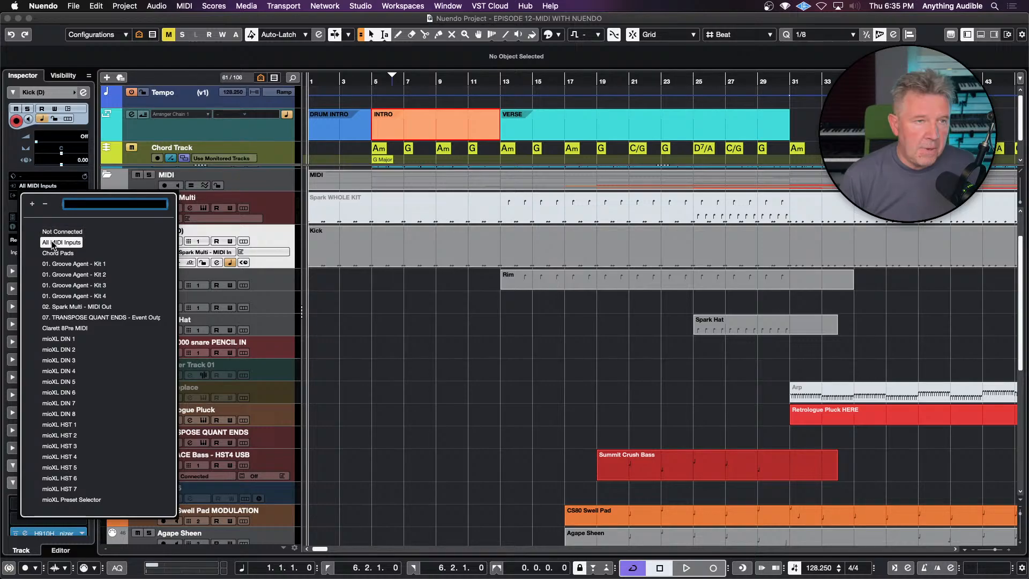
pyautogui.click(52, 188)
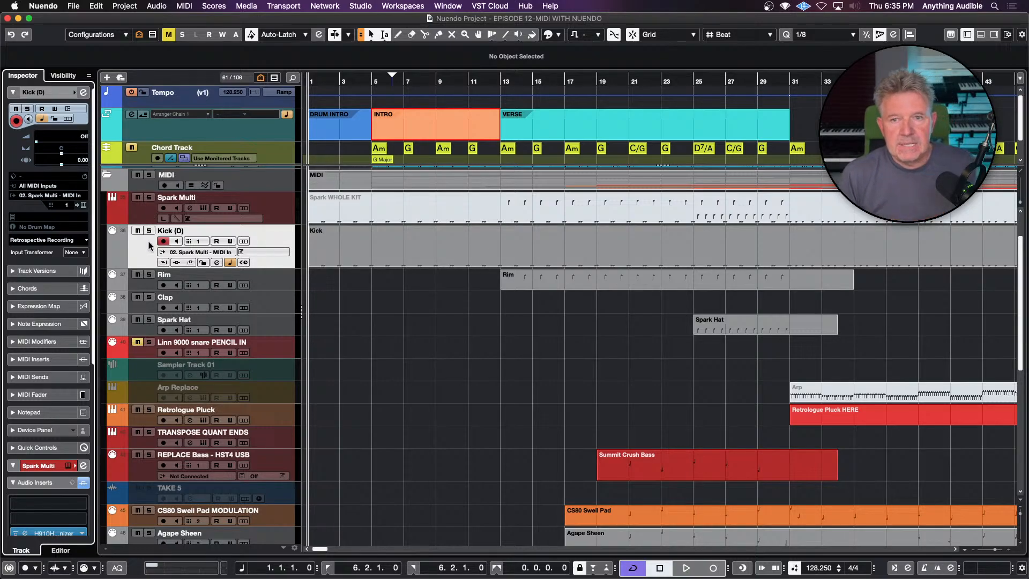
# - Select the Rim, Clap and Spark Hat tracks one after another to check their output routing, and return to Kick (D)
pyautogui.click(149, 283)
pyautogui.click(149, 308)
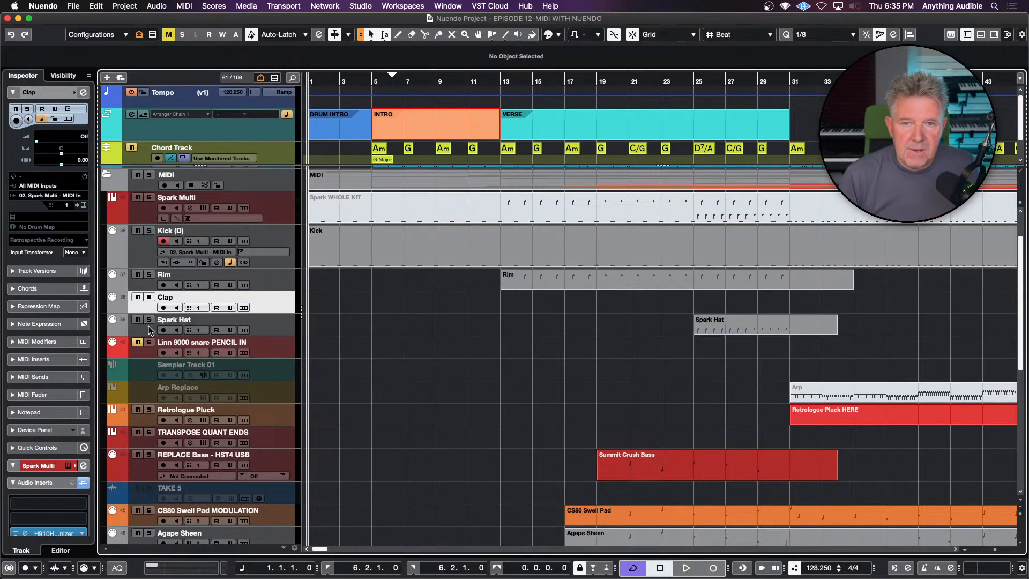
pyautogui.click(150, 330)
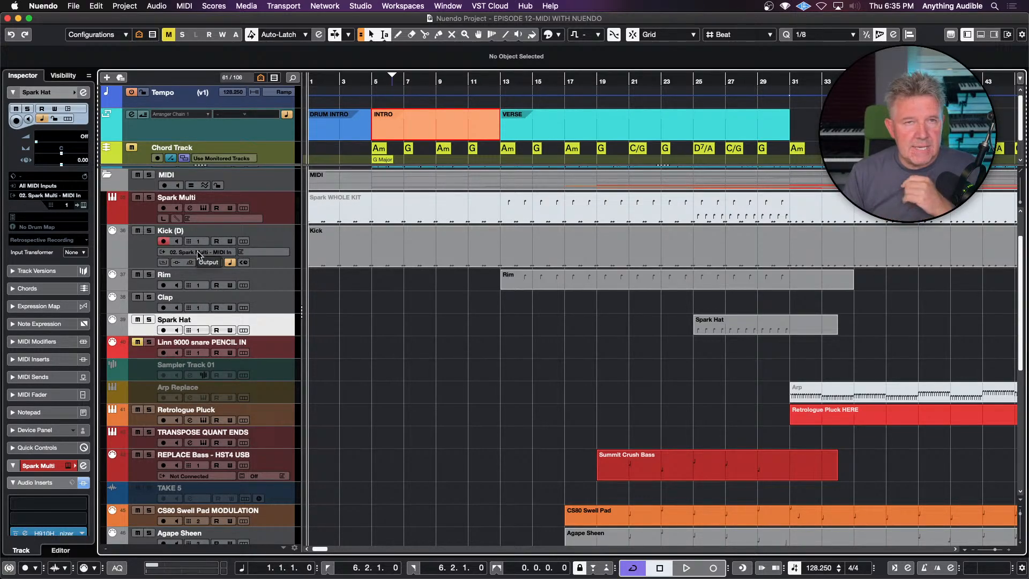
pyautogui.click(142, 246)
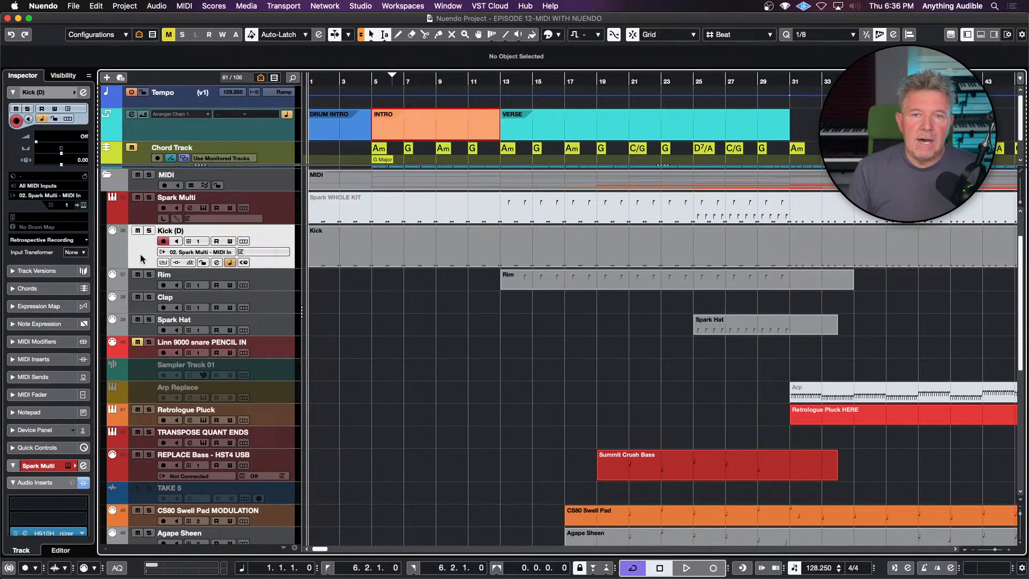
# - Show and hide Kick (D)'s volume automation lane, and switch its time base to linear and back to musical
pyautogui.click(113, 262)
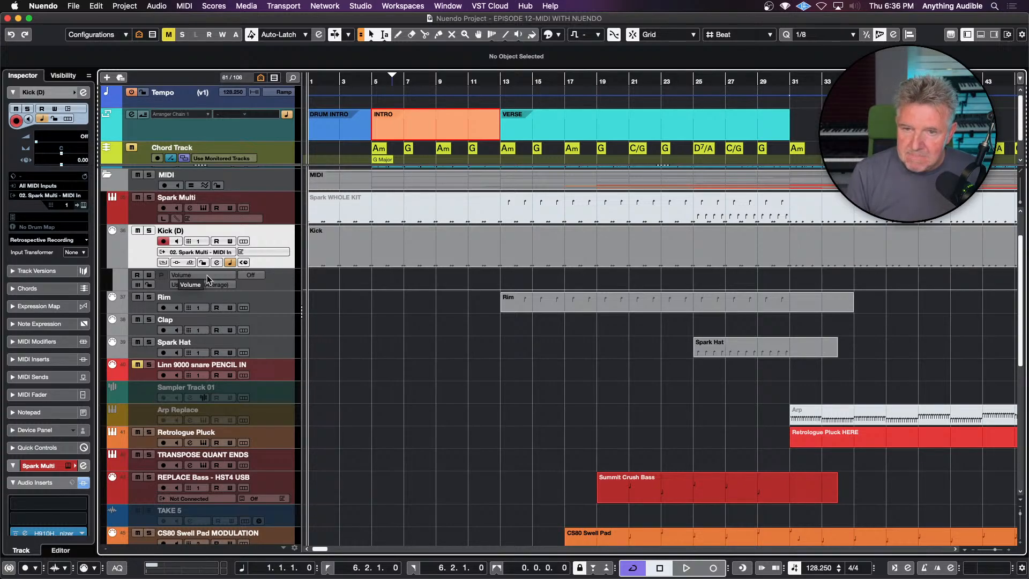
pyautogui.click(112, 263)
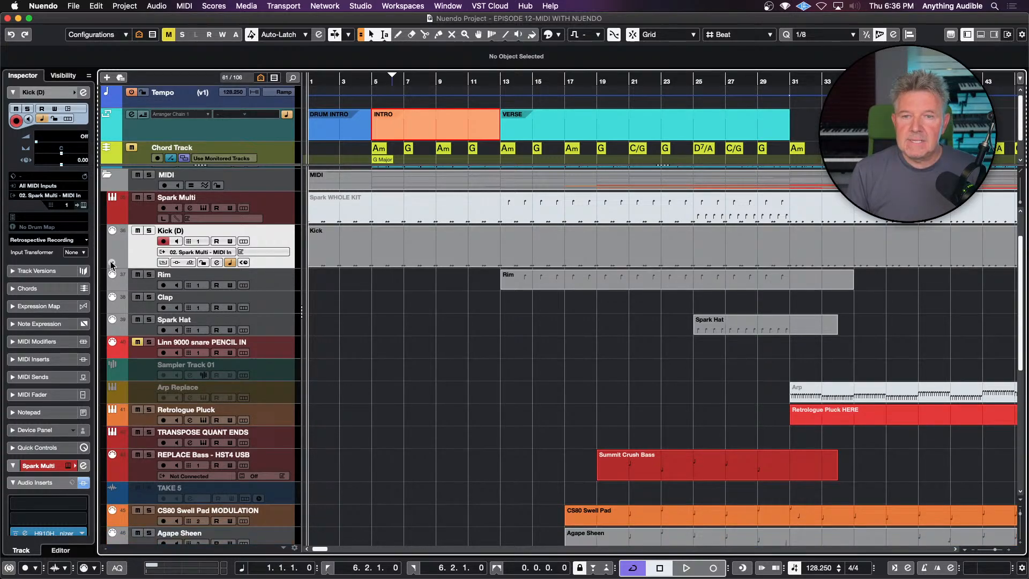
pyautogui.click(231, 263)
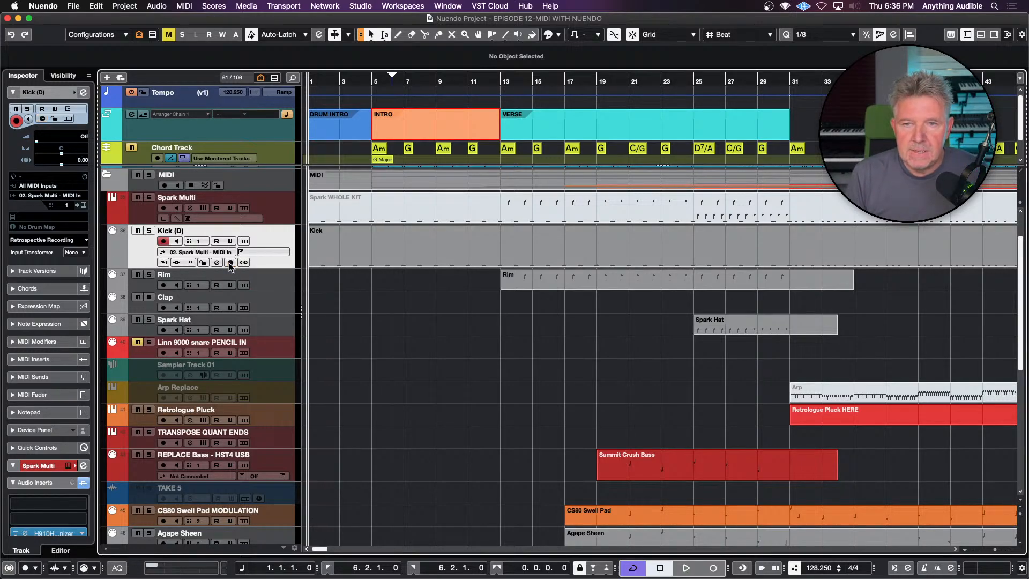
pyautogui.click(230, 264)
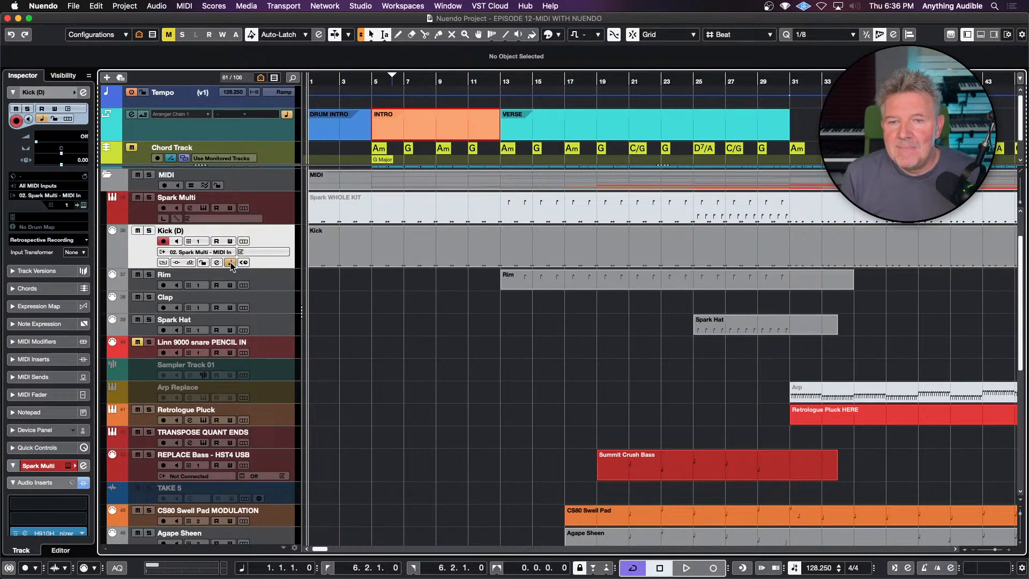
# - Open Kick (D)'s channel settings, examine the MIDI effects available as inserts, and close the window
pyautogui.click(217, 262)
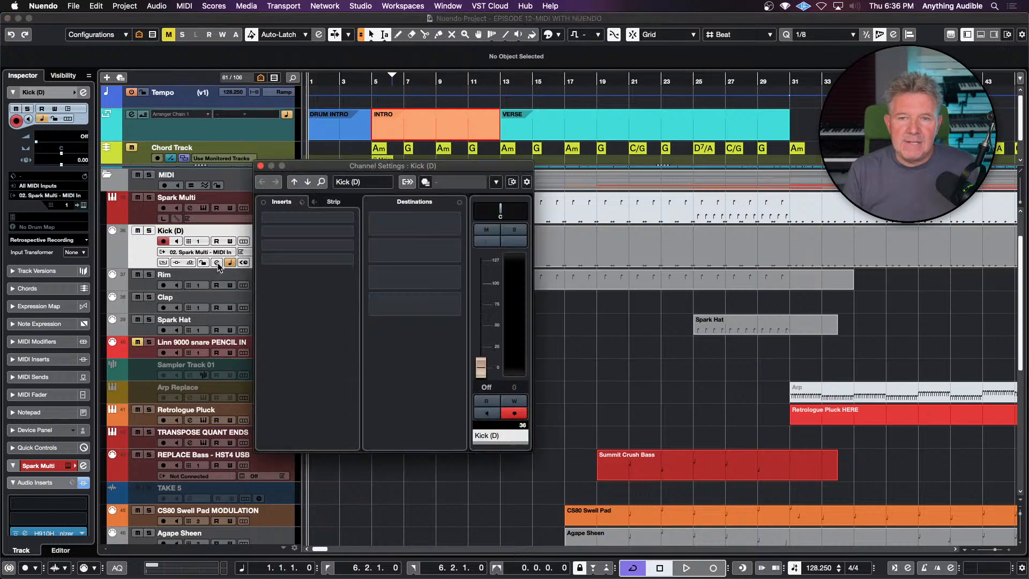
pyautogui.click(302, 220)
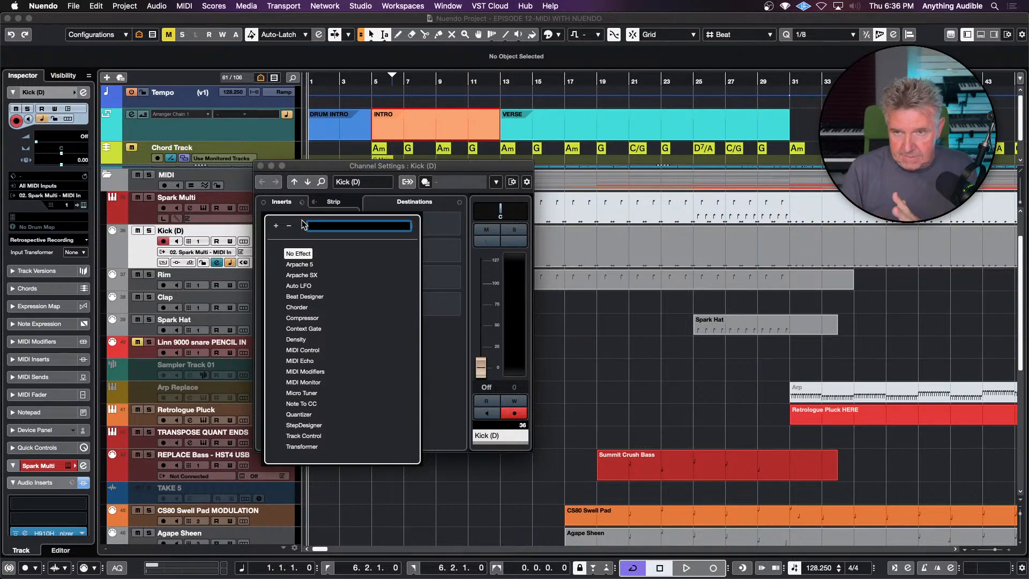
pyautogui.click(311, 168)
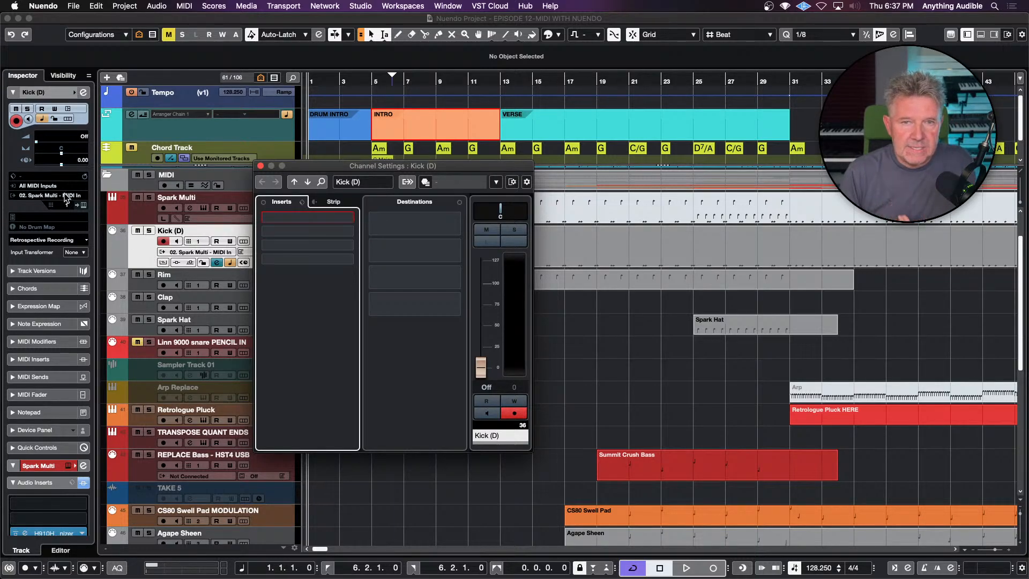
pyautogui.click(261, 168)
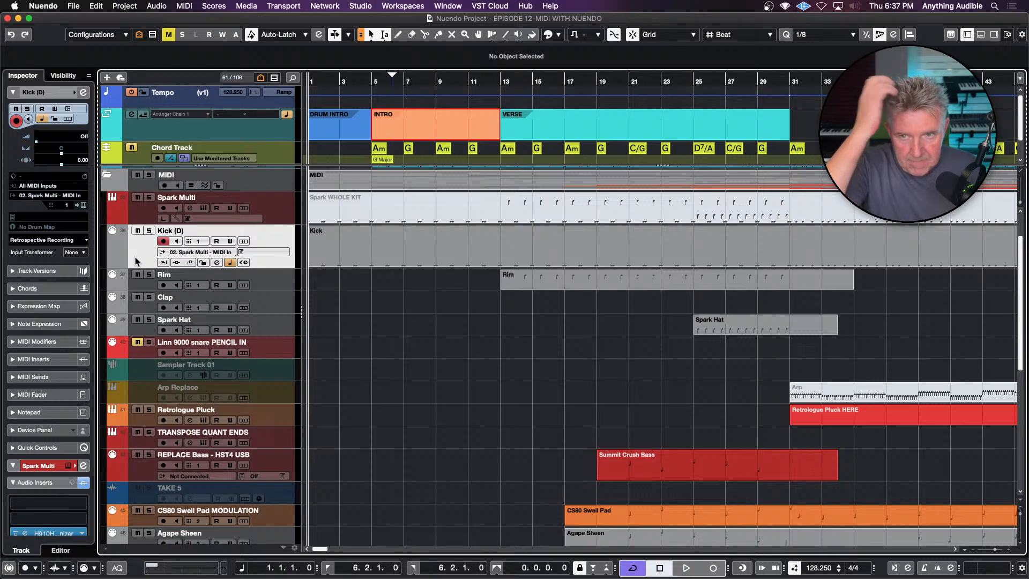
# - Examine Kick (D)'s MIDI channel choices, and open and close the Kick part in the note editor
pyautogui.click(200, 241)
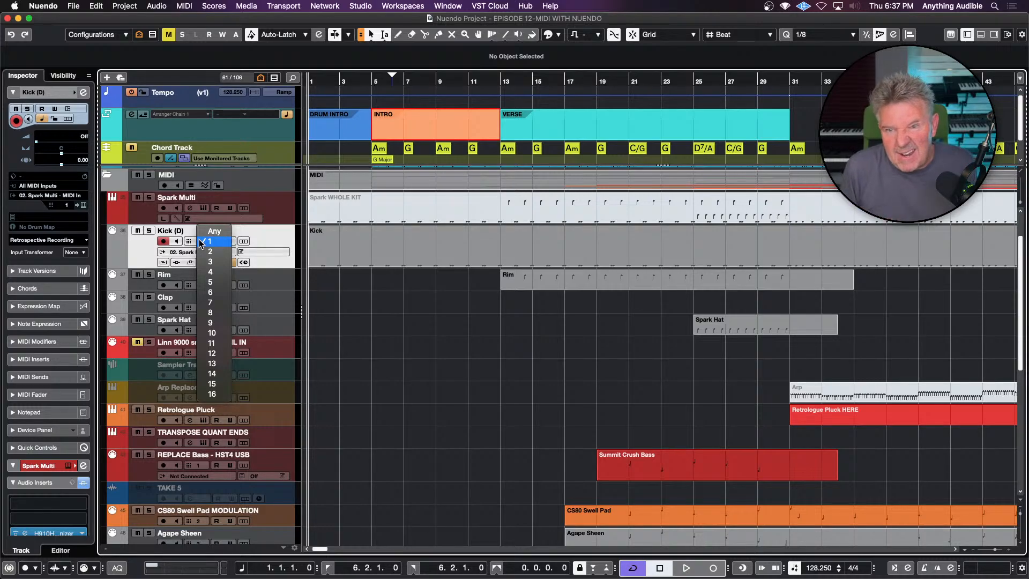
pyautogui.click(139, 247)
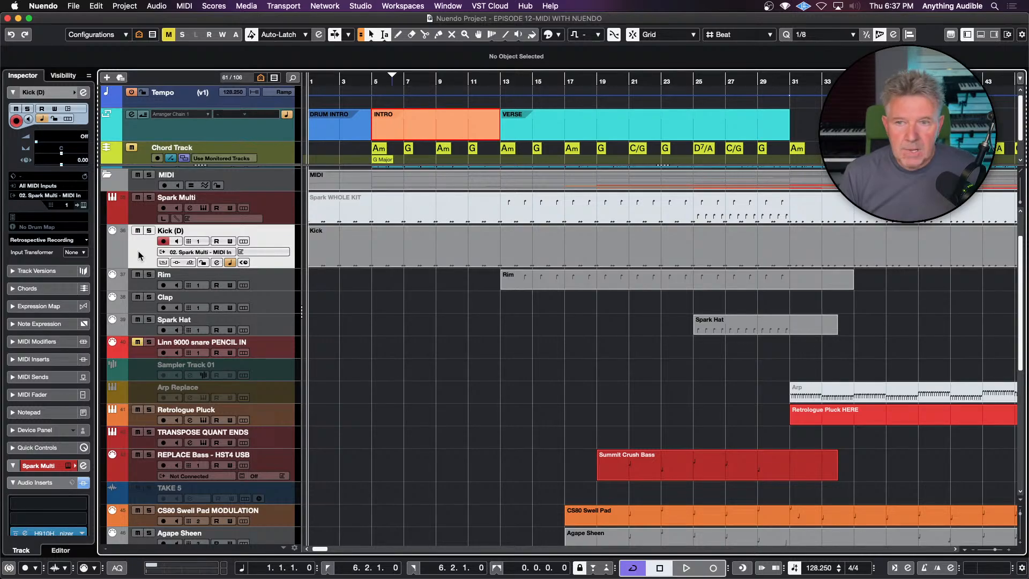
pyautogui.doubleClick(349, 249)
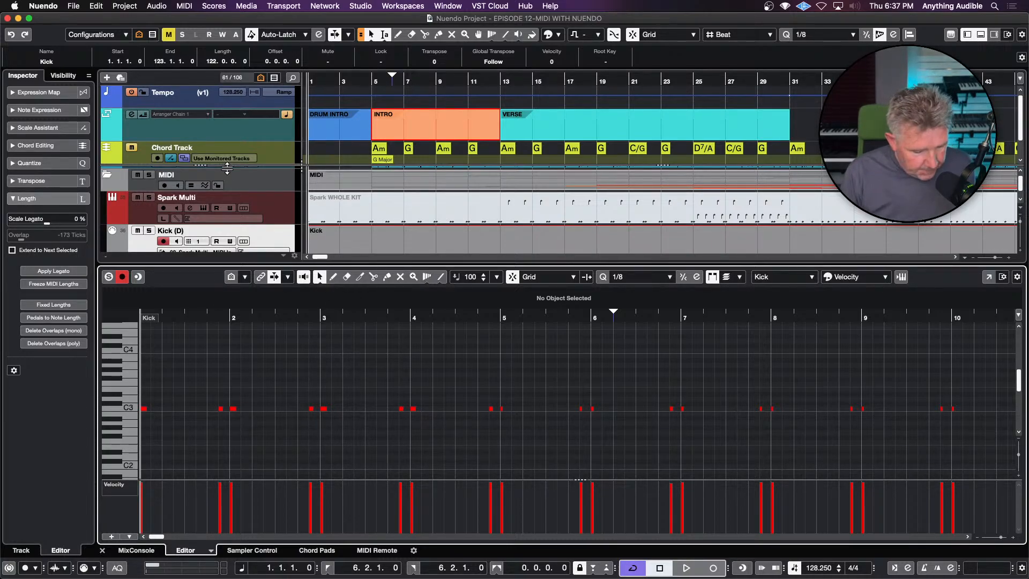
pyautogui.press('super+e')
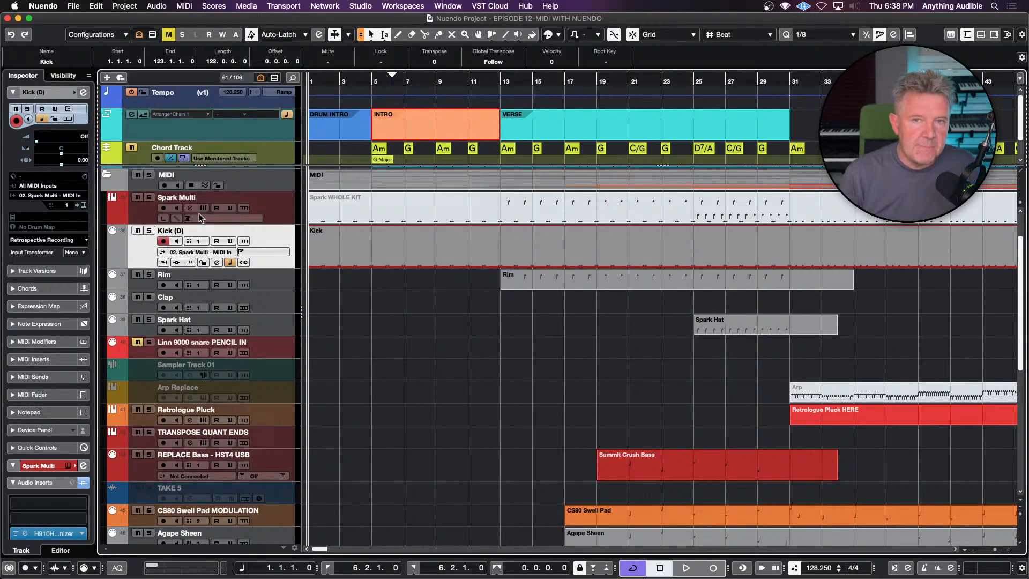
# - Turn off record enable for Kick (D), and mute the Kick (D), Rim, Clap and Spark Hat tracks
pyautogui.click(163, 241)
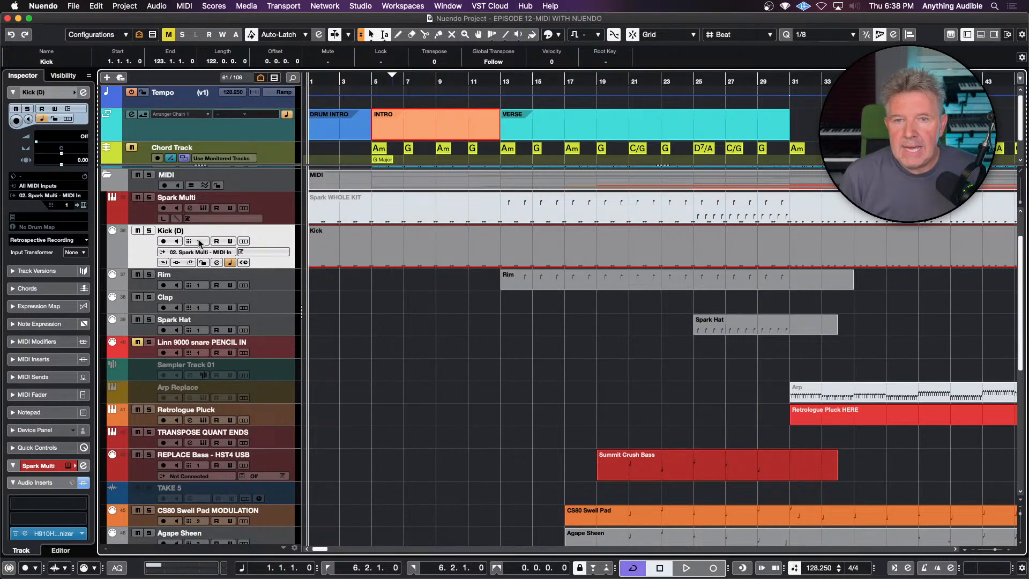
pyautogui.click(138, 231)
pyautogui.click(138, 274)
pyautogui.click(137, 297)
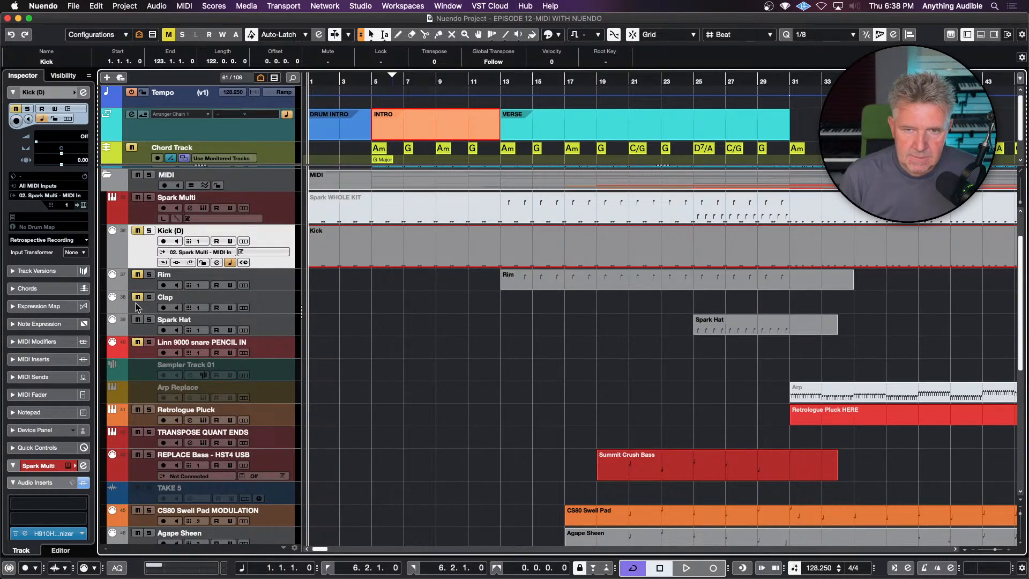
pyautogui.click(138, 319)
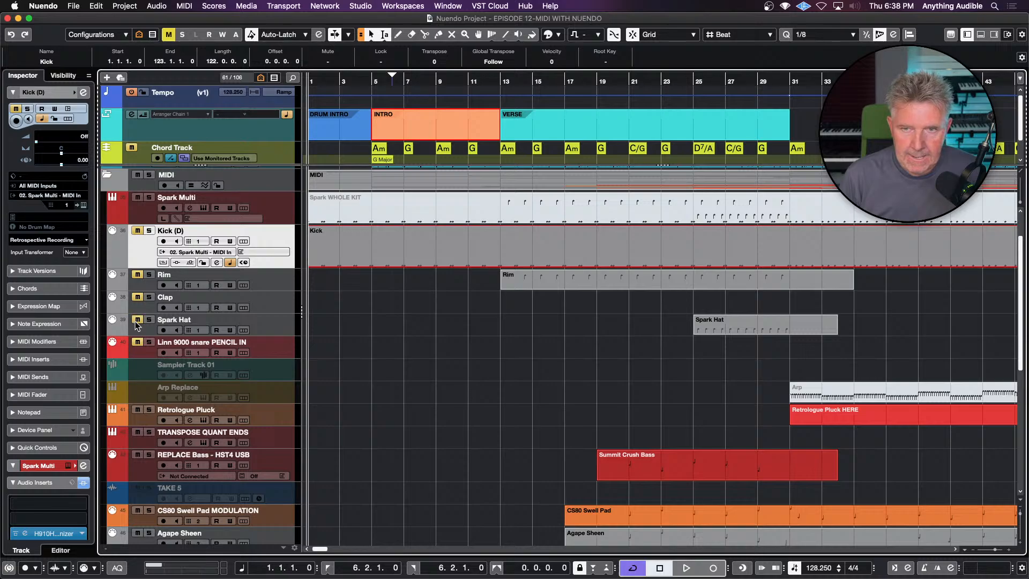
# - Select the Spark Multi track and unmute its Spark WHOLE KIT part
pyautogui.click(288, 207)
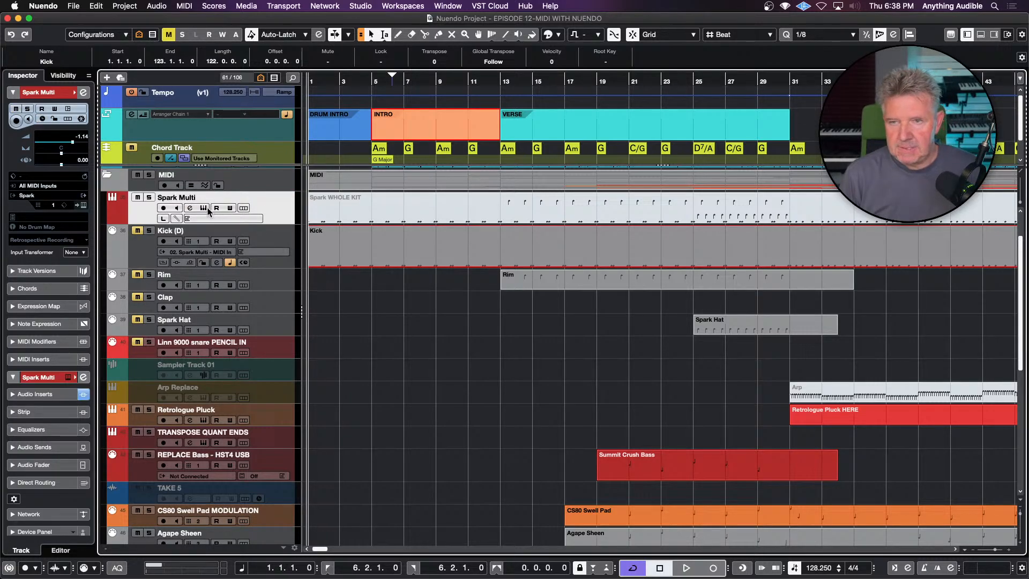
pyautogui.click(335, 213)
pyautogui.hotkey('shift', 'u')
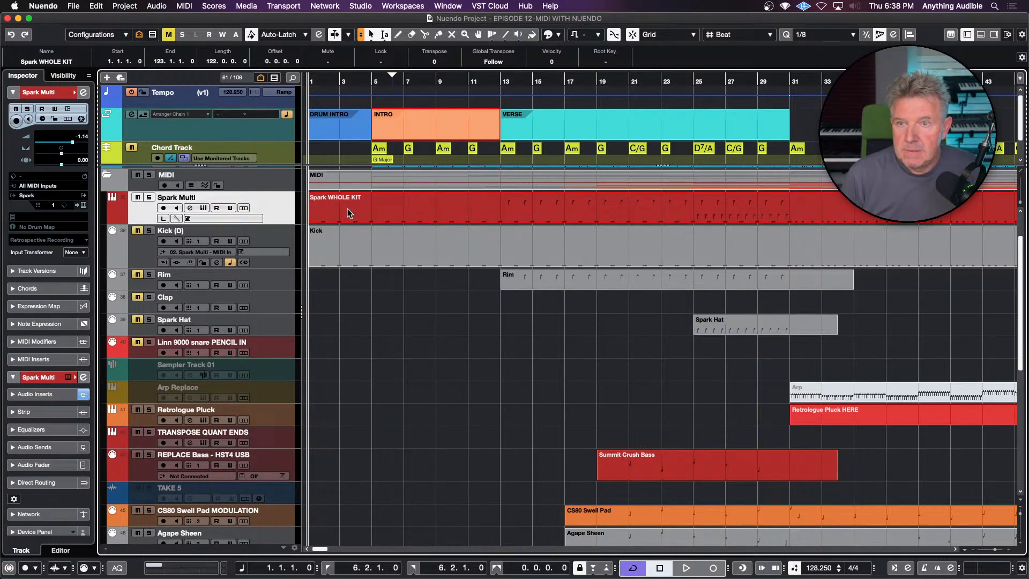
# - Play the Spark WHOLE KIT part from the start and from near bar 12, briefly solo Spark Multi, and stop playback
pyautogui.press('space')
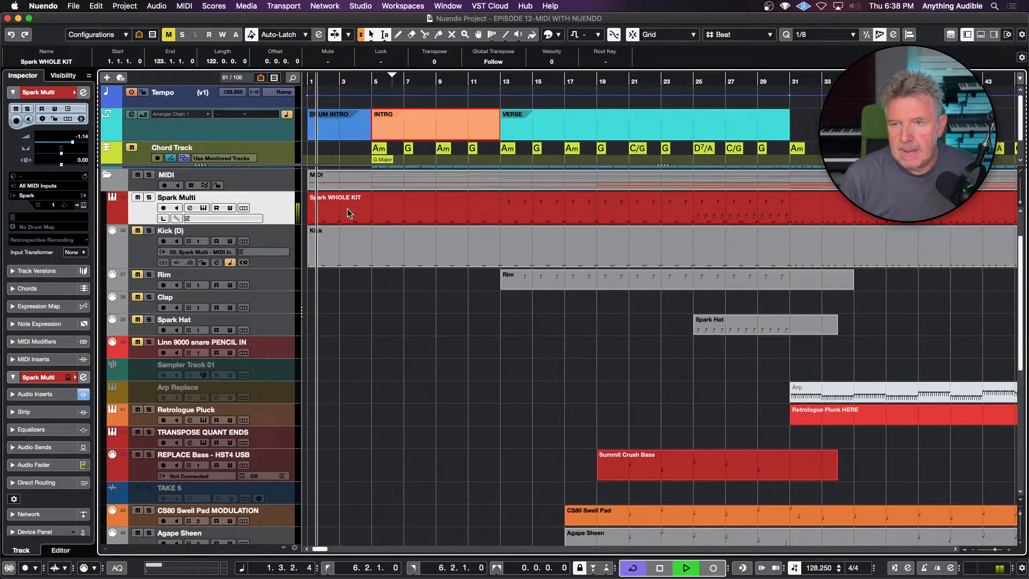
pyautogui.click(492, 205)
pyautogui.press('space')
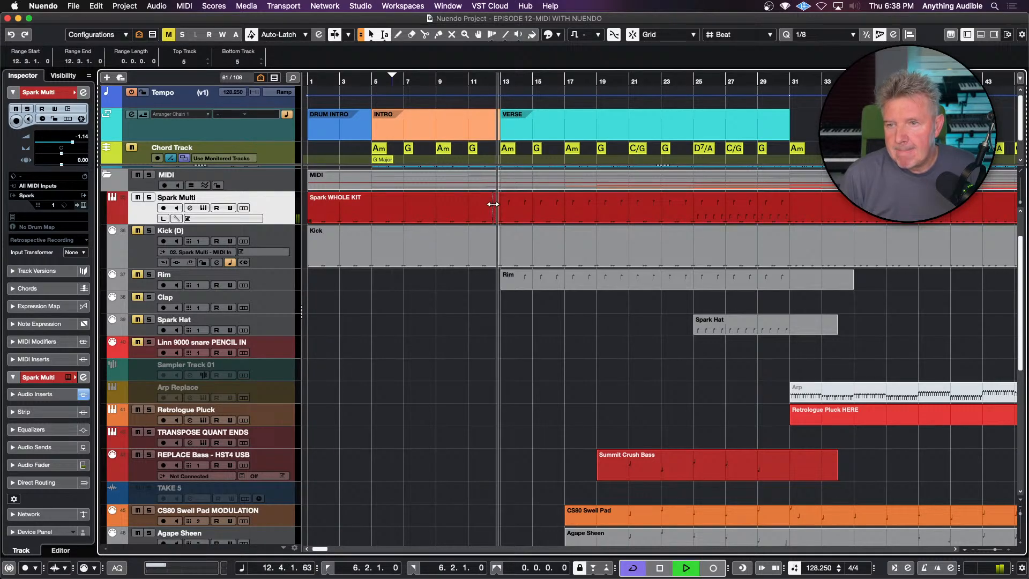
pyautogui.click(150, 198)
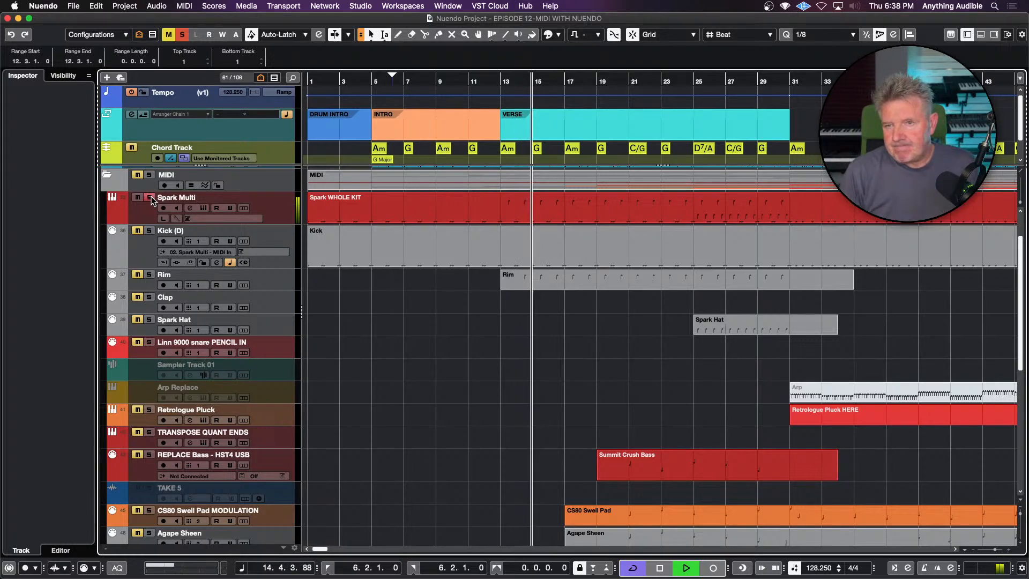
pyautogui.click(150, 198)
pyautogui.press('space')
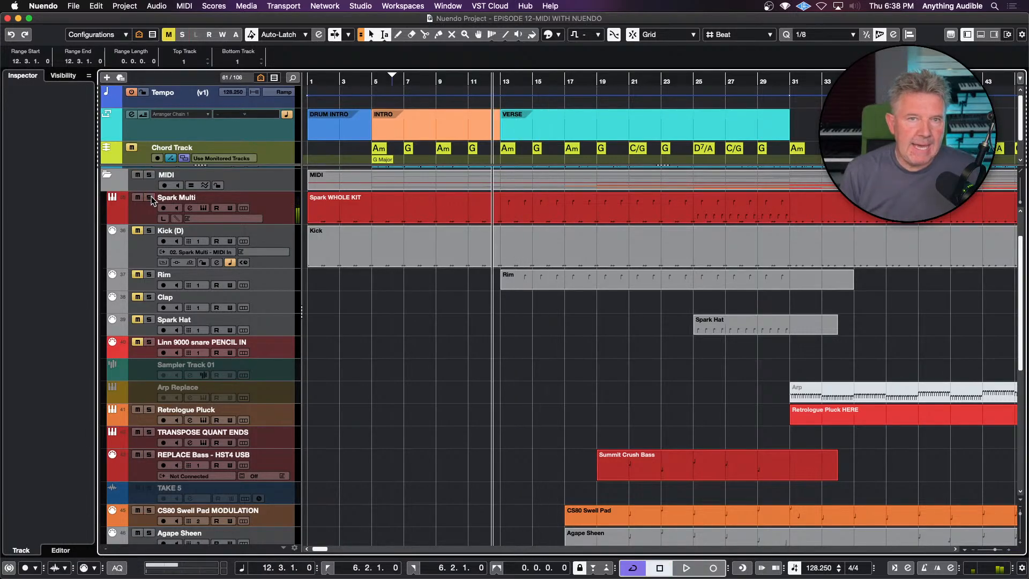
# - Open Spark Multi's instrument window, look over the Spark 2 drum machine, and close it
pyautogui.click(148, 218)
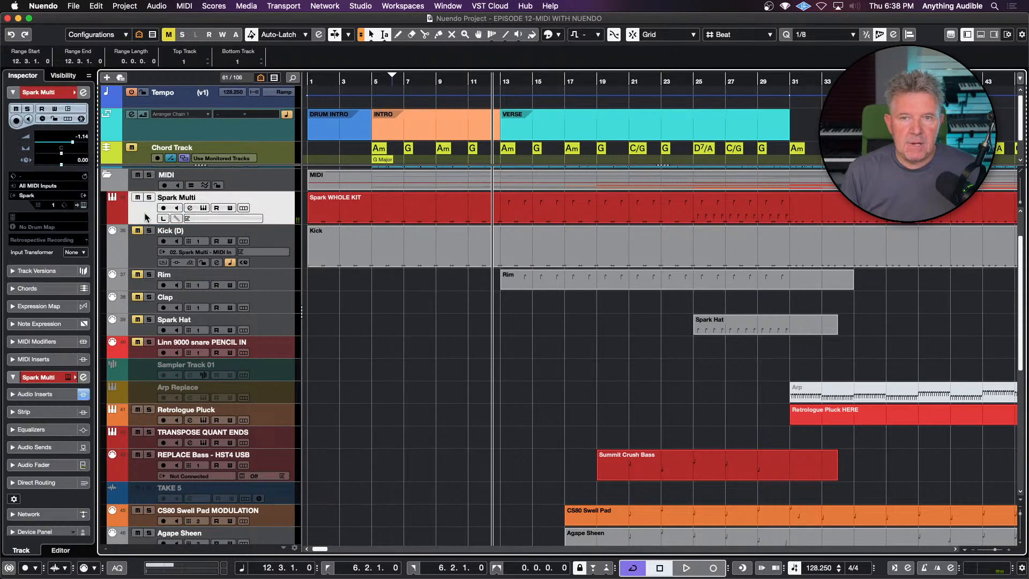
pyautogui.click(204, 209)
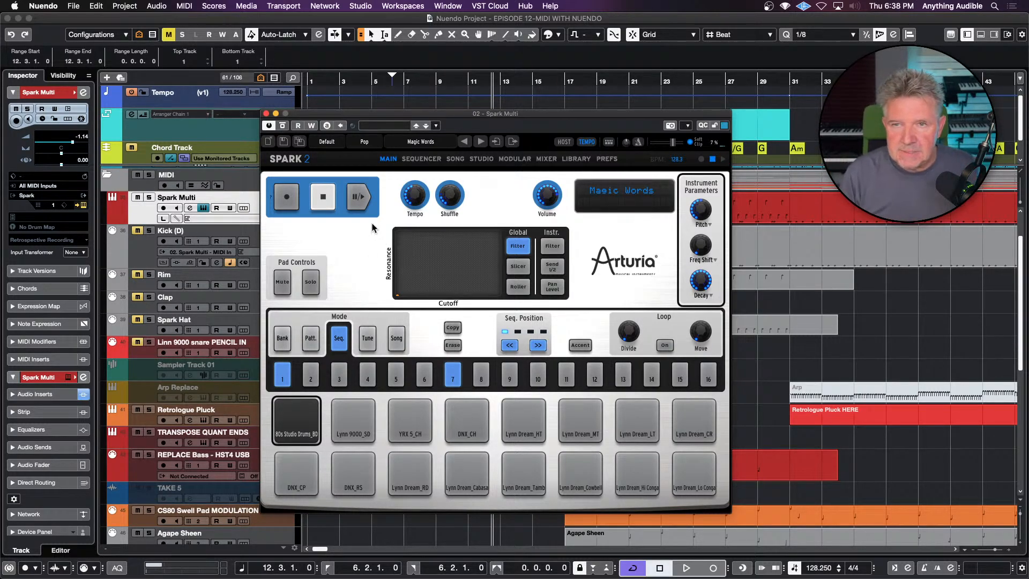
pyautogui.click(267, 113)
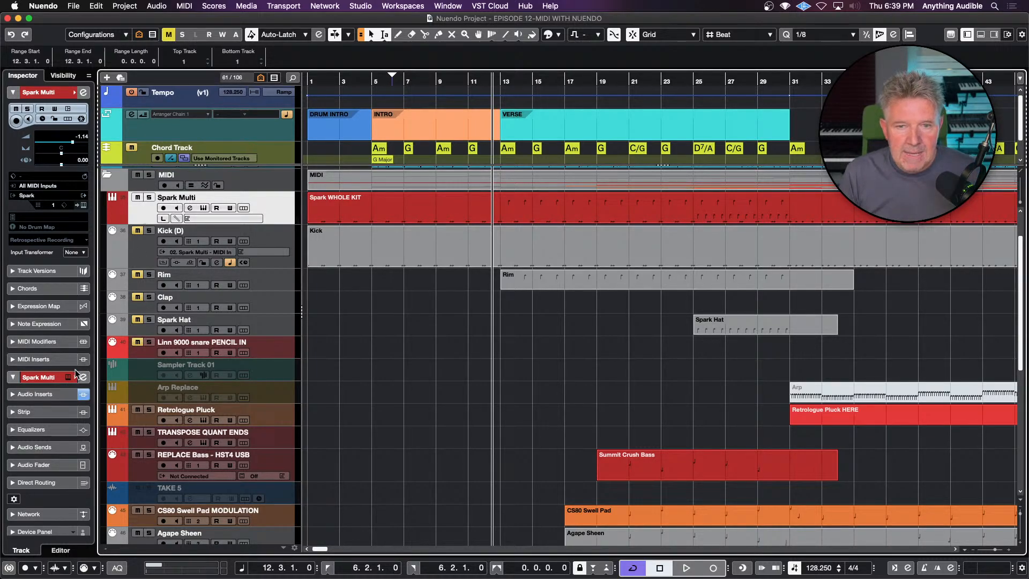
# - Examine Spark Multi's audio inserts in the Inspector and its full channel settings, including EQ and sends, and close both
pyautogui.click(15, 395)
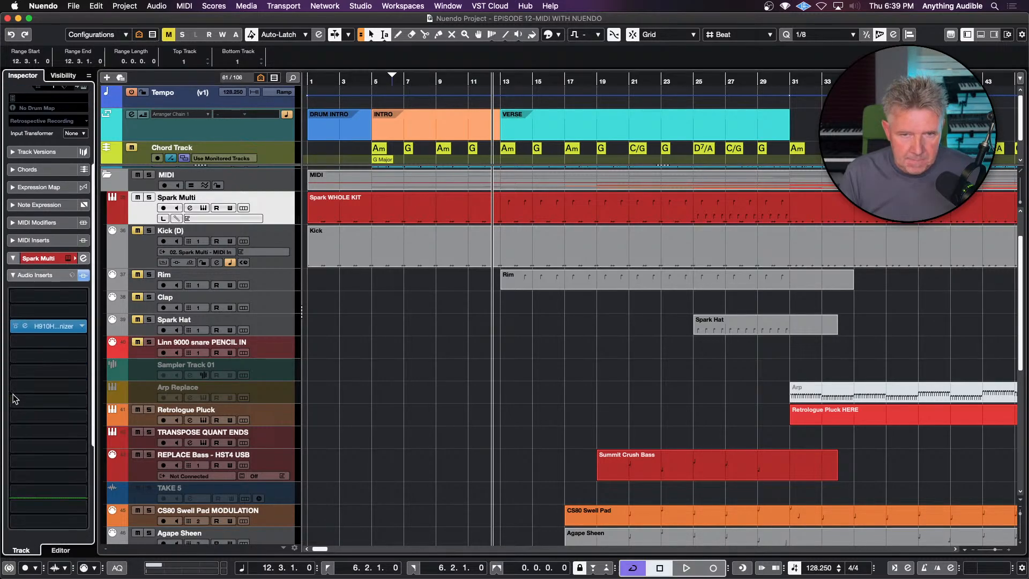
pyautogui.click(14, 278)
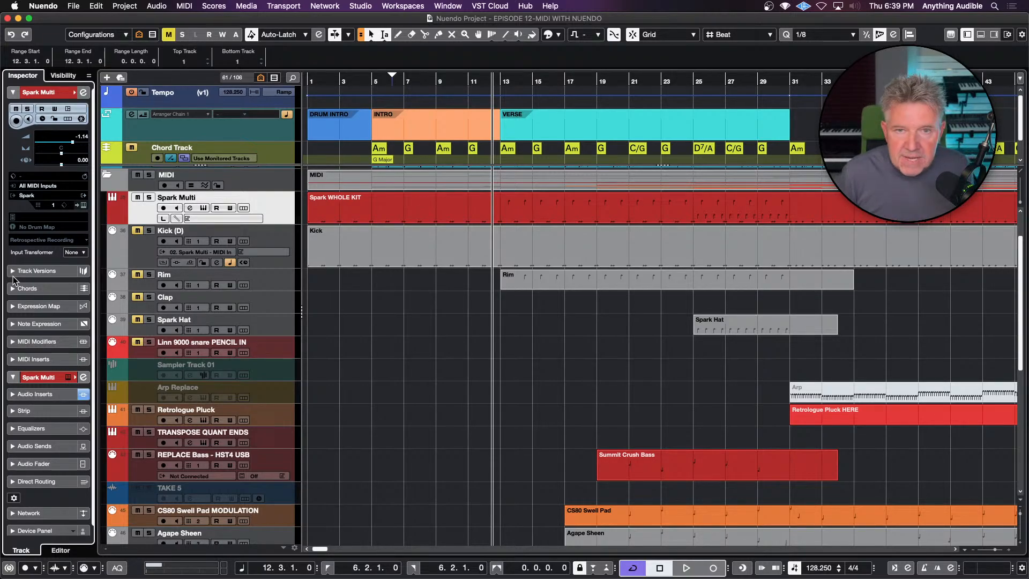
pyautogui.click(191, 209)
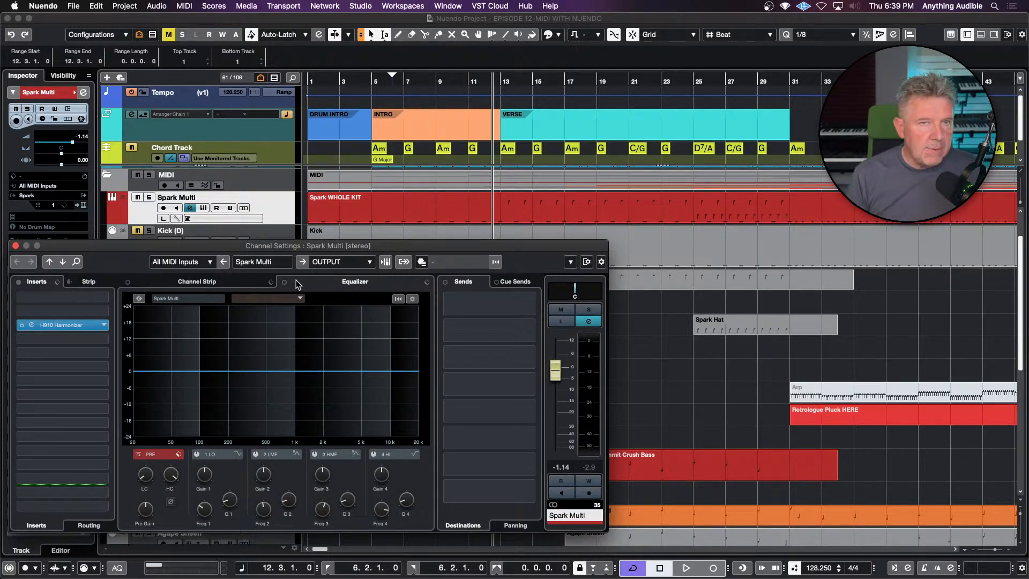
pyautogui.moveTo(485, 298)
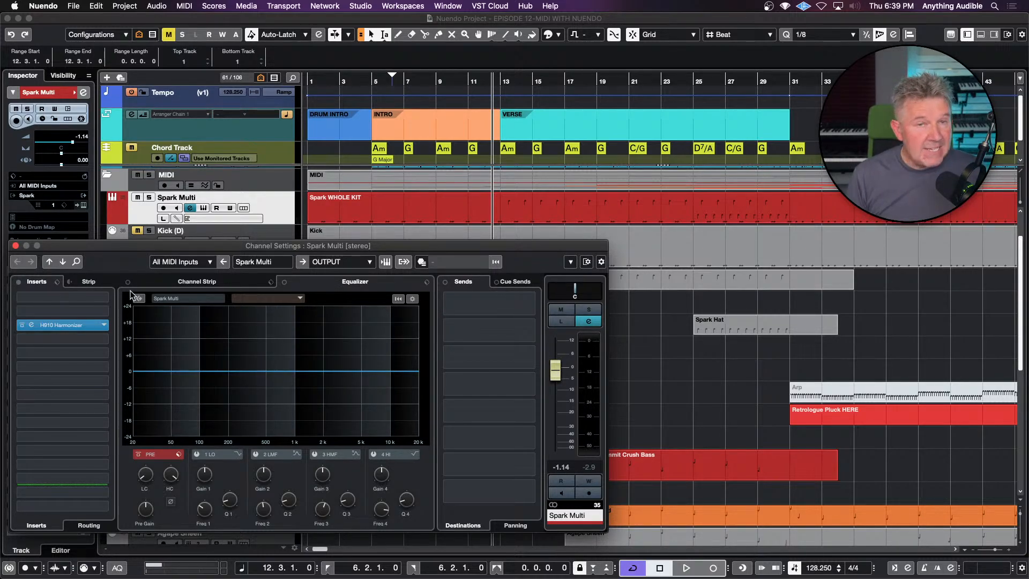
pyautogui.click(15, 246)
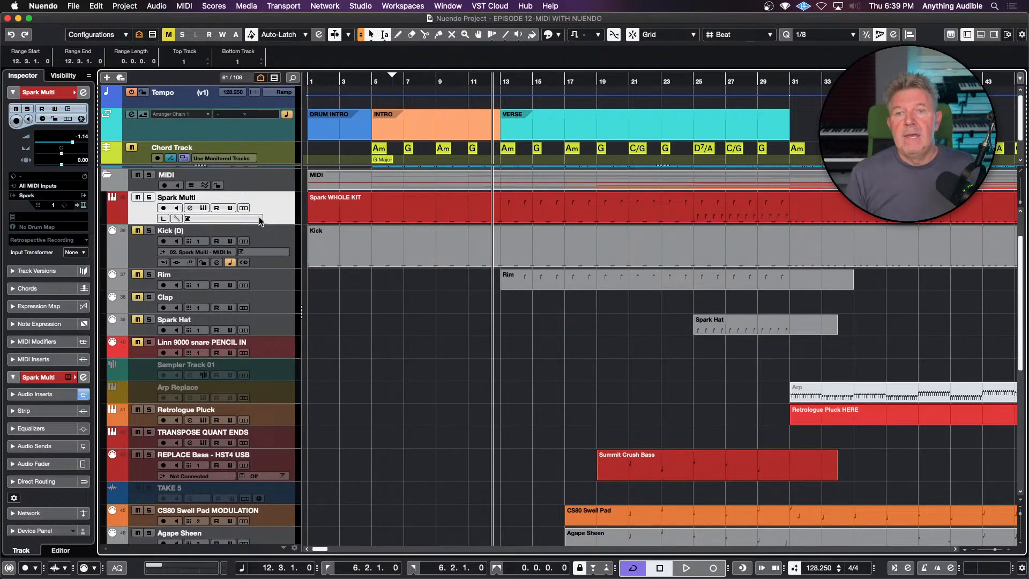
# - Show and hide Spark Multi's lanes and its volume automation lane, checking the parameters available for automation
pyautogui.click(244, 208)
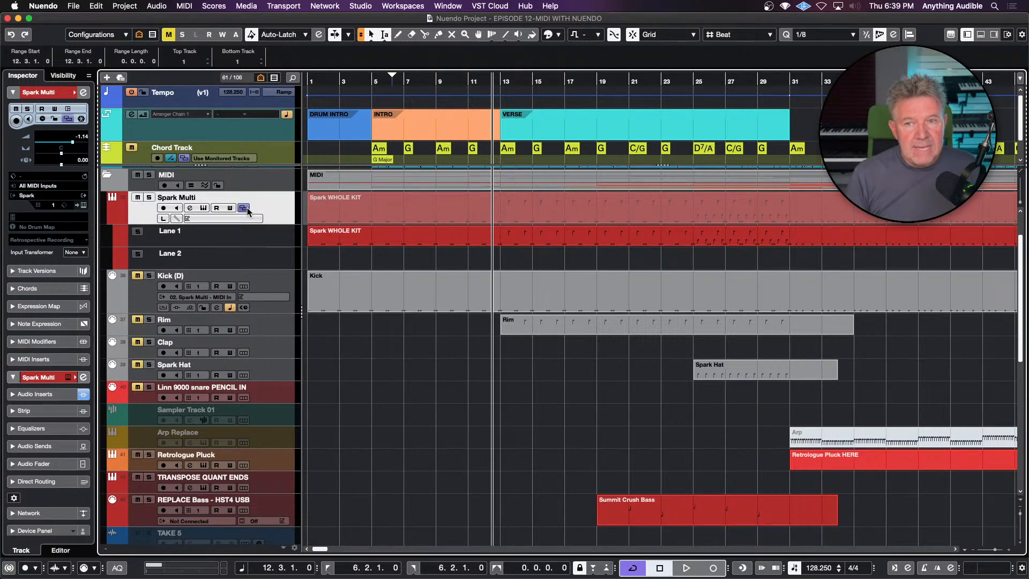
pyautogui.click(245, 209)
pyautogui.click(111, 219)
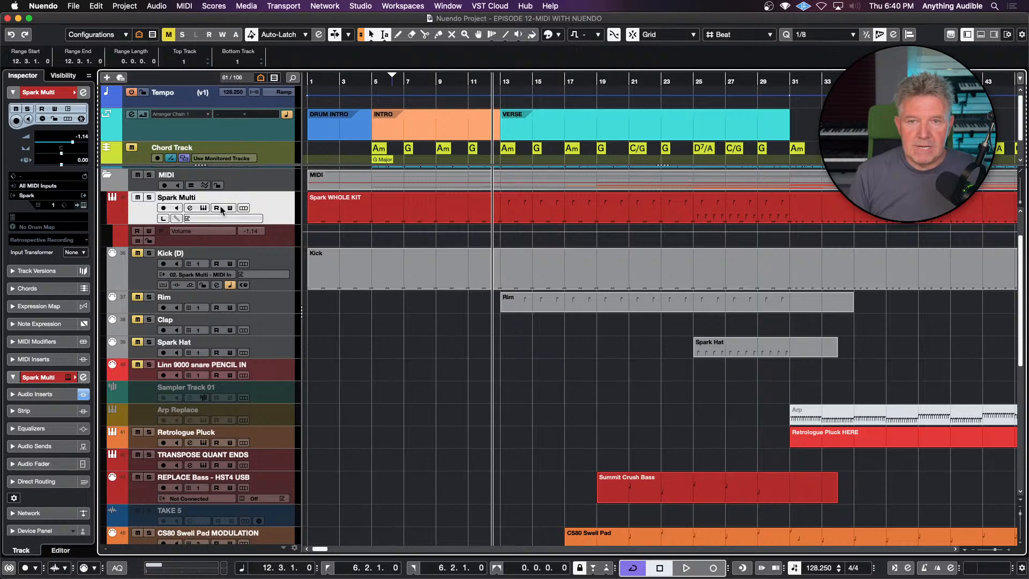
pyautogui.click(219, 231)
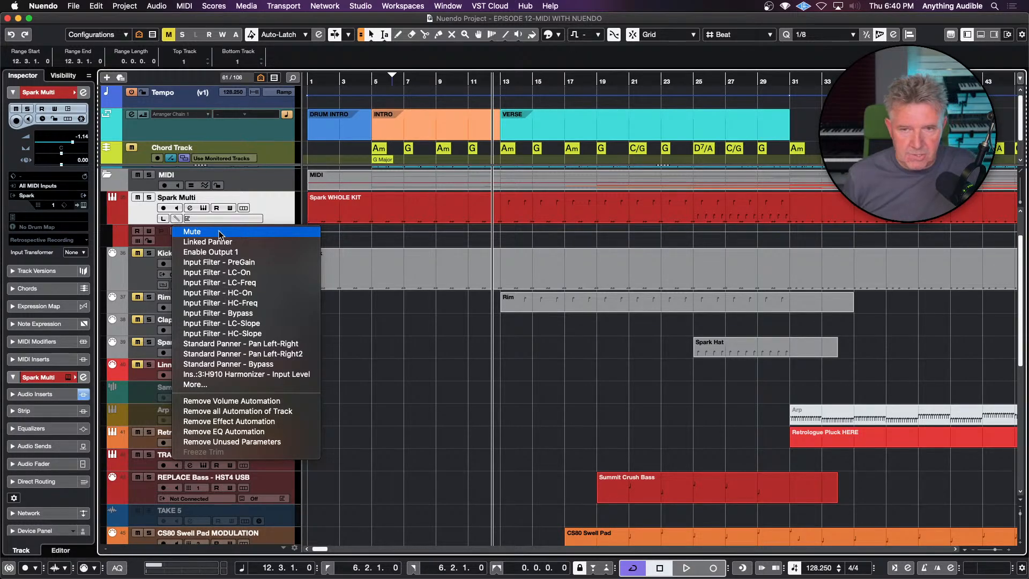
pyautogui.click(148, 214)
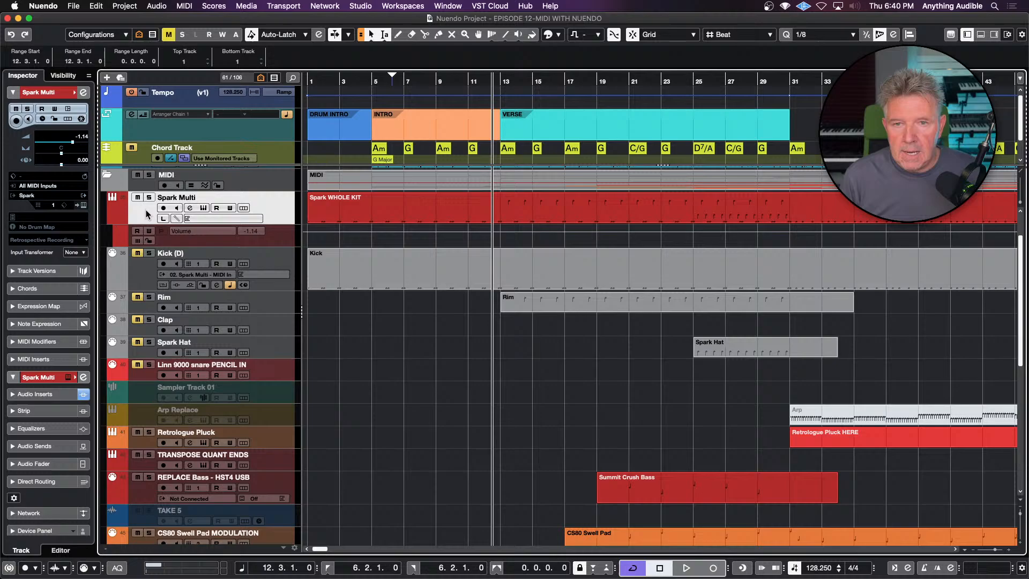
pyautogui.click(112, 219)
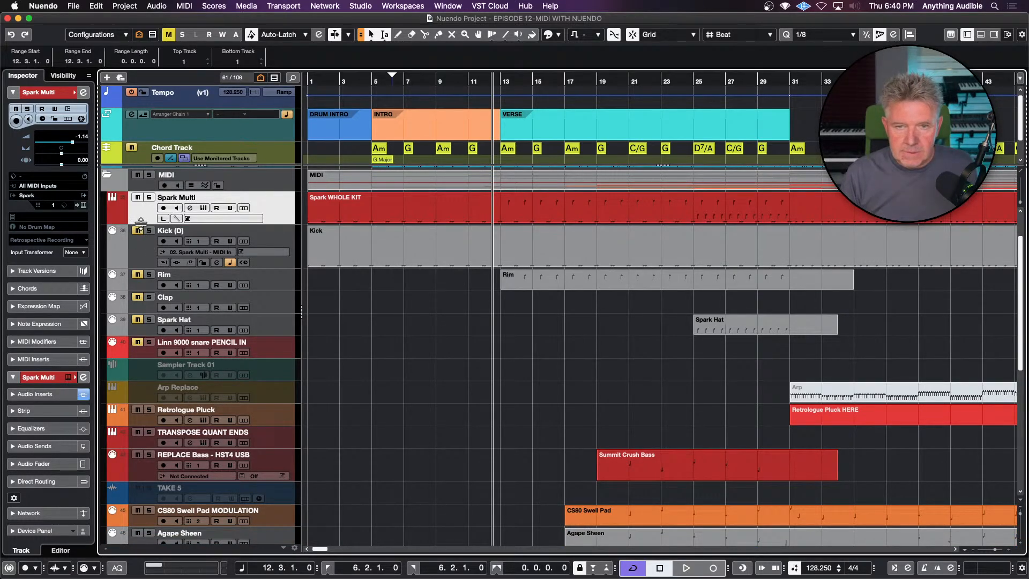
# - Enlarge the Spark Multi track to inspect its extra controls, select its part, and reduce the track to one control row
pyautogui.moveTo(141, 224); pyautogui.dragTo(140, 233)
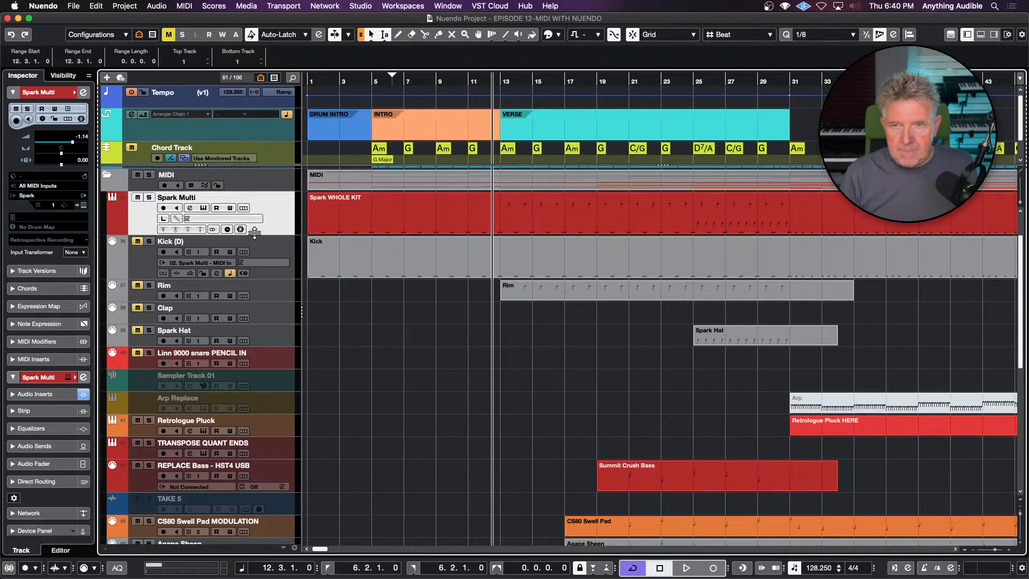
pyautogui.click(342, 224)
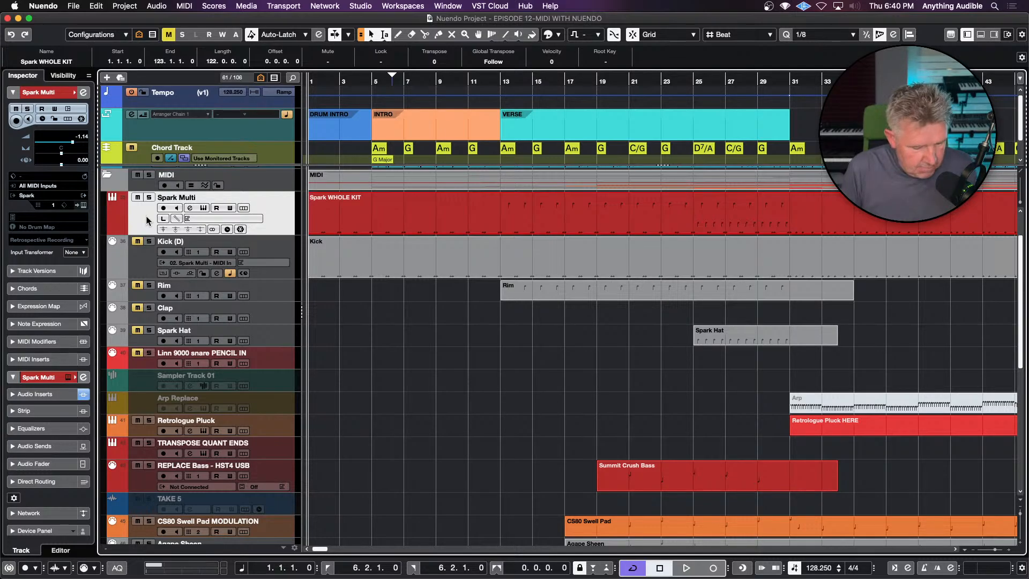
pyautogui.hotkey('alt', 'Up')
pyautogui.hotkey('alt', 'Up')
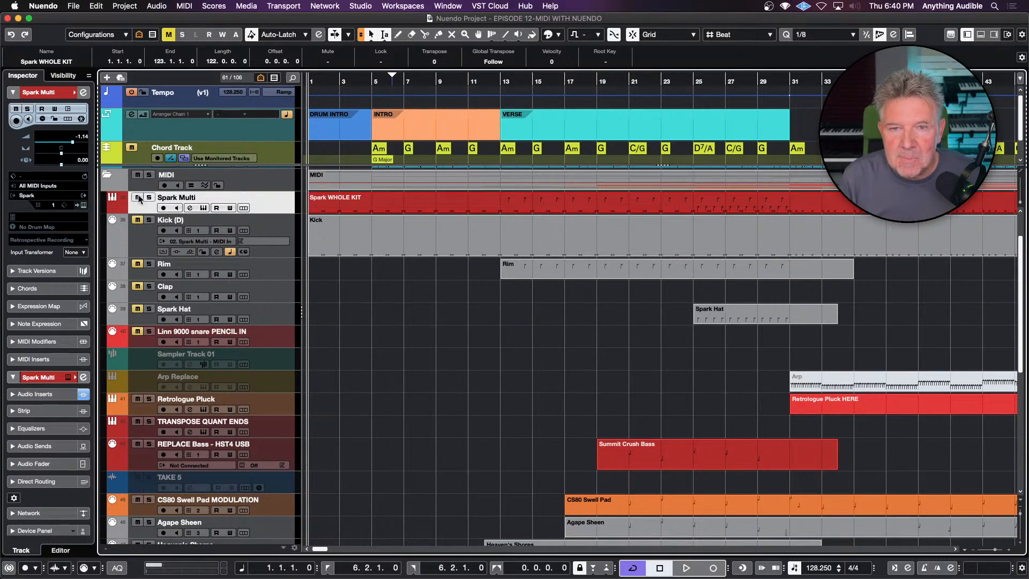
# - Mute the Spark Multi track, and unmute the Kick (D), Rim, Clap and Spark Hat tracks
pyautogui.click(138, 198)
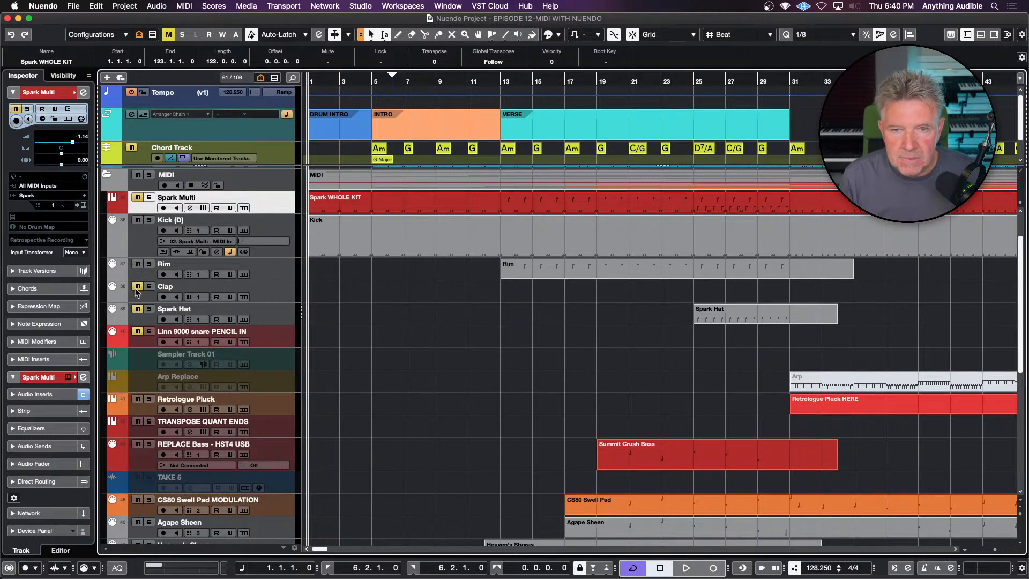
pyautogui.click(138, 309)
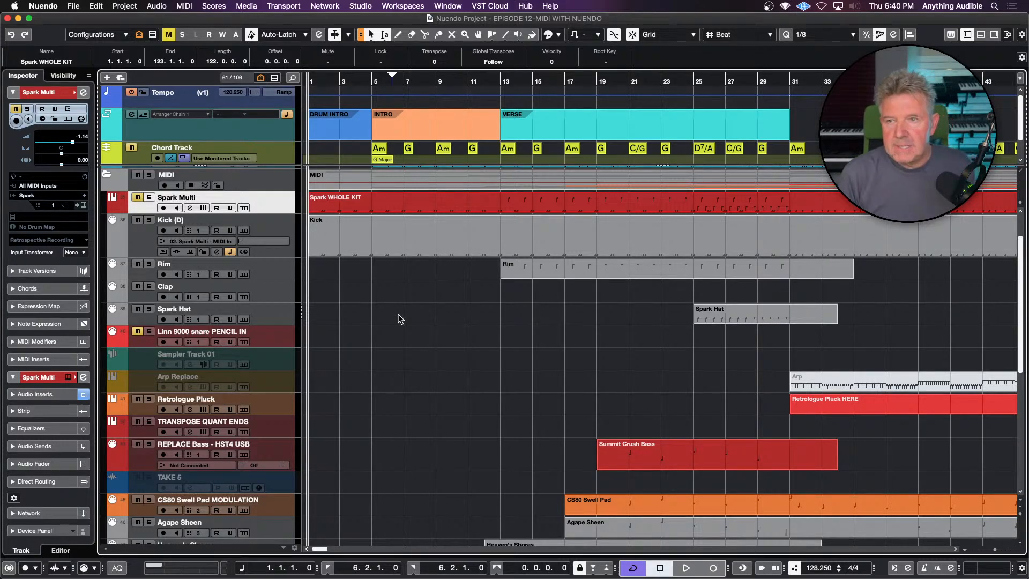
# - Place the project cursor at bar 31, where the Retrologue Pluck part begins
pyautogui.click(512, 126)
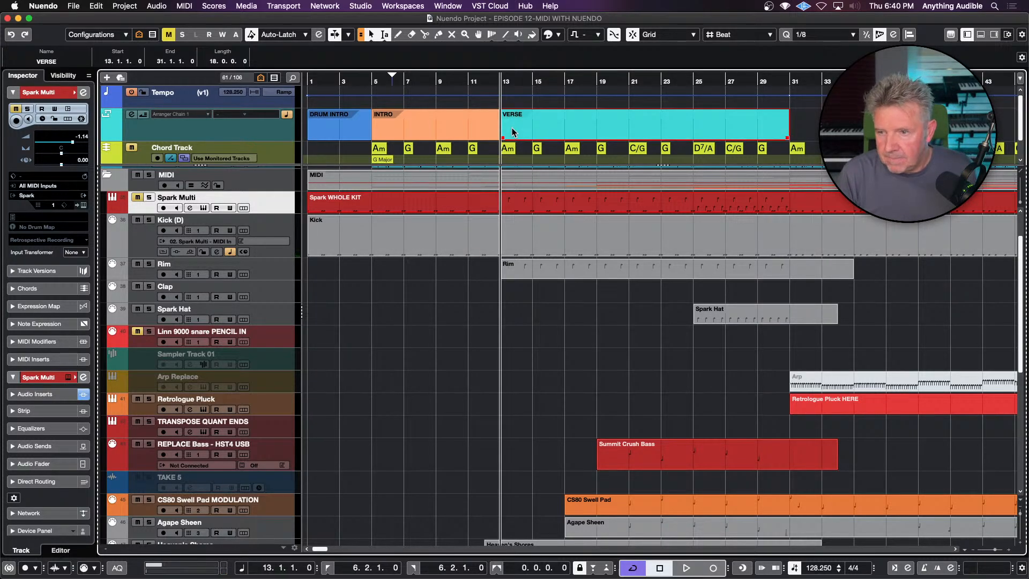
pyautogui.hscroll(6, 715, 320)
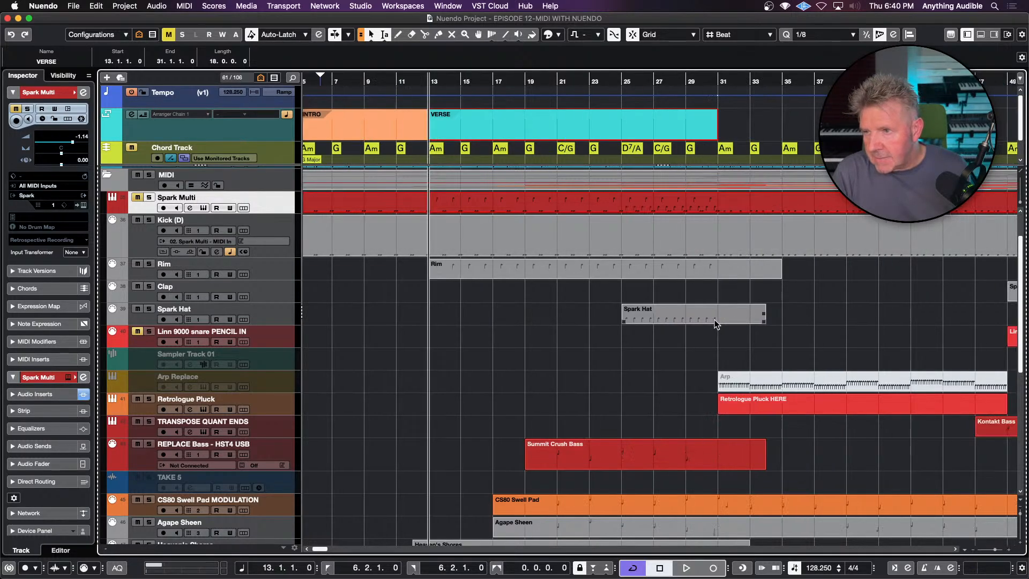
pyautogui.click(641, 408)
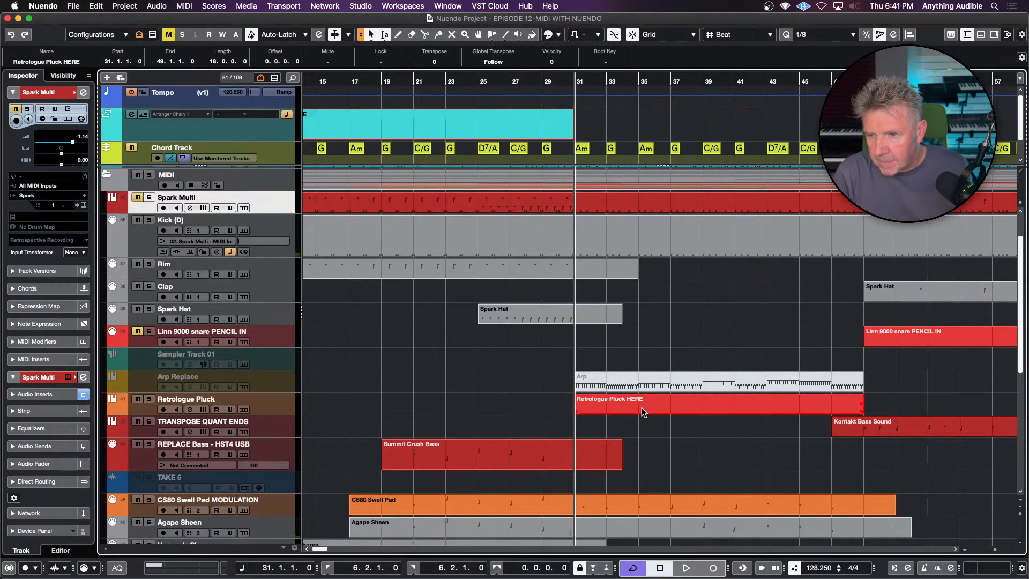
# - Enable the disabled Sampler Track 01, and view its Bird_Crow_02-01.wav sample in Sampler Control before closing it
pyautogui.click(280, 363)
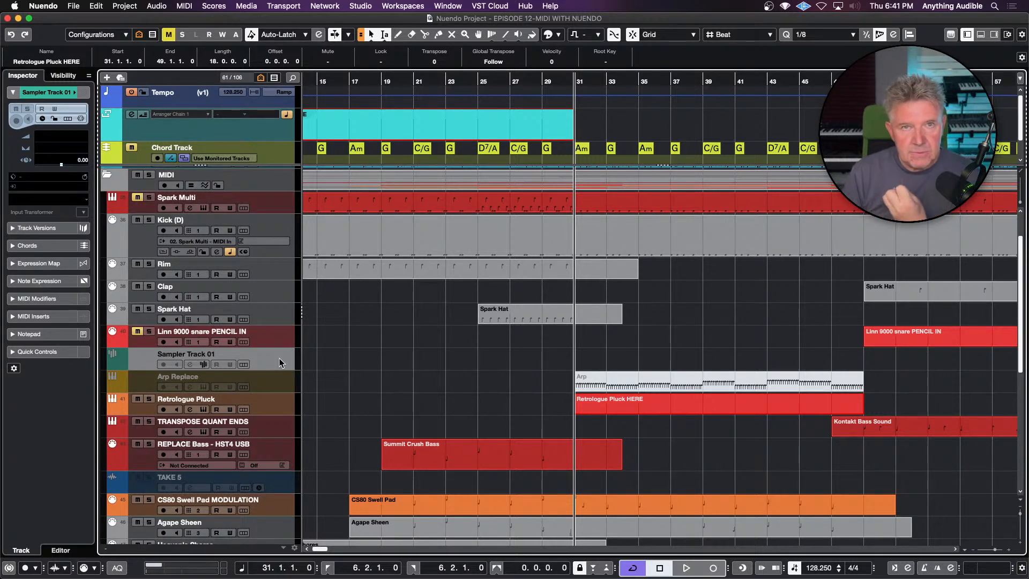
pyautogui.rightClick(281, 363)
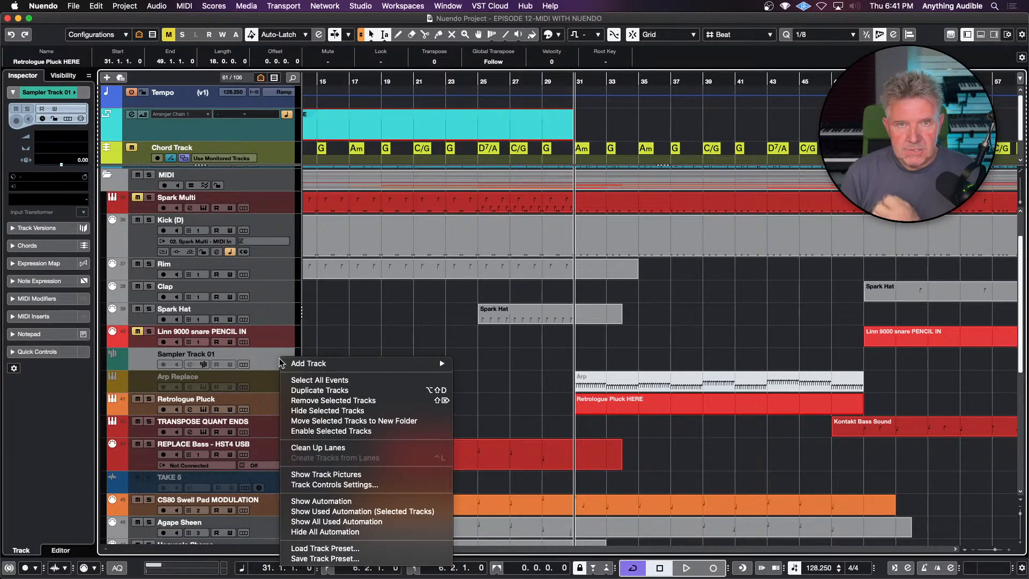
pyautogui.click(294, 432)
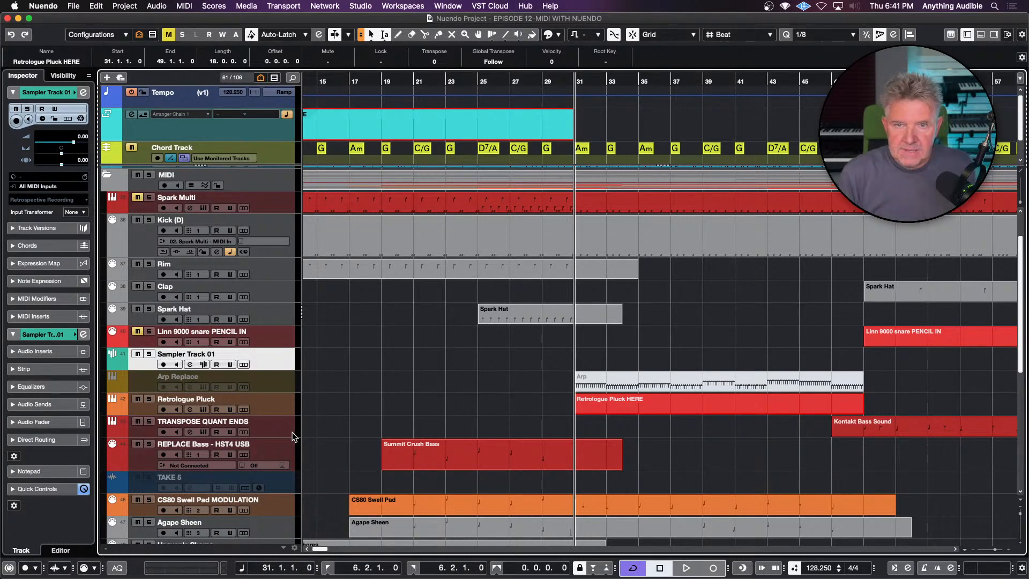
pyautogui.click(205, 365)
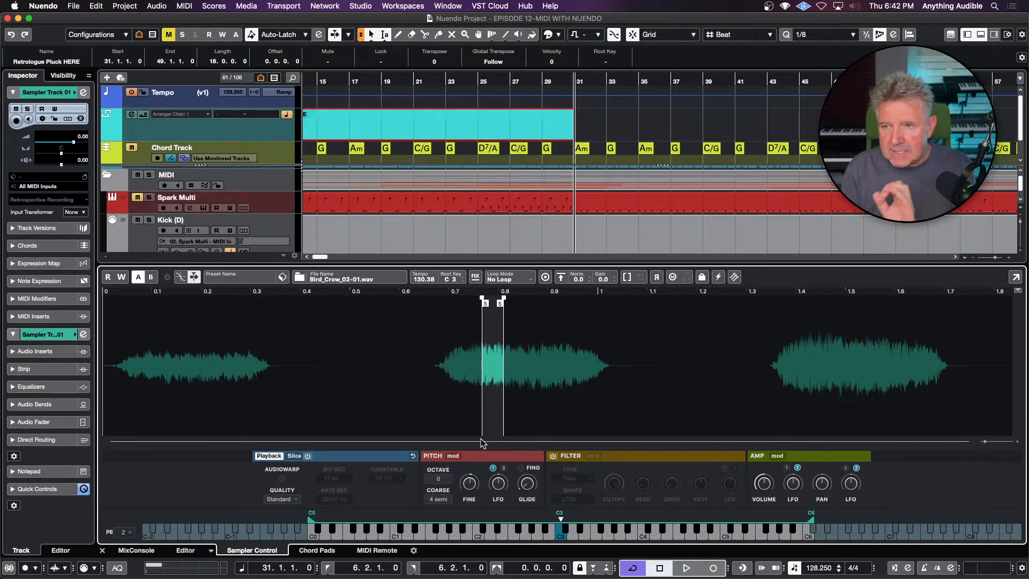
pyautogui.press('alt+super+b')
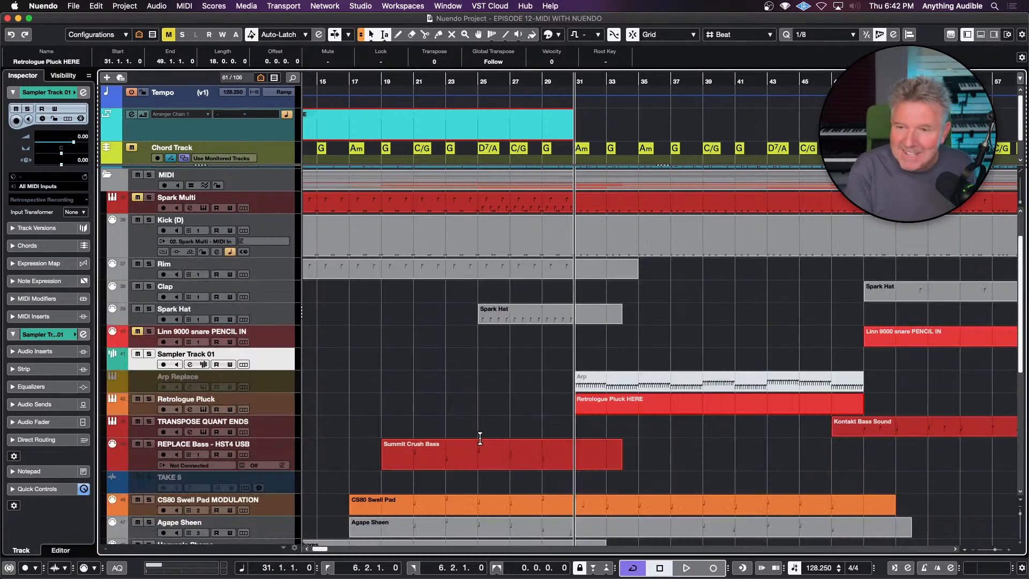
# - Arm Sampler Track 01, turn on the metronome, and record a nine-bar part from bar 31, disarming the track when done
pyautogui.click(163, 365)
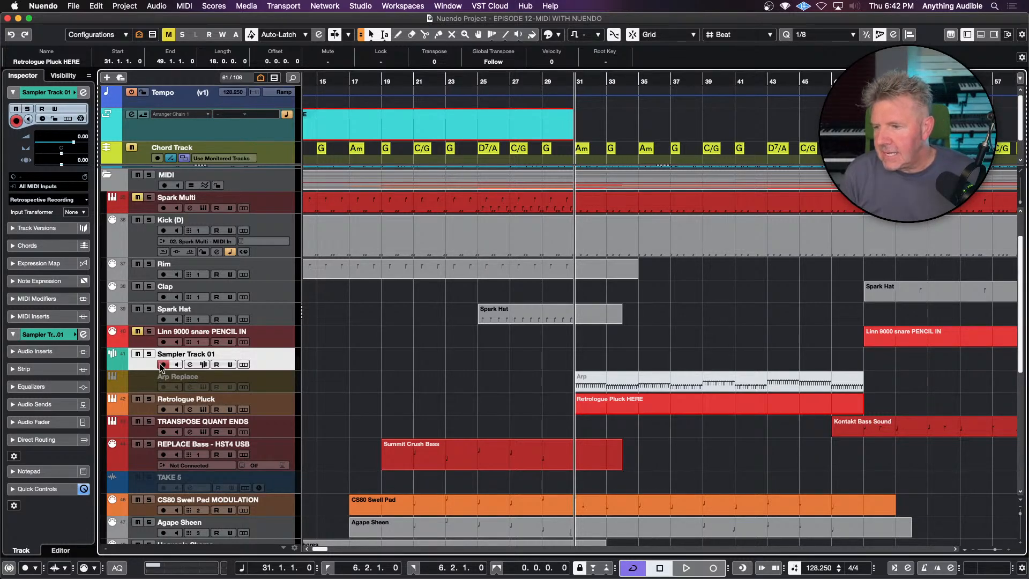
pyautogui.click(922, 568)
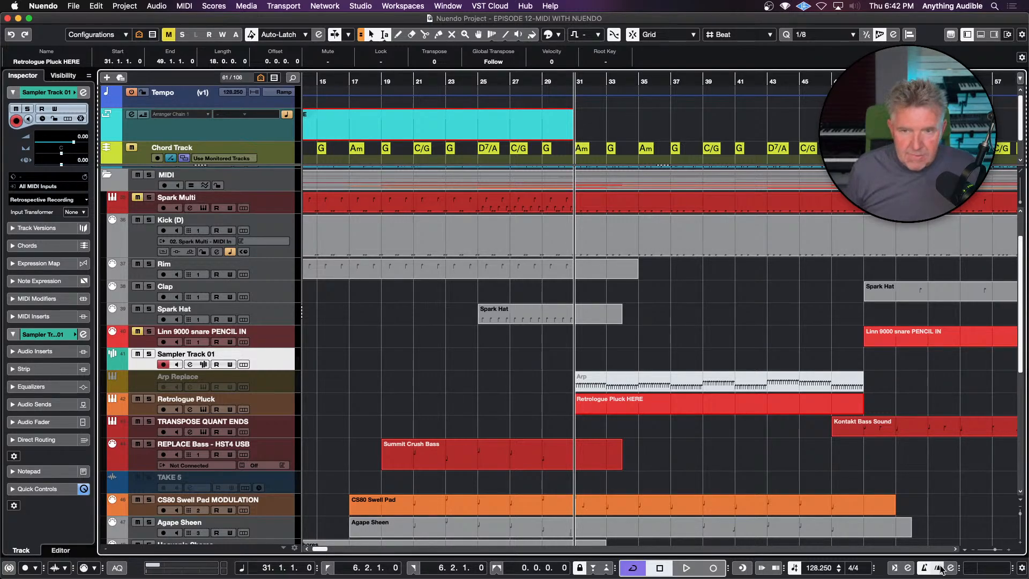
pyautogui.press('KP_Multiply')
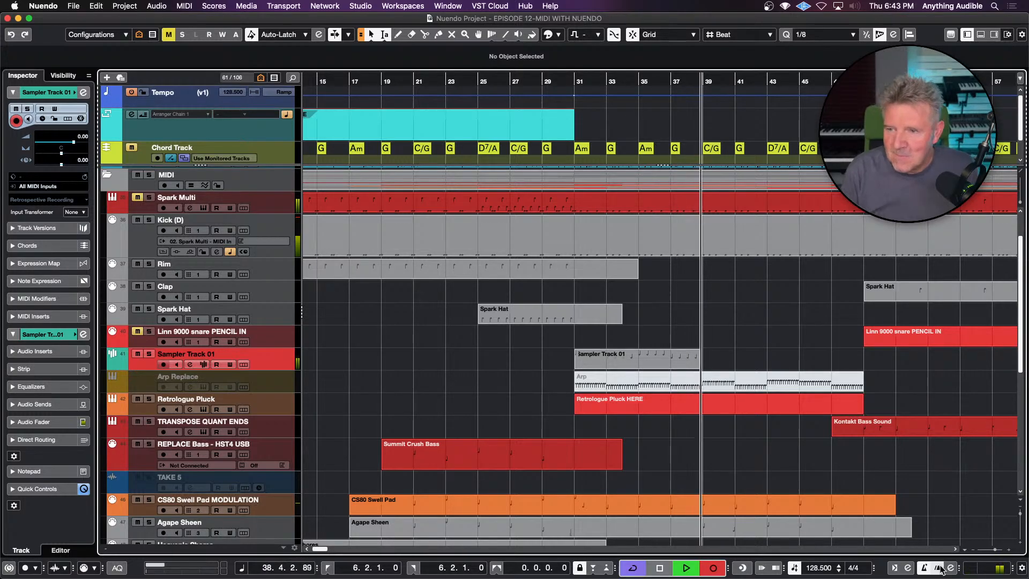
pyautogui.press('space')
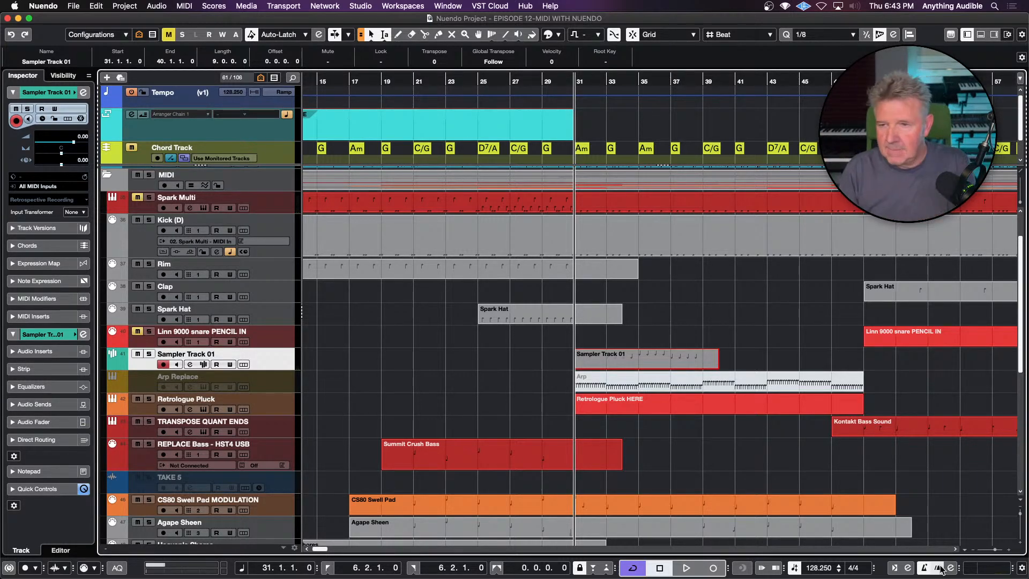
pyautogui.moveTo(982, 561)
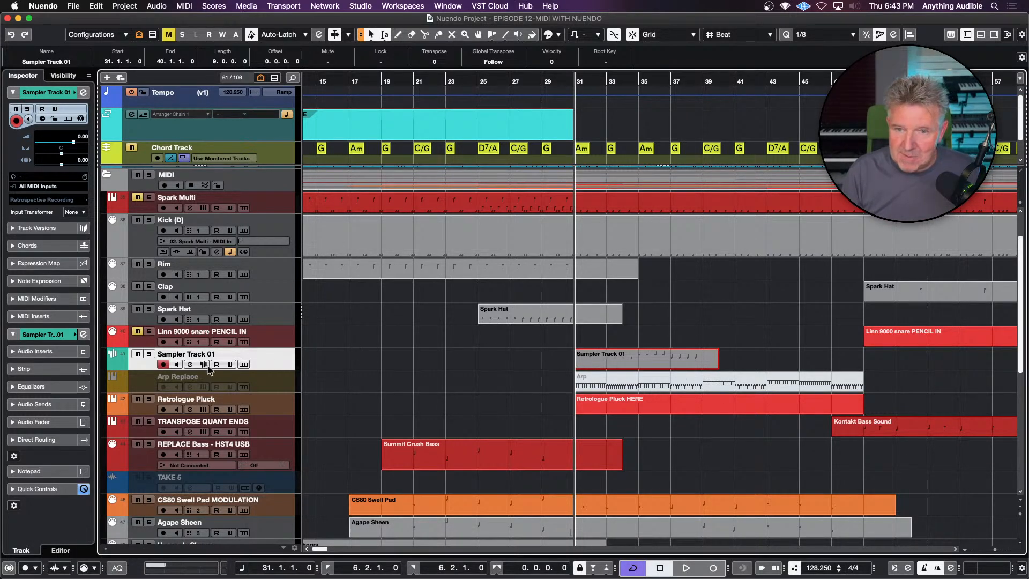
pyautogui.click(163, 365)
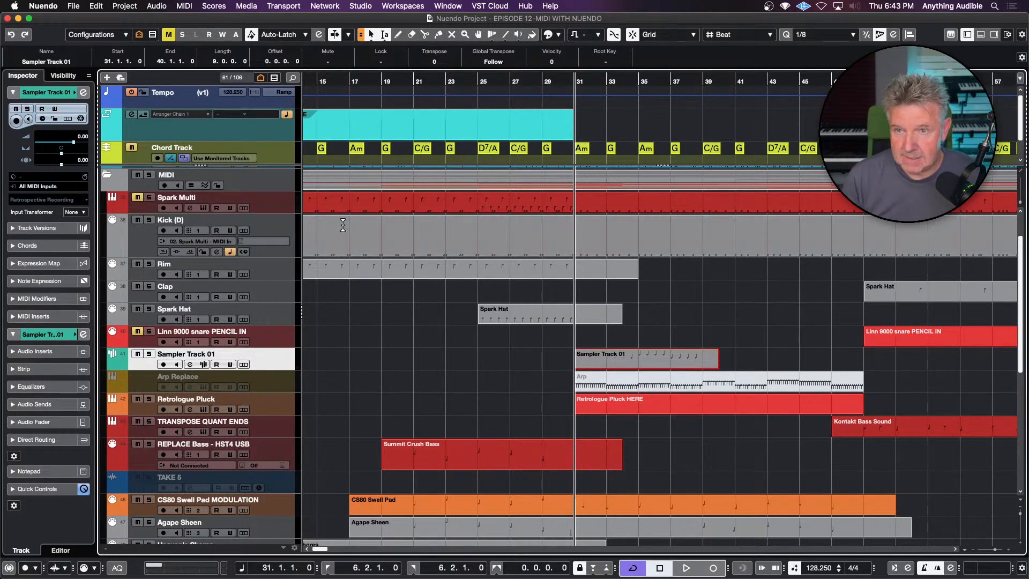
# - Draw a chord event at bar 3 on the Chord Track and define it as Am/C in the chord editor
pyautogui.click(286, 152)
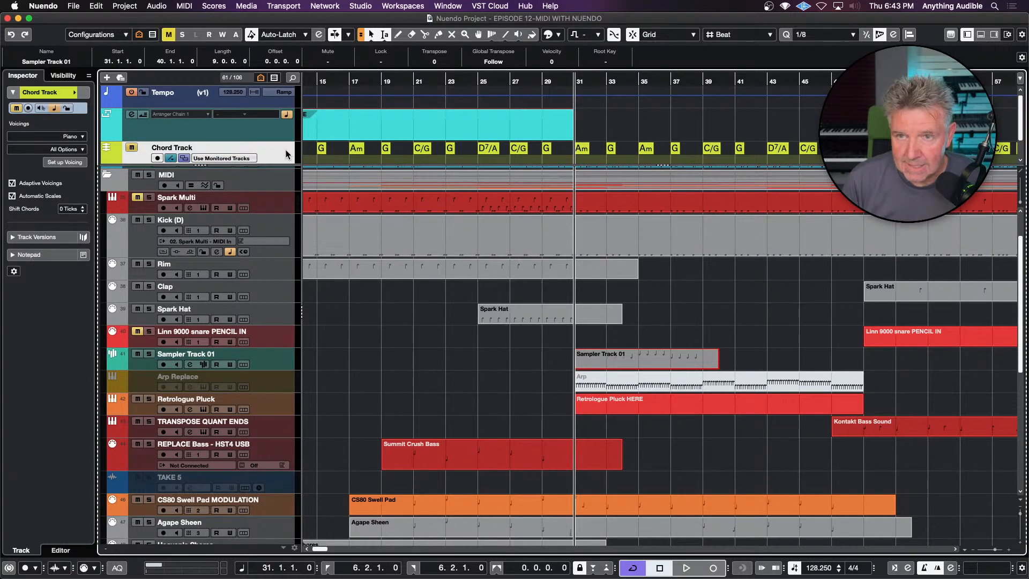
pyautogui.hscroll(-10, 385, 359)
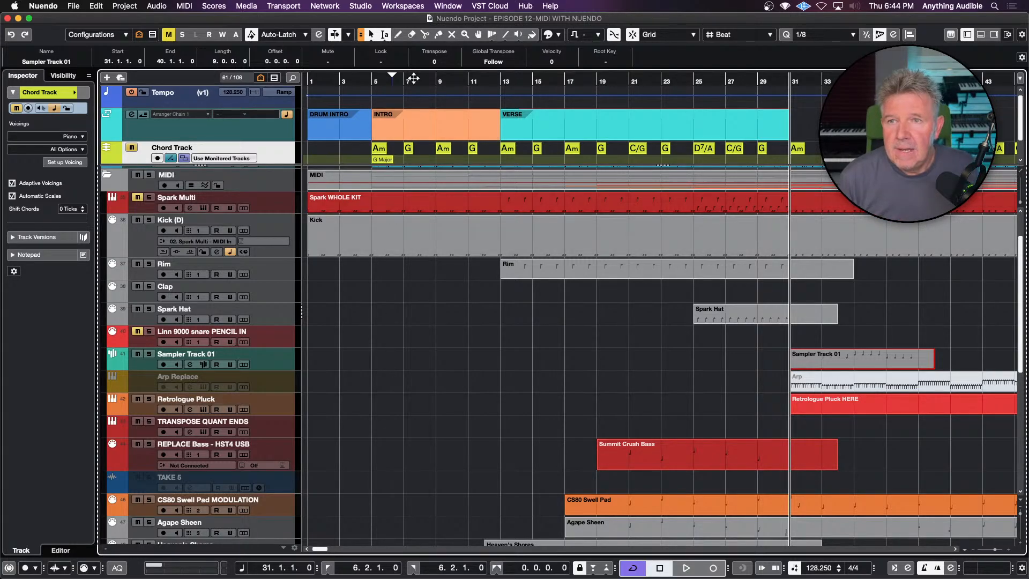
pyautogui.click(399, 35)
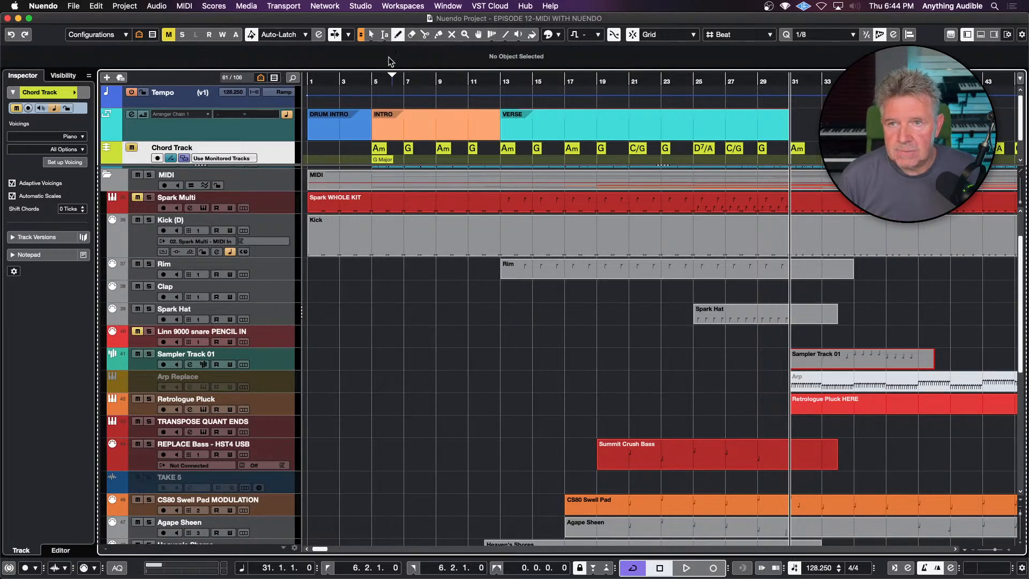
pyautogui.click(342, 148)
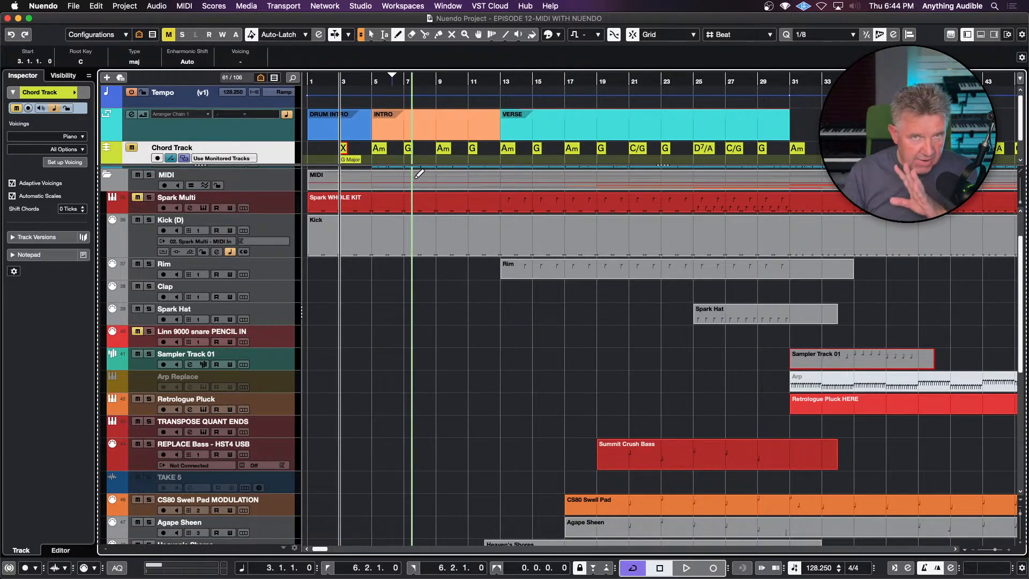
pyautogui.click(371, 34)
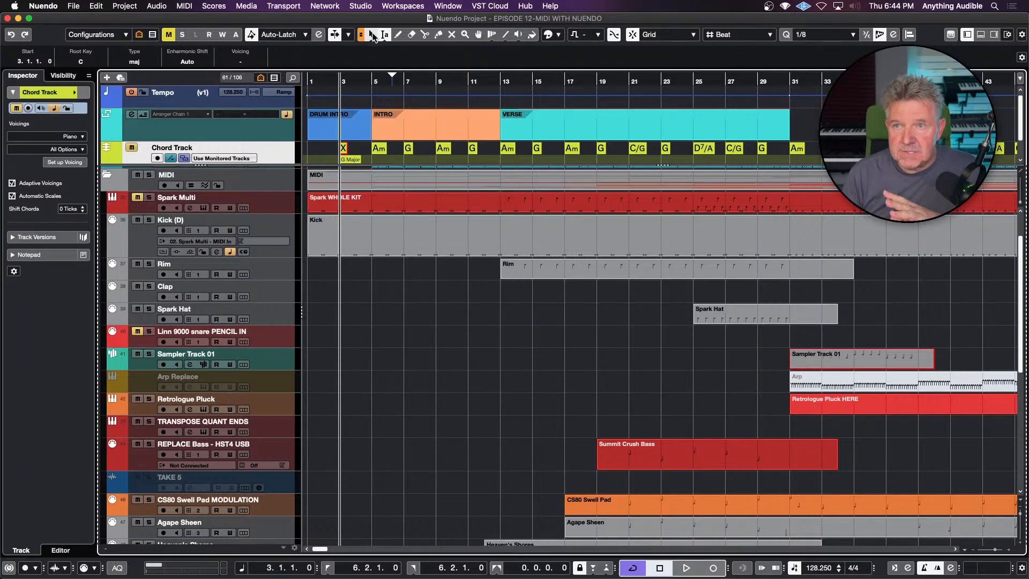
pyautogui.doubleClick(345, 151)
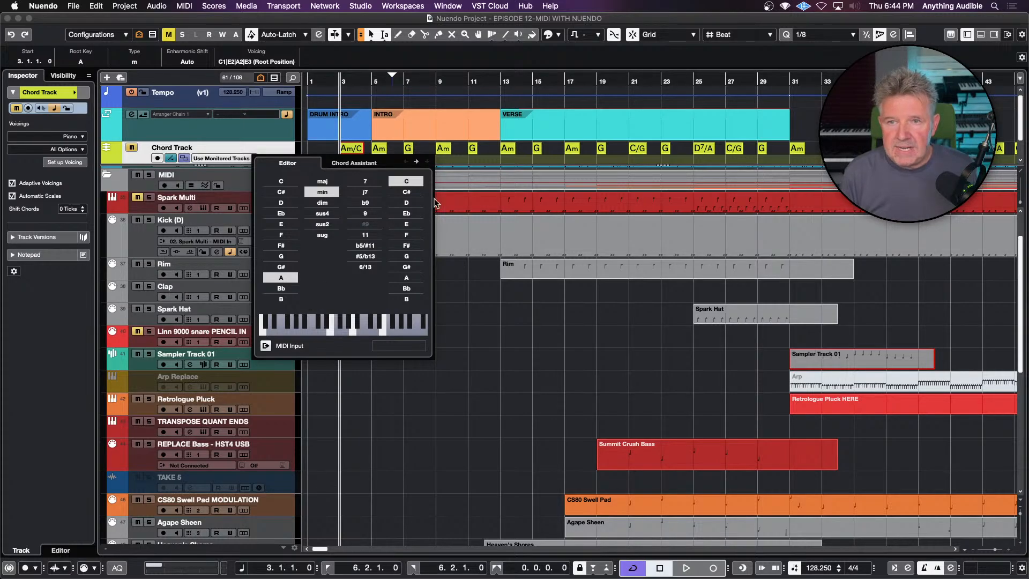
# - View the Chord Assistant for the Am/C chord, close the editor, and delete that chord from bar 3
pyautogui.click(369, 164)
pyautogui.click(289, 164)
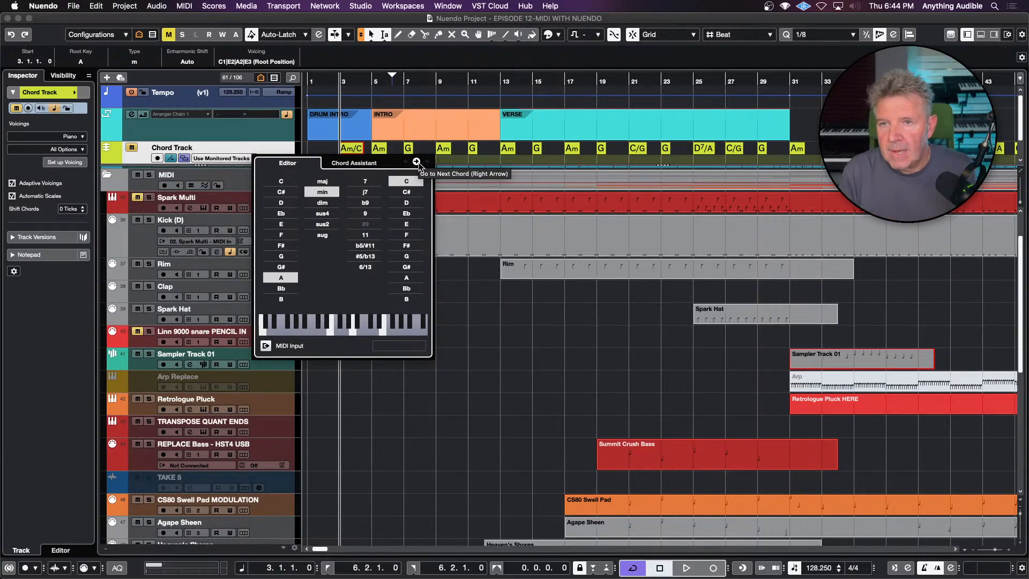
pyautogui.click(335, 151)
pyautogui.click(333, 148)
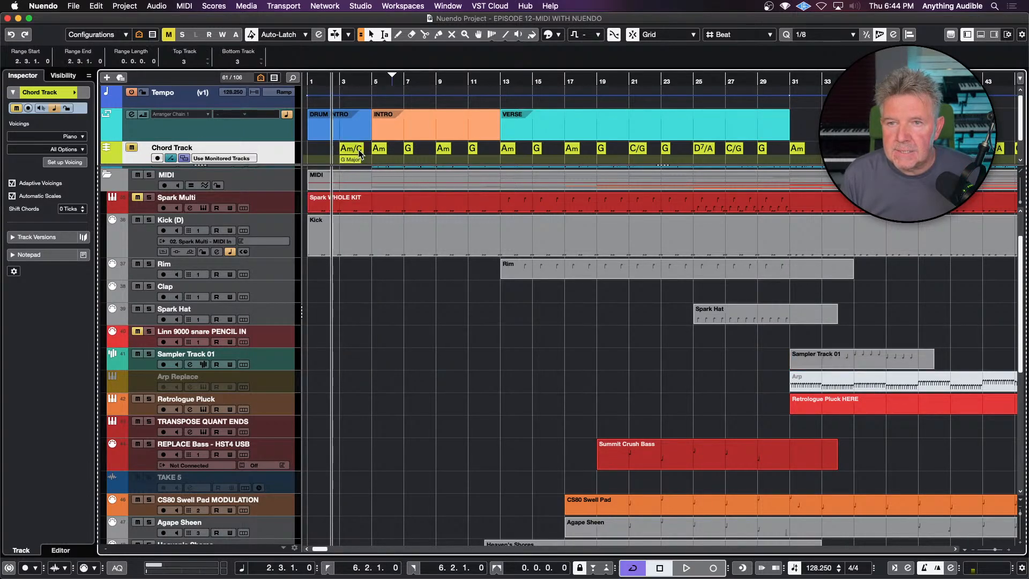
pyautogui.click(361, 154)
pyautogui.press('Delete')
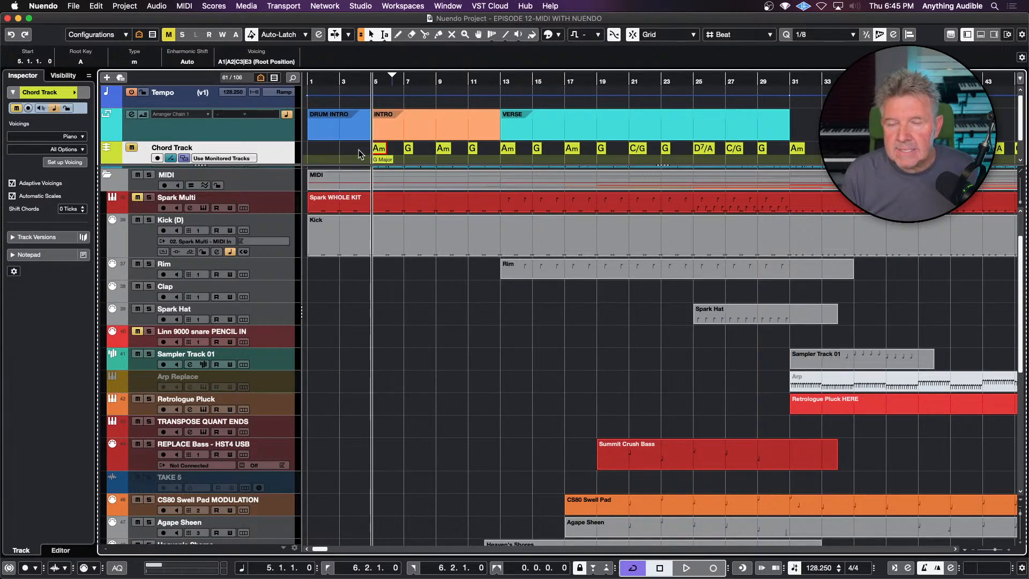
# - Hide and show the scales on the Chord Track to compare the two displays
pyautogui.click(173, 159)
pyautogui.click(174, 159)
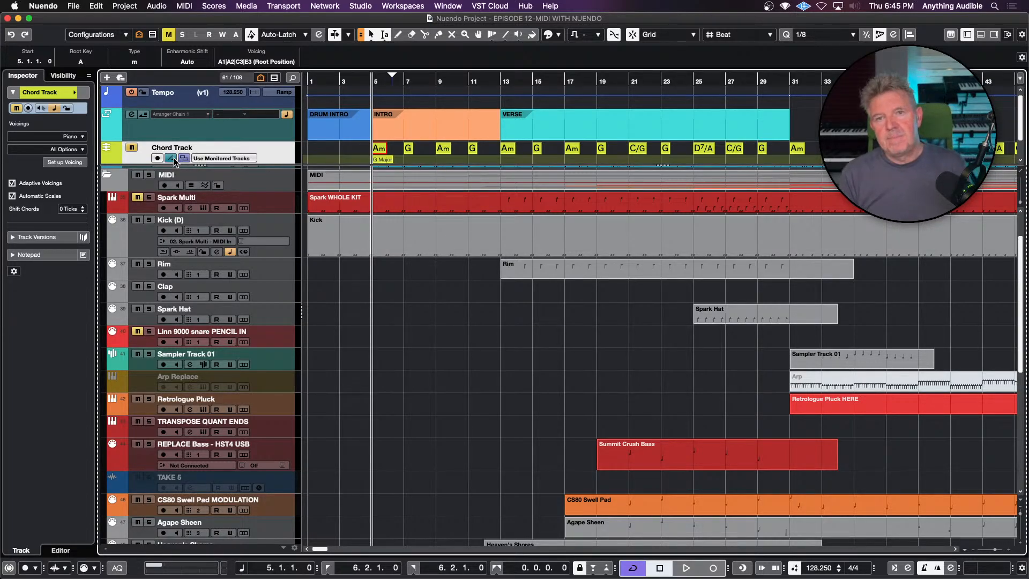
pyautogui.click(174, 159)
pyautogui.click(173, 159)
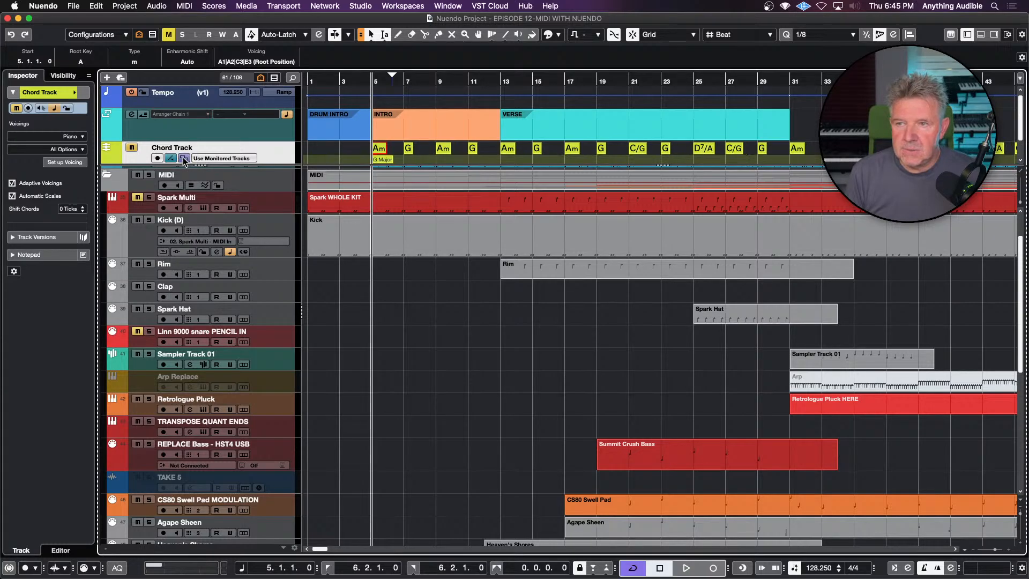
# - Compare how the chord labels display on a wide timeline view with Resolve Display Conflicts off and on
pyautogui.click(184, 159)
pyautogui.click(183, 160)
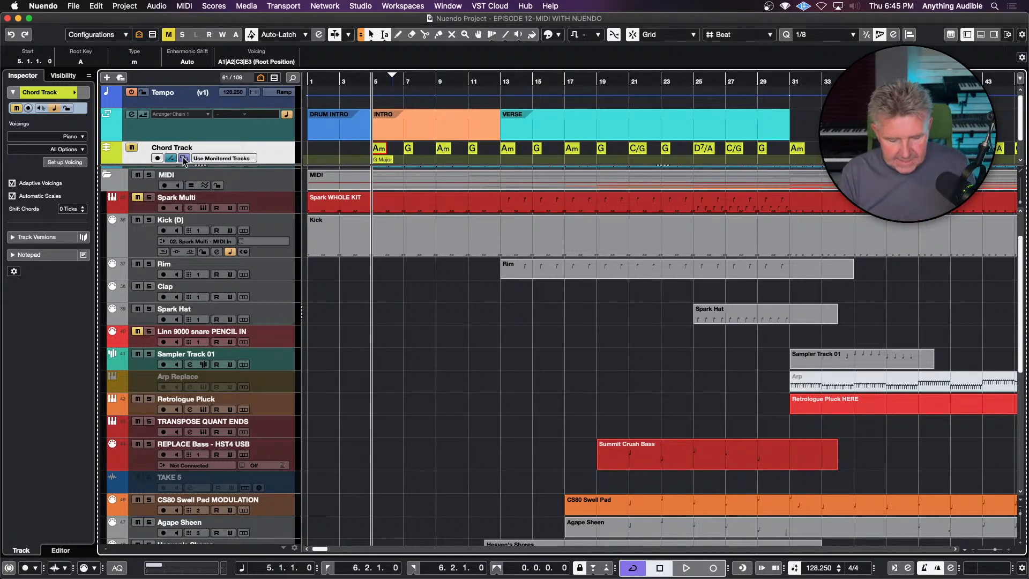
pyautogui.press('g')
pyautogui.press('g')
pyautogui.press('g')
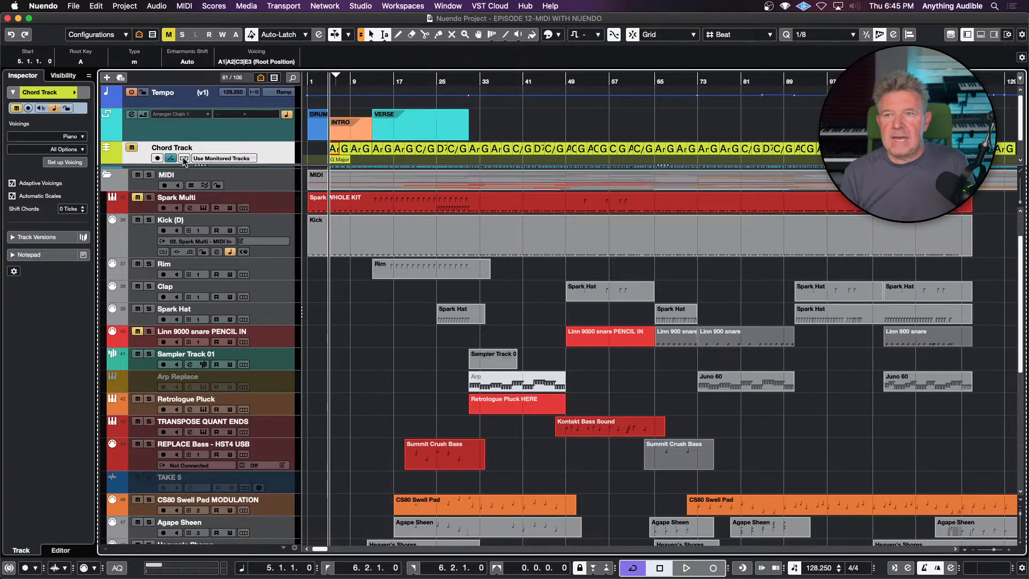
pyautogui.click(184, 158)
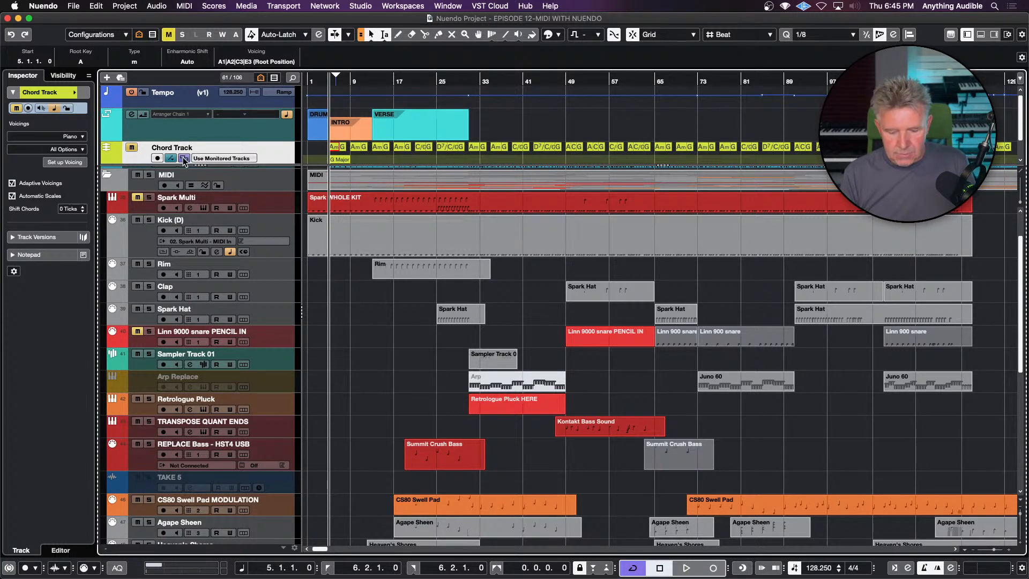
pyautogui.press('h')
pyautogui.press('h')
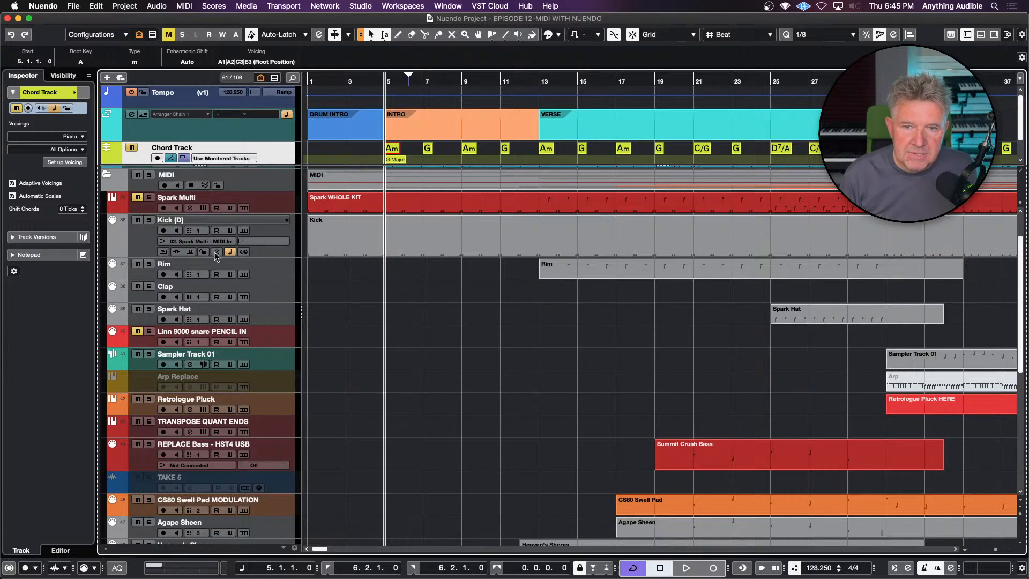
# - Arm the CS80 Swell Pad MODULATION track briefly, and check which tracks the Chord Track can use for auditioning, keeping Use Monitored Tracks
pyautogui.click(164, 511)
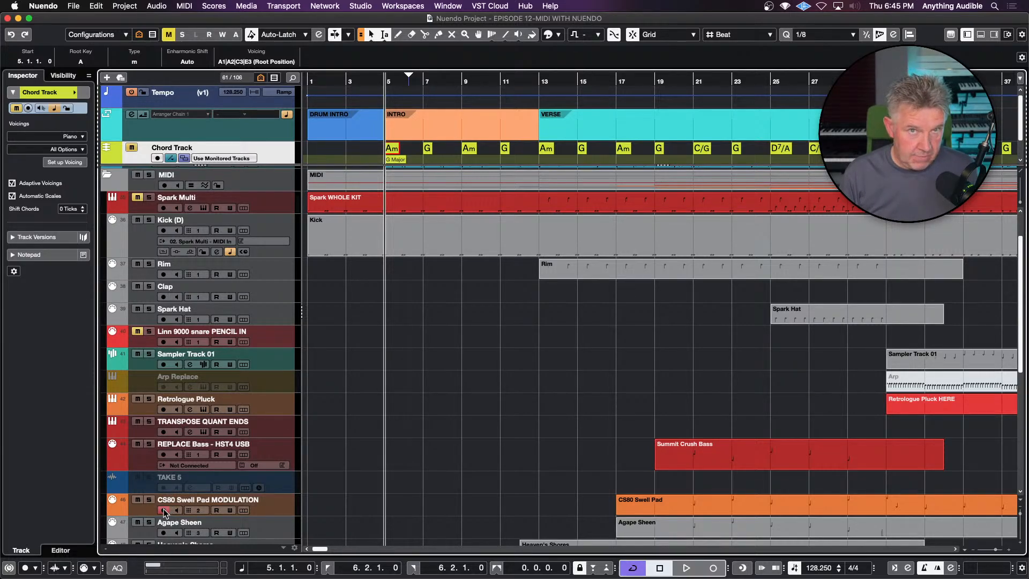
pyautogui.click(236, 158)
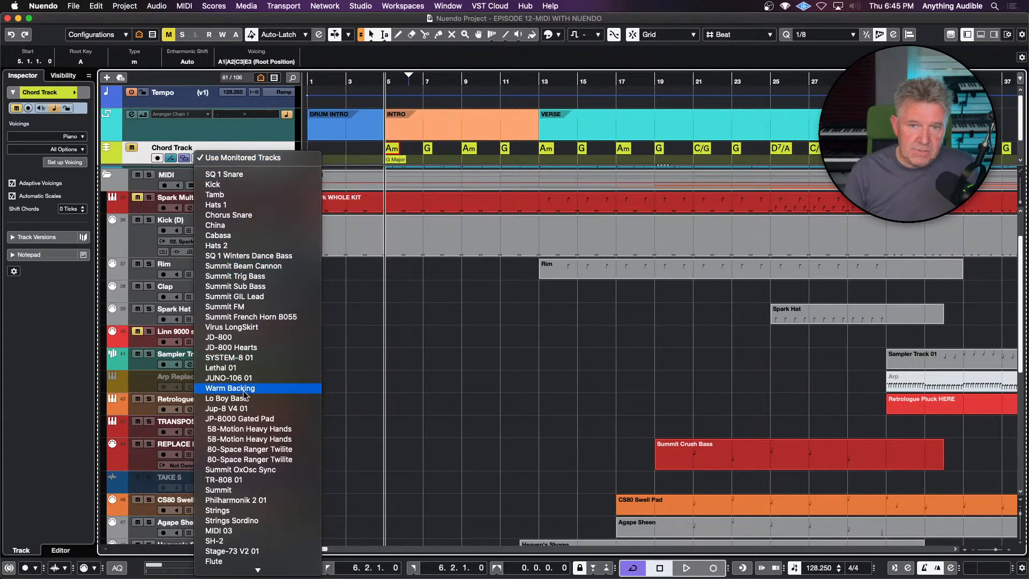
pyautogui.click(349, 313)
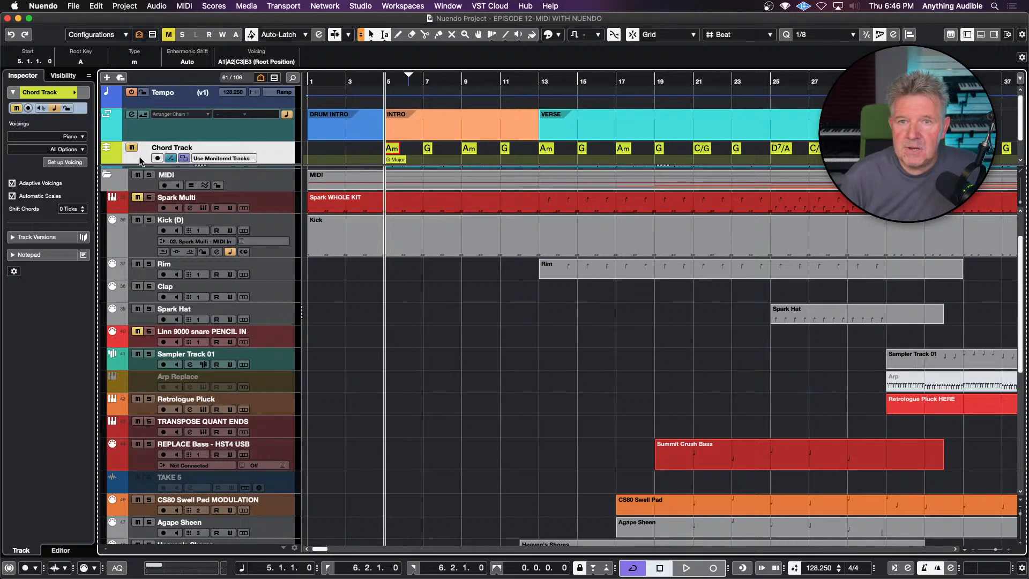
# - Select the Signature track to view its list of time signature changes in the Inspector
pyautogui.scroll(-1, 295, 150)
pyautogui.scroll(-2, 295, 151)
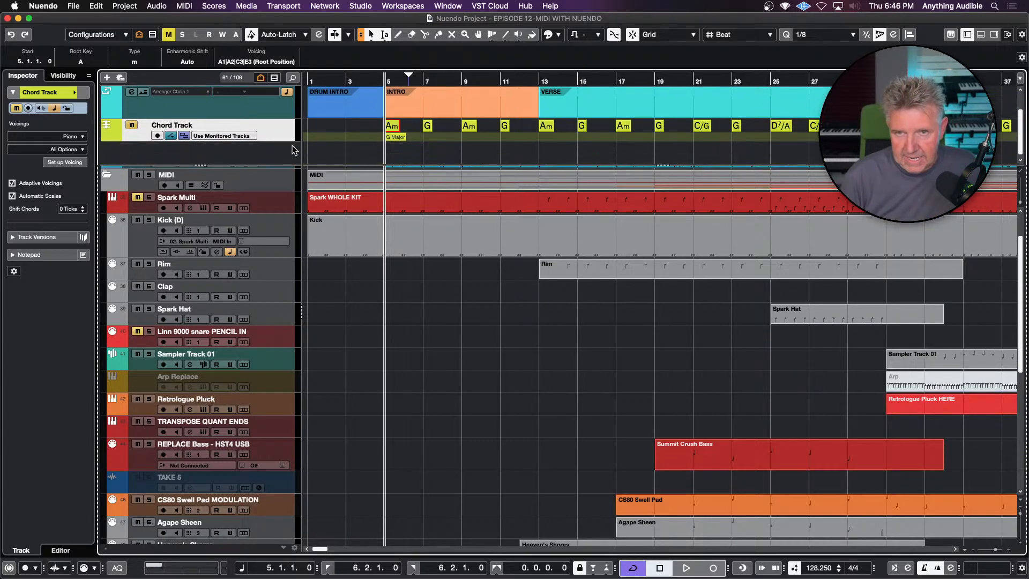
pyautogui.scroll(2, 295, 150)
pyautogui.scroll(3, 334, 320)
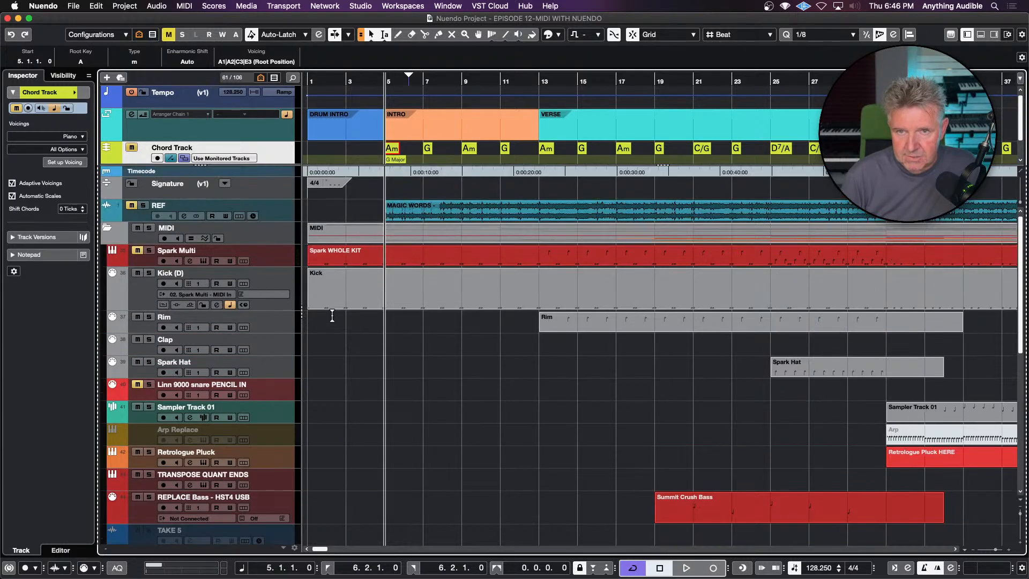
pyautogui.click(266, 184)
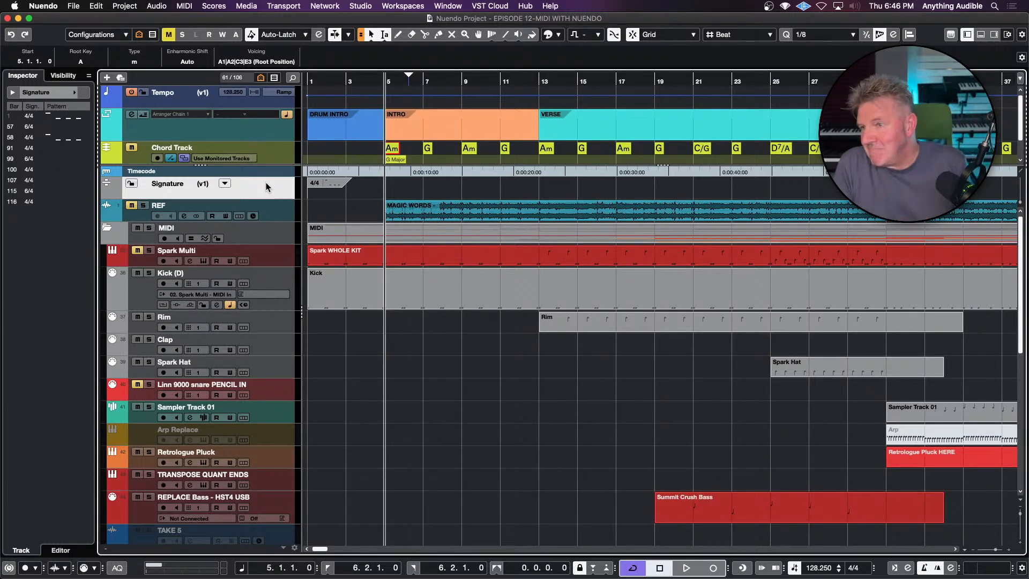
# - Accent the third click in the click pattern of the 4/4 signature at bar 1, and return it to the default pattern
pyautogui.click(335, 187)
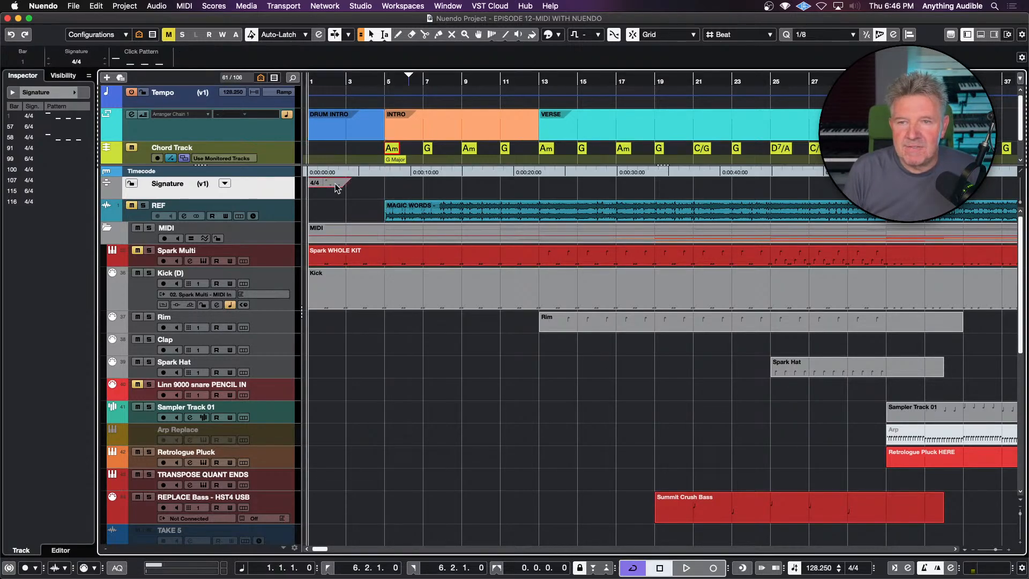
pyautogui.doubleClick(337, 187)
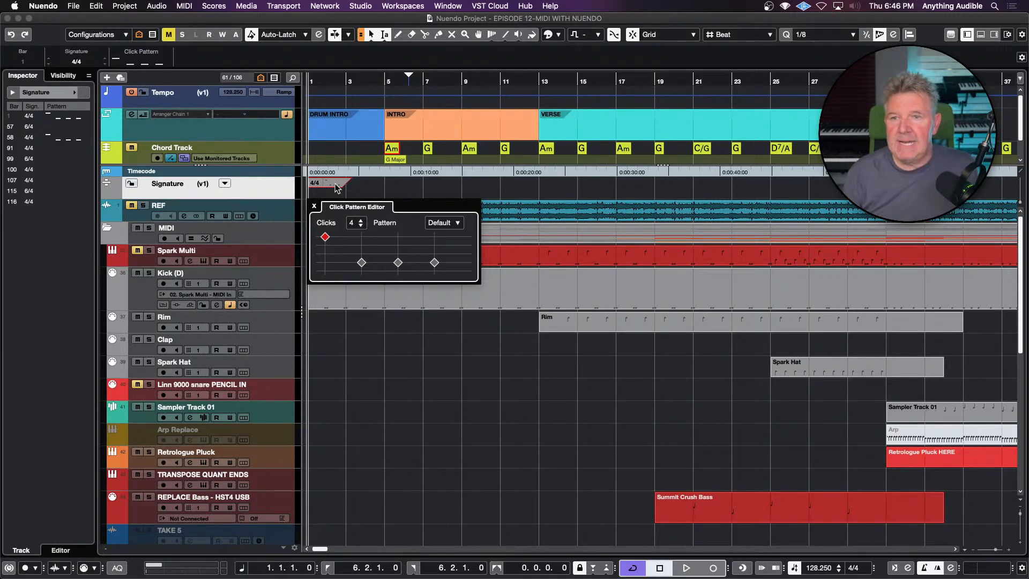
pyautogui.click(399, 238)
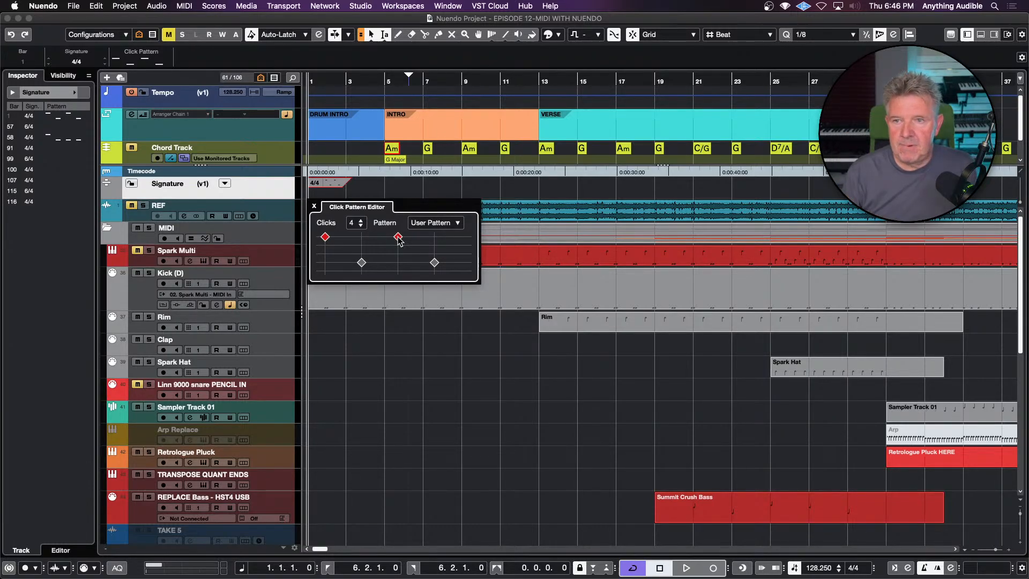
pyautogui.moveTo(398, 238); pyautogui.dragTo(399, 264)
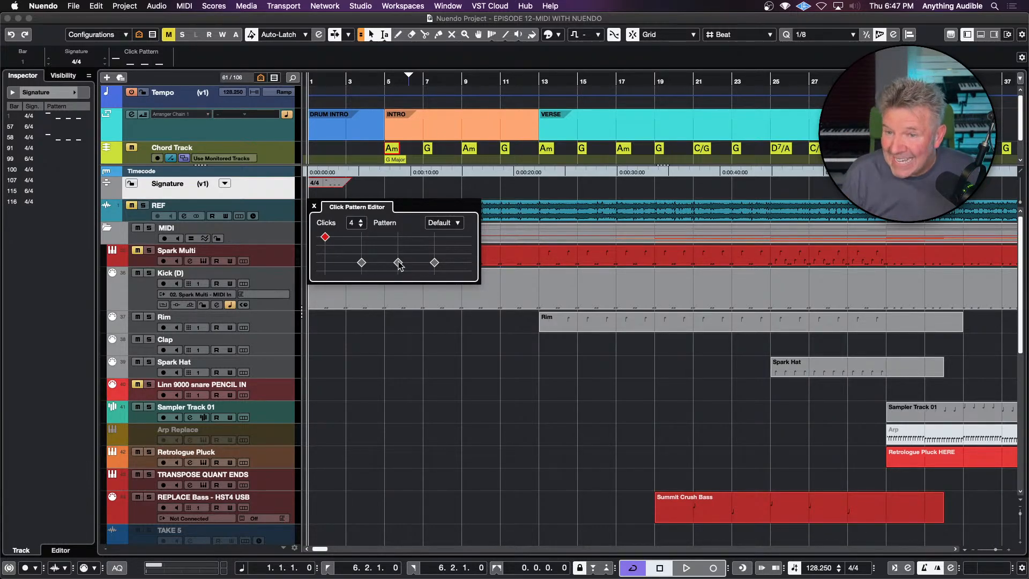
pyautogui.click(314, 206)
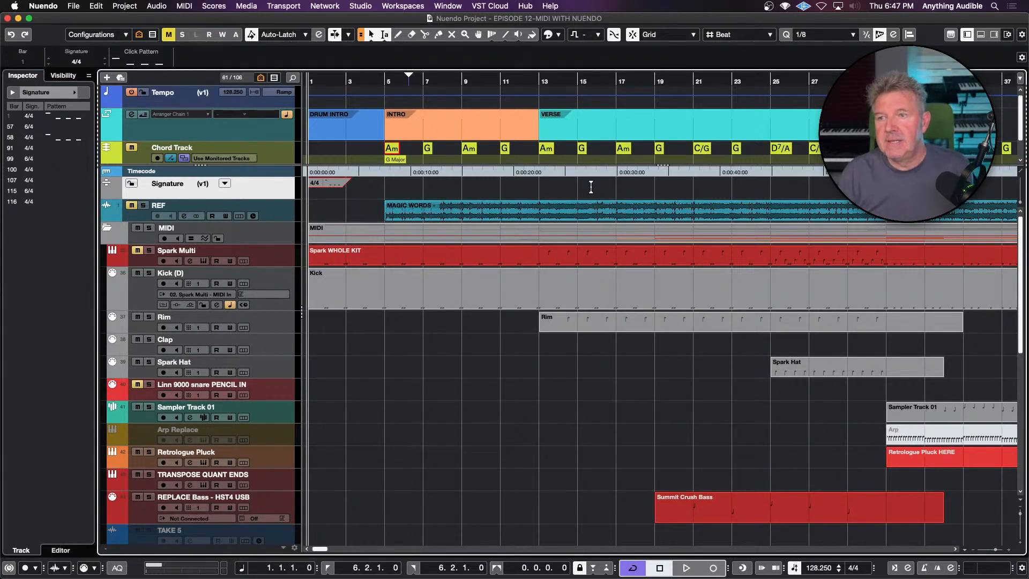
# - Play the song from bar 55 with the metronome click to hear the change to 6/4 and back to 4/4
pyautogui.hscroll(10, 592, 191)
pyautogui.hscroll(5, 591, 187)
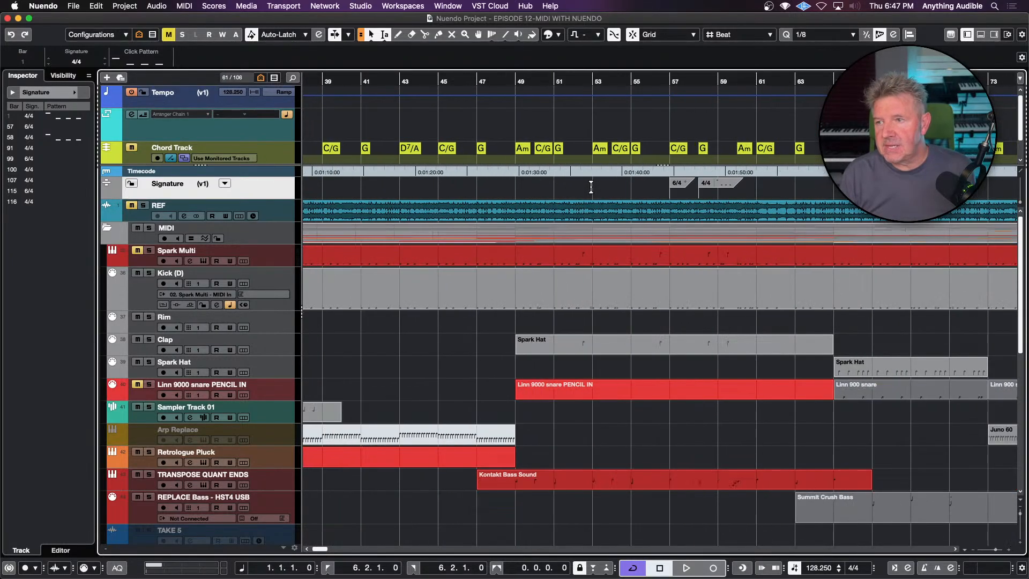
pyautogui.click(631, 186)
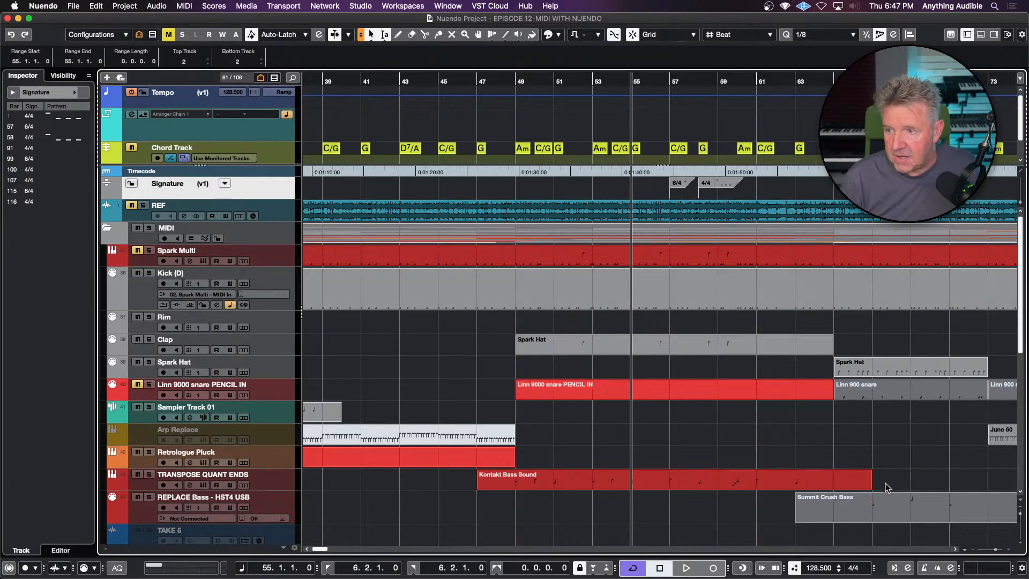
pyautogui.click(925, 566)
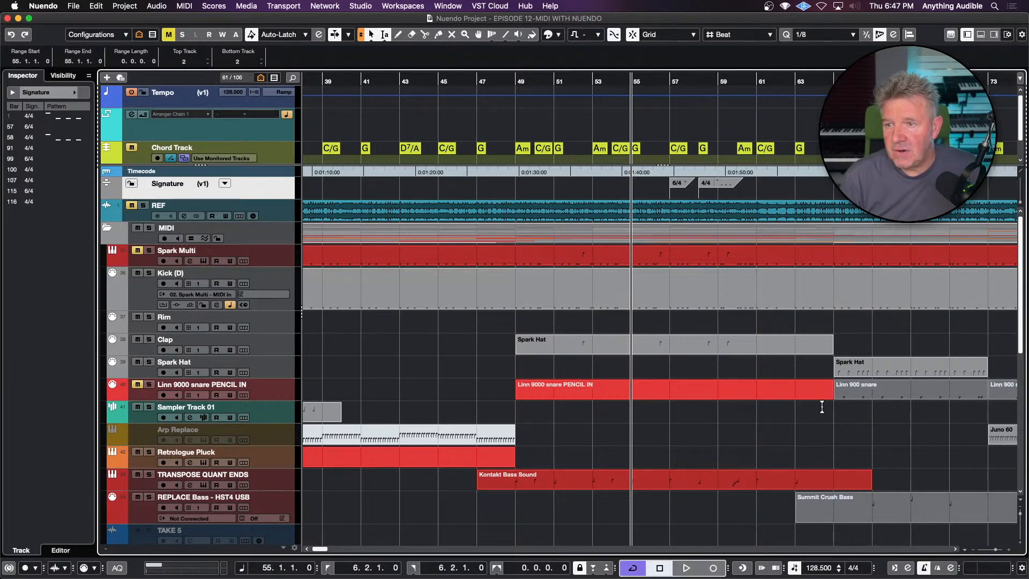
pyautogui.press('space')
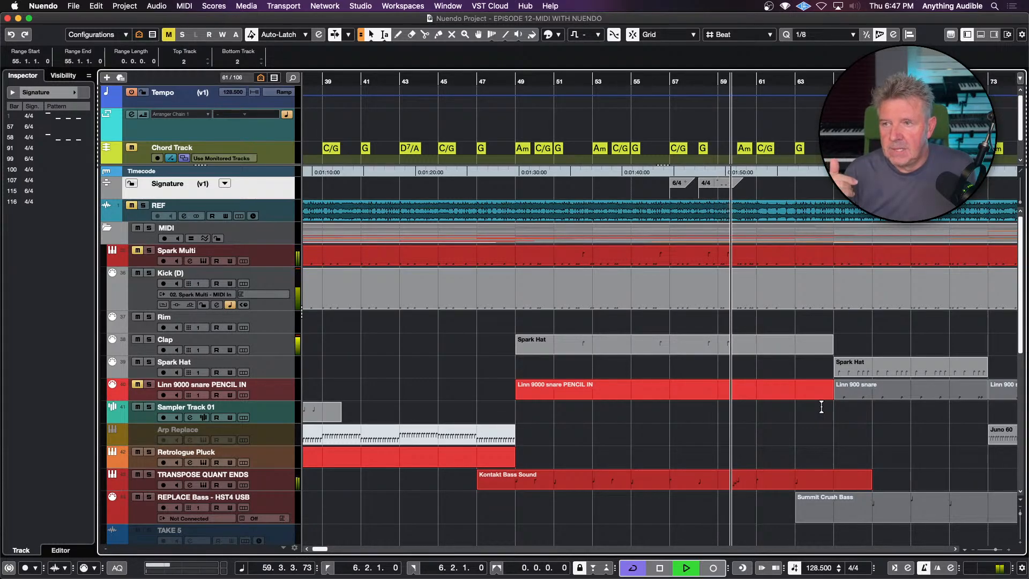
pyautogui.press('space')
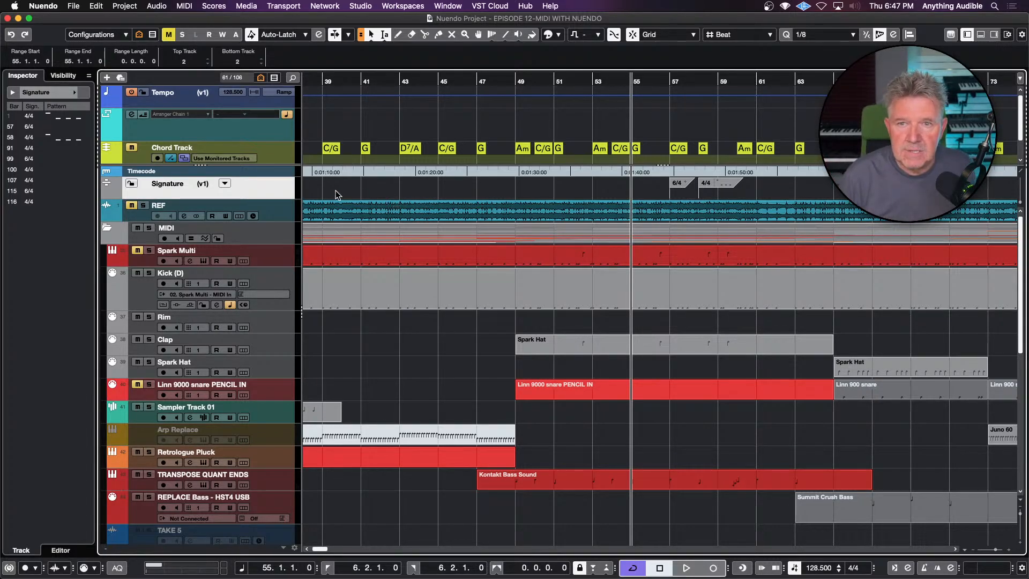
# - Review the Signature track's options for click patterns, rendering clicks between locators and processing bars
pyautogui.click(225, 184)
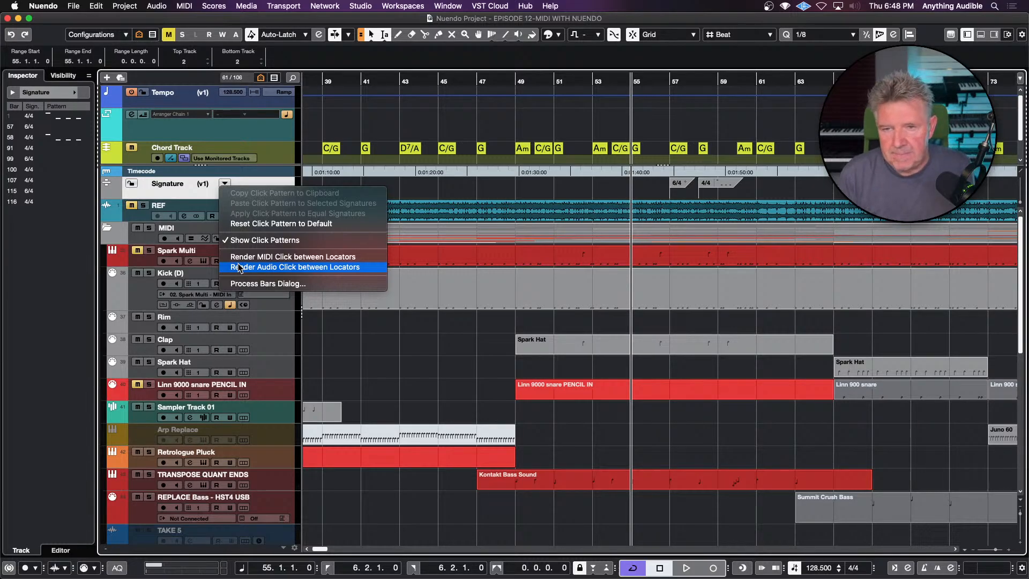
pyautogui.click(376, 370)
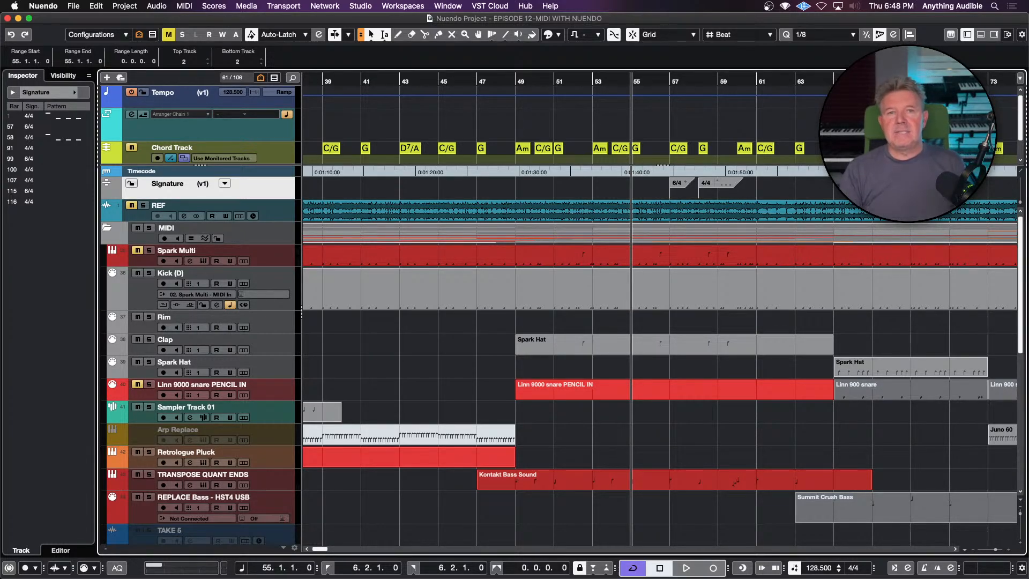
# - Select the Arranger Track and inspect its DRUM INTRO, INTRO and VERSE events at the start of the song
pyautogui.click(283, 134)
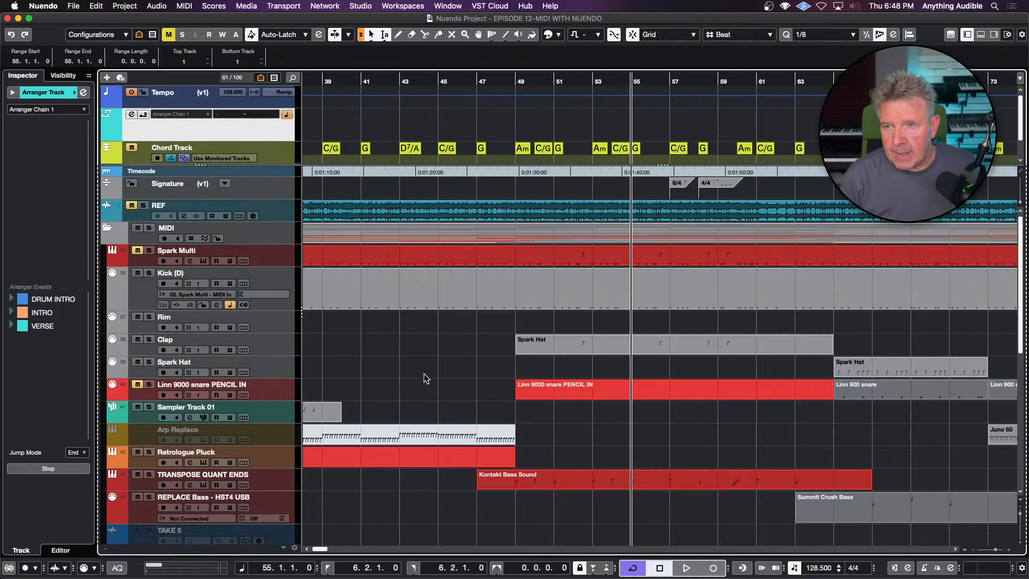
pyautogui.hscroll(-15, 424, 374)
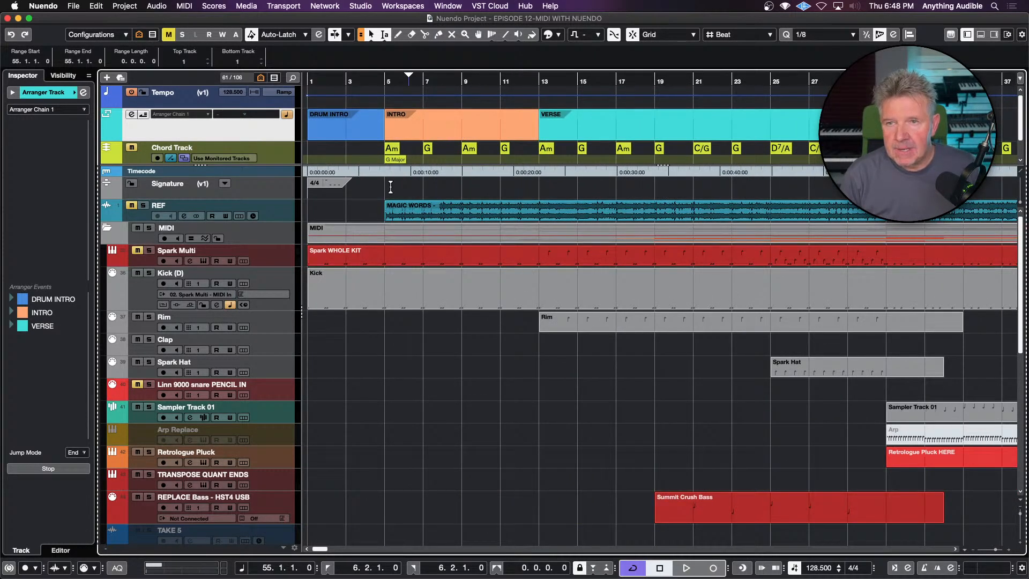
pyautogui.click(346, 137)
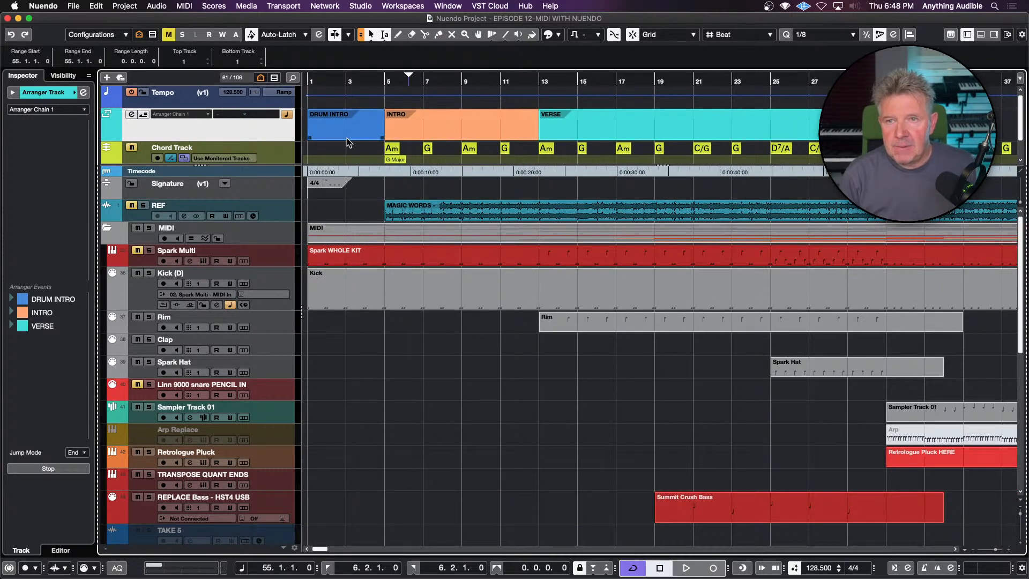
pyautogui.click(415, 136)
pyautogui.click(559, 137)
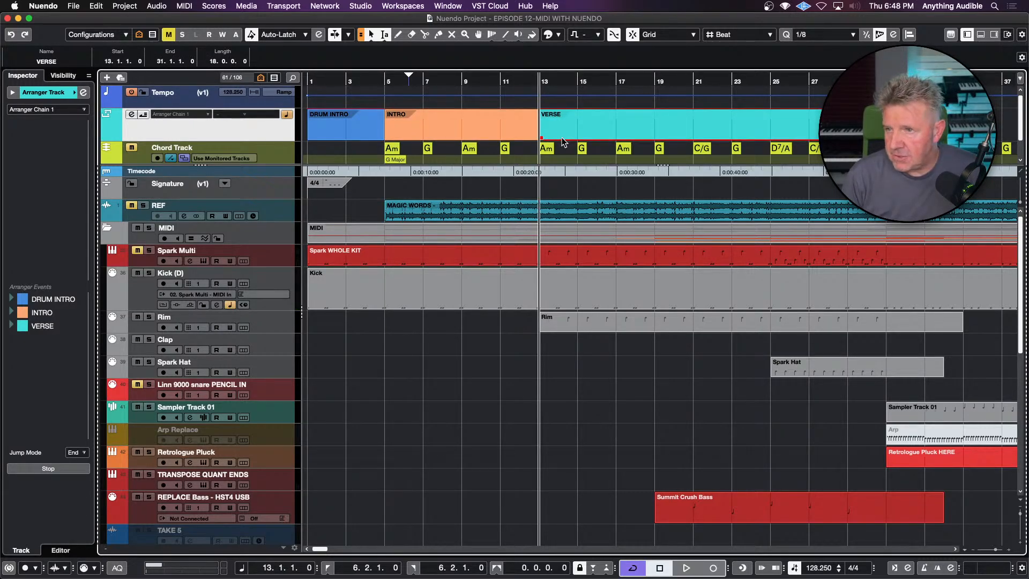
pyautogui.click(352, 131)
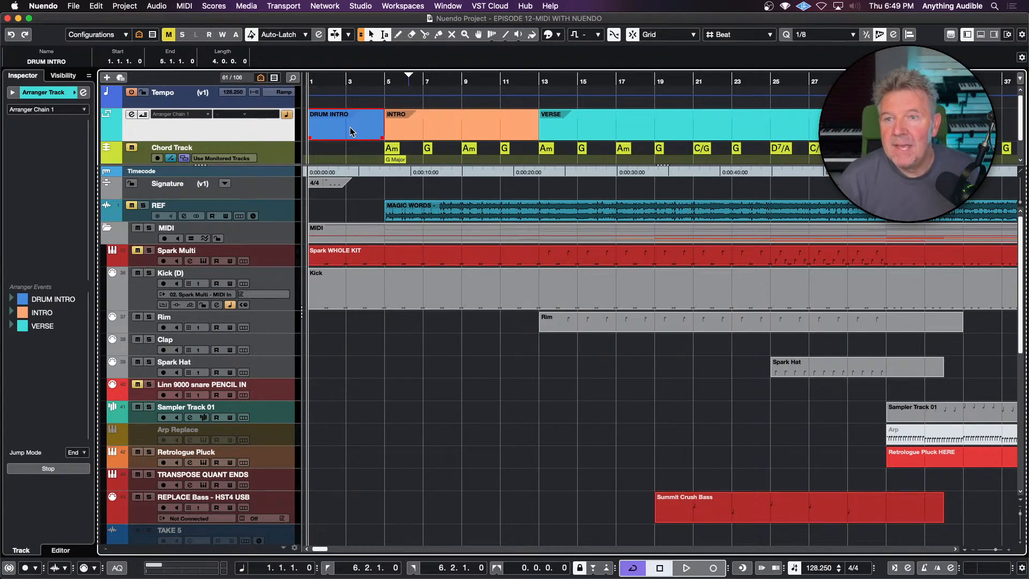
# - Draw two arranger events after VERSE, one from bar 31 to 49 and another from bar 49 to 65
pyautogui.click(397, 35)
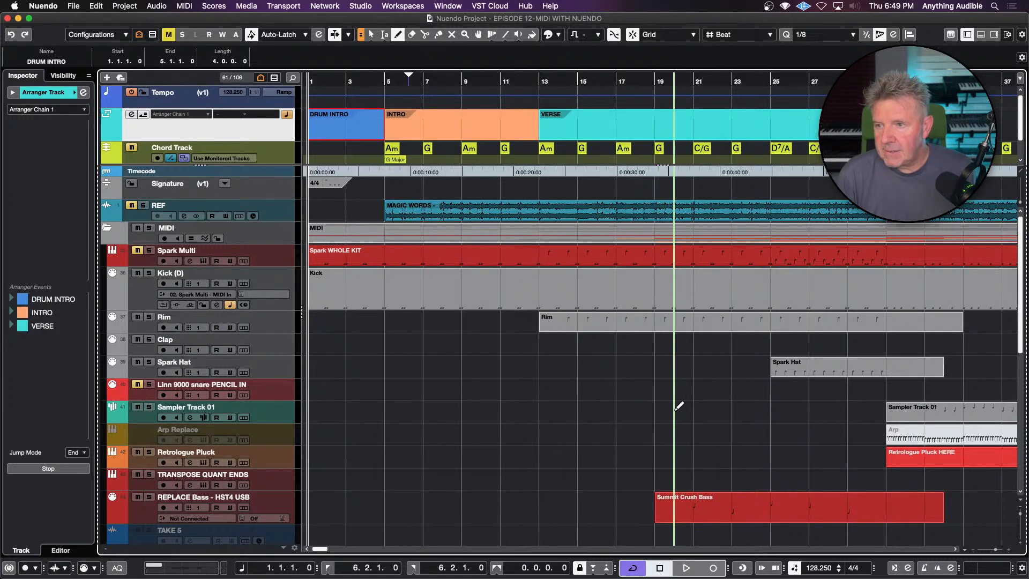
pyautogui.hscroll(10, 678, 406)
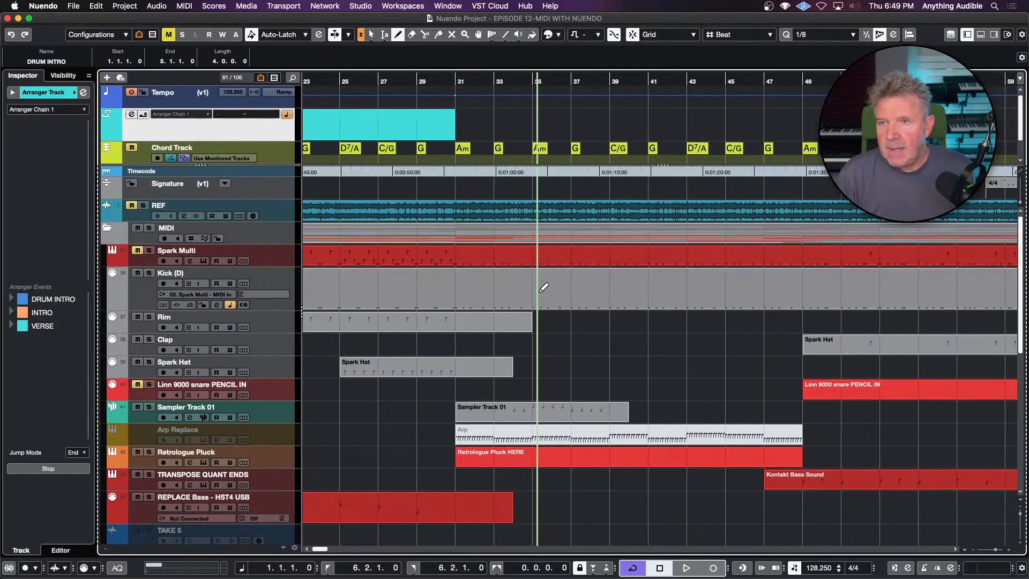
pyautogui.moveTo(459, 129); pyautogui.dragTo(803, 114)
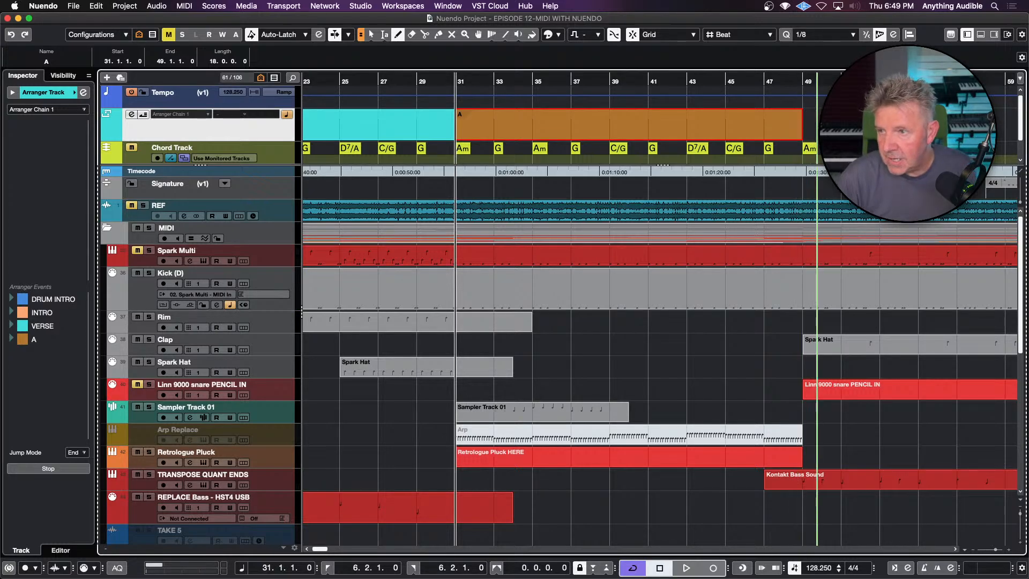
pyautogui.hscroll(10, 817, 113)
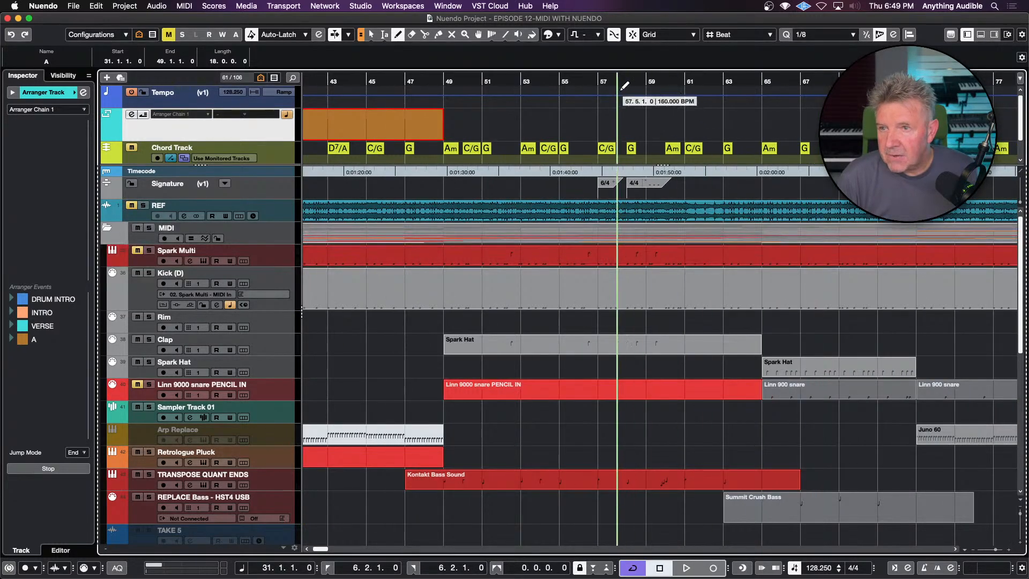
pyautogui.moveTo(445, 125)
pyautogui.mouseDown()
pyautogui.moveTo(669, 126)
pyautogui.moveTo(767, 109)
pyautogui.mouseUp()
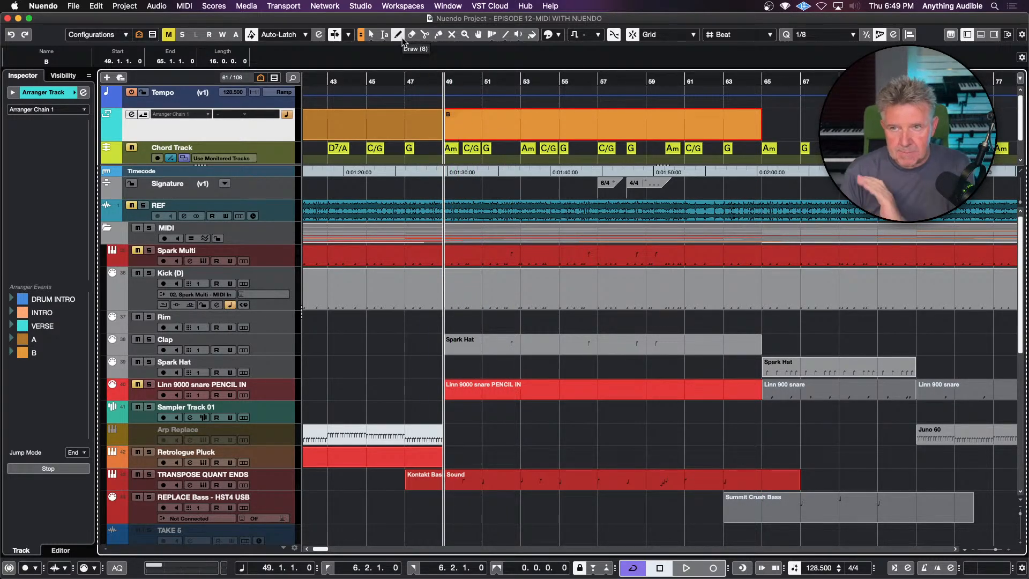
pyautogui.click(371, 34)
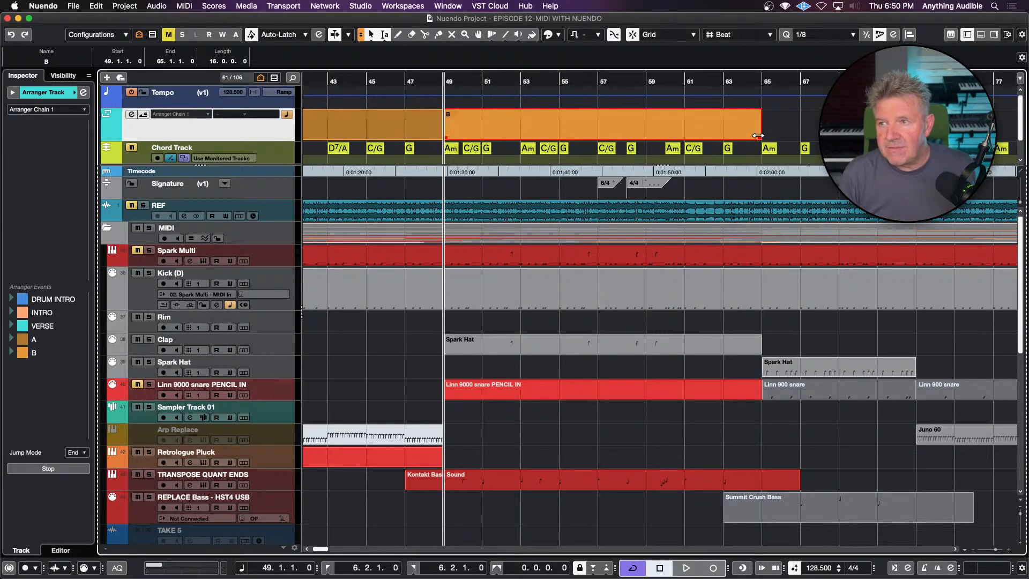
pyautogui.moveTo(758, 135)
pyautogui.mouseDown()
pyautogui.moveTo(735, 138)
pyautogui.moveTo(757, 137)
pyautogui.mouseUp()
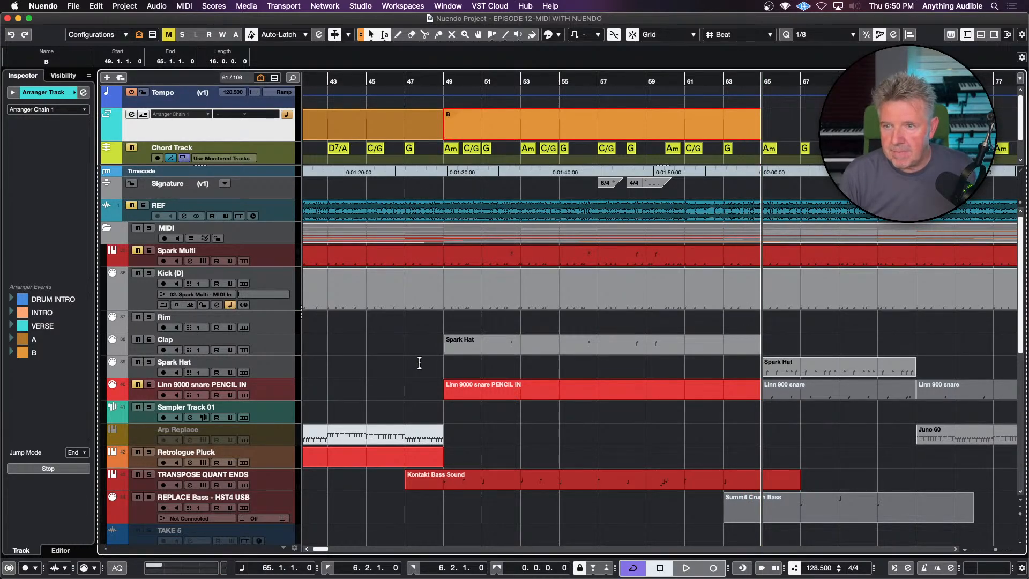
# - Colour the arranger event starting at bar 49 green
pyautogui.hscroll(-6, 420, 362)
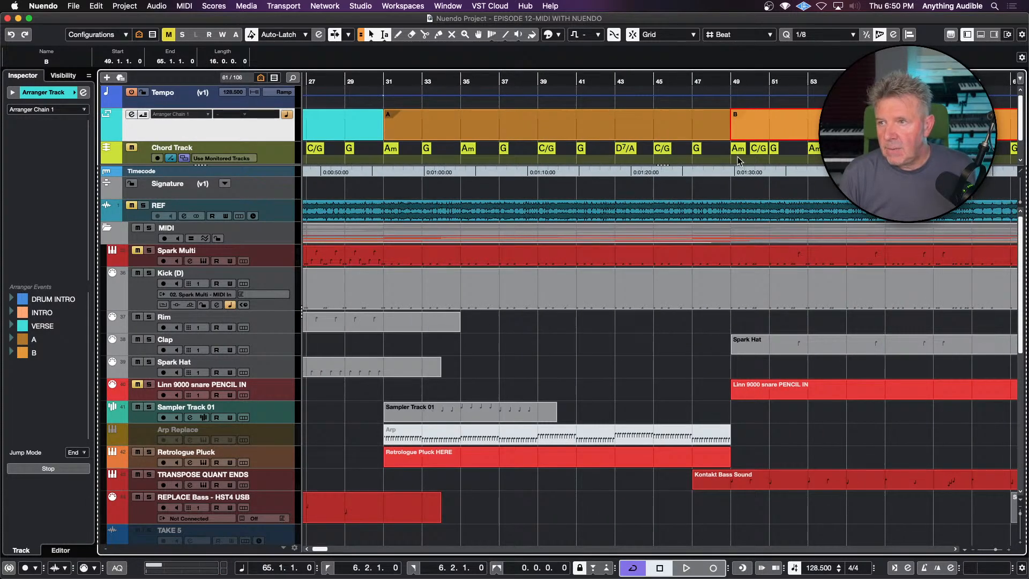
pyautogui.click(716, 136)
pyautogui.click(750, 132)
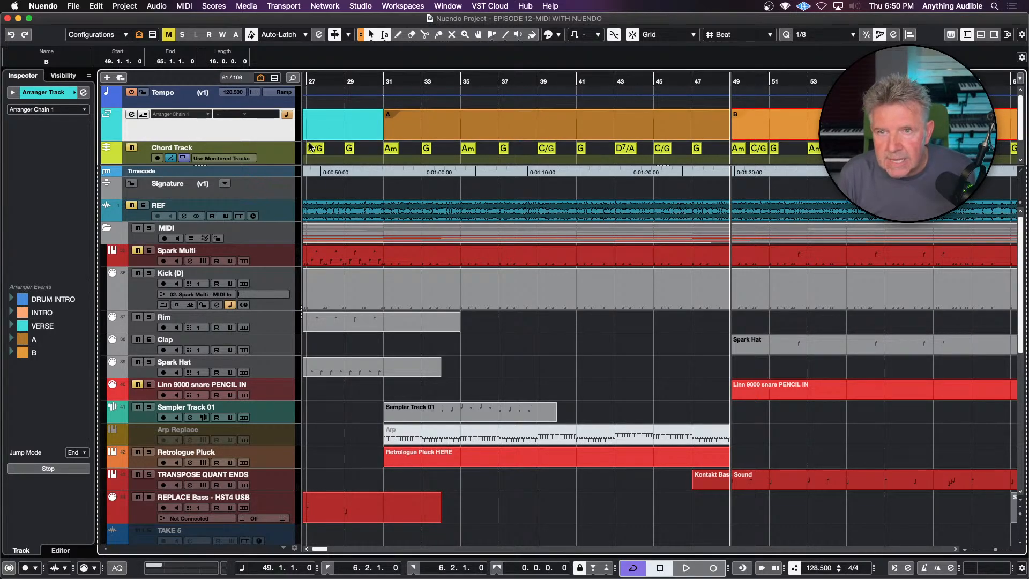
pyautogui.click(560, 35)
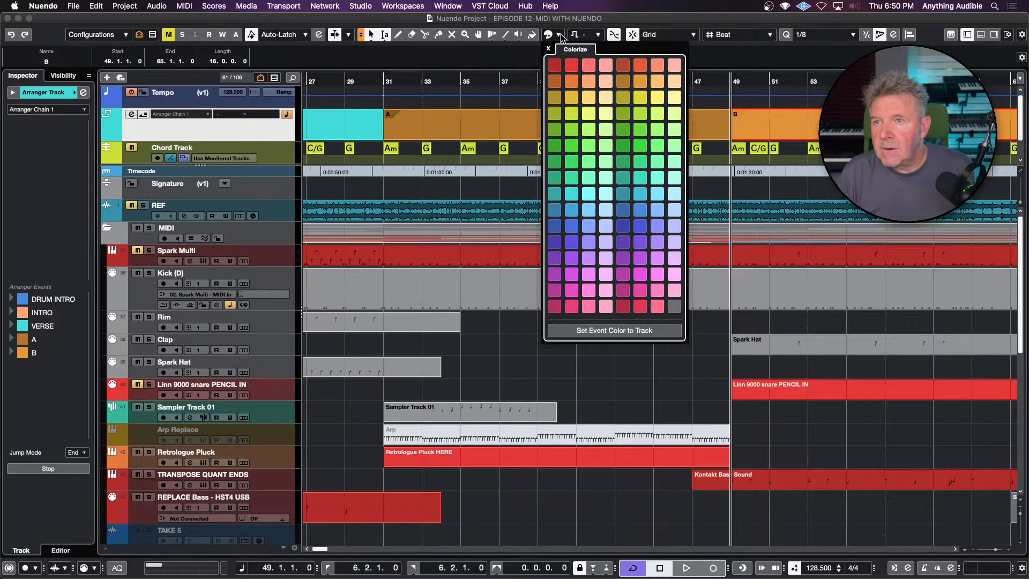
pyautogui.click(554, 129)
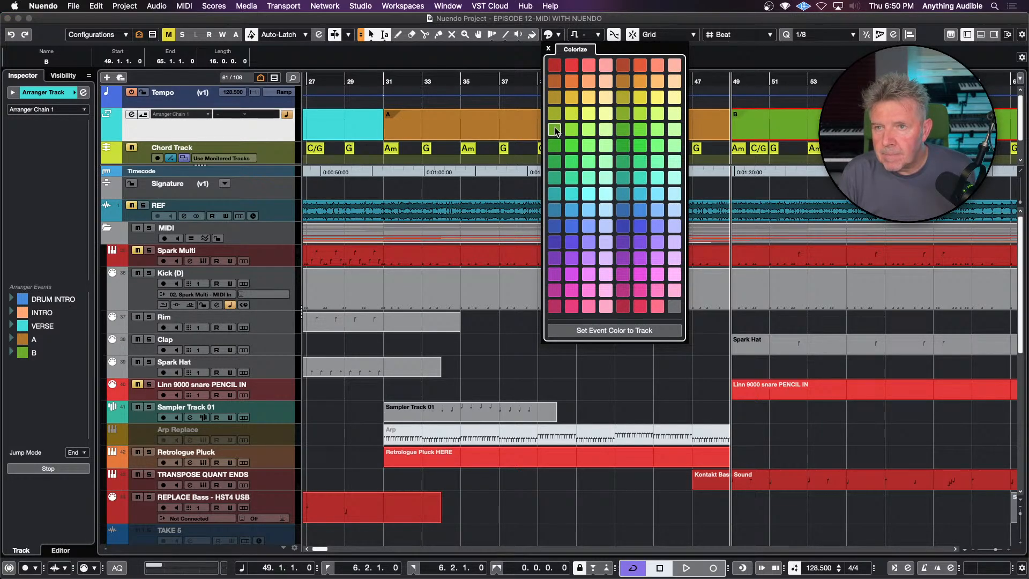
pyautogui.click(618, 386)
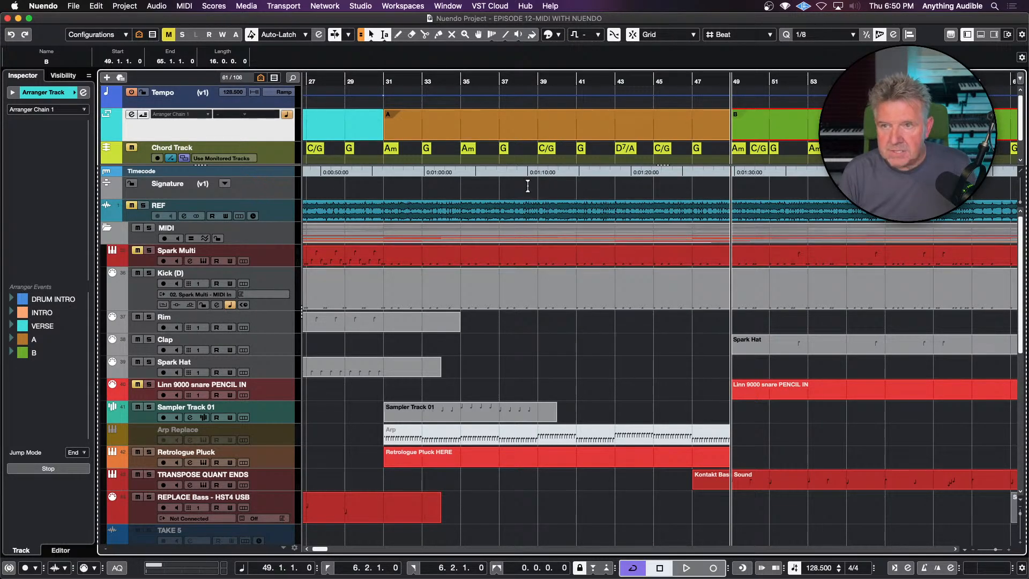
# - Rename the arranger event starting at bar 31 as VERSE 2
pyautogui.click(498, 135)
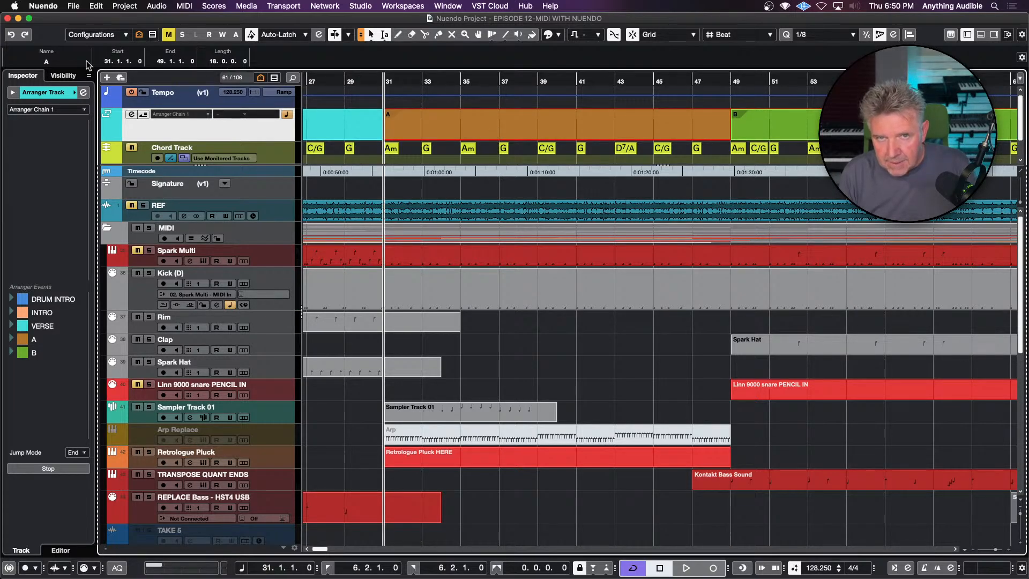
pyautogui.click(71, 63)
pyautogui.write('VERSE 2')
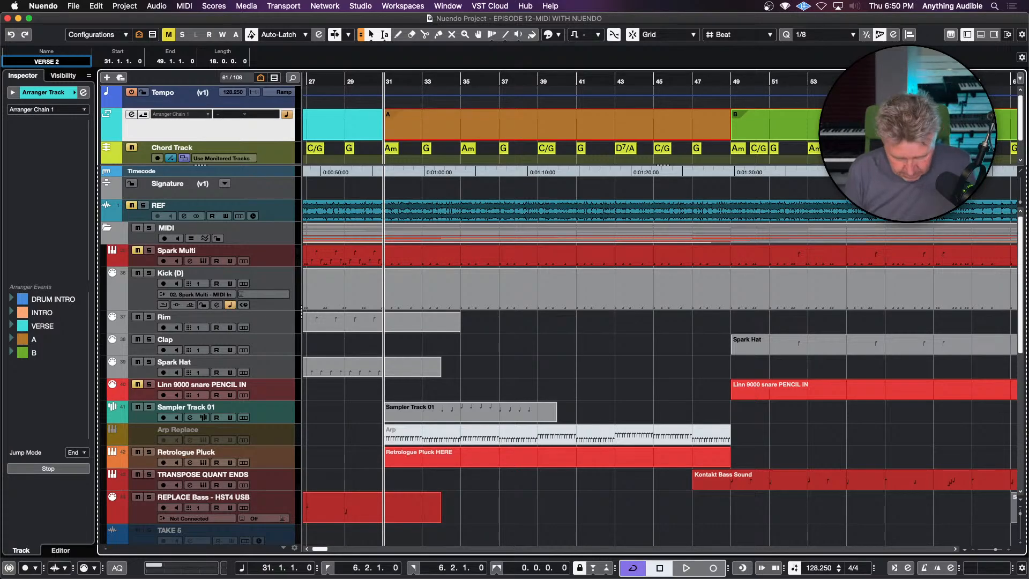
pyautogui.press('Return')
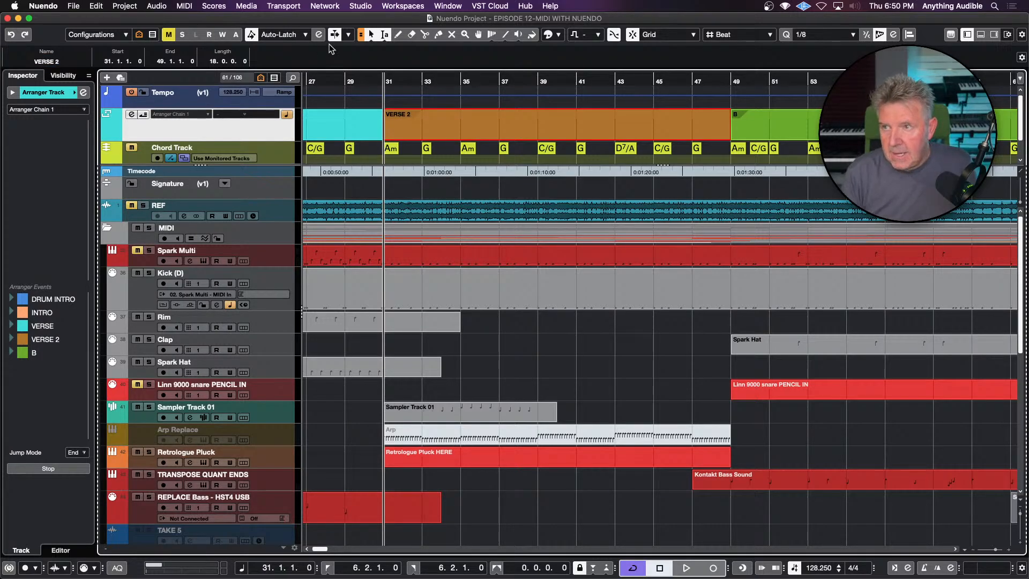
# - Rename the green arranger event starting at bar 49 as CHORUS
pyautogui.click(752, 134)
pyautogui.press('l')
pyautogui.click(61, 61)
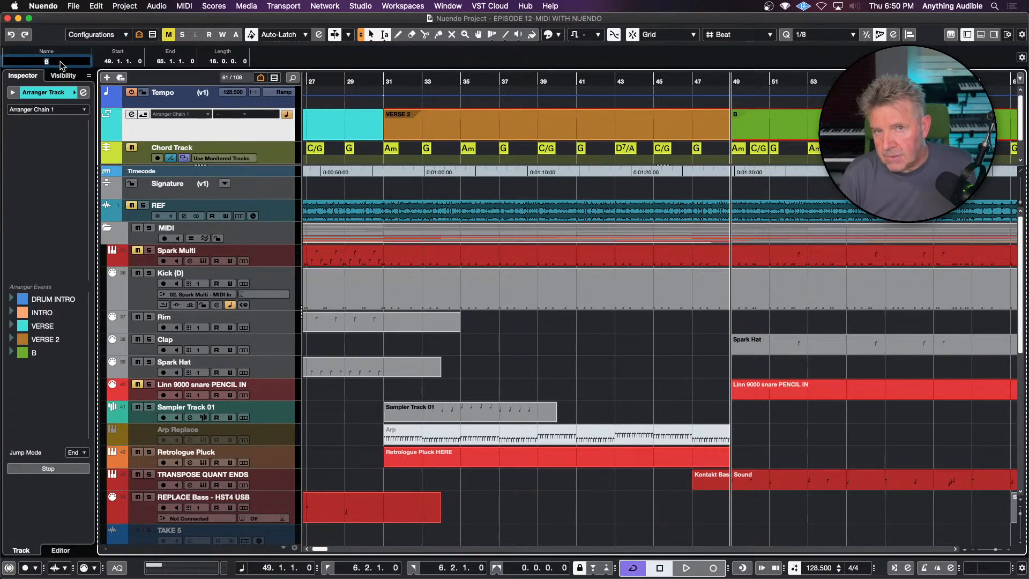
pyautogui.write('CHORUS')
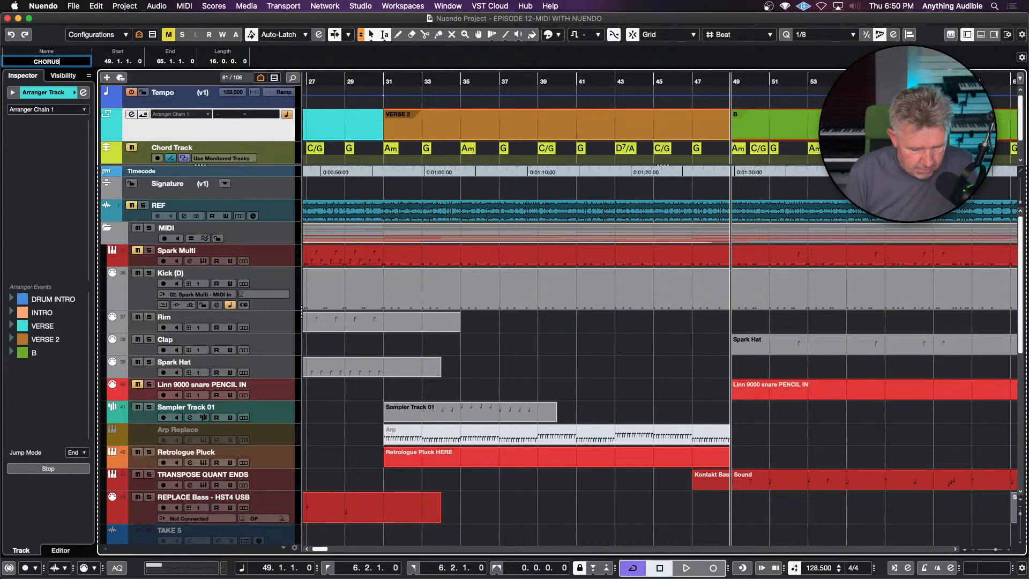
pyautogui.press('Return')
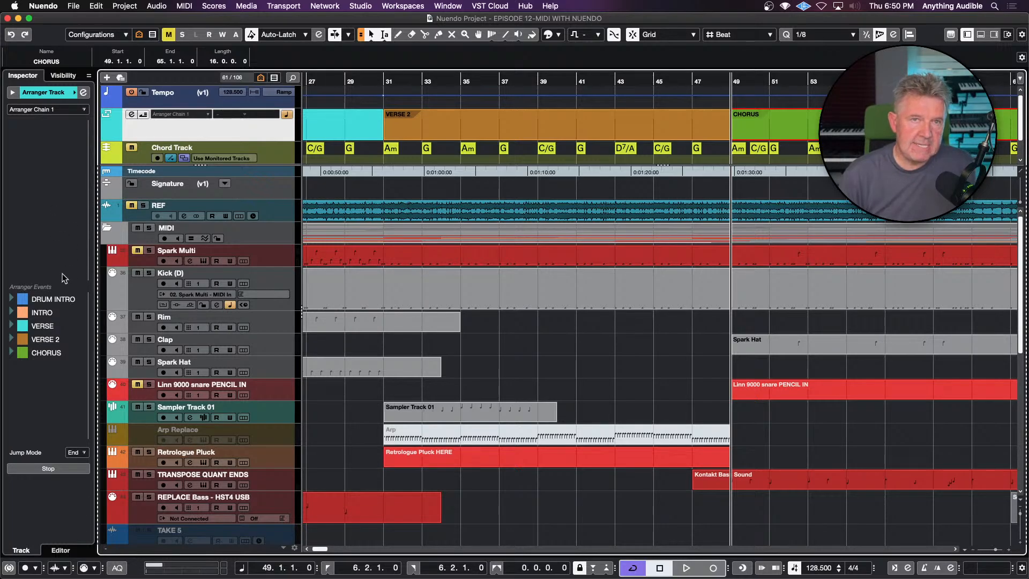
# - Audition the DRUM INTRO, CHORUS and VERSE arranger events one after another, stopping playback at the end
pyautogui.click(11, 300)
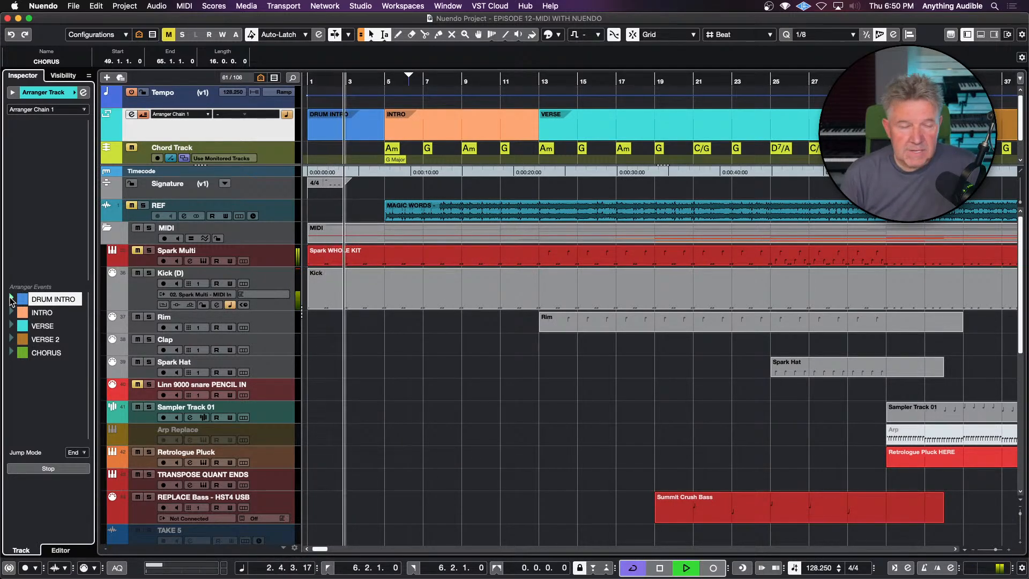
pyautogui.click(11, 352)
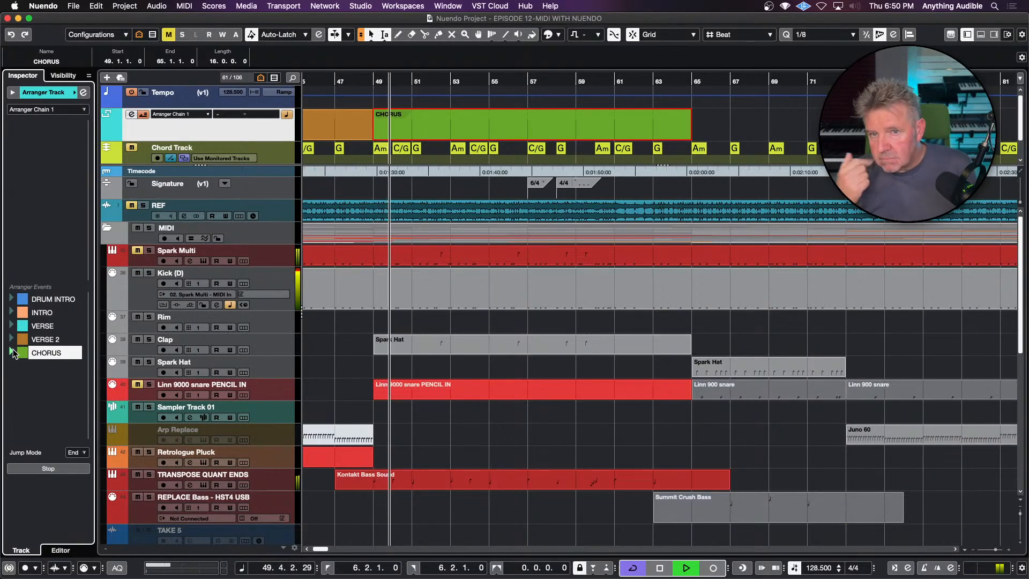
pyautogui.press('space')
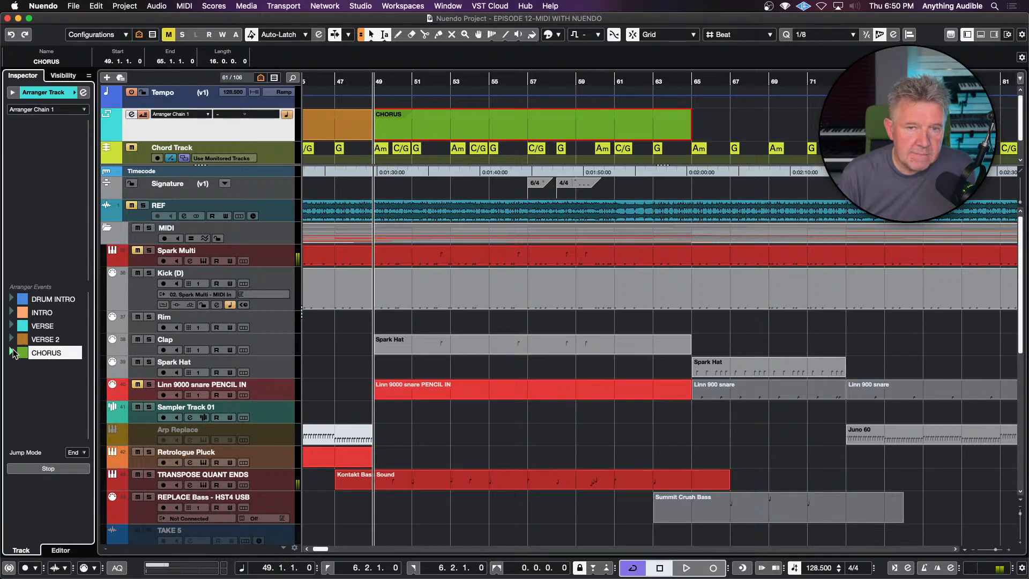
pyautogui.click(13, 326)
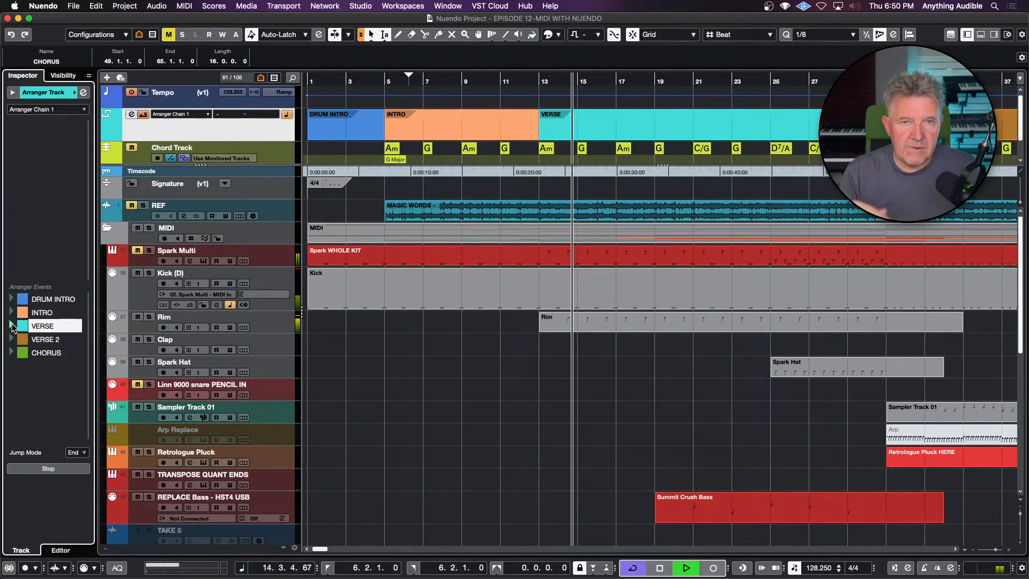
pyautogui.press('space')
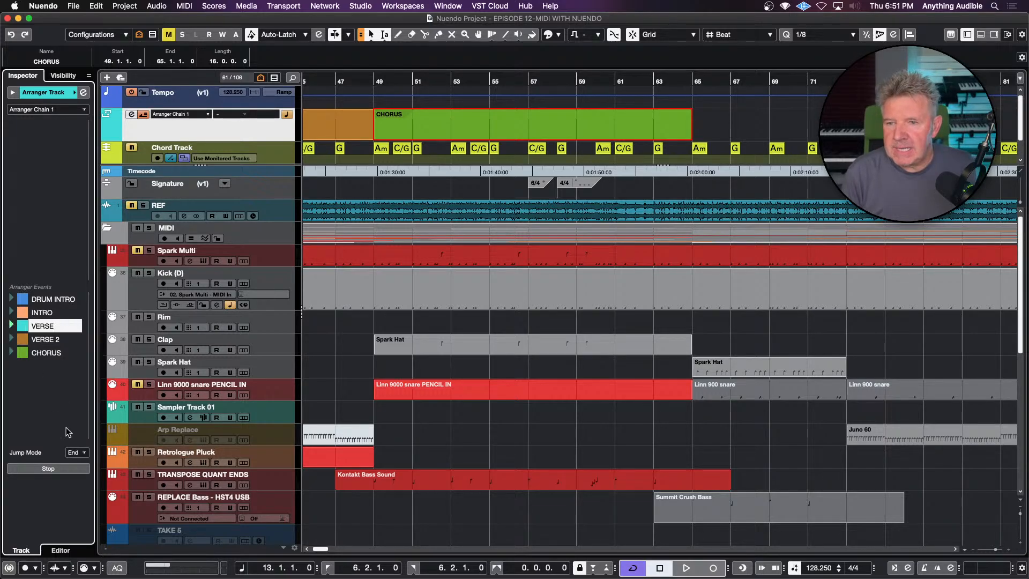
# - Open the Arranger Editor and build Arranger Chain 1 from CHORUS, INTRO, VERSE 2 and CHORUS, in that order
pyautogui.hscroll(-4, 456, 429)
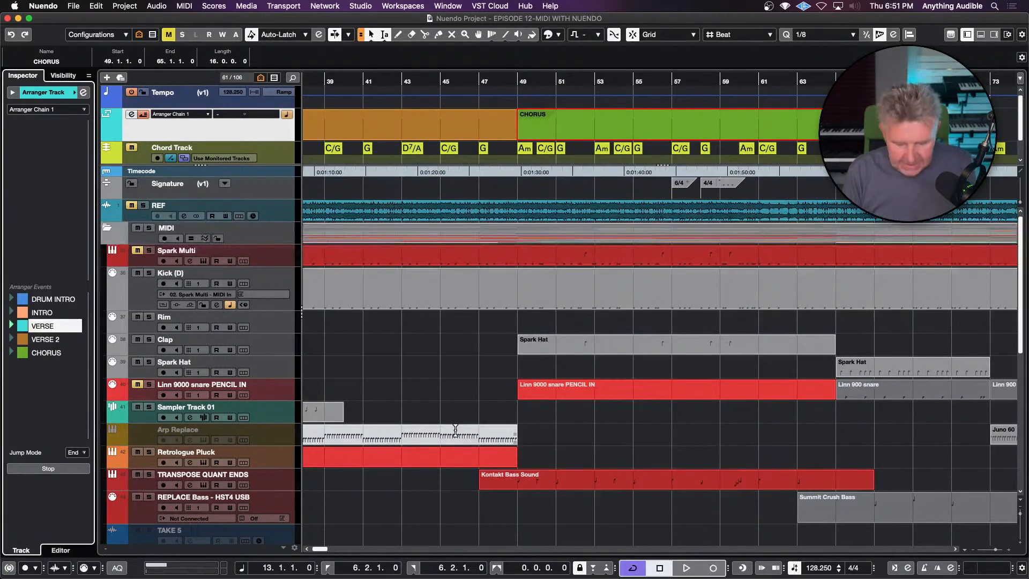
pyautogui.press('g')
pyautogui.press('g')
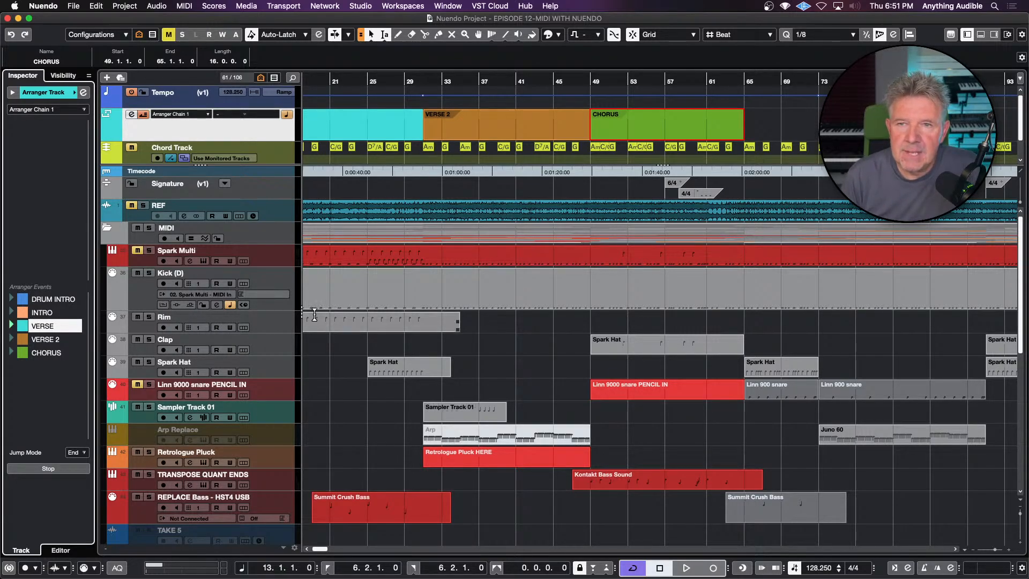
pyautogui.click(132, 114)
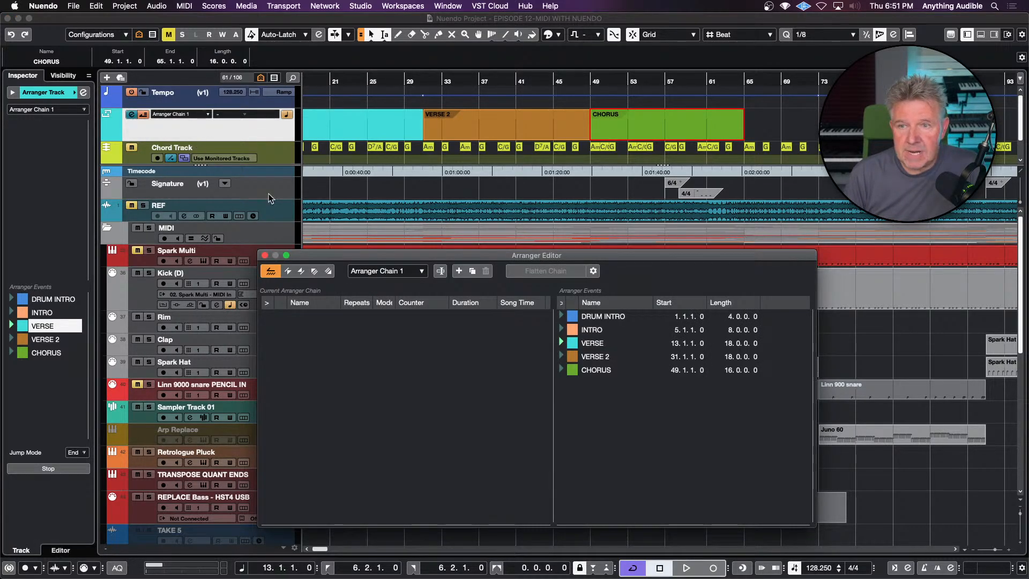
pyautogui.moveTo(362, 254); pyautogui.dragTo(366, 213)
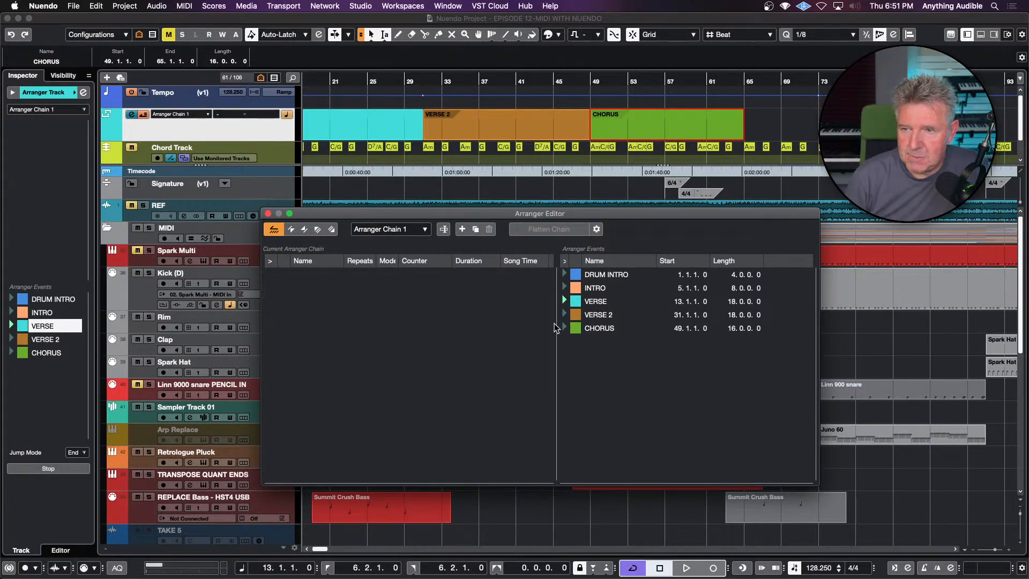
pyautogui.moveTo(590, 331); pyautogui.dragTo(412, 299)
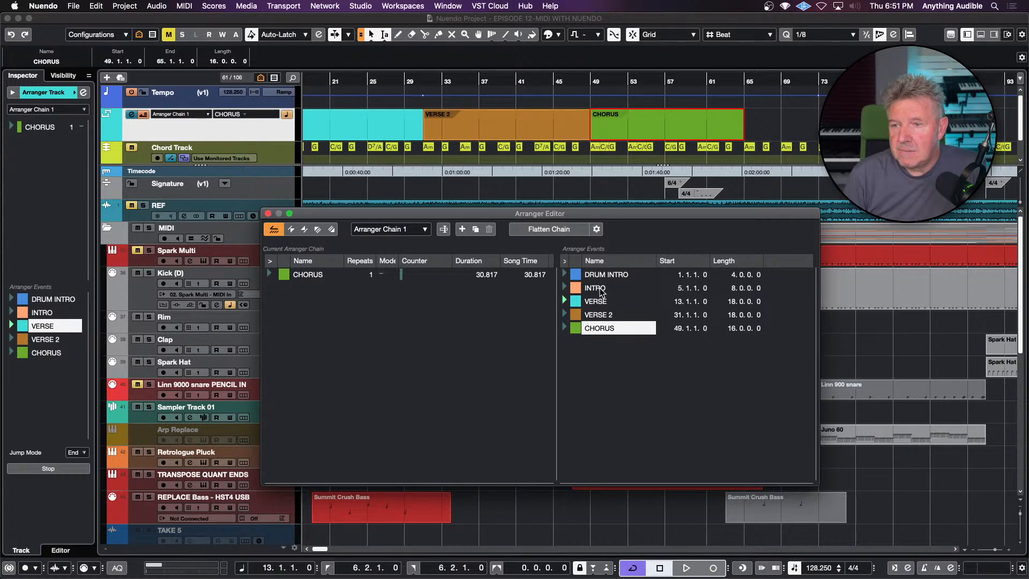
pyautogui.moveTo(601, 292); pyautogui.dragTo(408, 300)
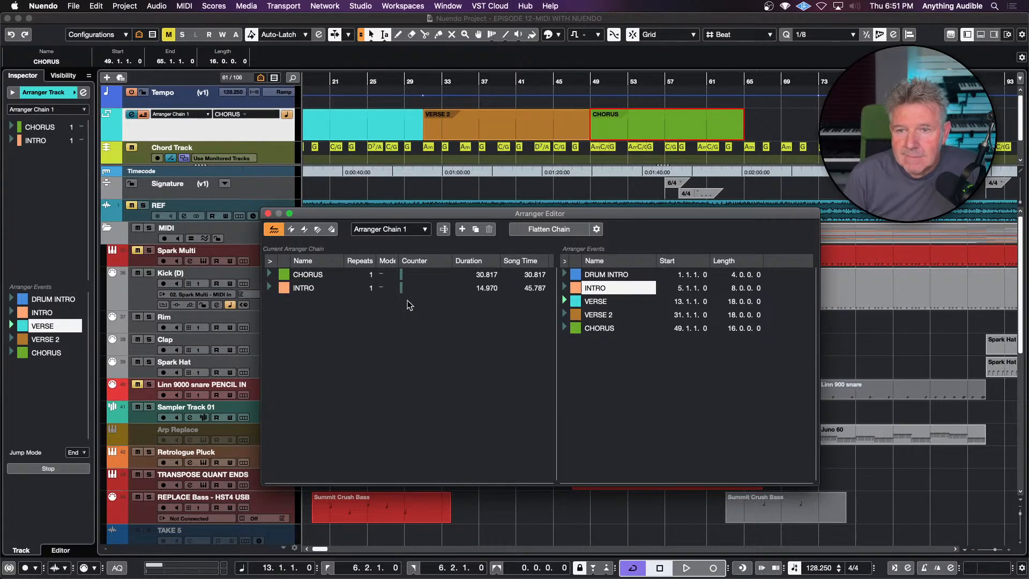
pyautogui.moveTo(600, 315); pyautogui.dragTo(394, 305)
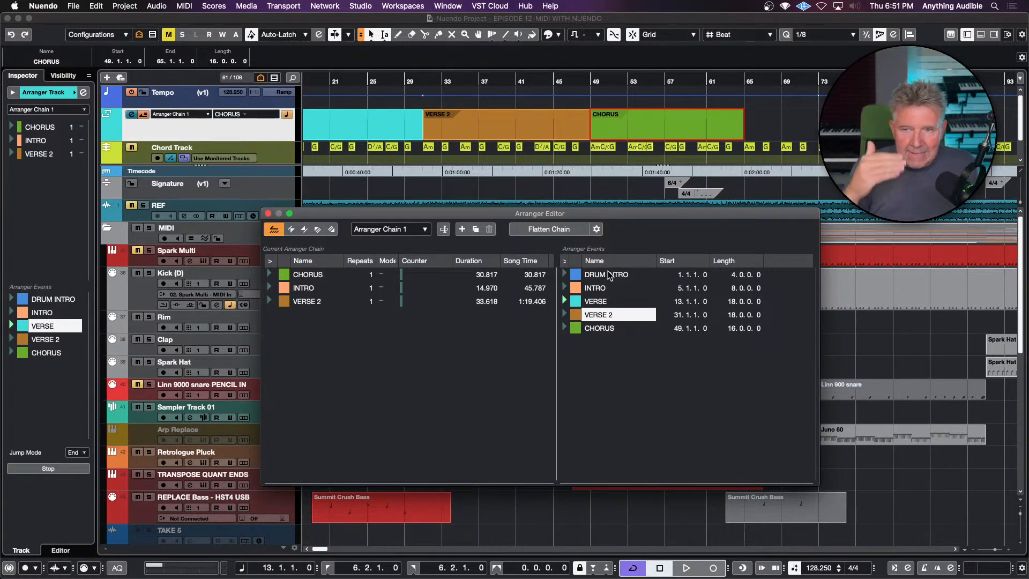
pyautogui.doubleClick(603, 328)
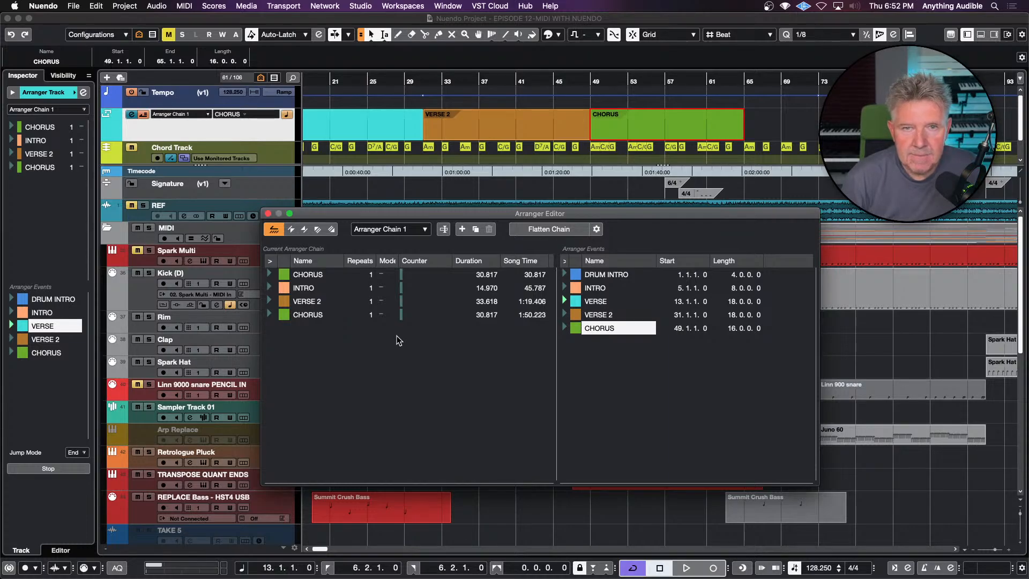
# - Audition Arranger Chain 1 from its first CHORUS entry, reopening the Arranger Editor when it closes
pyautogui.click(268, 274)
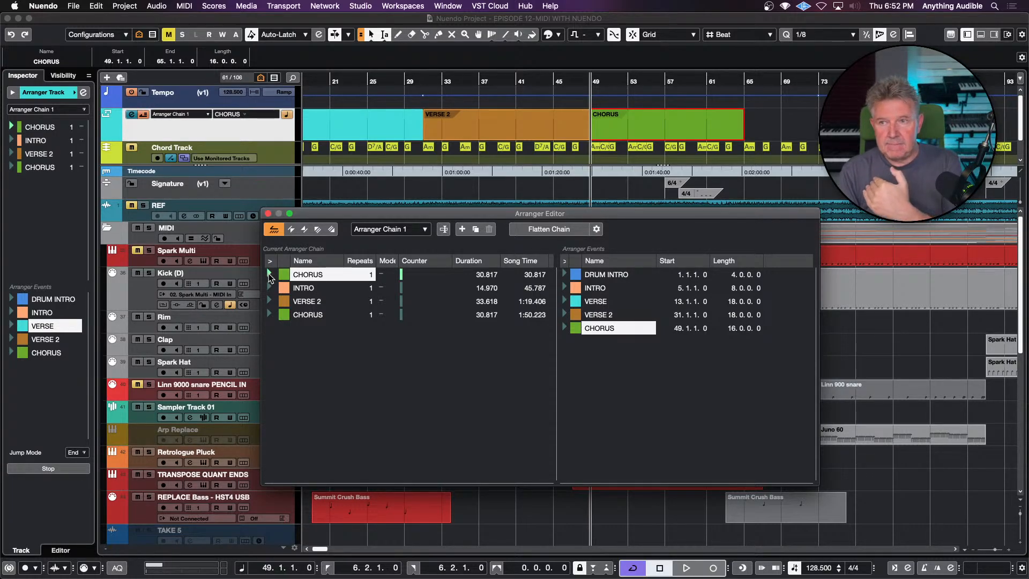
pyautogui.click(10, 128)
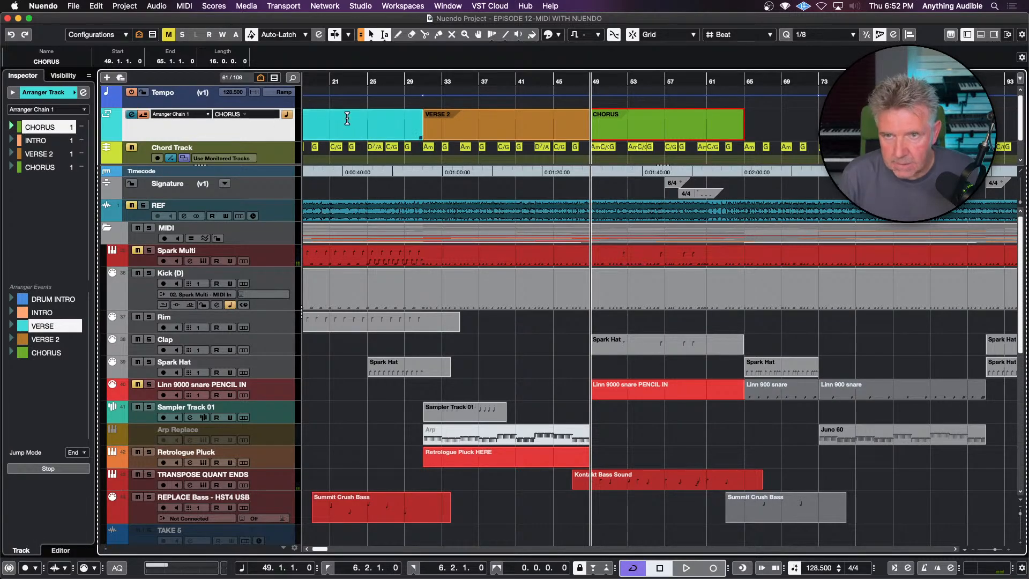
pyautogui.click(132, 115)
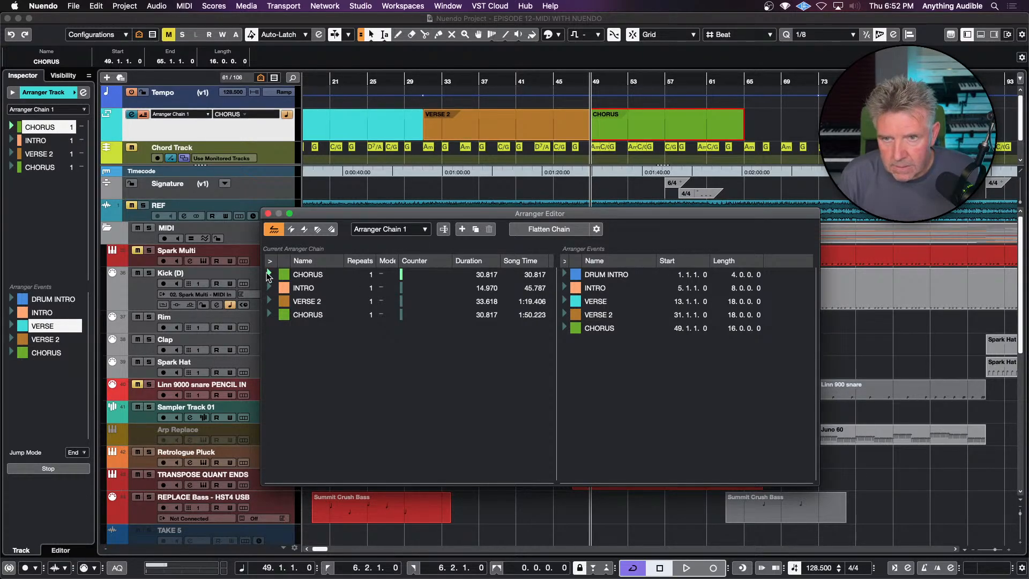
pyautogui.click(269, 275)
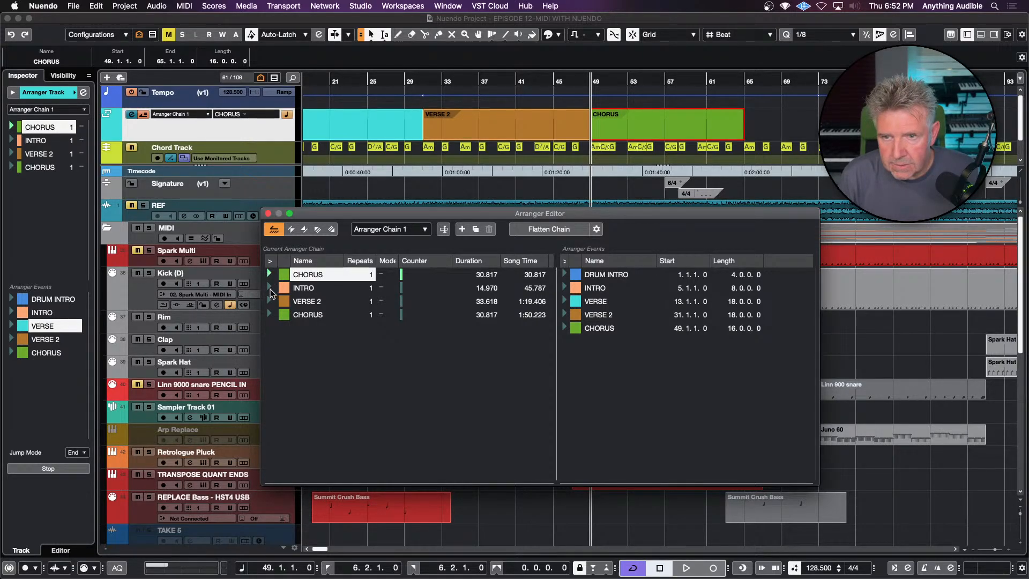
pyautogui.click(270, 288)
pyautogui.click(269, 275)
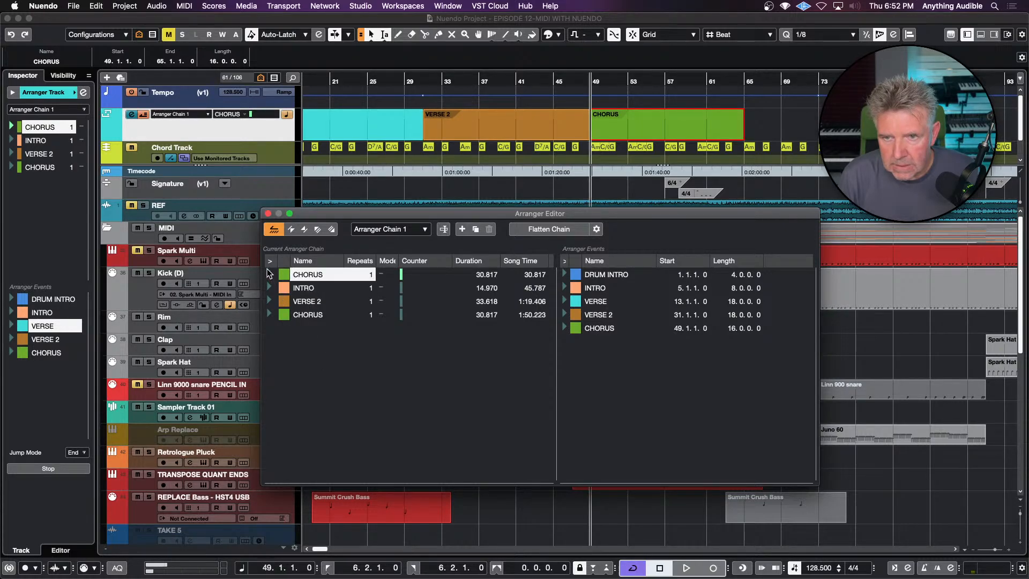
pyautogui.press('space')
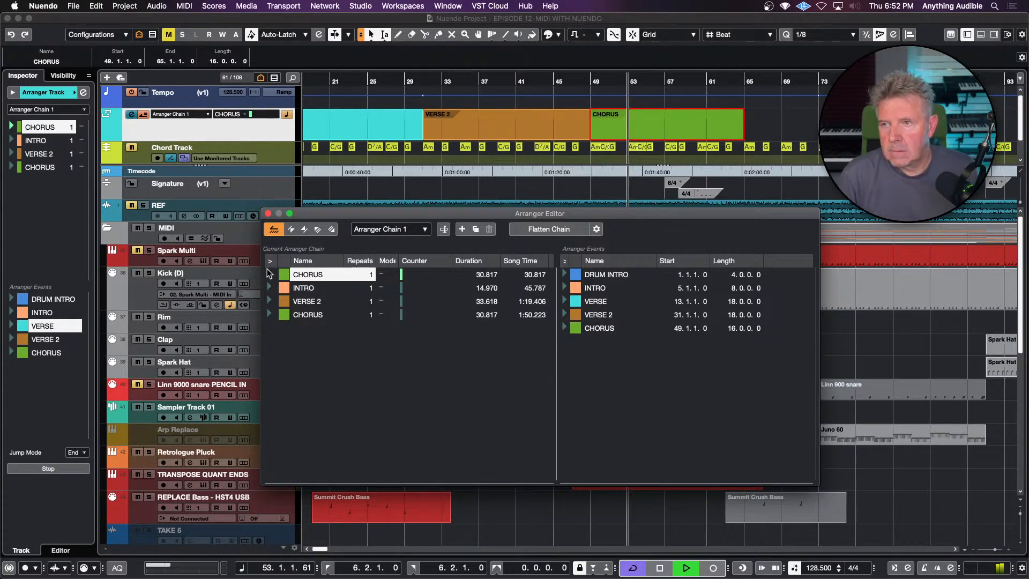
pyautogui.press('space')
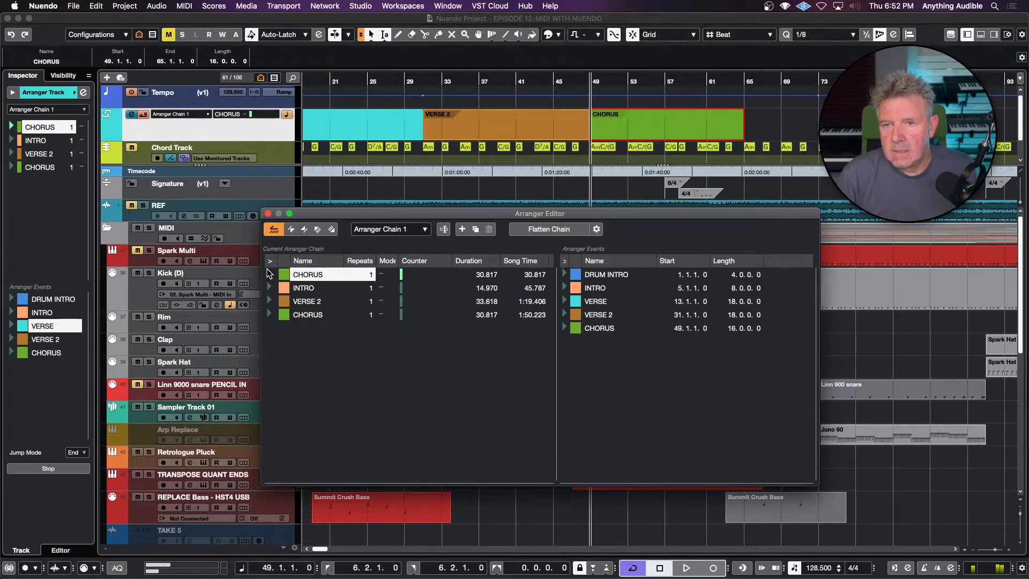
# - Play the chain from its INTRO entry into VERSE 2, return to INTRO, and close the Arranger Editor
pyautogui.click(269, 288)
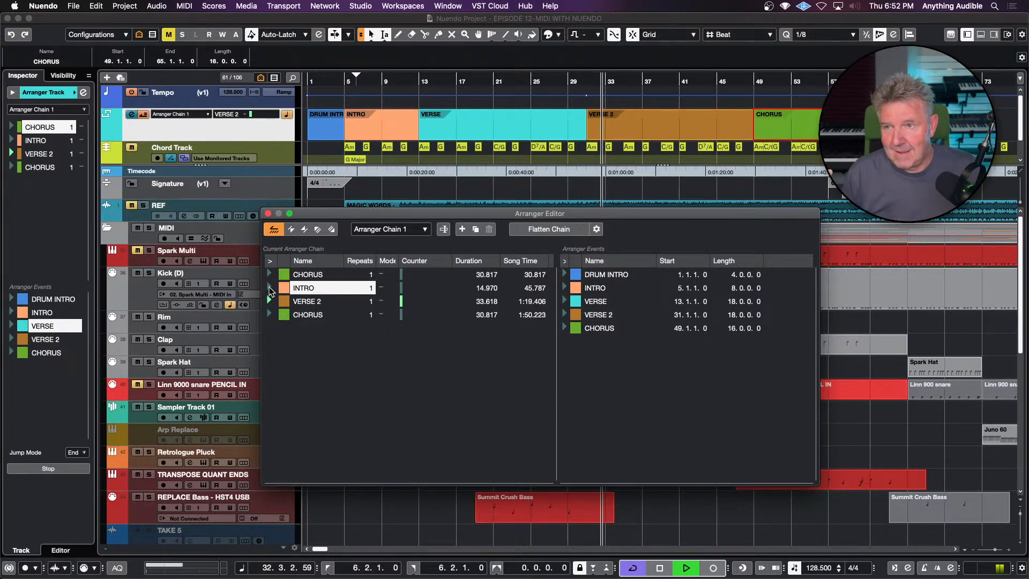
pyautogui.click(269, 288)
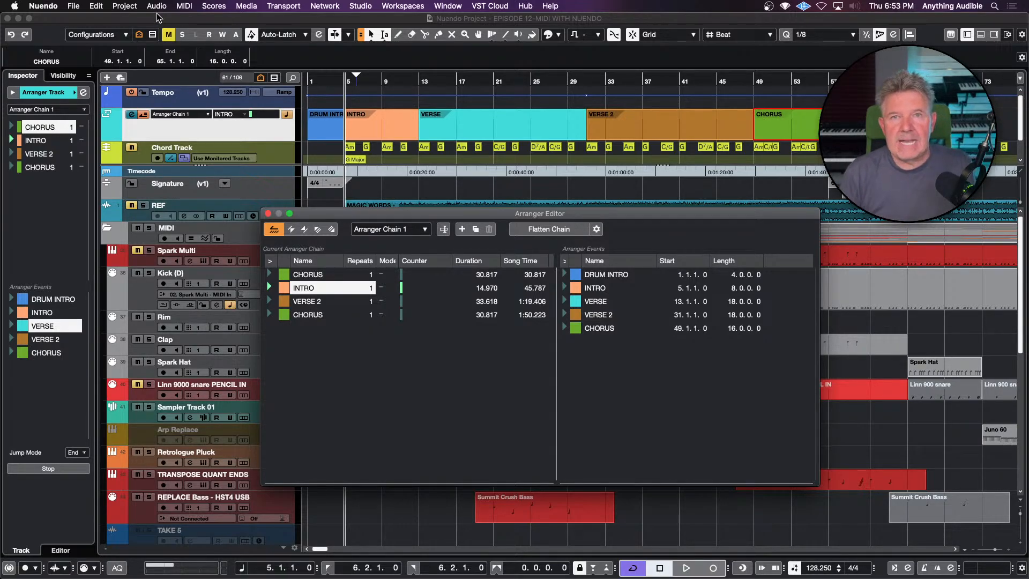
pyautogui.click(75, 6)
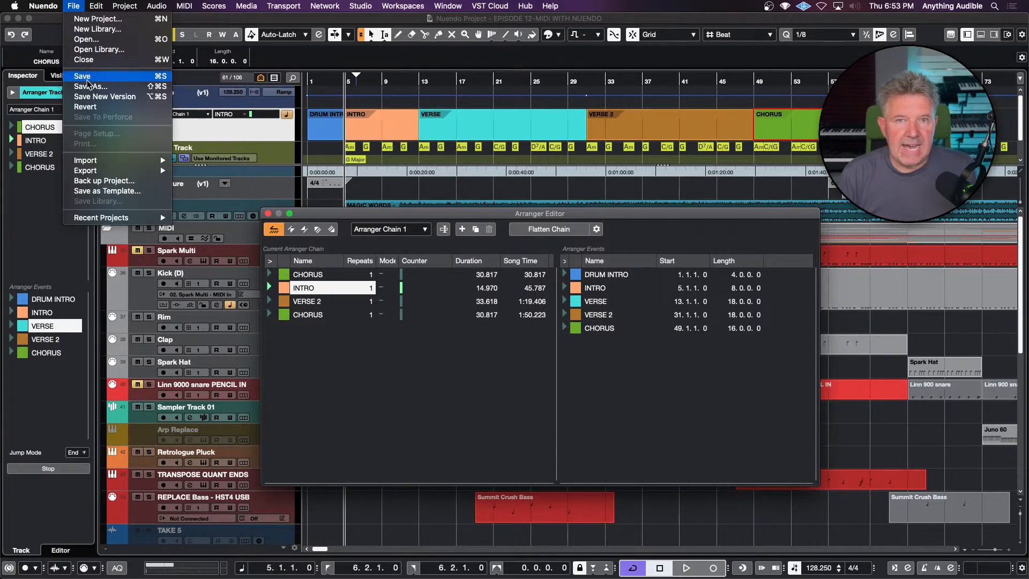
pyautogui.press('super+w')
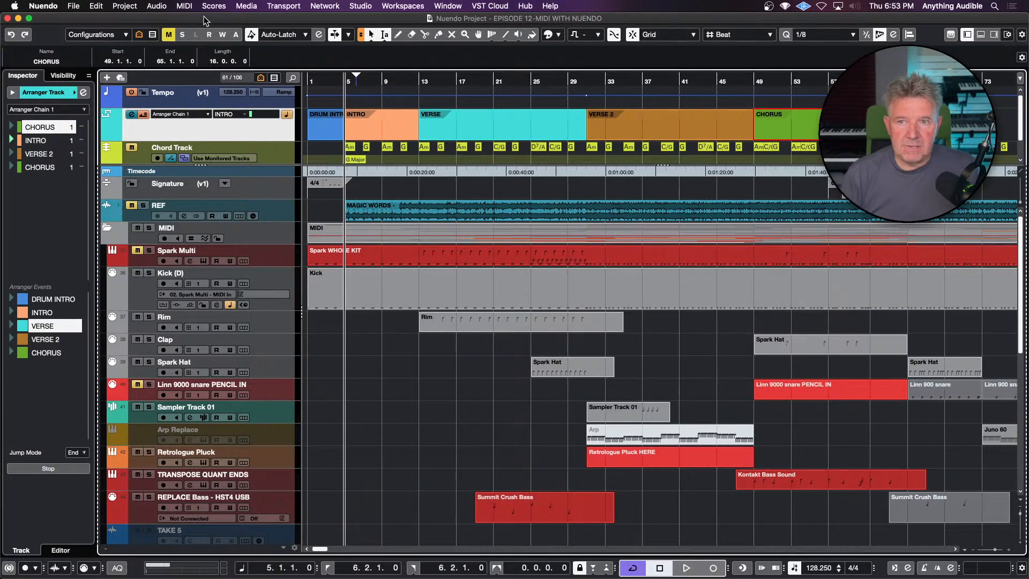
# - Remove all four entries from Arranger Chain 1 in the Arranger Editor and close the editor
pyautogui.click(131, 115)
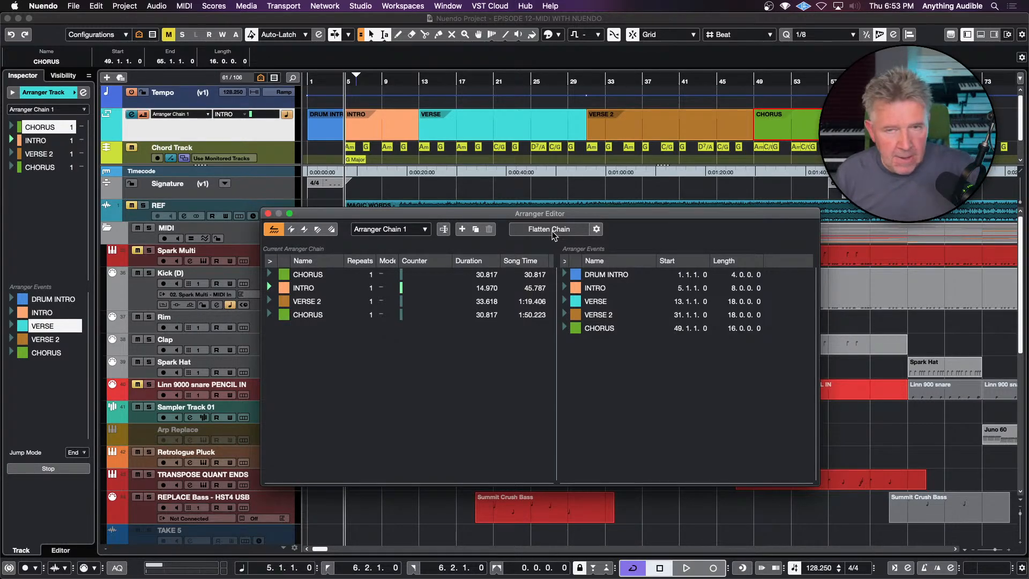
pyautogui.click(320, 275)
pyautogui.keyDown('shift'); pyautogui.click(317, 319); pyautogui.keyUp('shift')
pyautogui.rightClick(316, 319)
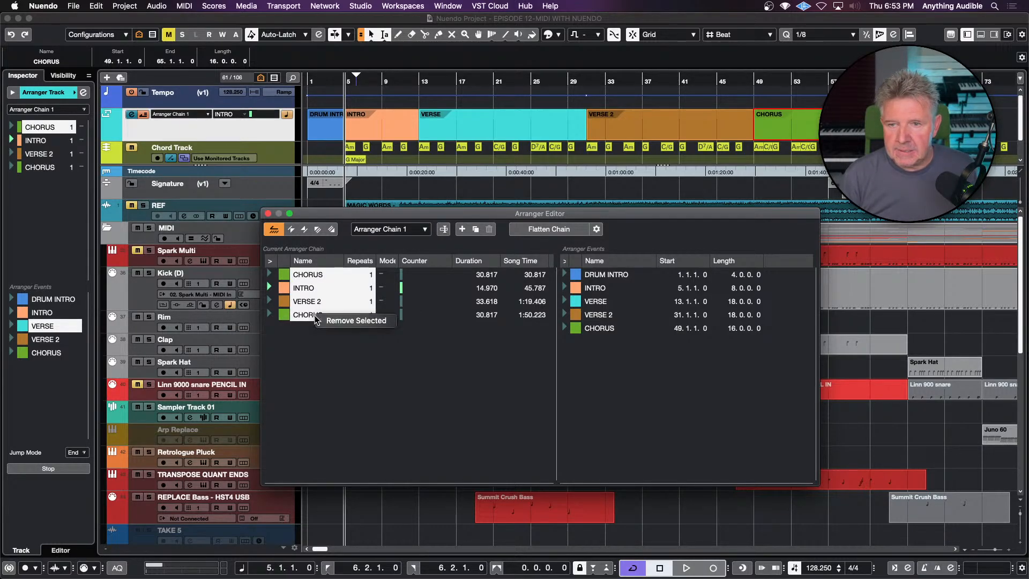
pyautogui.click(337, 321)
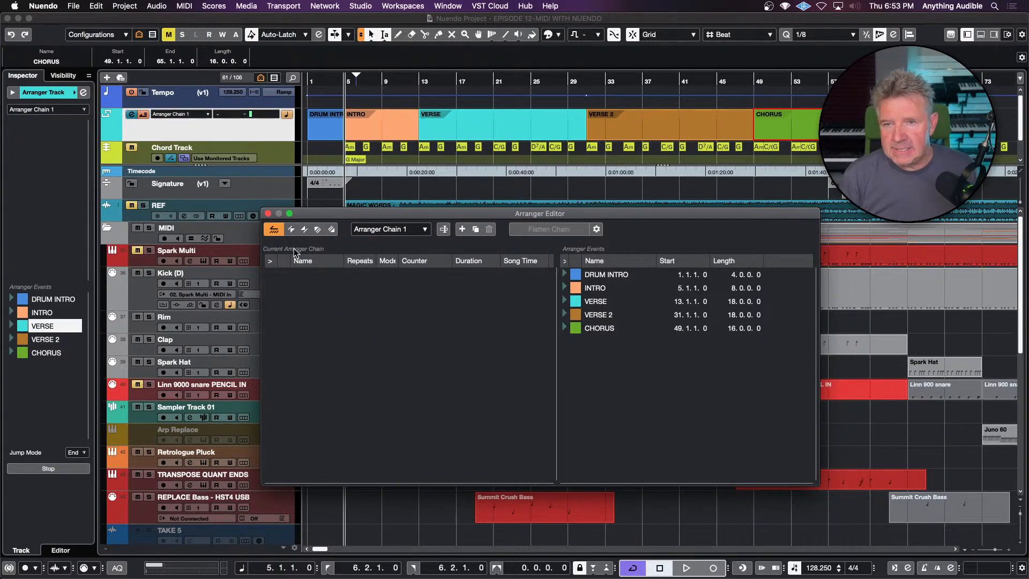
pyautogui.click(268, 214)
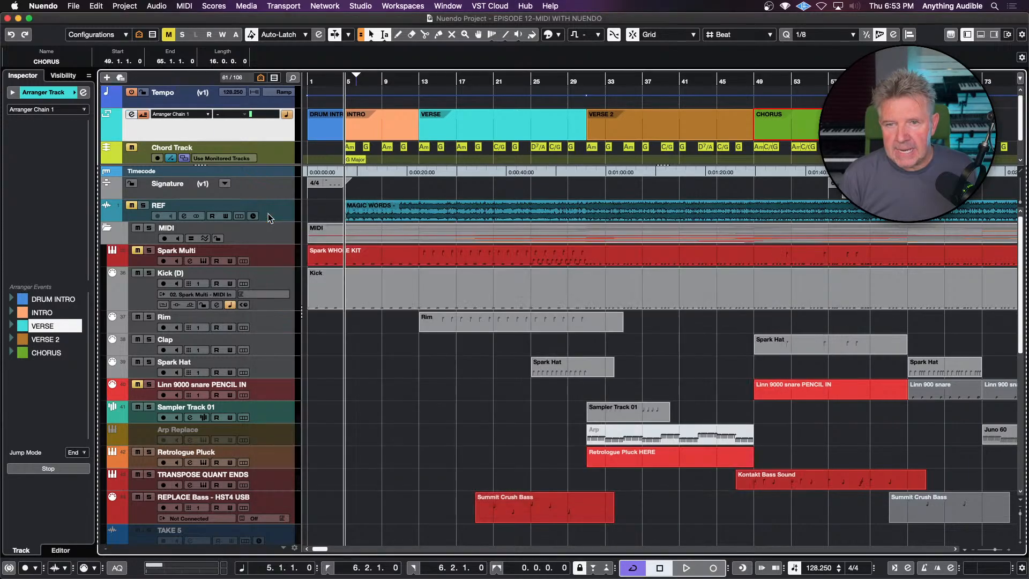
# - Deactivate arranger mode and locate playback to the VERSE 2 and VERSE events on the arranger track
pyautogui.click(142, 114)
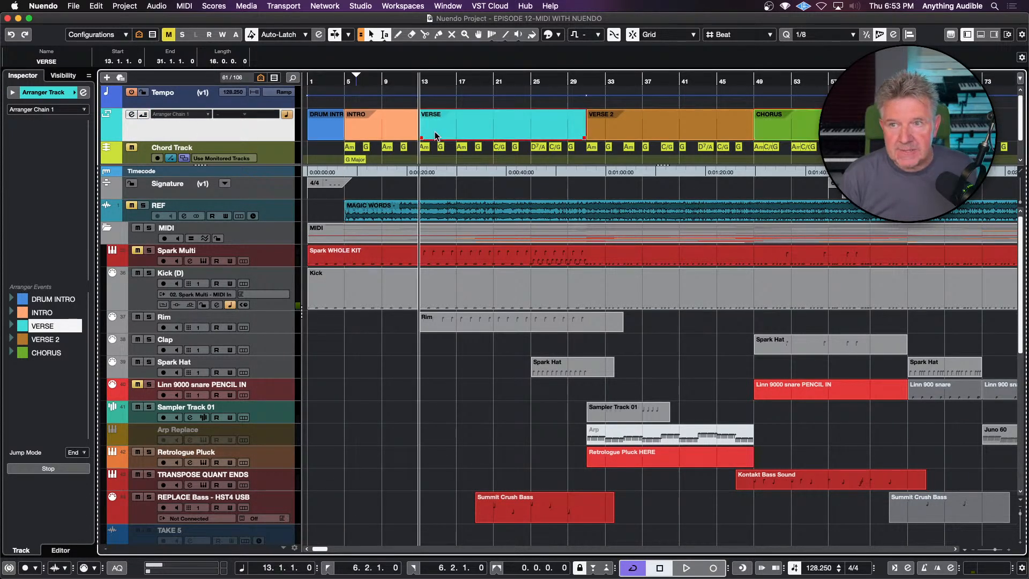
pyautogui.click(621, 130)
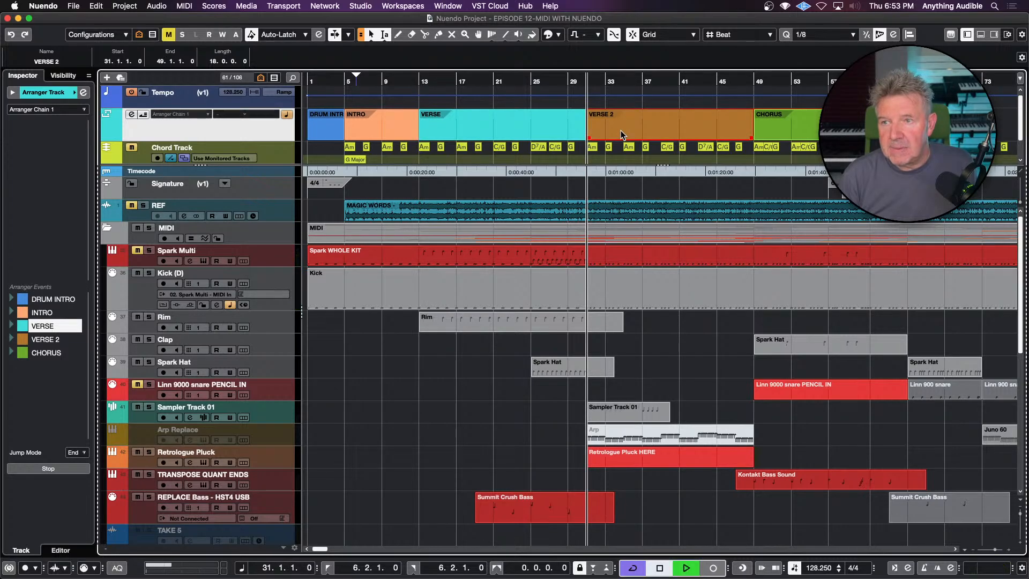
pyautogui.click(547, 134)
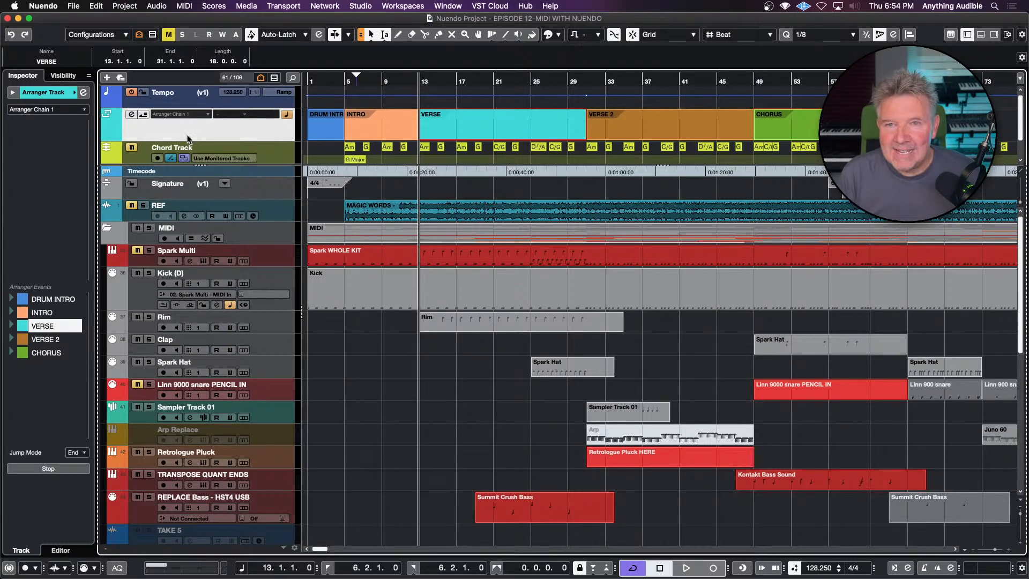
# - Select the Tempo track and toggle its tempo track activation off and on several times, ending with it deactivated
pyautogui.click(184, 102)
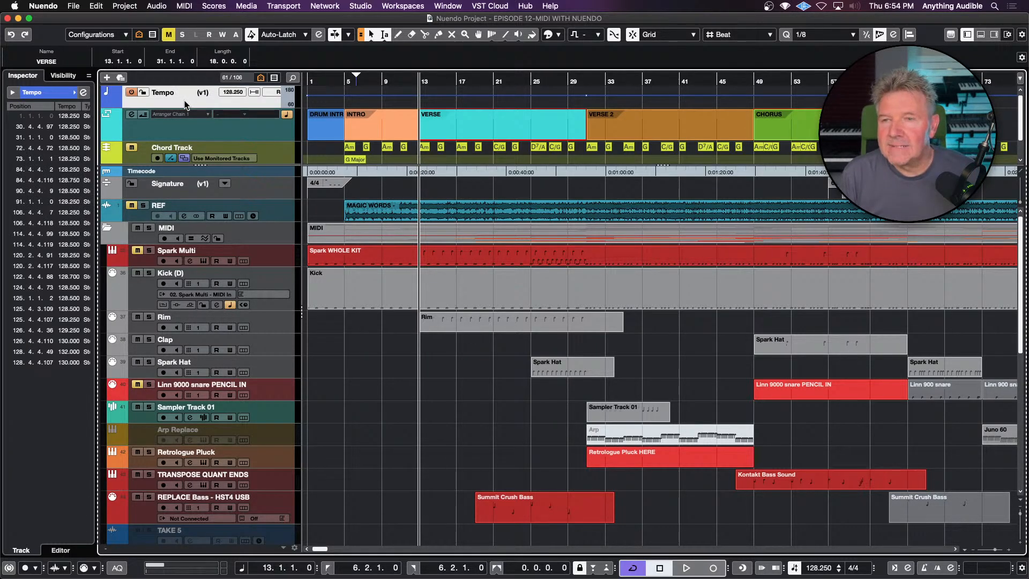
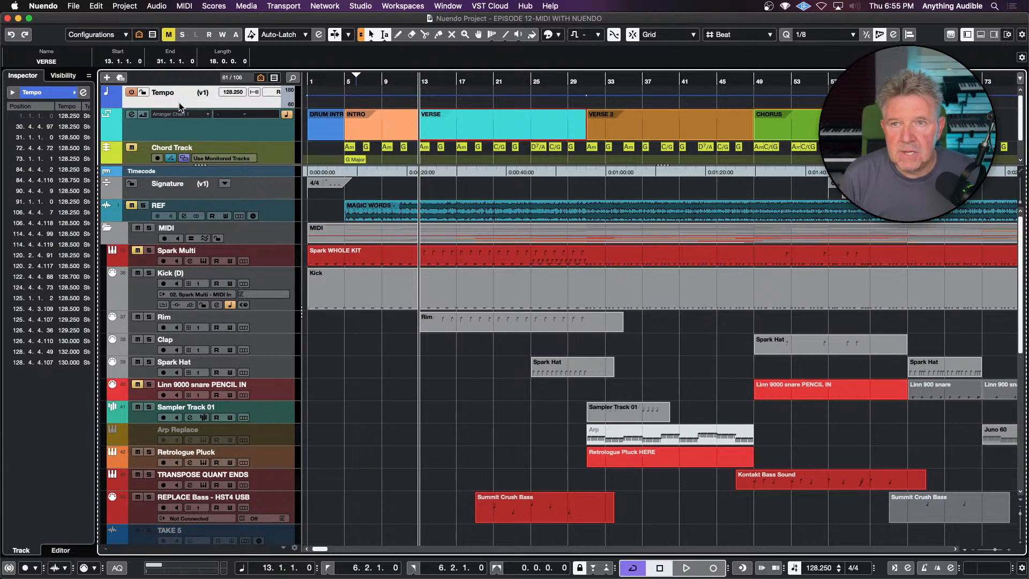
pyautogui.click(132, 93)
pyautogui.click(131, 93)
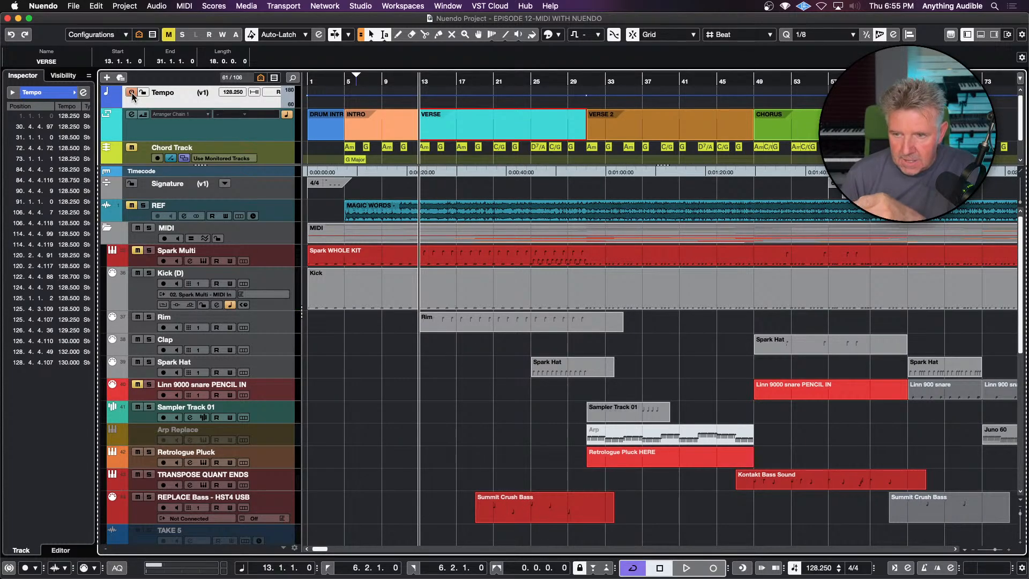
pyautogui.click(131, 93)
pyautogui.click(131, 93)
pyautogui.click(132, 92)
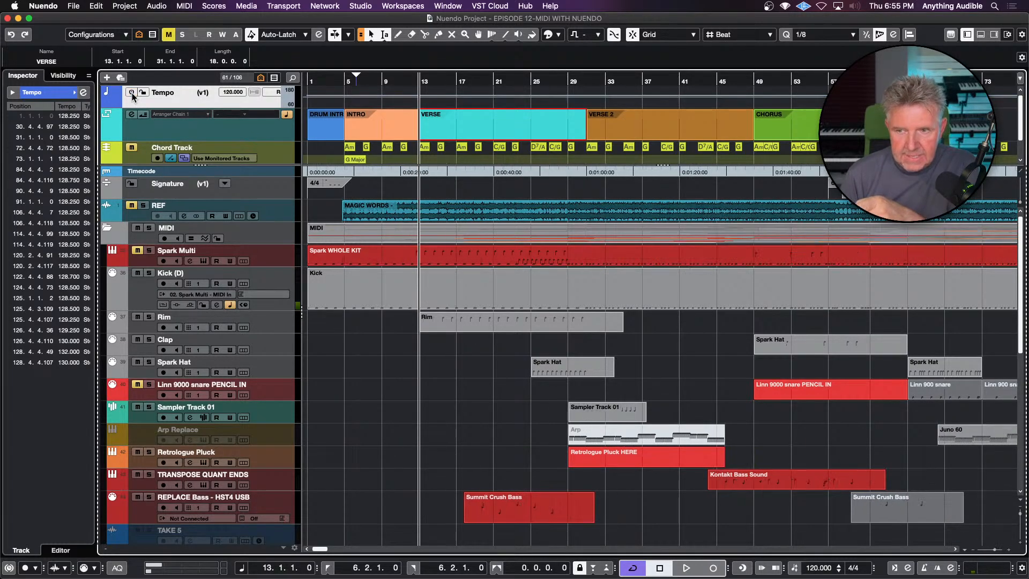
# - Toggle the Tempo track's activation on and off several times, leaving it activated
pyautogui.click(132, 92)
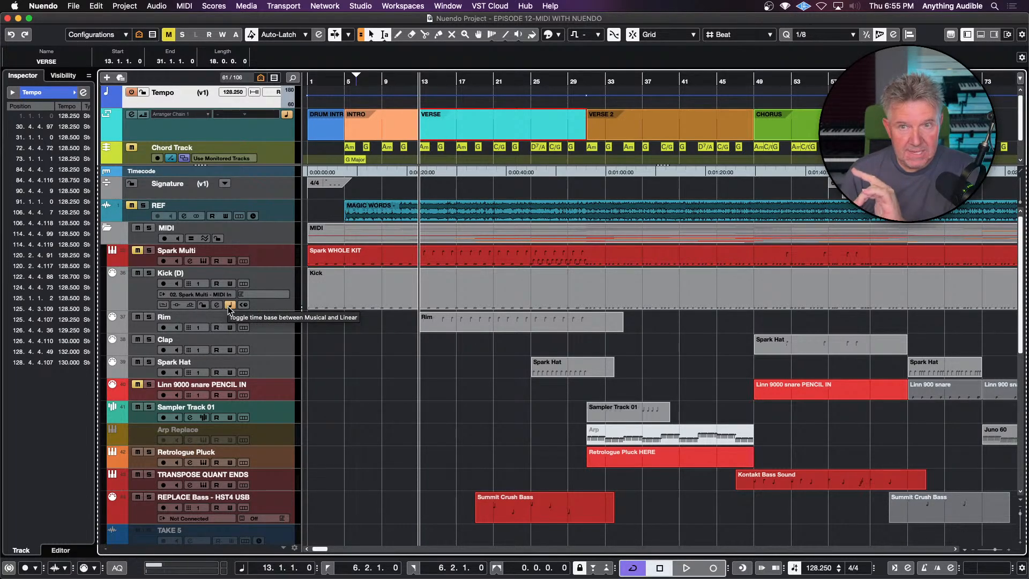
pyautogui.click(128, 92)
pyautogui.click(129, 92)
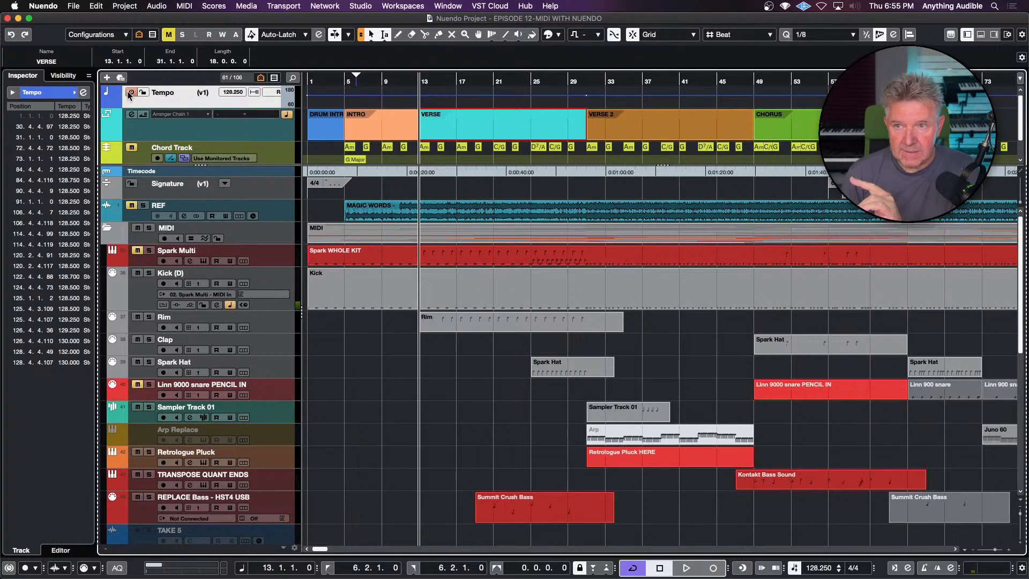
pyautogui.click(128, 92)
pyautogui.click(128, 92)
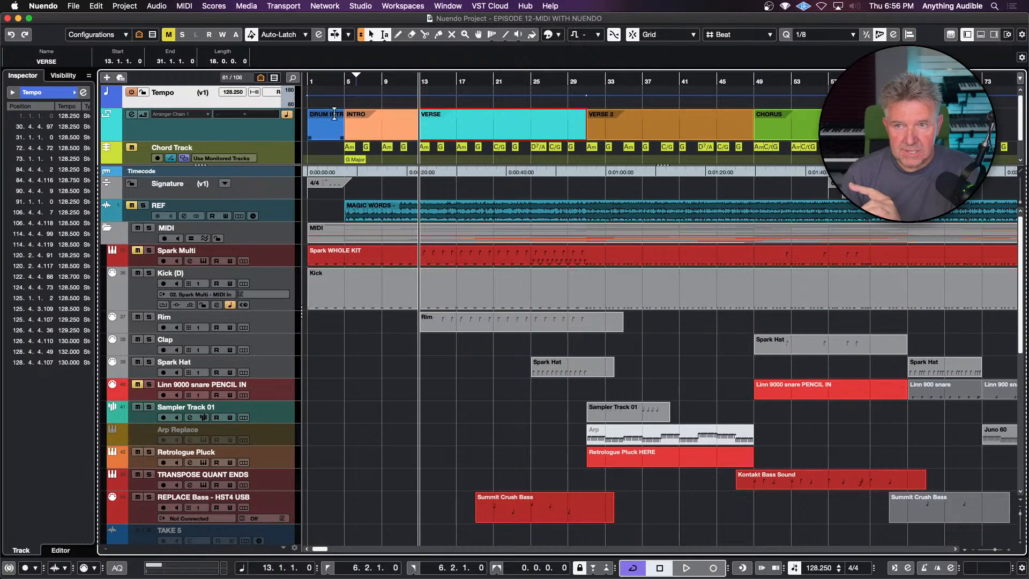
pyautogui.click(131, 92)
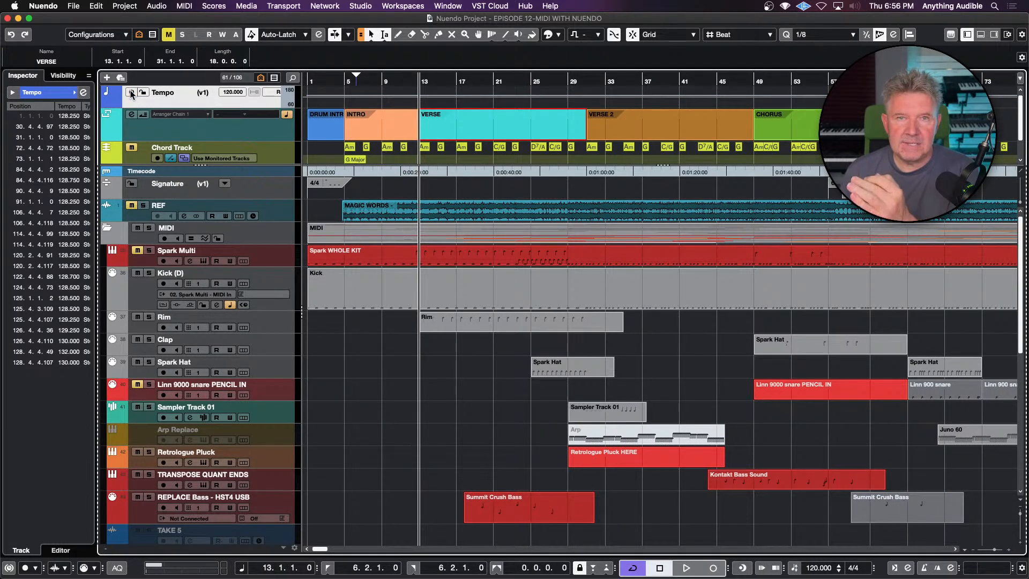
pyautogui.click(131, 93)
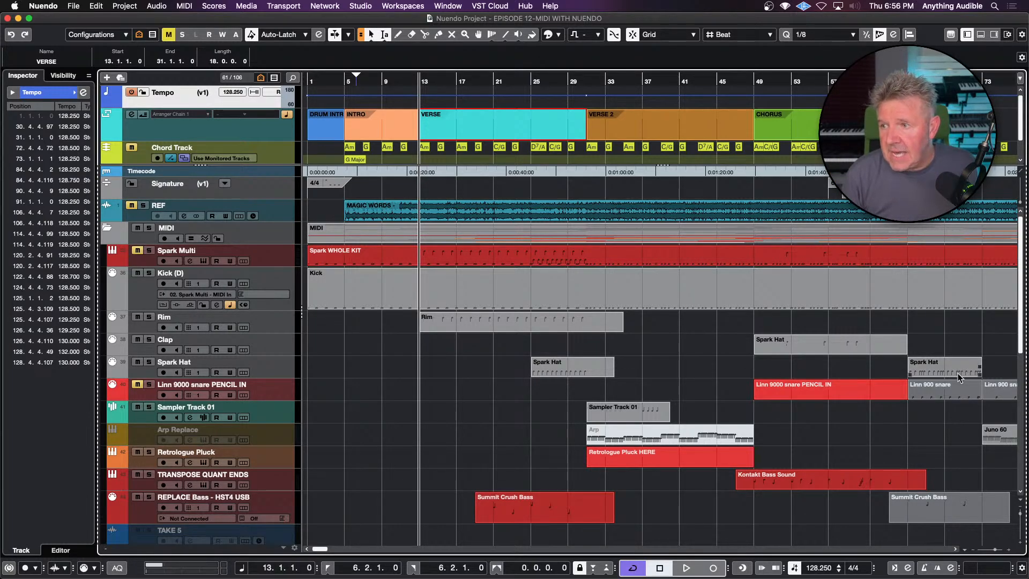
# - Locate to the Spark Hat clip at bar 91 on the Clap track and add a Transpose track below the Signature track
pyautogui.hscroll(5, 933, 427)
pyautogui.hscroll(8, 932, 428)
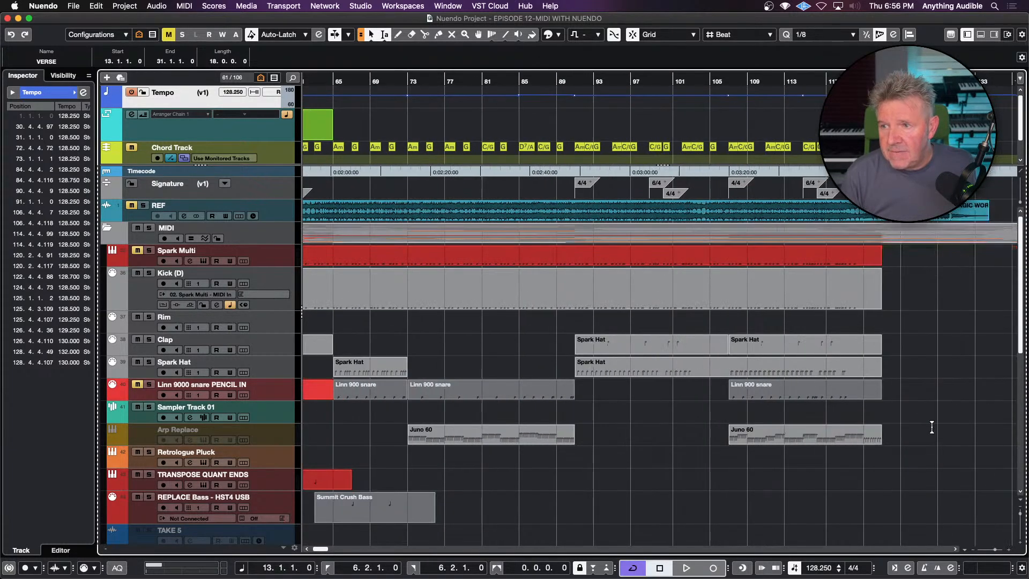
pyautogui.click(608, 342)
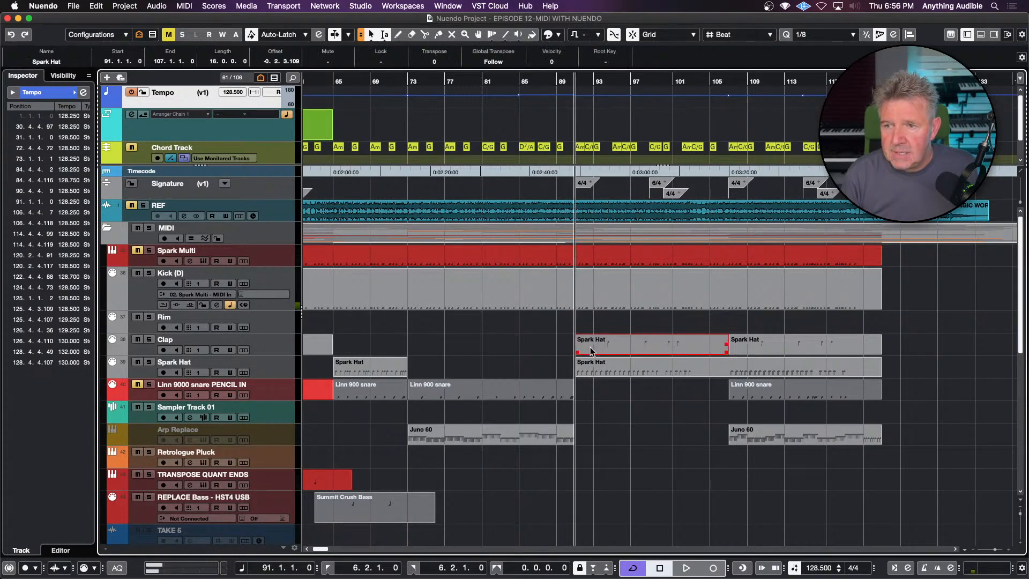
pyautogui.click(283, 192)
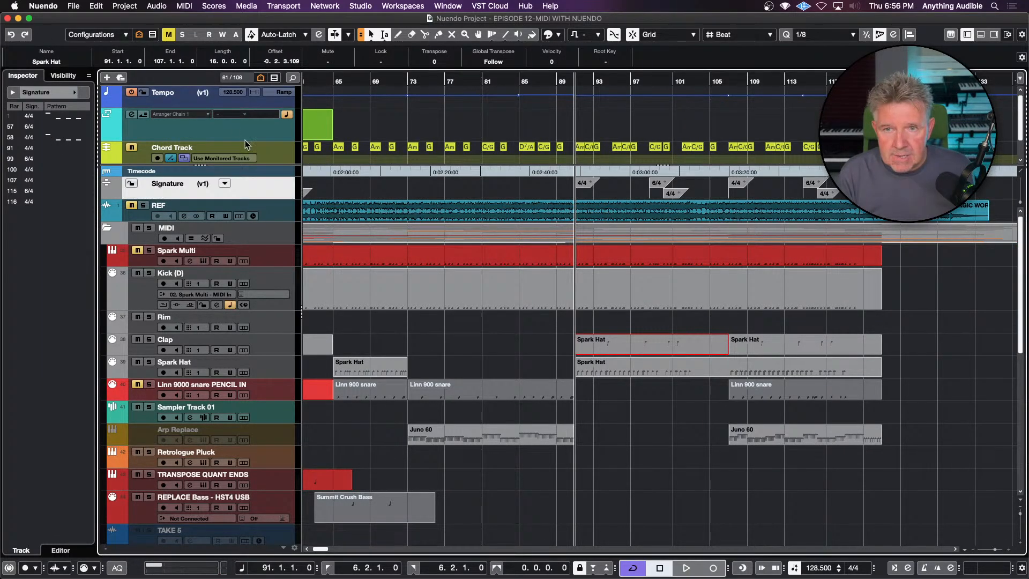
pyautogui.click(106, 77)
pyautogui.click(420, 210)
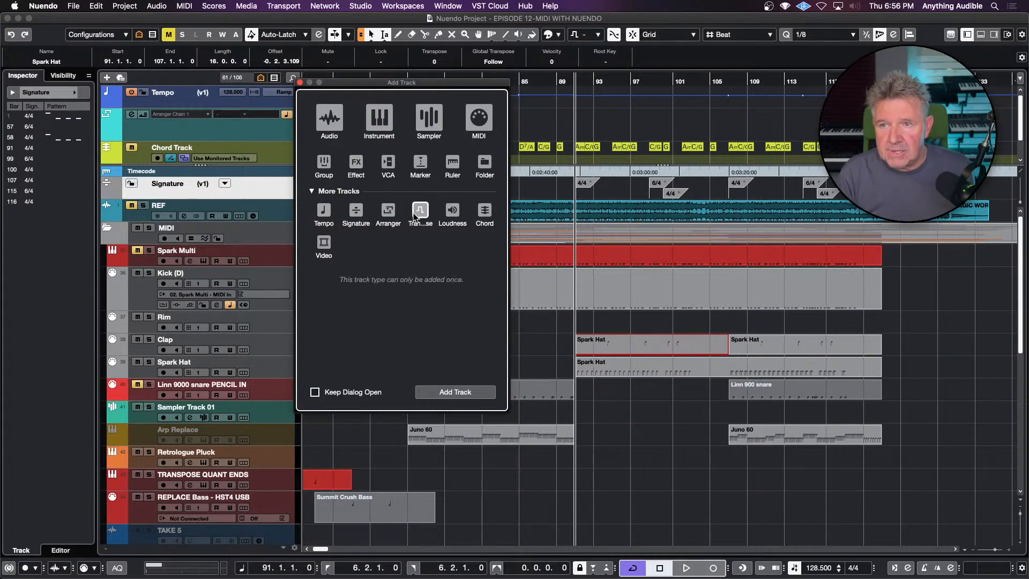
pyautogui.click(462, 392)
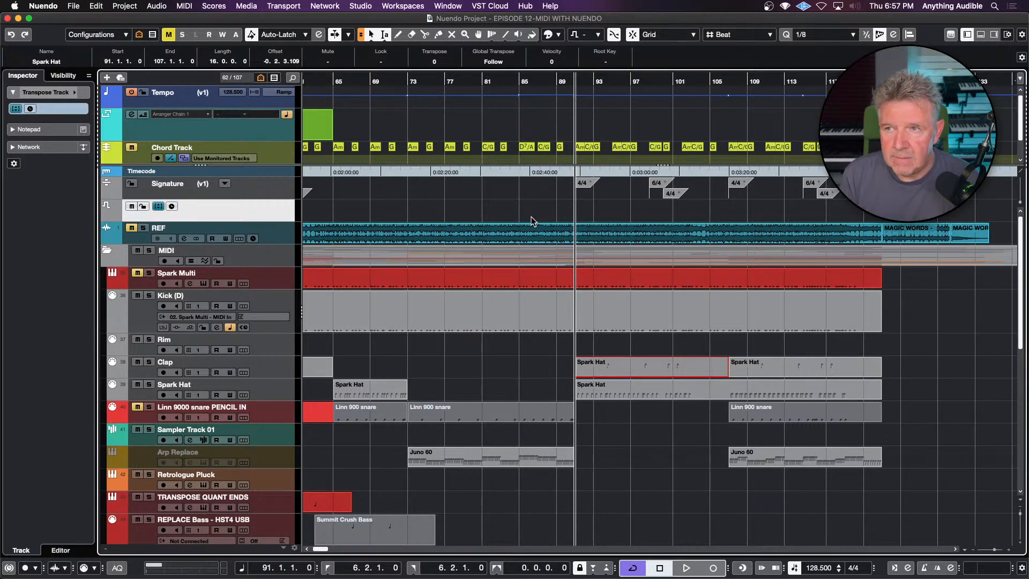
# - Draw a transpose event starting at bar 91 on the Transpose track and return to the selection tool
pyautogui.click(398, 36)
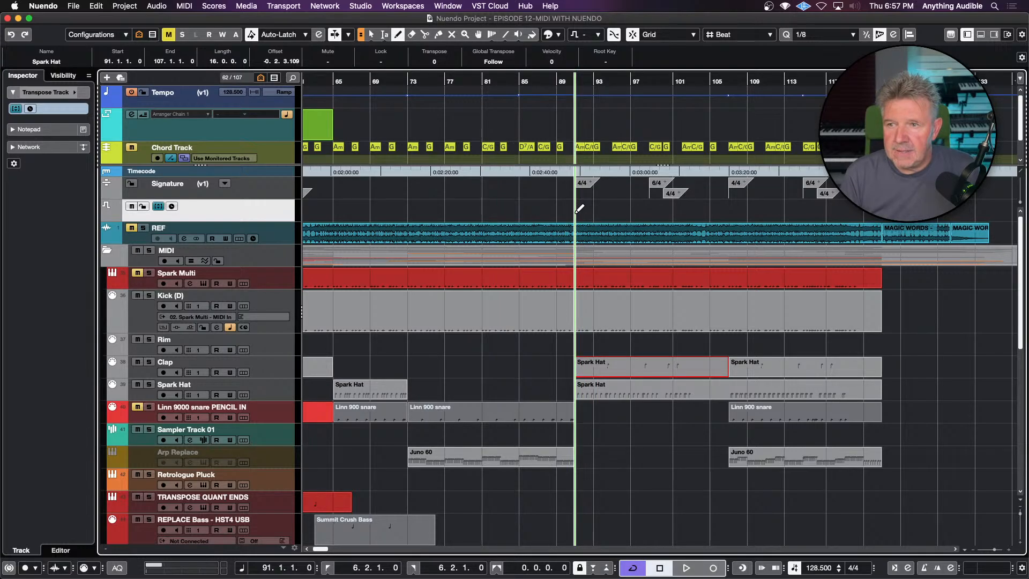
pyautogui.click(577, 211)
pyautogui.click(371, 34)
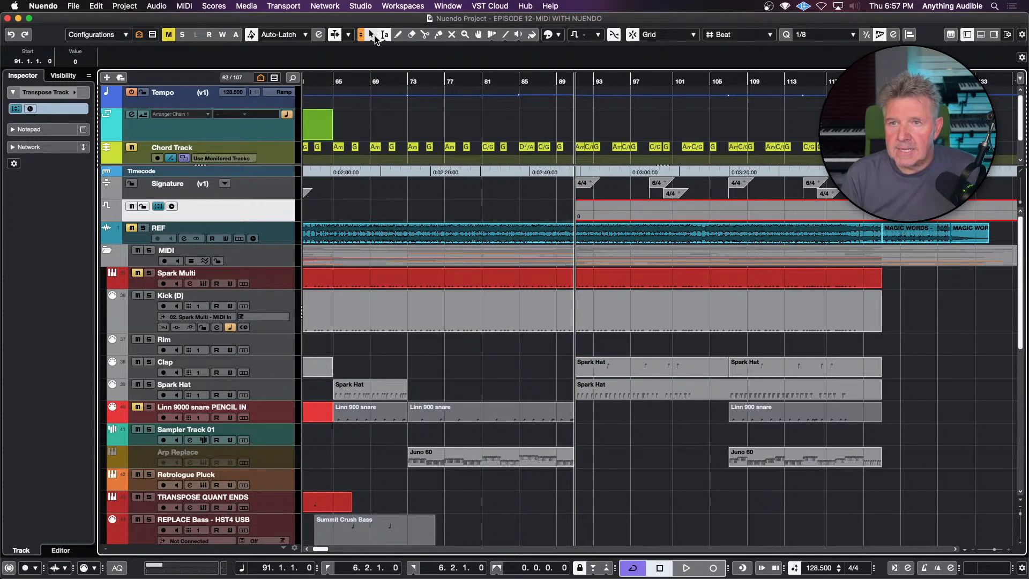
# - Examine how far the transpose event extends across the project timeline, then its start at bar 91 close up
pyautogui.scroll(6, 571, 171)
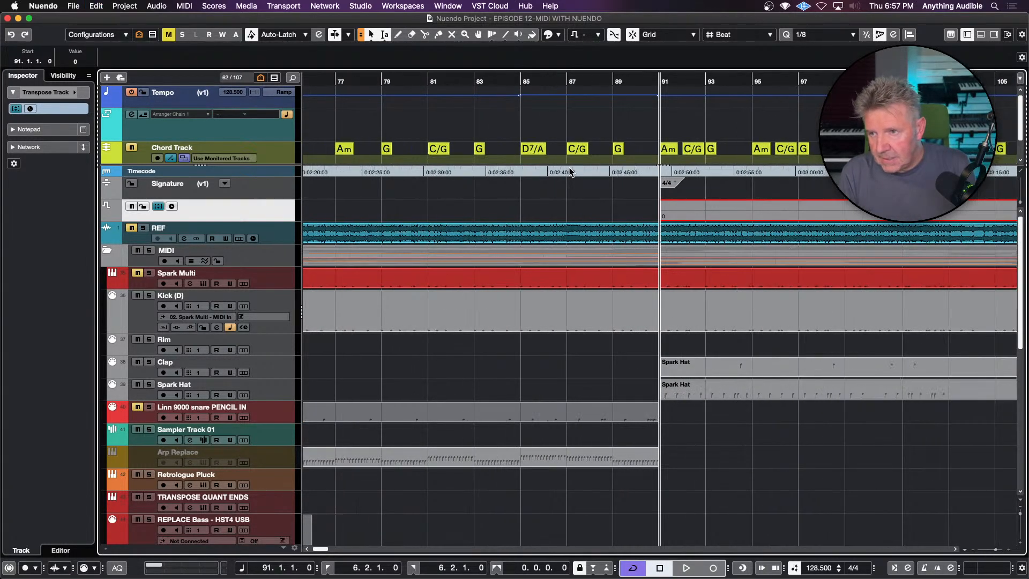
pyautogui.scroll(-5, 570, 171)
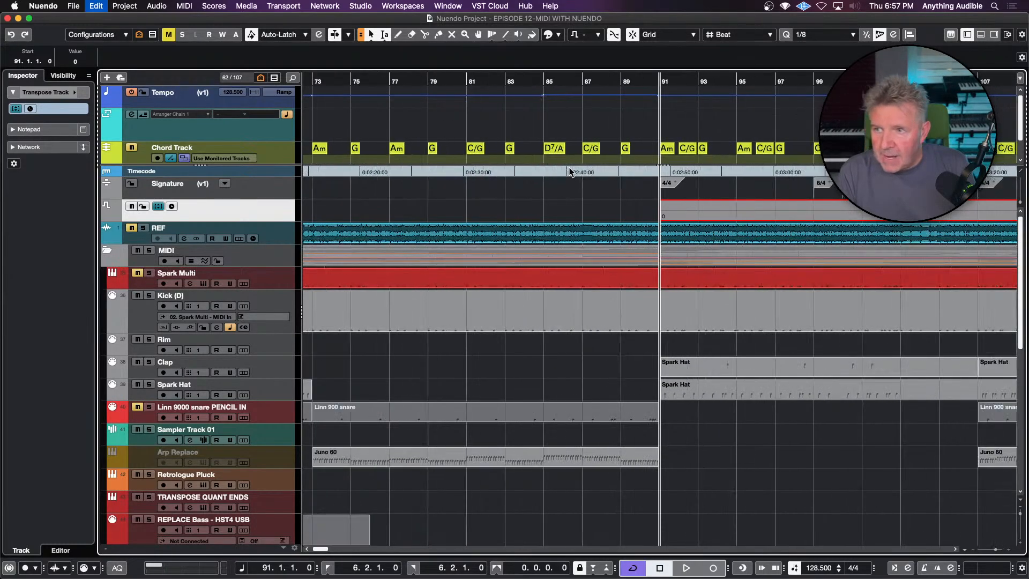
pyautogui.scroll(-3, 570, 171)
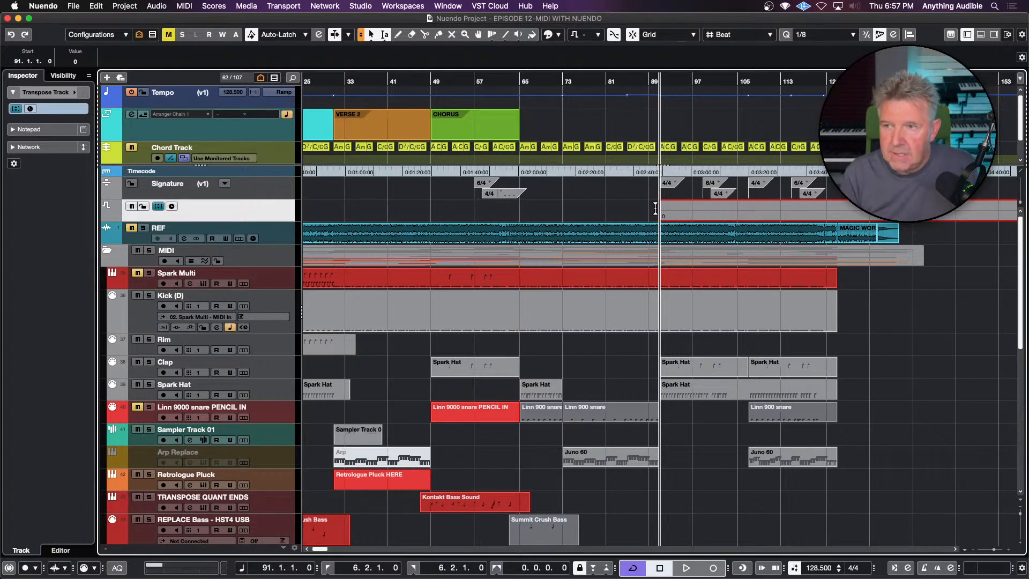
pyautogui.hotkey('shift', 'f')
pyautogui.press('g')
pyautogui.press('g')
pyautogui.press('g')
pyautogui.press('g')
pyautogui.press('g')
pyautogui.press('g')
pyautogui.press('g')
pyautogui.press('g')
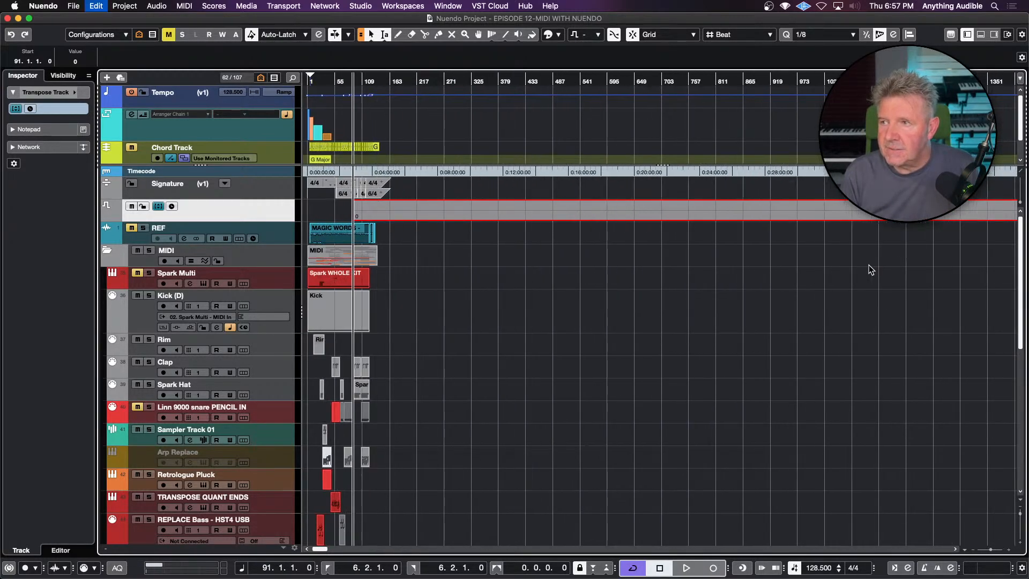
pyautogui.hotkey('shift', 'f')
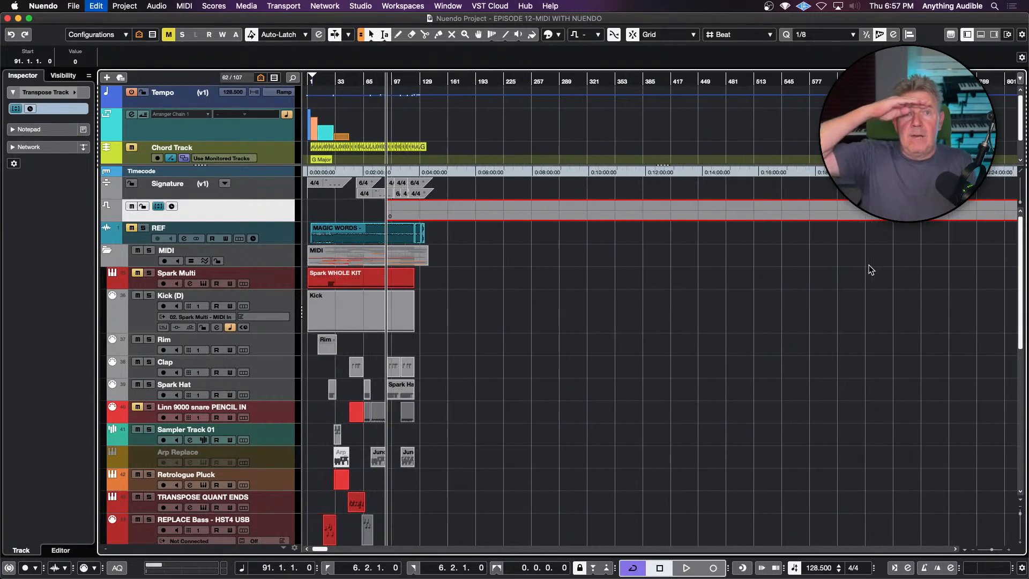
pyautogui.press('h')
pyautogui.press('h')
pyautogui.press('h')
pyautogui.press('h')
pyautogui.press('h')
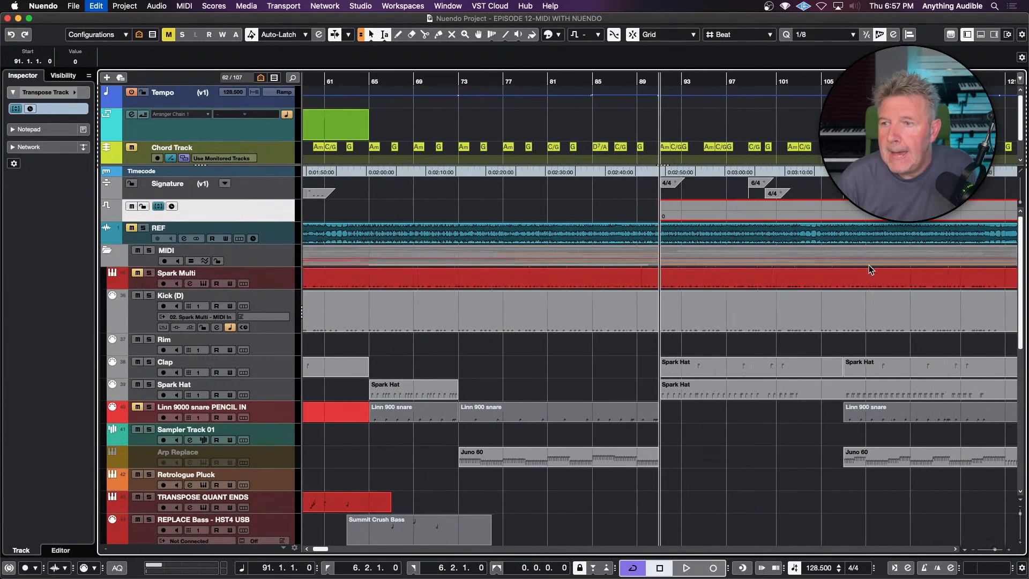
pyautogui.press('h')
pyautogui.press('h')
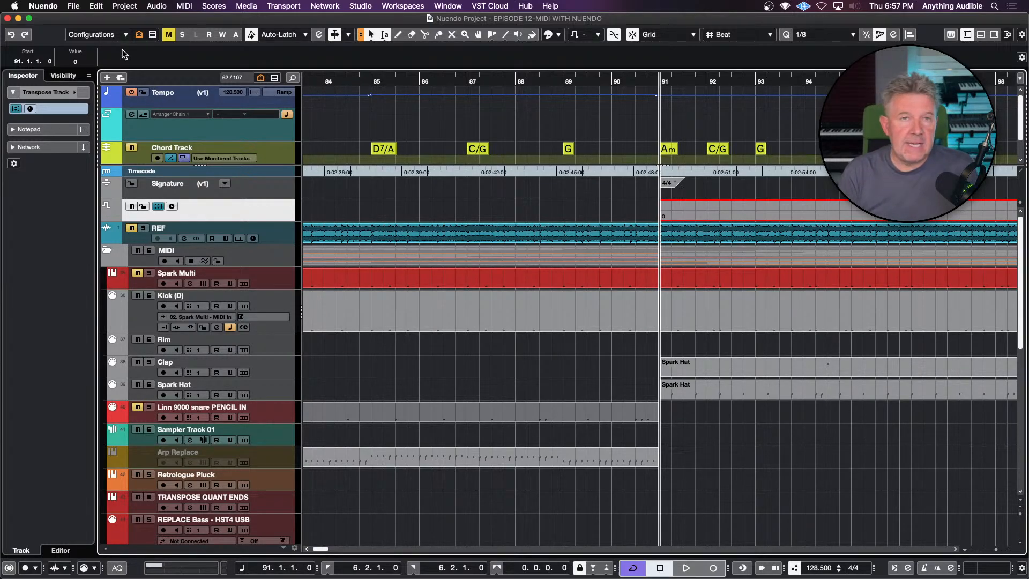
# - Set the transpose value of the event at bar 91 to 2
pyautogui.click(77, 62)
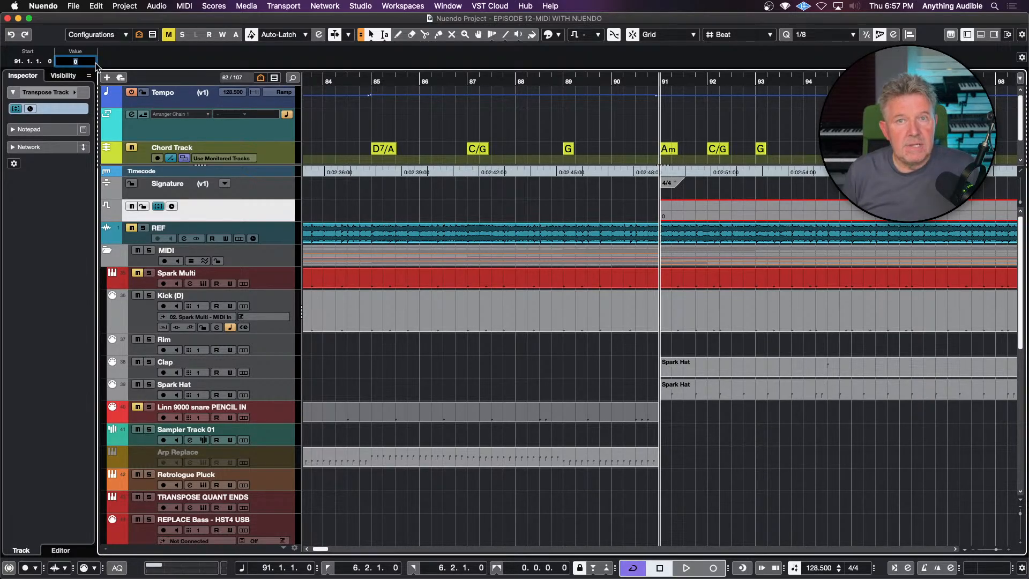
pyautogui.write('2')
pyautogui.press('Return')
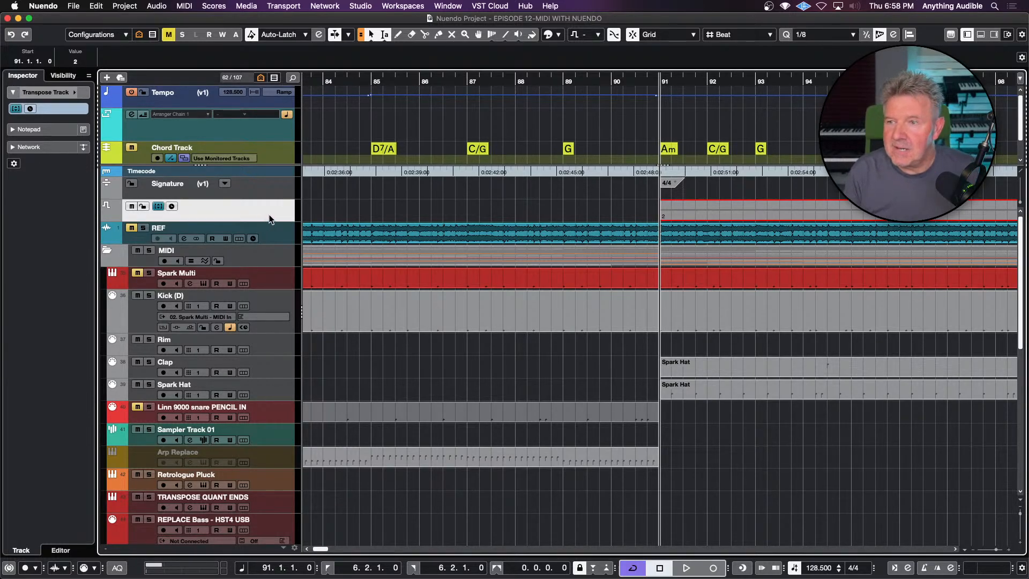
# - Play the project from bar 85 through the transposition at bar 91 and stop playback
pyautogui.click(468, 207)
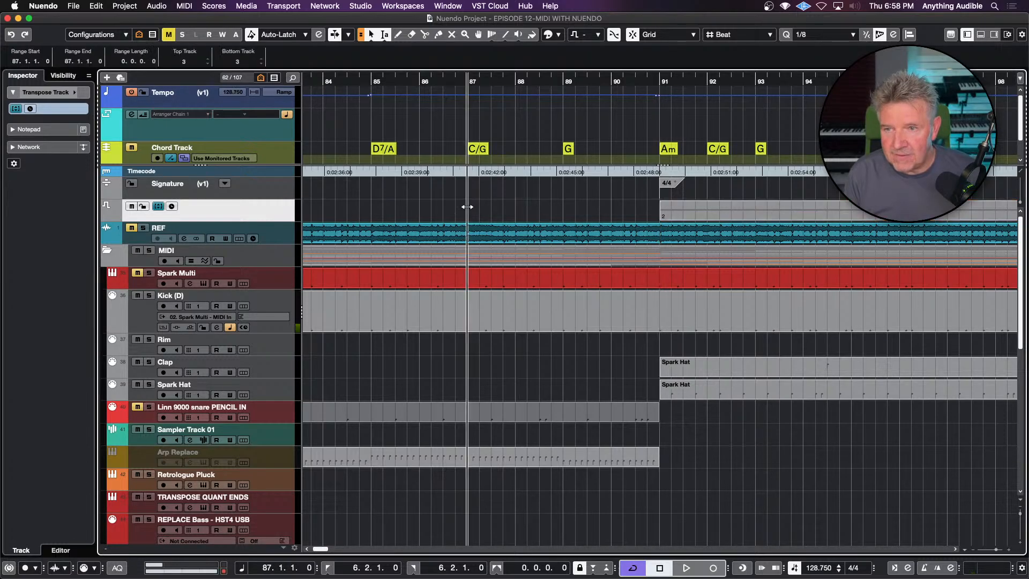
pyautogui.click(370, 207)
pyautogui.press('space')
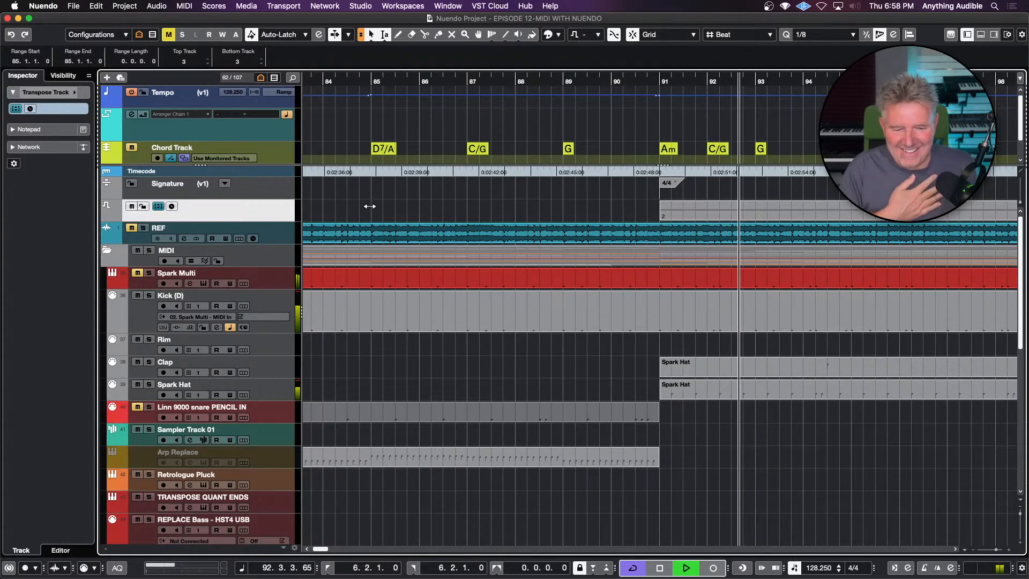
pyautogui.press('space')
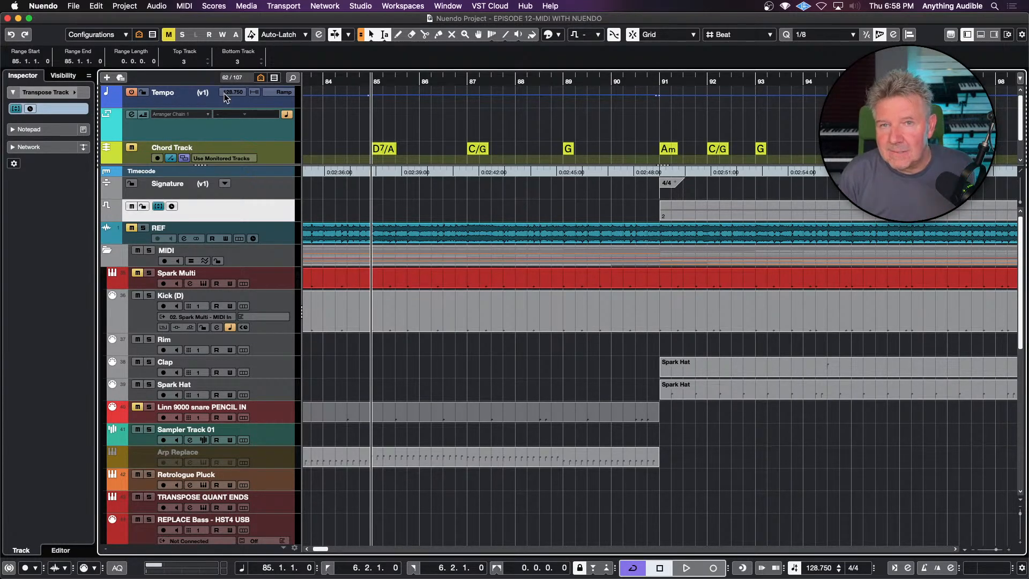
# - Delete the transpose event at bar 91 and remove the Transpose track from the project
pyautogui.click(704, 220)
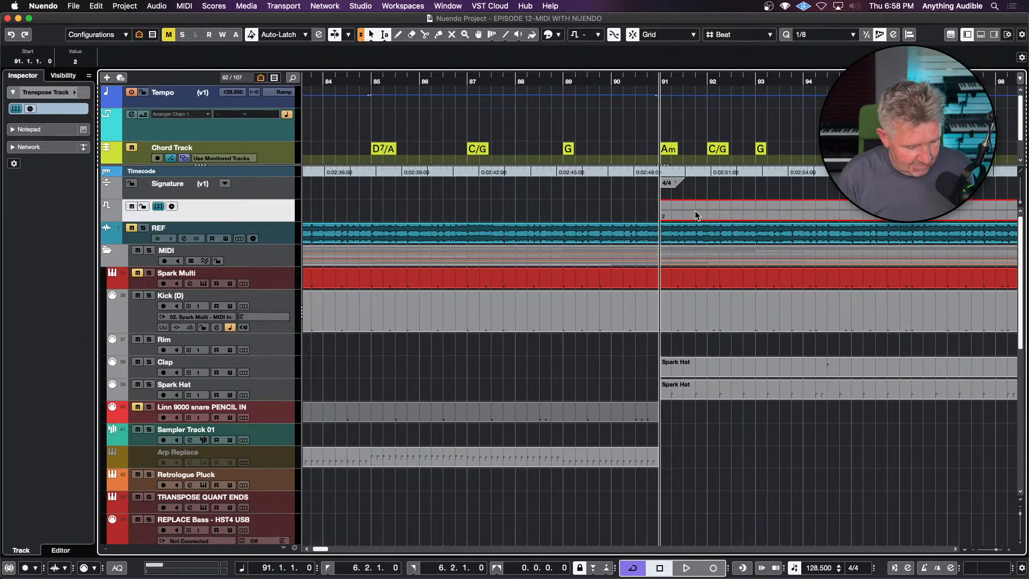
pyautogui.press('Delete')
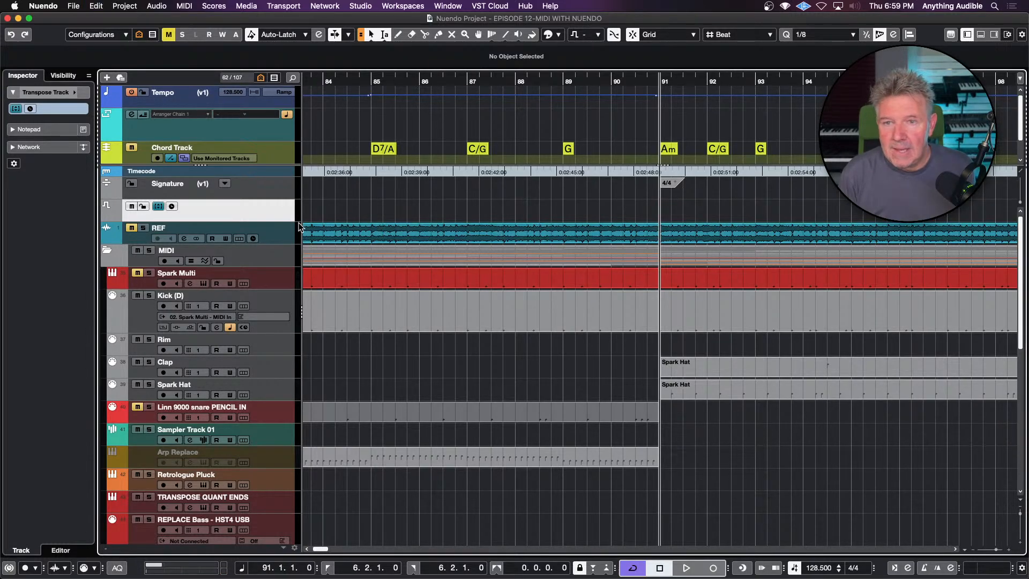
pyautogui.click(285, 193)
pyautogui.click(284, 215)
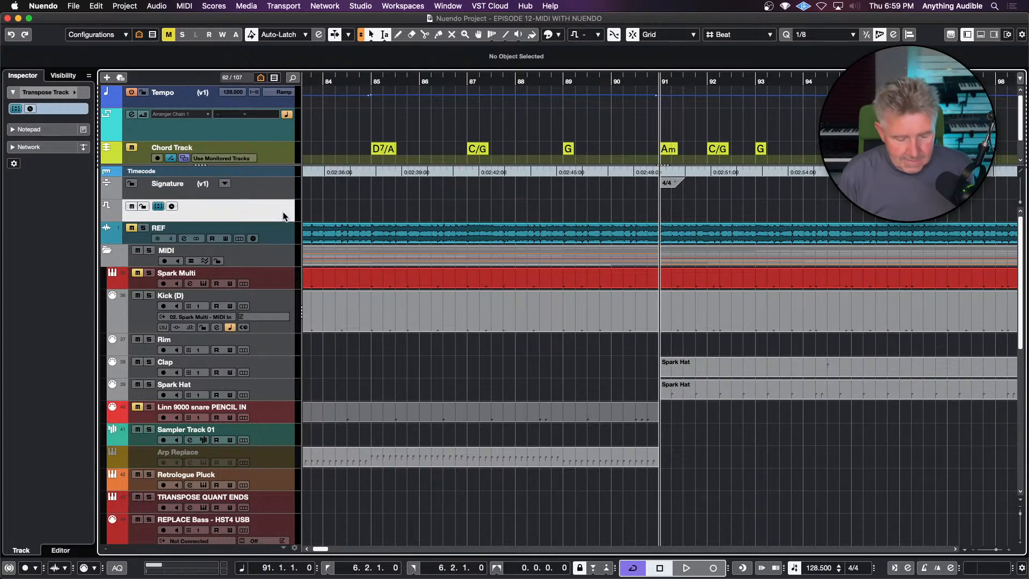
pyautogui.press('Delete')
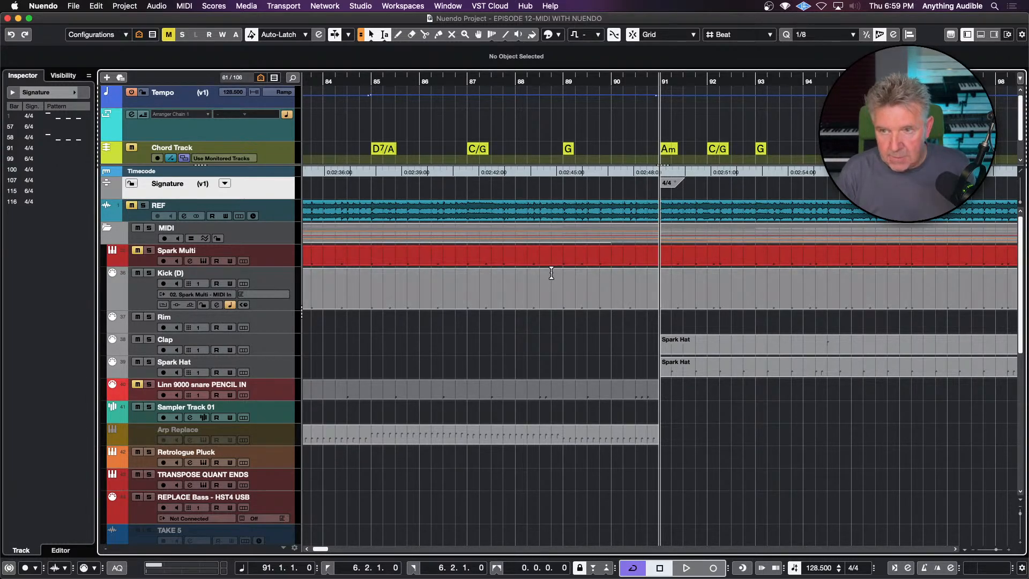
# - Go back to the song's opening and select the INTRO event on the arranger track, locating playback to bar 5
pyautogui.click(533, 262)
pyautogui.hotkey('shift', 'f')
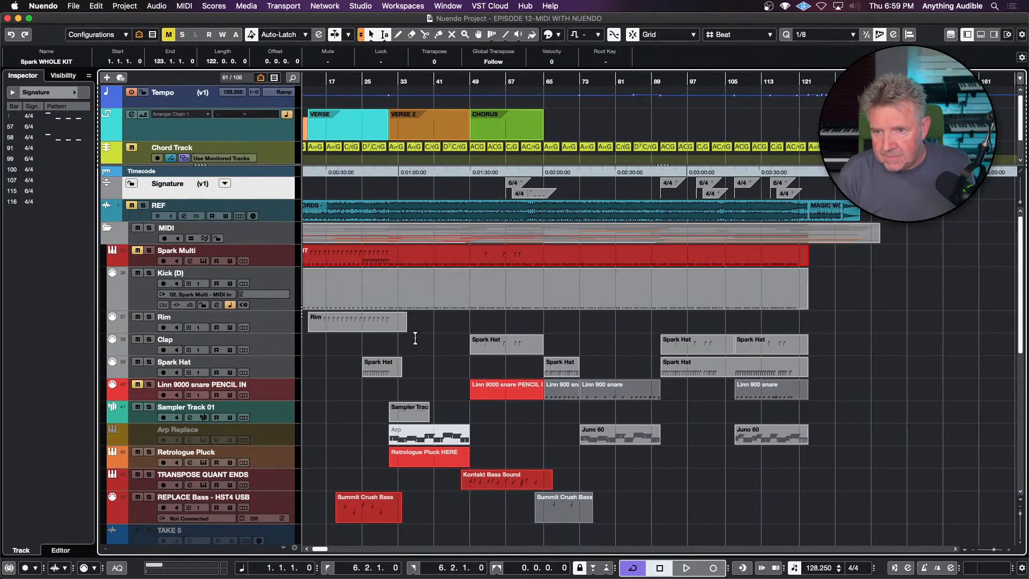
pyautogui.hscroll(-3, 417, 339)
pyautogui.click(347, 341)
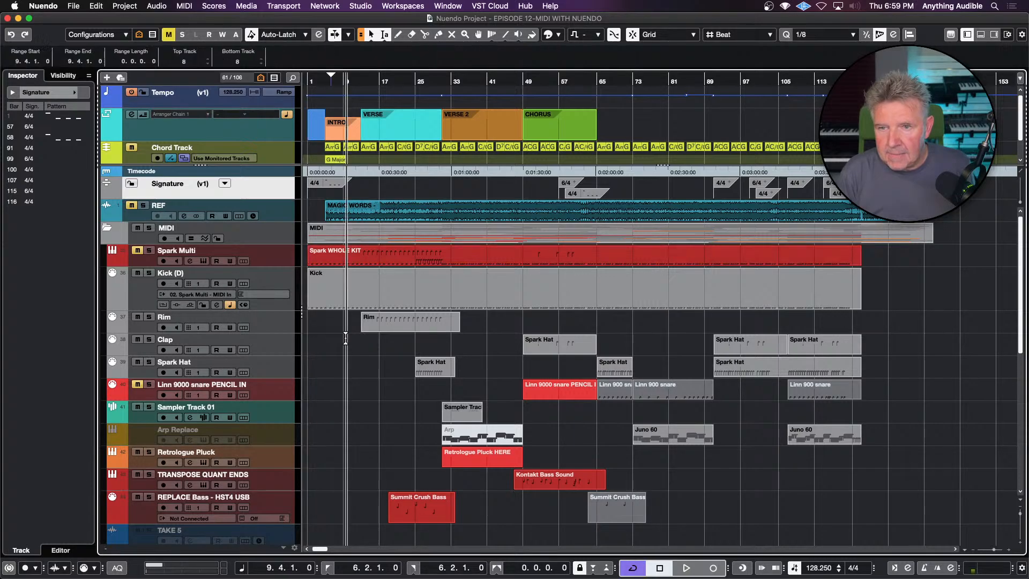
pyautogui.press('h')
pyautogui.press('h')
pyautogui.press('h')
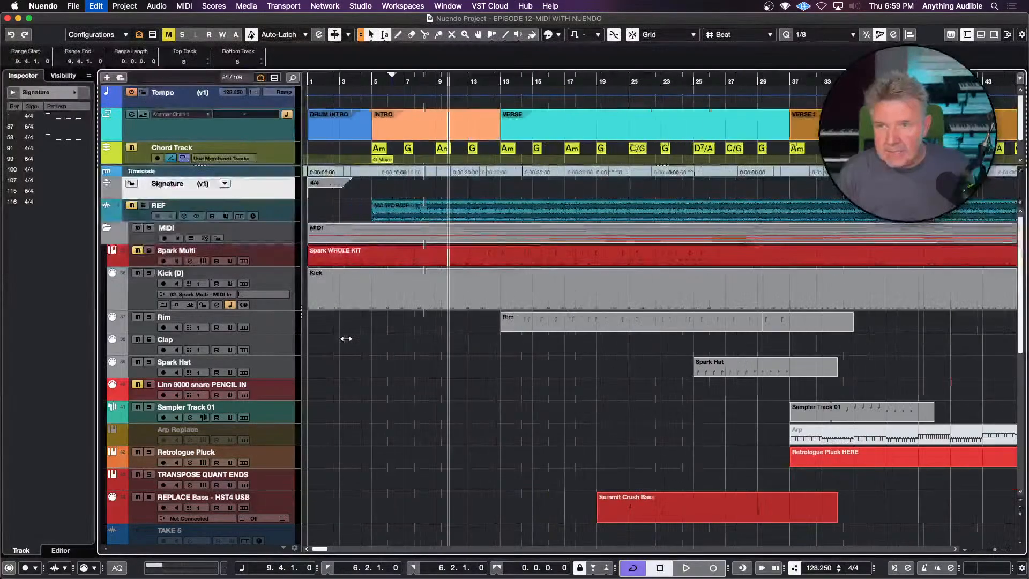
pyautogui.click(397, 134)
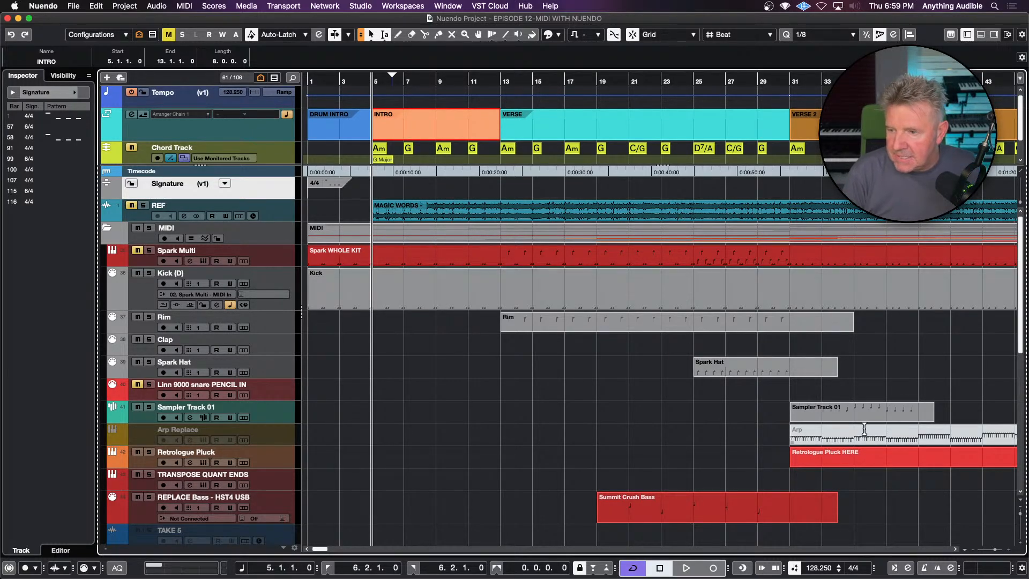
# - Turn on the metronome, open Metronome Setup, and toggle Activate Metronome Click off and on several times
pyautogui.click(928, 569)
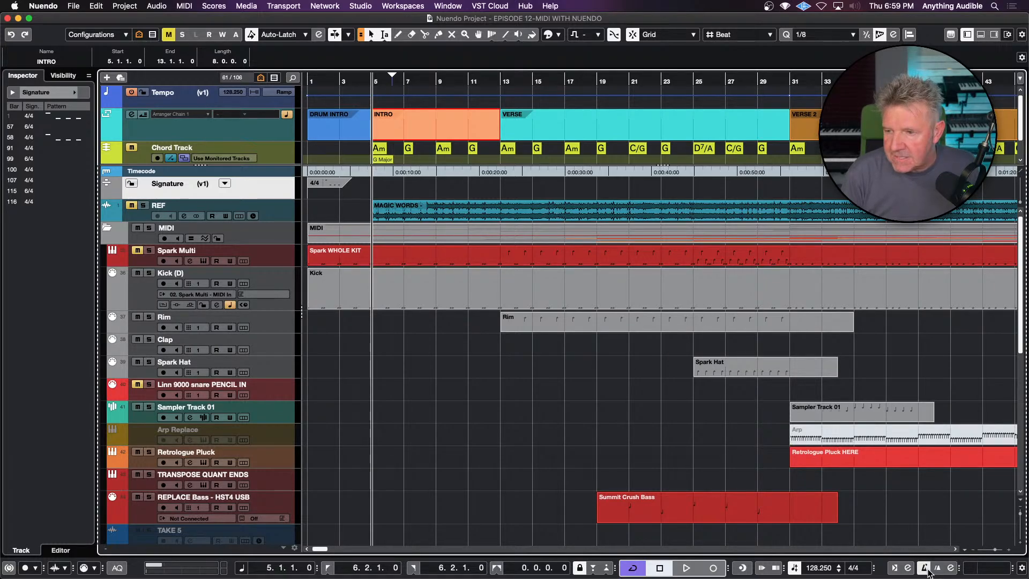
pyautogui.click(952, 569)
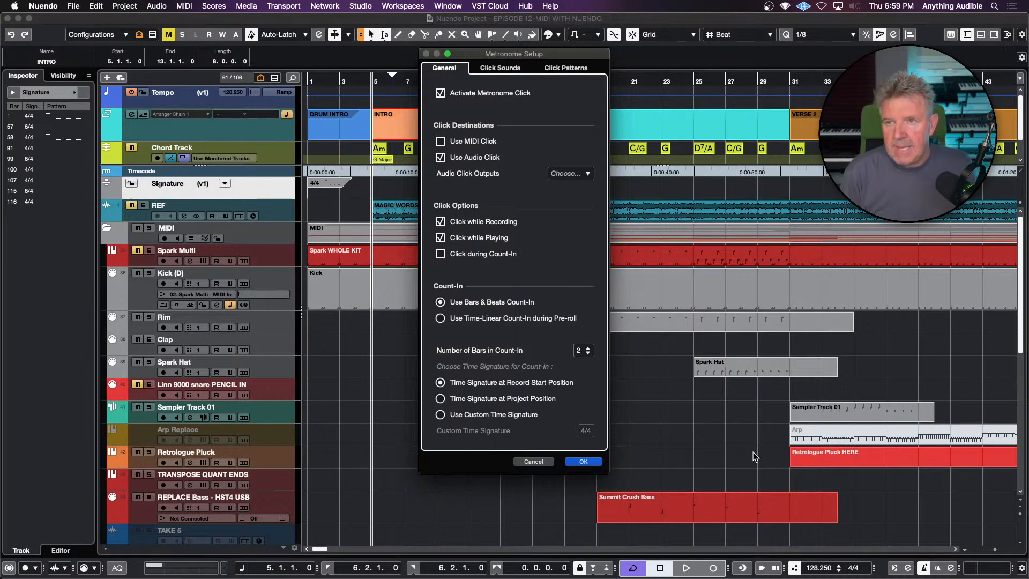
pyautogui.click(441, 94)
pyautogui.click(441, 94)
pyautogui.click(441, 94)
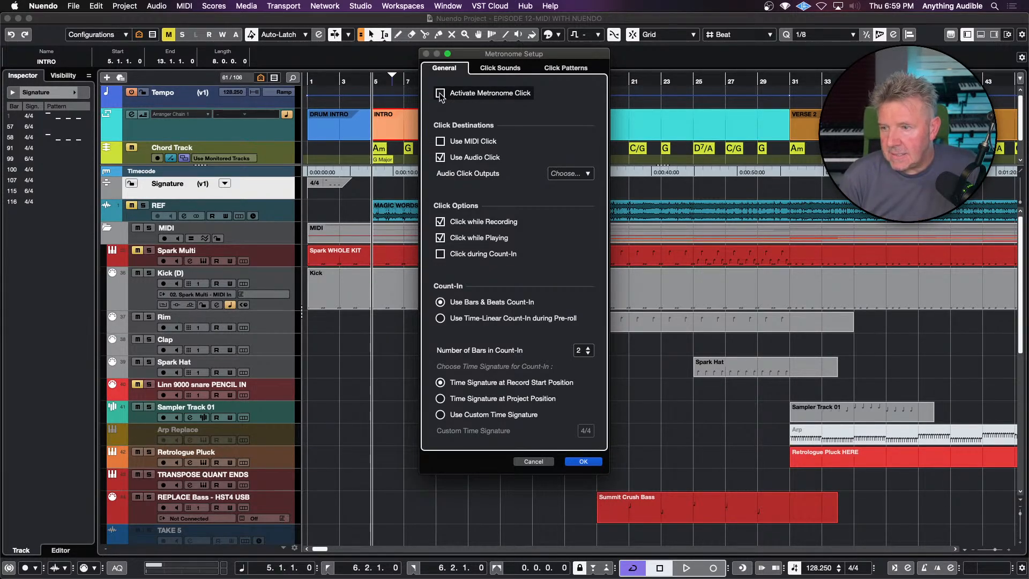
# - Leave Activate Metronome Click switched on and look at the available Audio Click Outputs
pyautogui.click(441, 94)
pyautogui.click(440, 93)
pyautogui.click(441, 93)
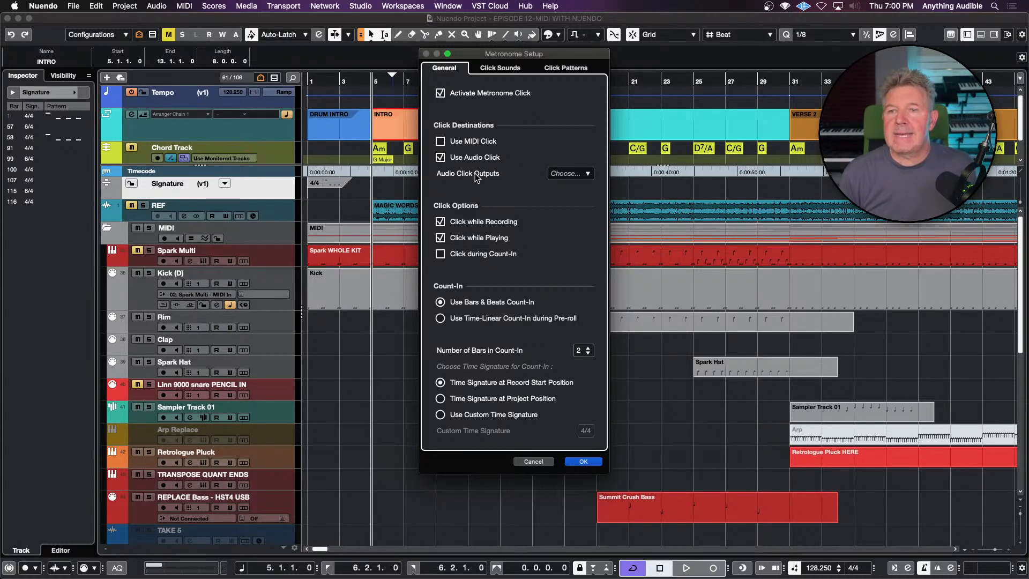
pyautogui.click(556, 174)
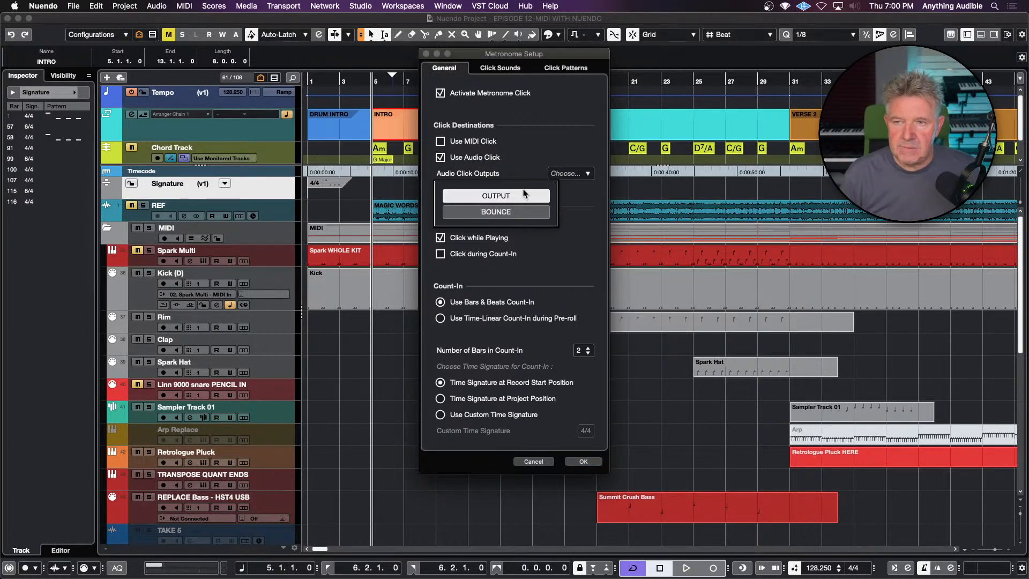
pyautogui.click(539, 158)
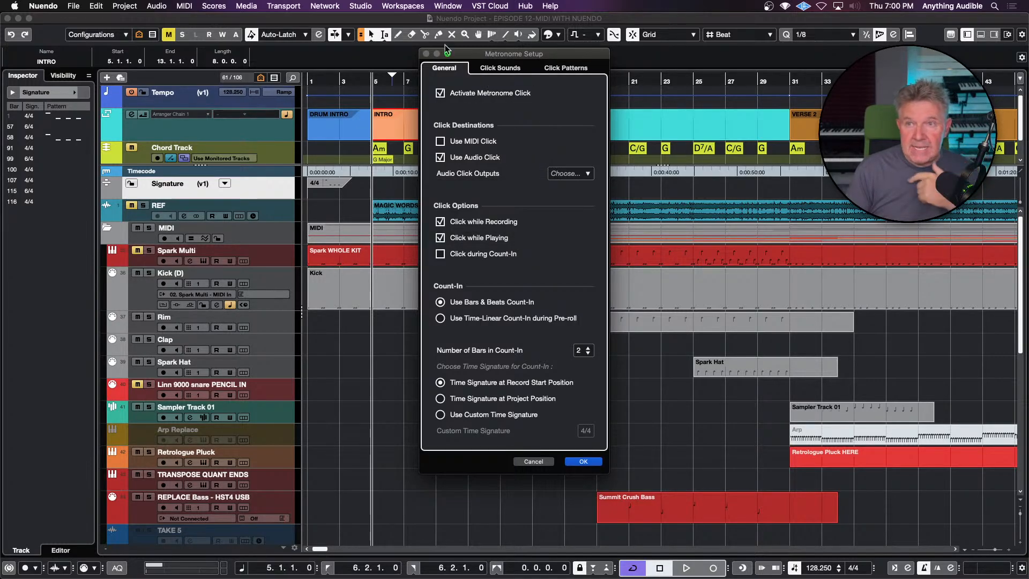
# - Accept the metronome settings, then show the Control Room in the right zone and hide the zone again
pyautogui.click(369, 6)
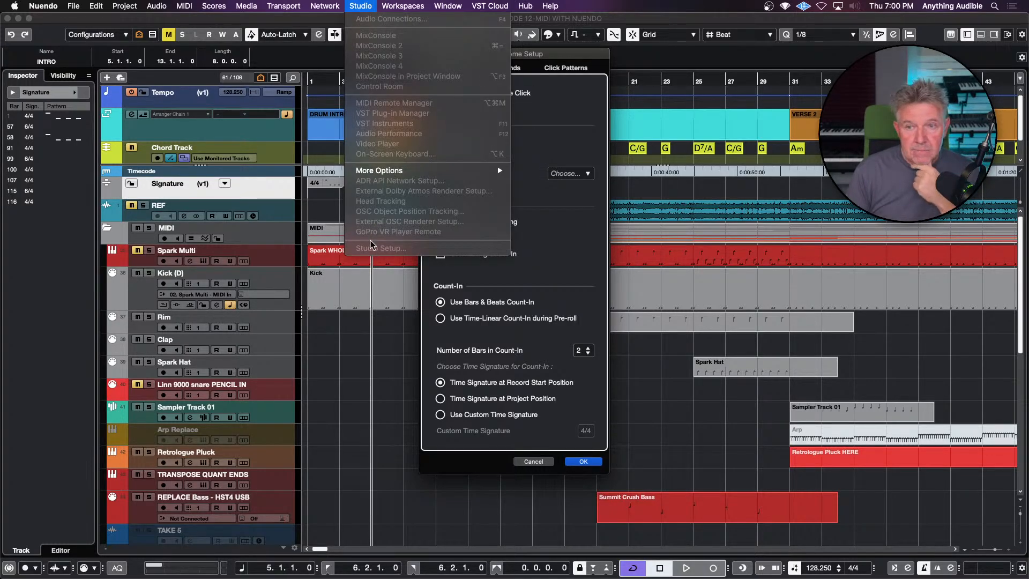
pyautogui.click(623, 17)
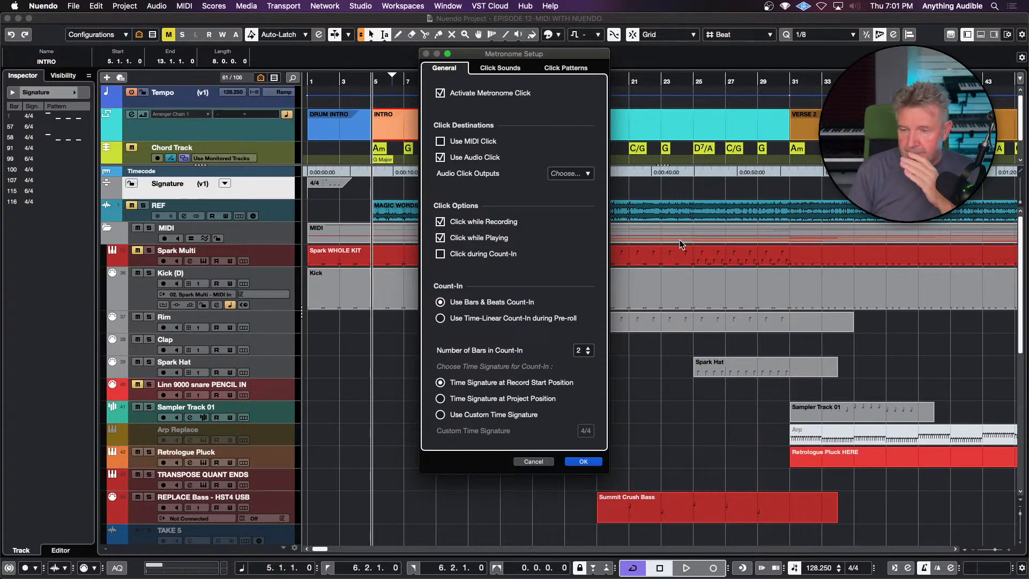
pyautogui.click(590, 462)
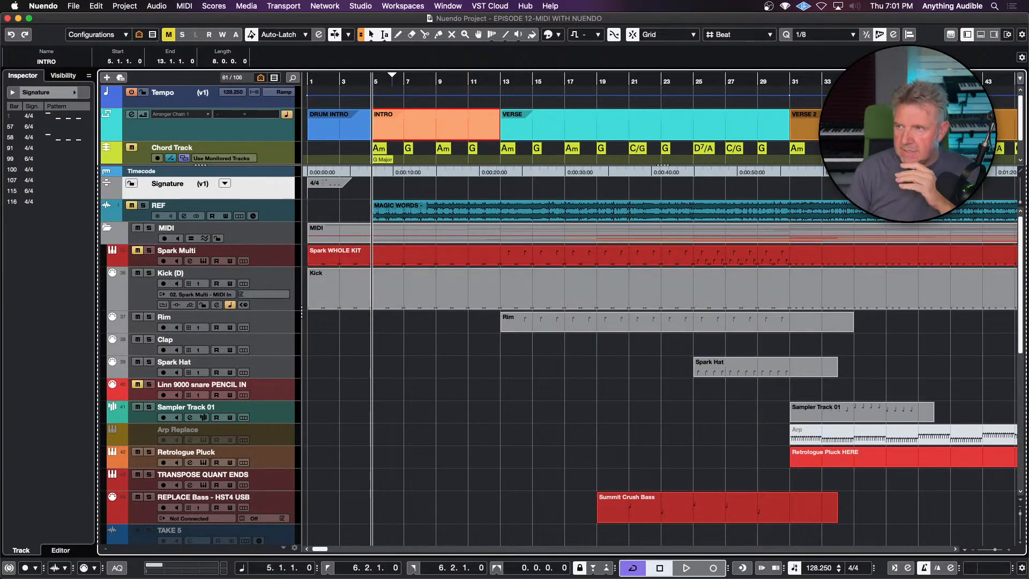
pyautogui.click(995, 34)
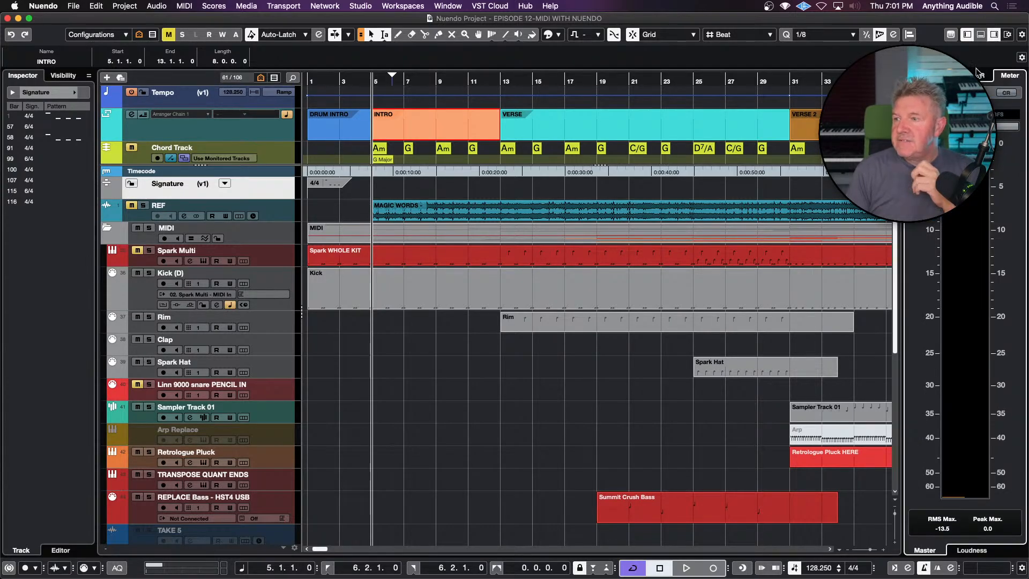
pyautogui.click(982, 76)
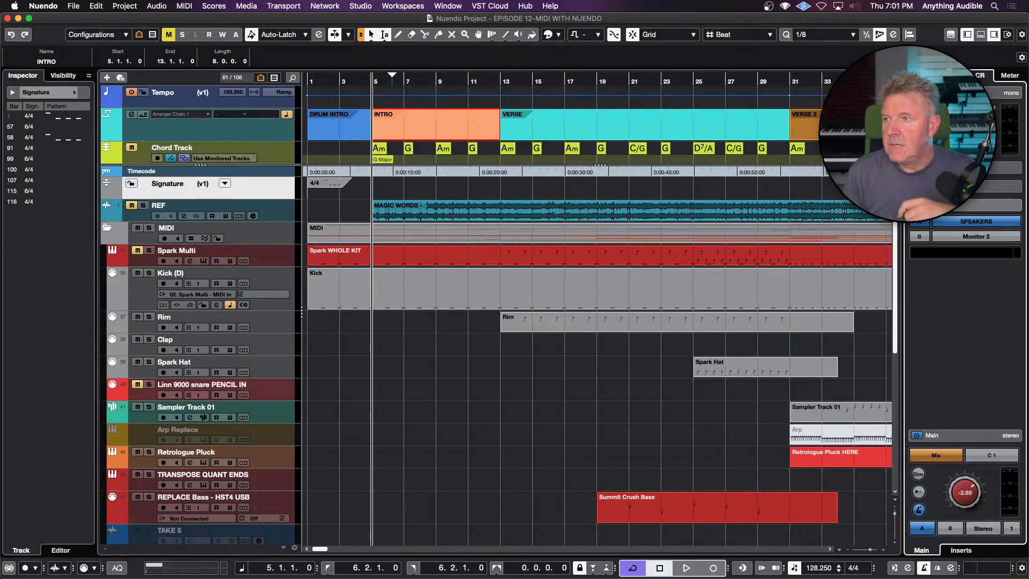
pyautogui.click(994, 34)
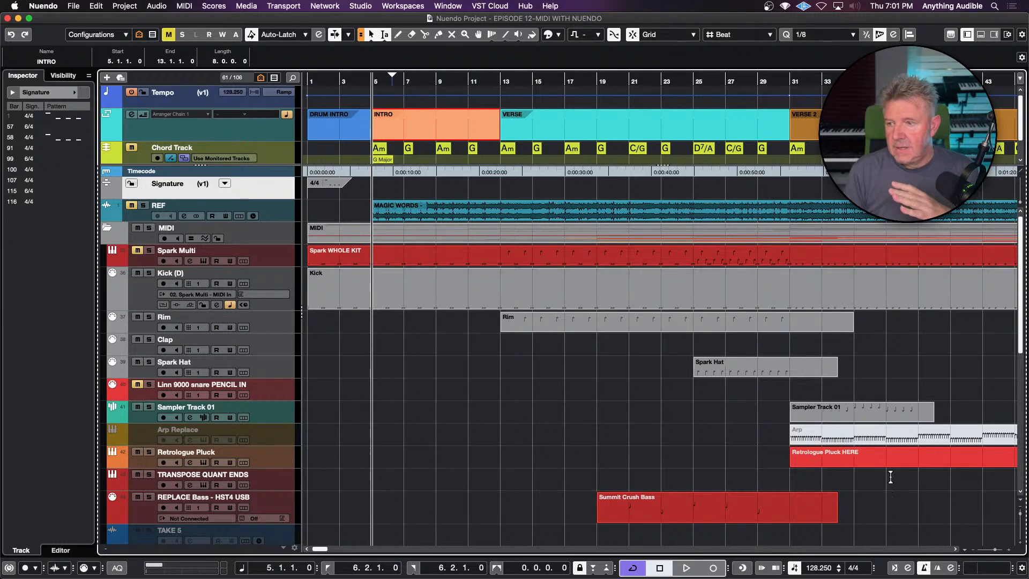
# - Reopen Metronome Setup, toggle Click during Count-In on and off, and point out the Number of Bars in Count-In setting
pyautogui.click(950, 569)
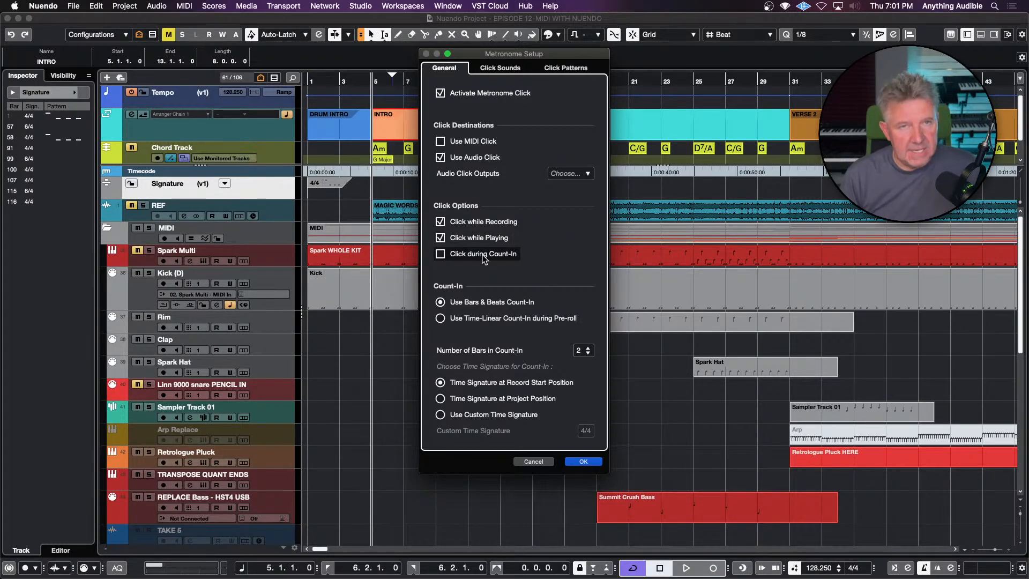
pyautogui.click(456, 256)
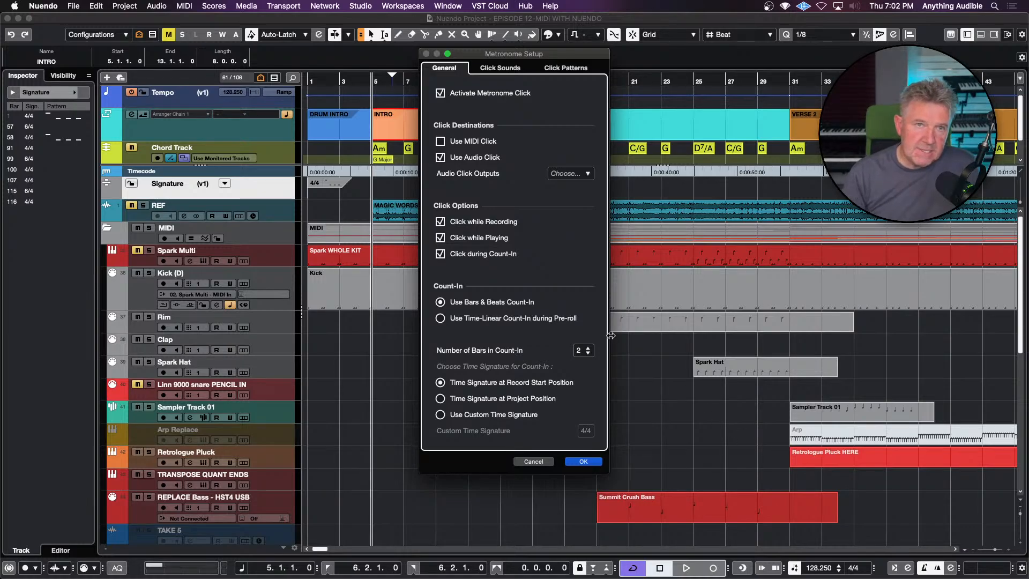
pyautogui.click(441, 255)
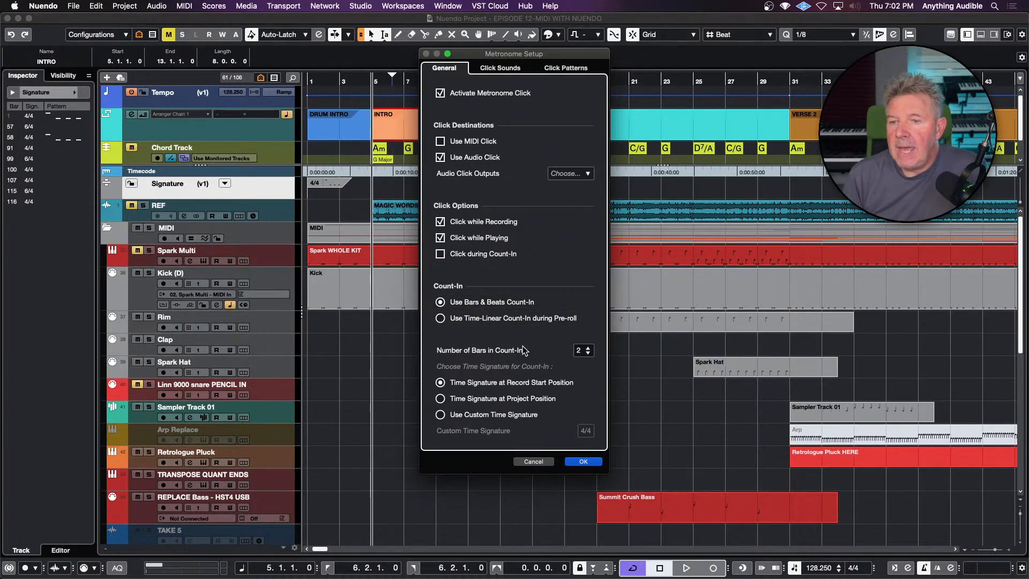
pyautogui.click(589, 348)
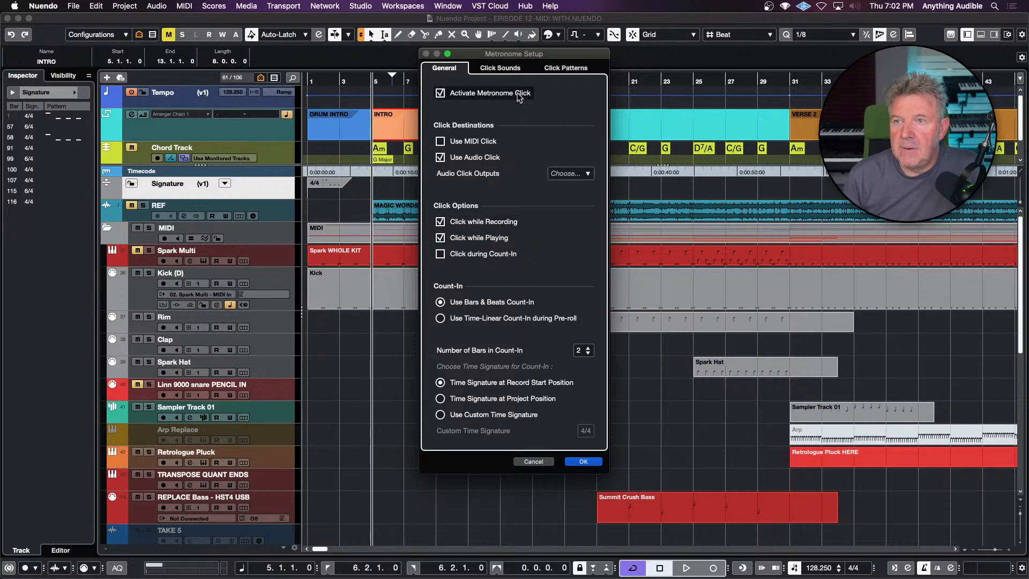
# - Review the metronome's click sound settings and presets, keep Default Sounds, and audition the click briefly
pyautogui.click(507, 69)
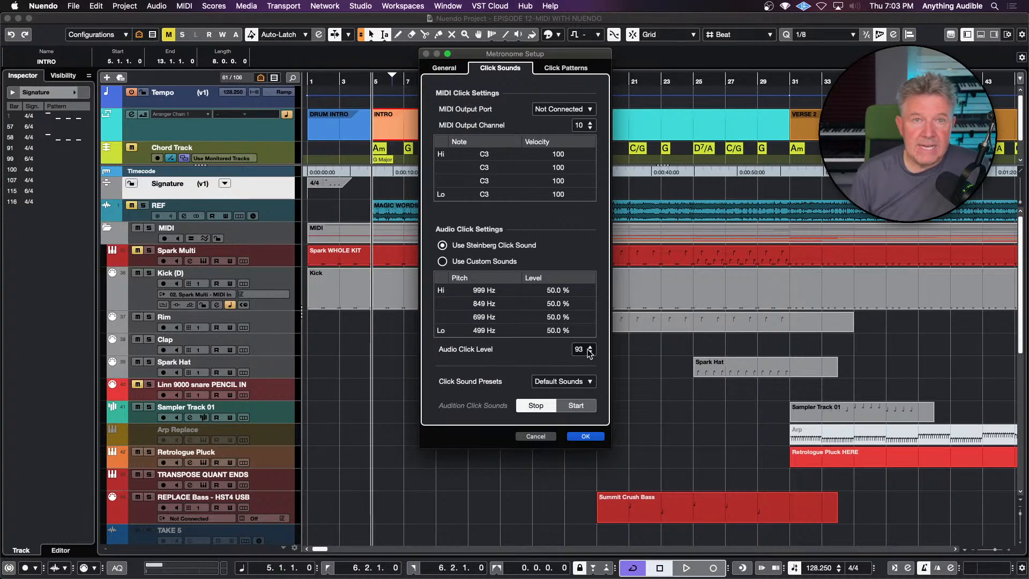
pyautogui.click(590, 381)
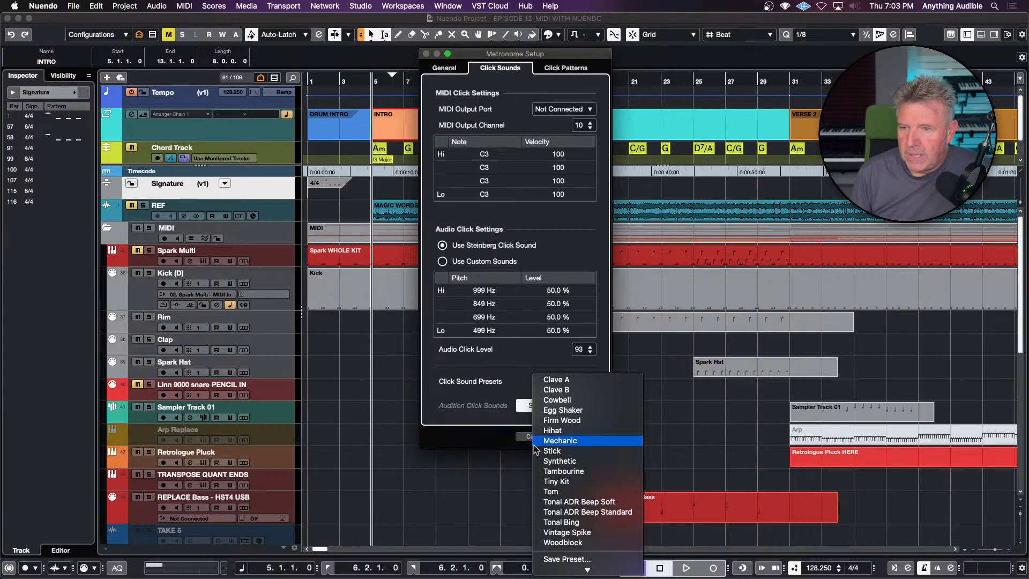
pyautogui.click(510, 359)
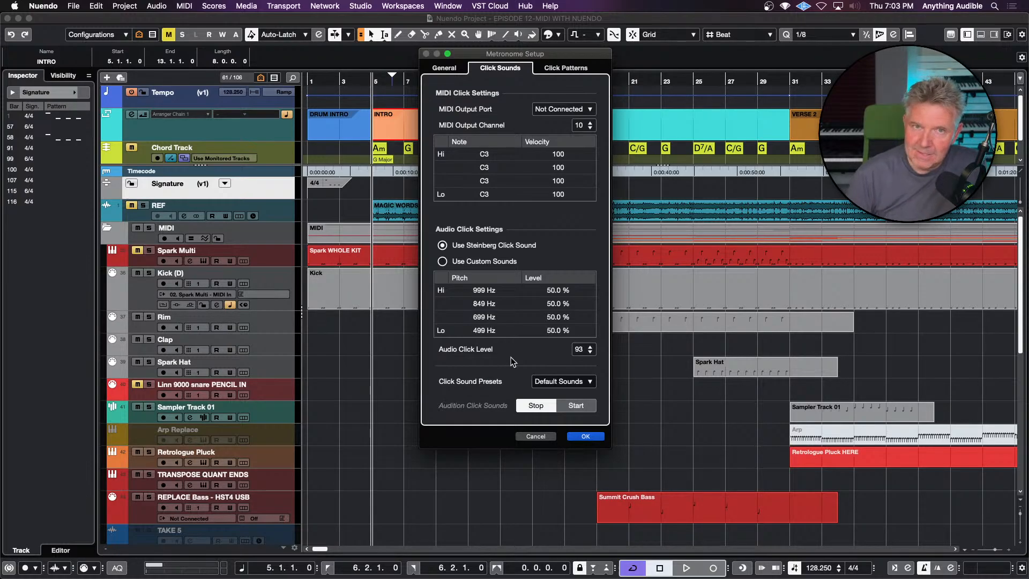
pyautogui.click(580, 406)
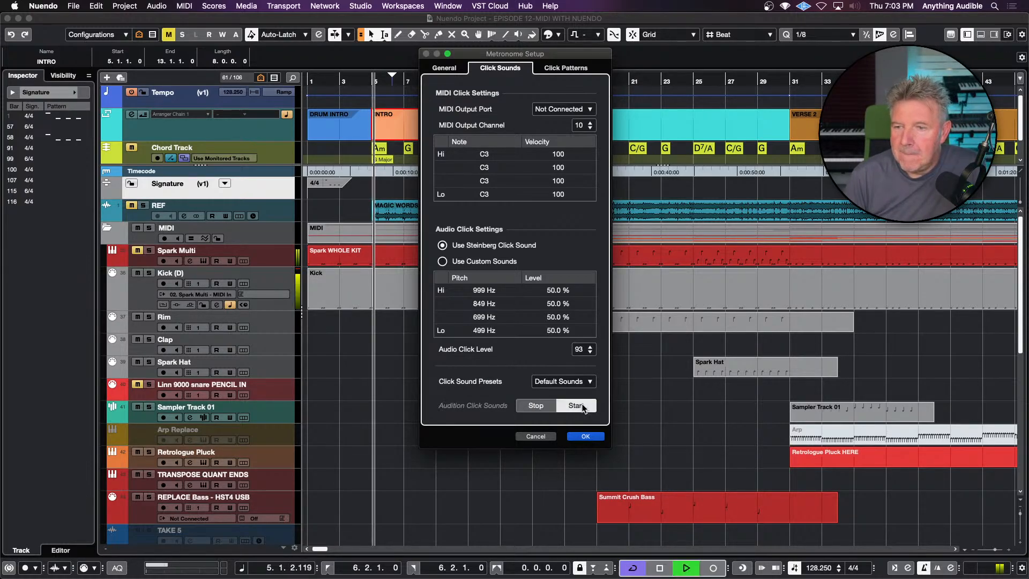
pyautogui.click(535, 405)
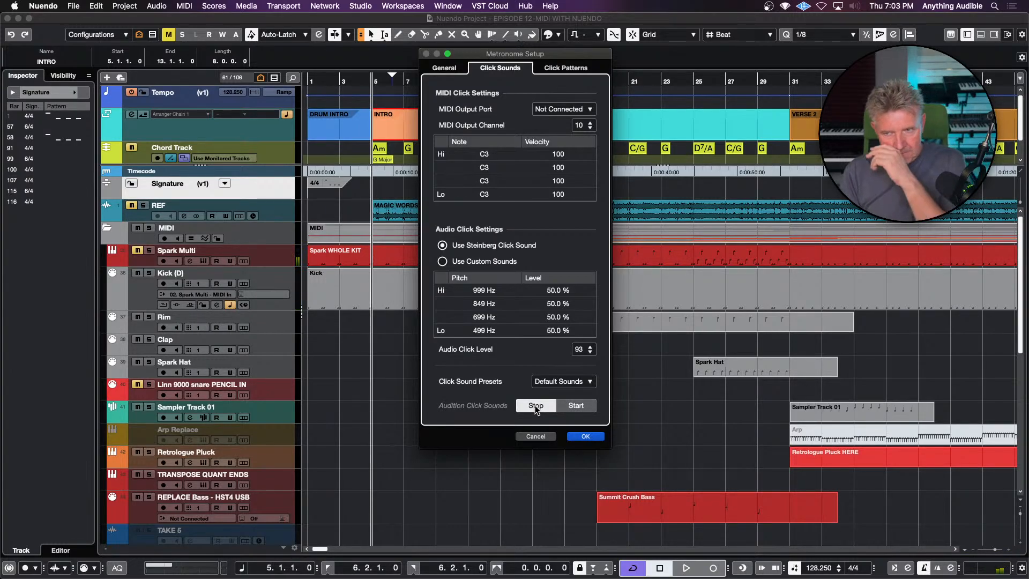
# - Browse the metronome click patterns for the different time signatures and accept the setup dialog
pyautogui.click(570, 69)
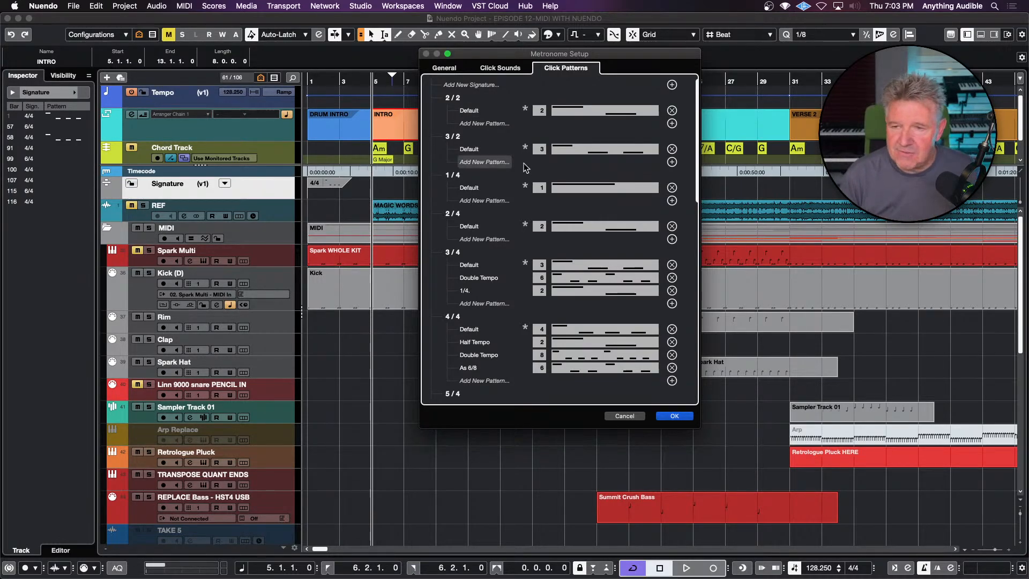
pyautogui.scroll(-5, 520, 303)
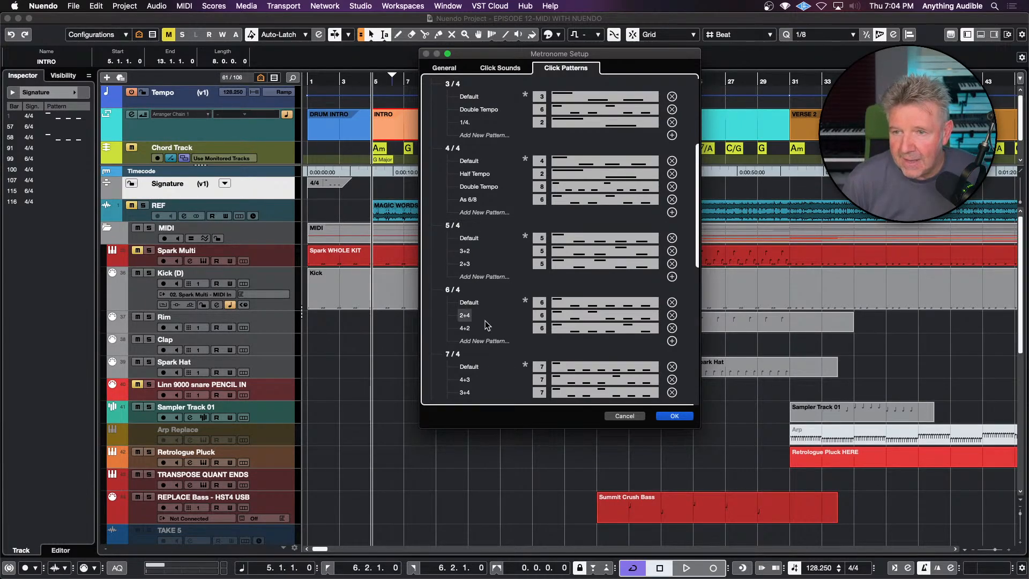
pyautogui.scroll(-5, 485, 317)
pyautogui.scroll(8, 486, 324)
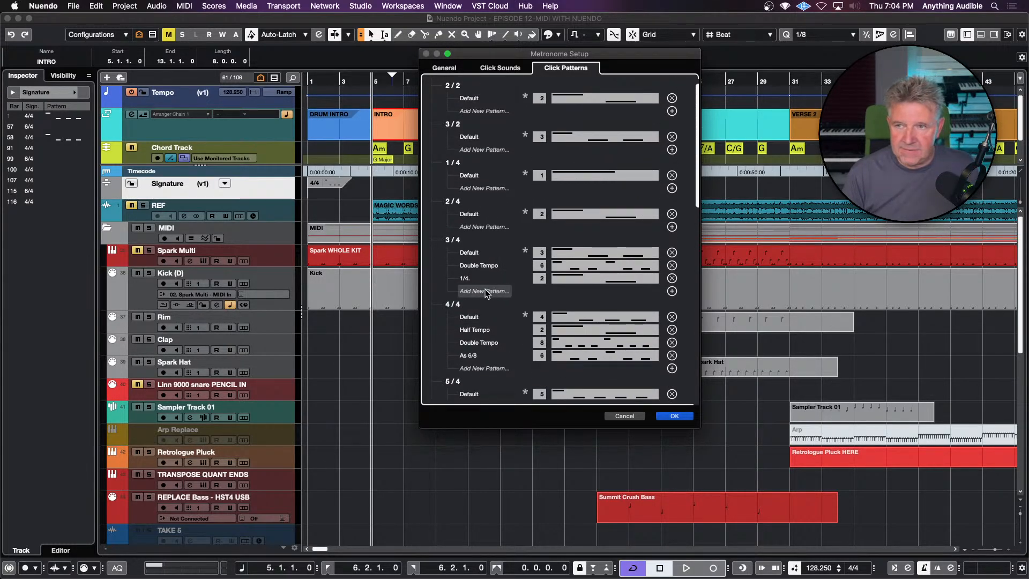
pyautogui.click(674, 416)
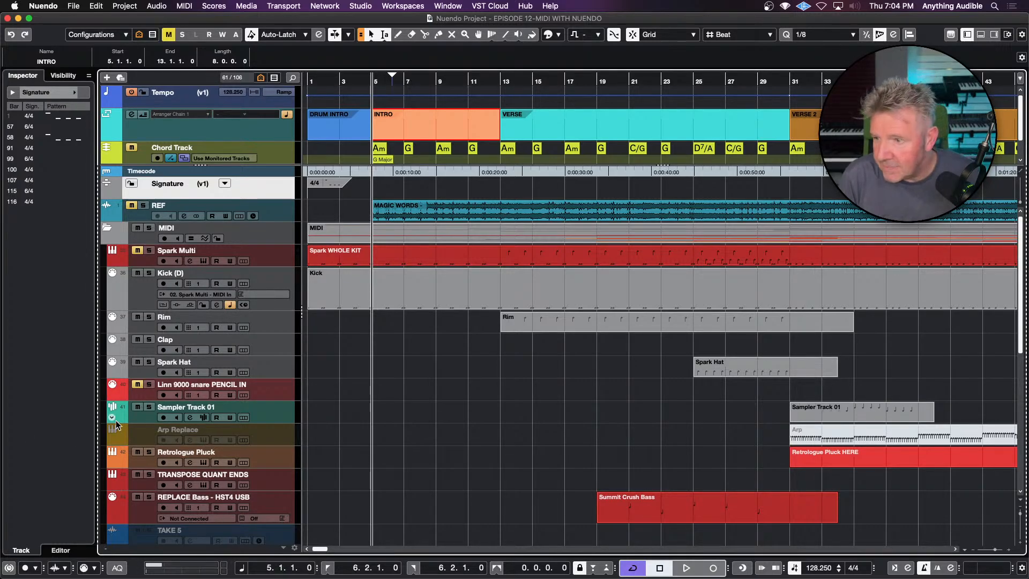
# - Select and record-enable the Retrologue Pluck track, then view its Retrologue instrument with the Dreamy Plucks preset and close it
pyautogui.hscroll(8, 603, 436)
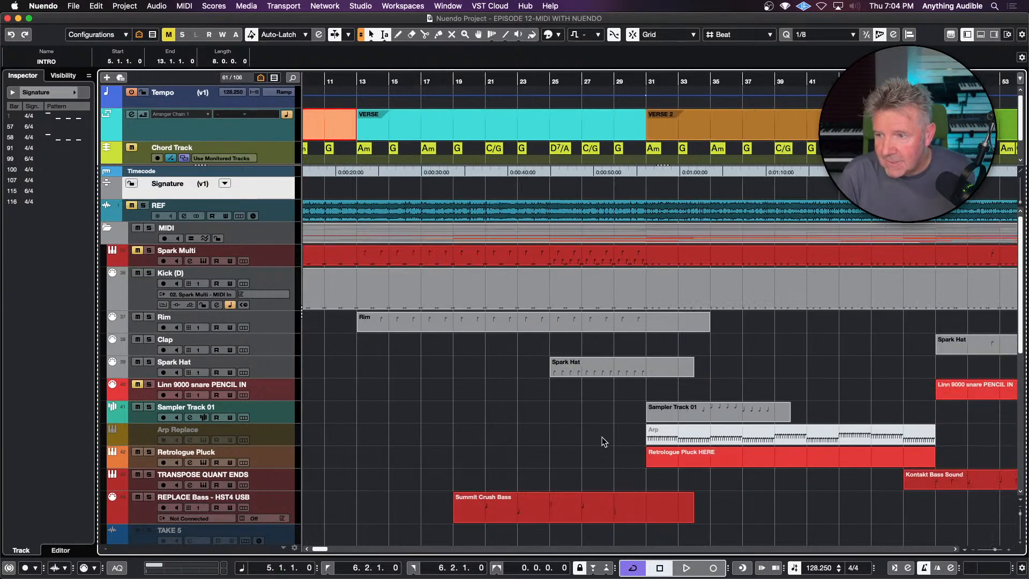
pyautogui.scroll(-3, 602, 437)
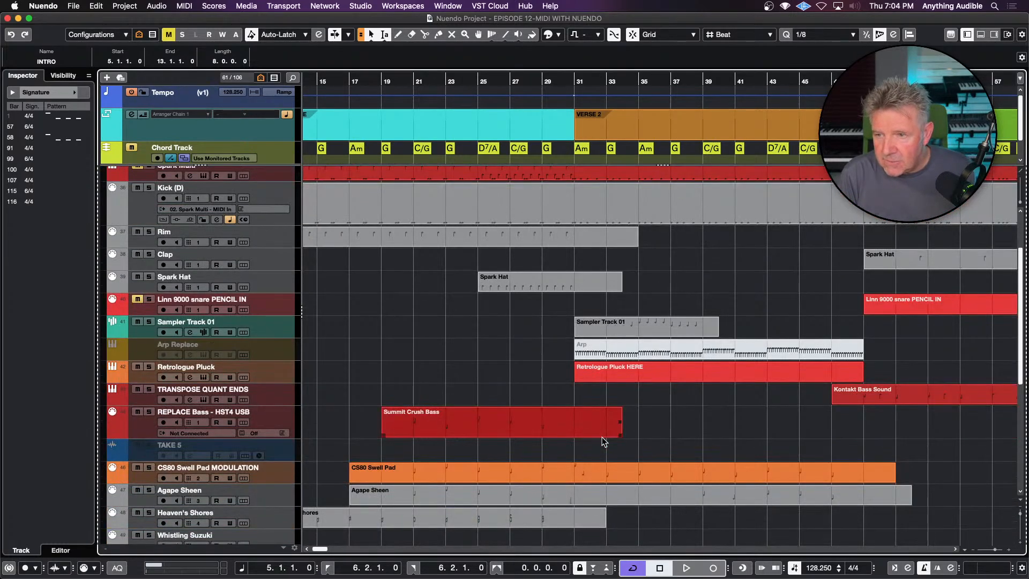
pyautogui.click(602, 438)
pyautogui.click(280, 378)
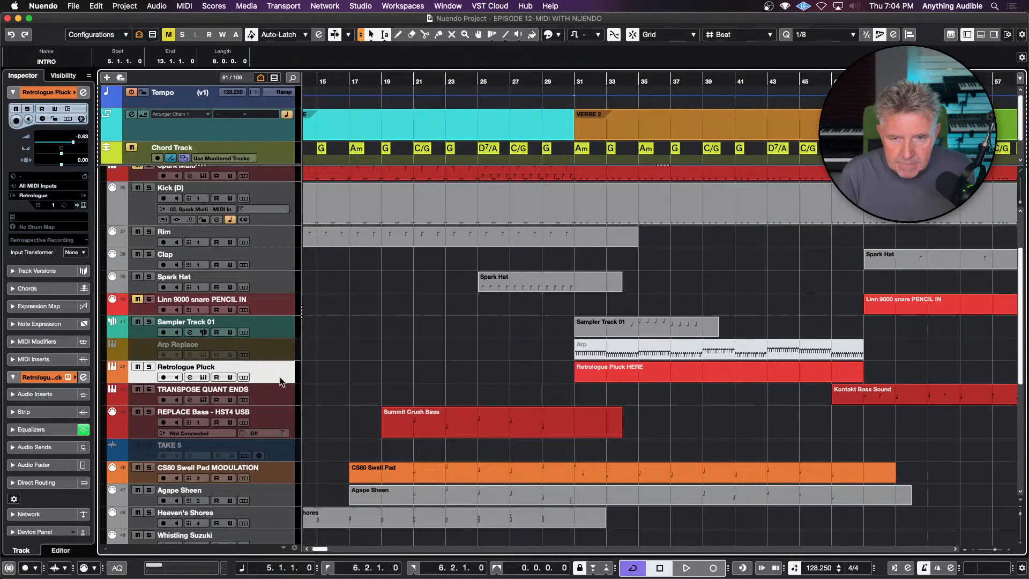
pyautogui.click(163, 377)
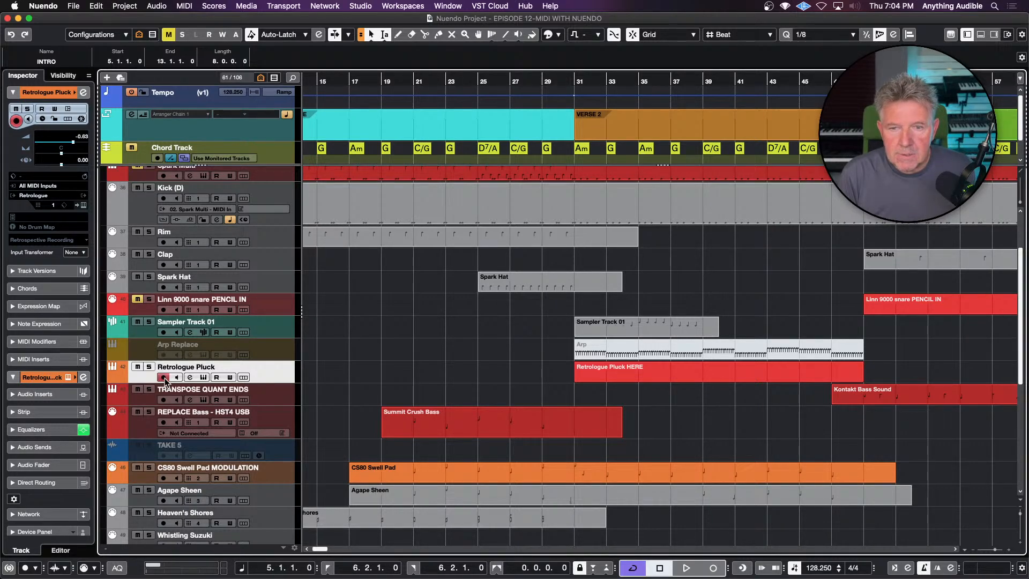
pyautogui.click(204, 377)
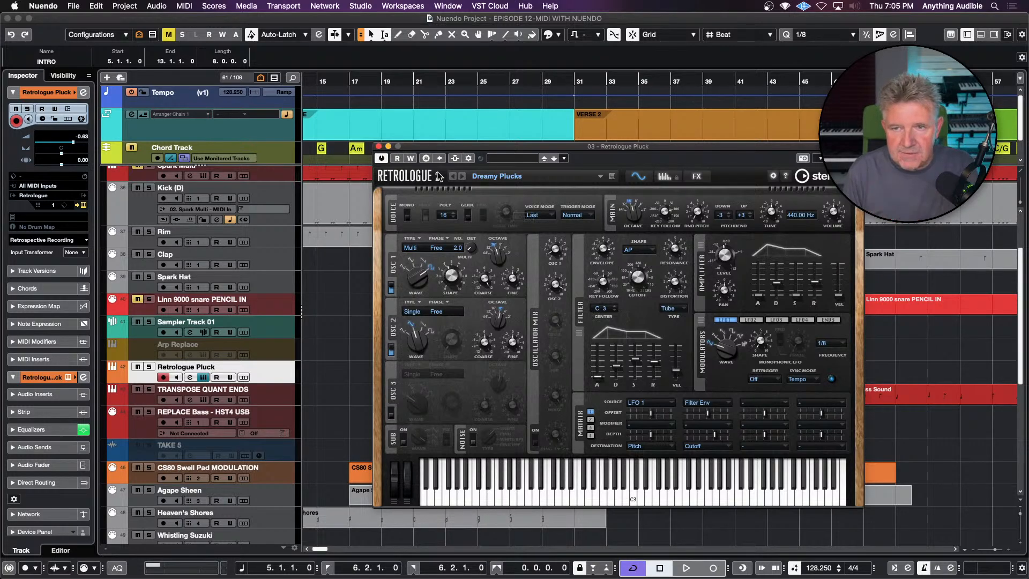
pyautogui.click(378, 147)
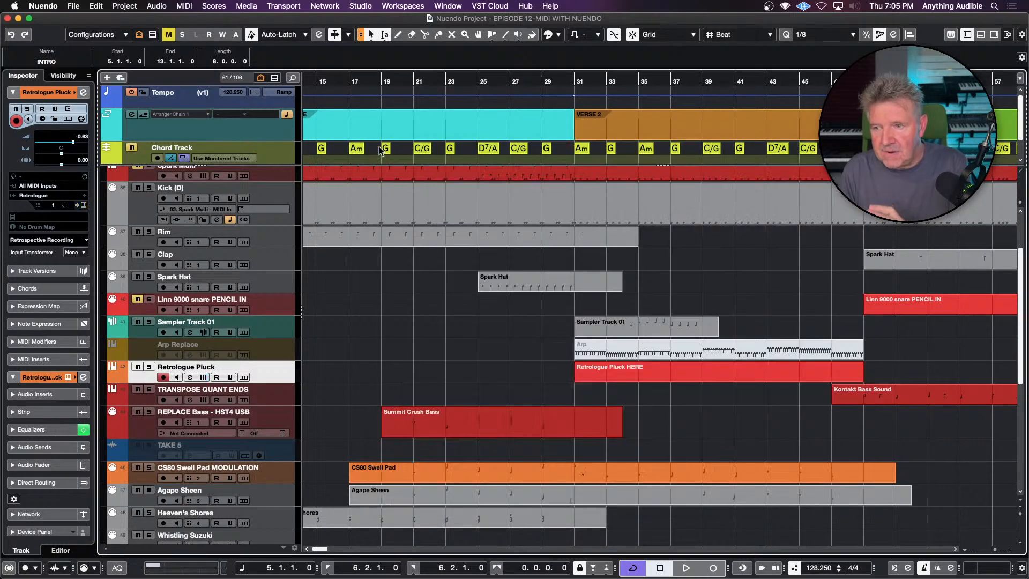
# - Locate to VERSE 2 at bar 31, record MIDI into the Retrologue Pluck HERE part until about bar 39, and stop
pyautogui.click(617, 132)
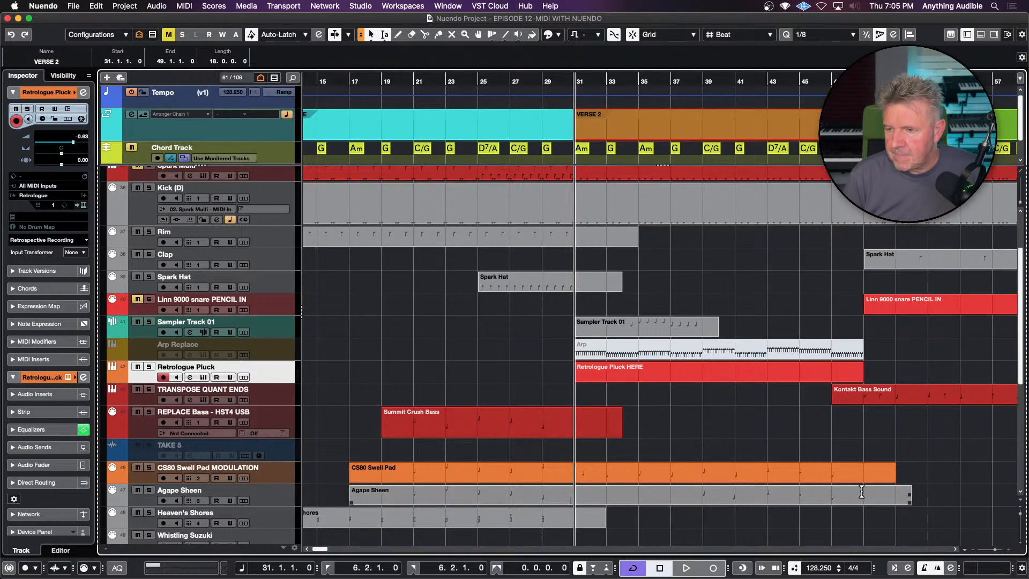
pyautogui.click(644, 370)
pyautogui.click(632, 376)
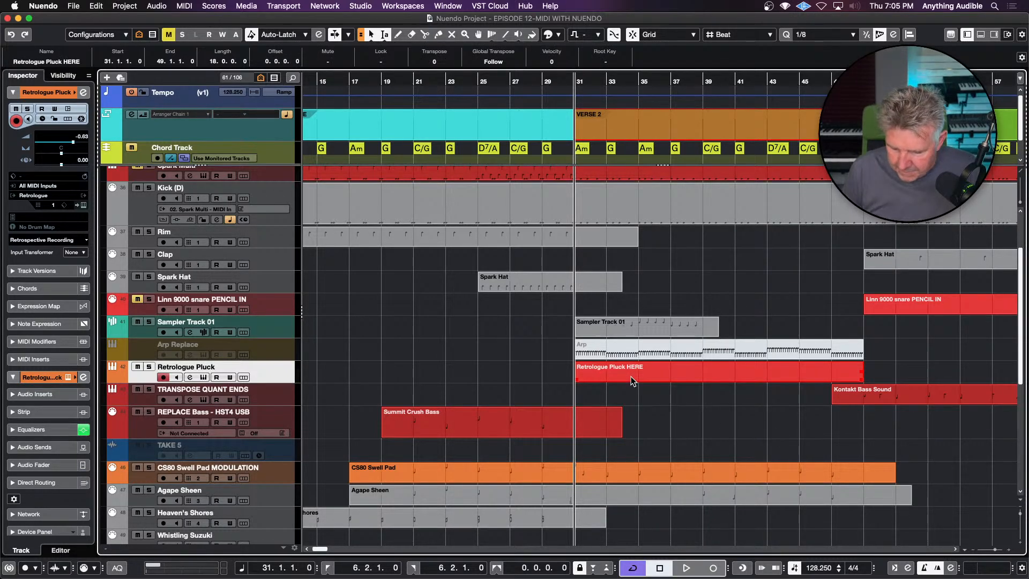
pyautogui.press('KP_Multiply')
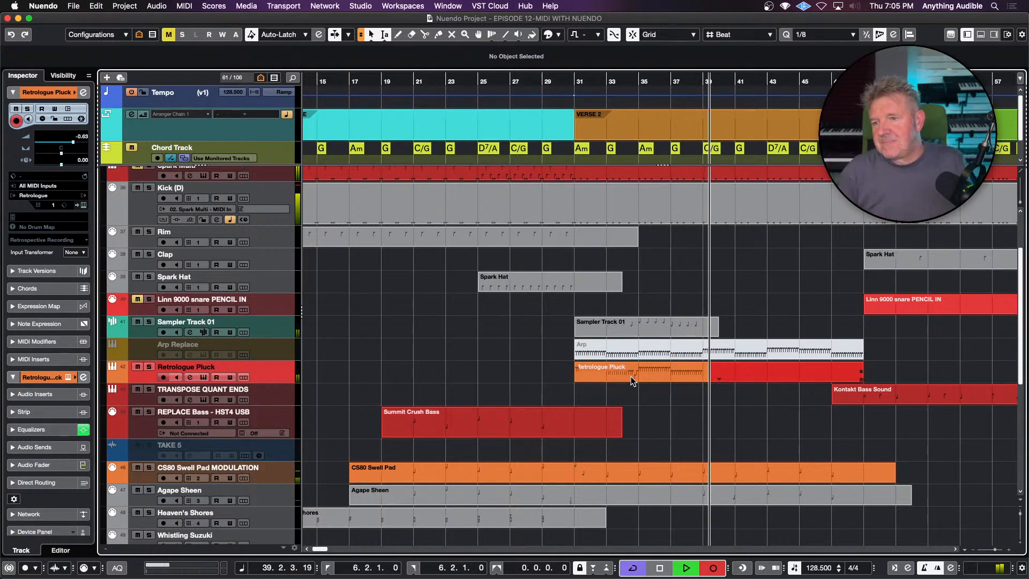
pyautogui.press('space')
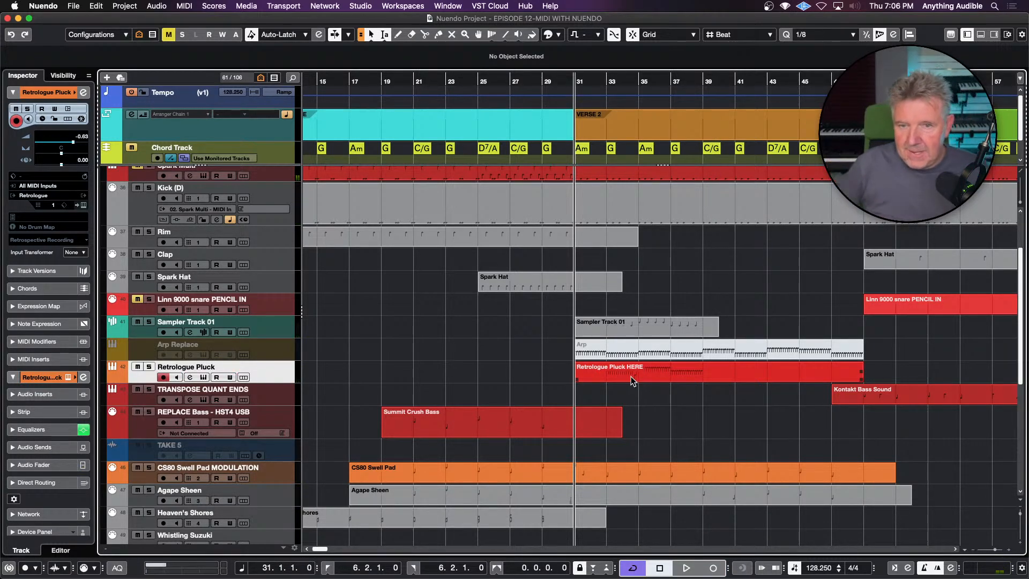
# - Lower the audio fader of Sampler Track 01 to about -7.09 dB and reselect the Retrologue Pluck track
pyautogui.click(284, 332)
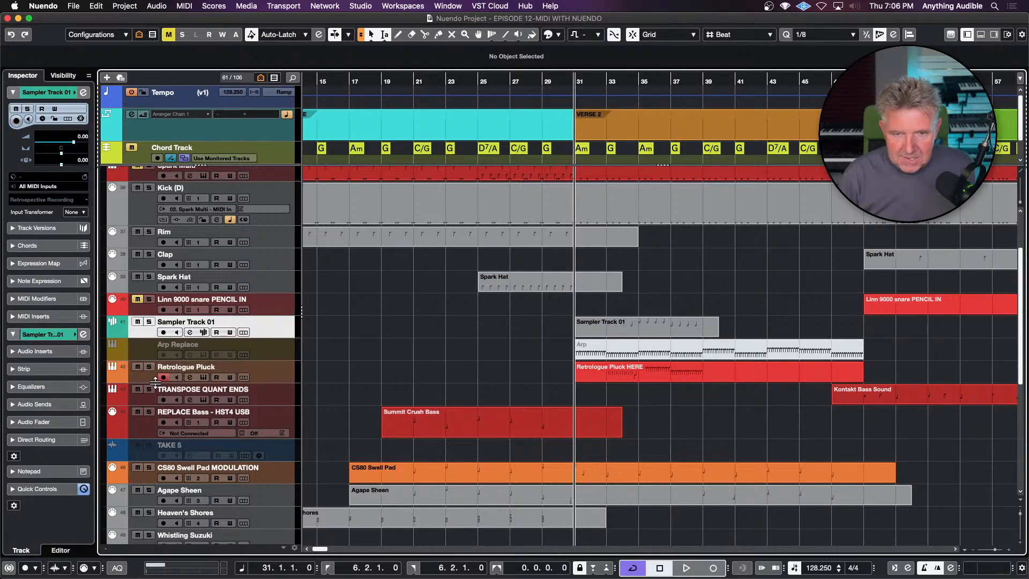
pyautogui.click(59, 425)
pyautogui.moveTo(31, 418); pyautogui.dragTo(34, 432)
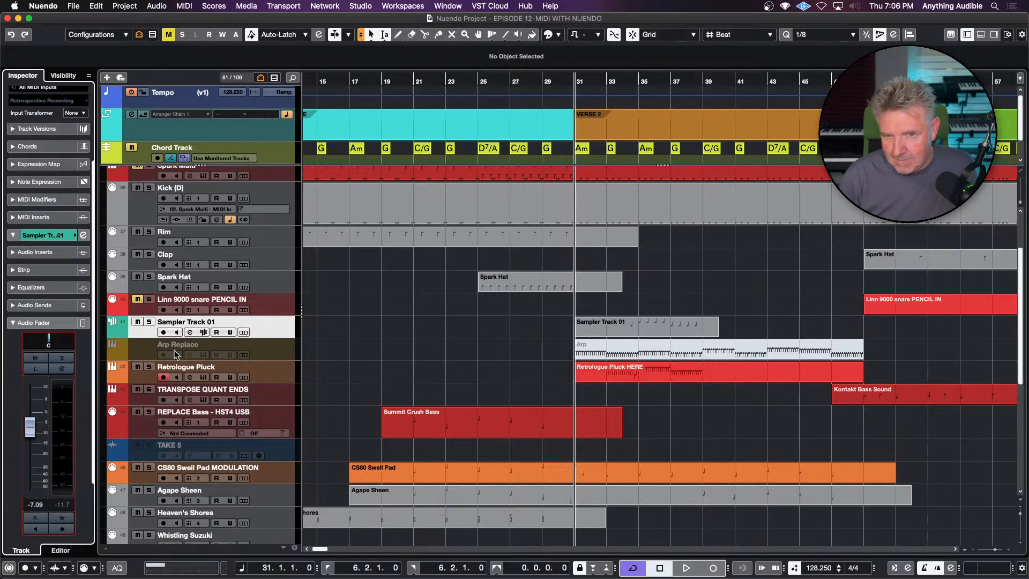
pyautogui.click(143, 375)
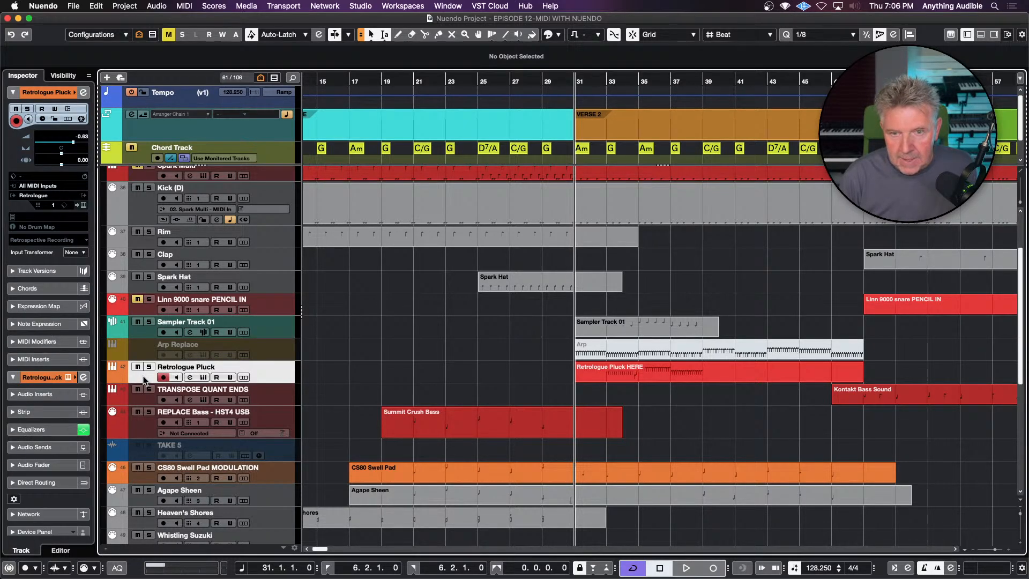
# - Select the Retrologue Pluck HERE part and play the arrangement back from bar 31, then stop
pyautogui.click(607, 381)
pyautogui.press('space')
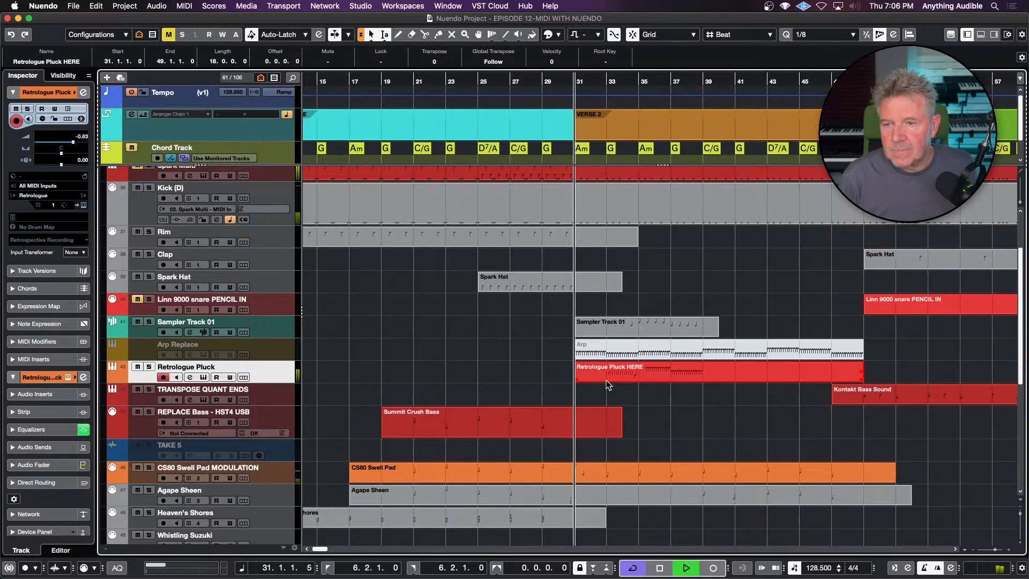
pyautogui.press('space')
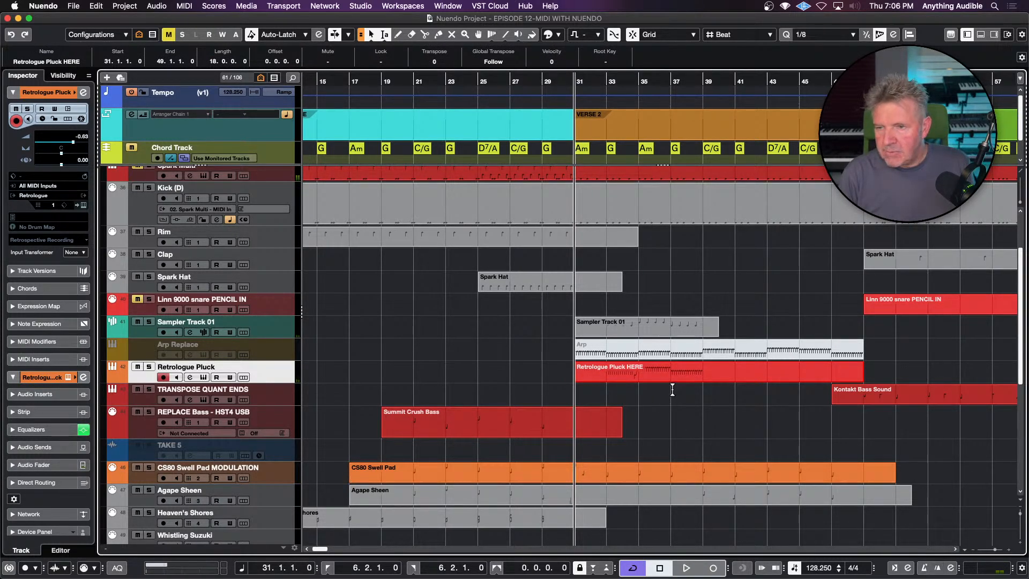
# - Lower the audio fader of Sampler Track 01 to -10.2 dB during playback from bar 31, then stop
pyautogui.press('space')
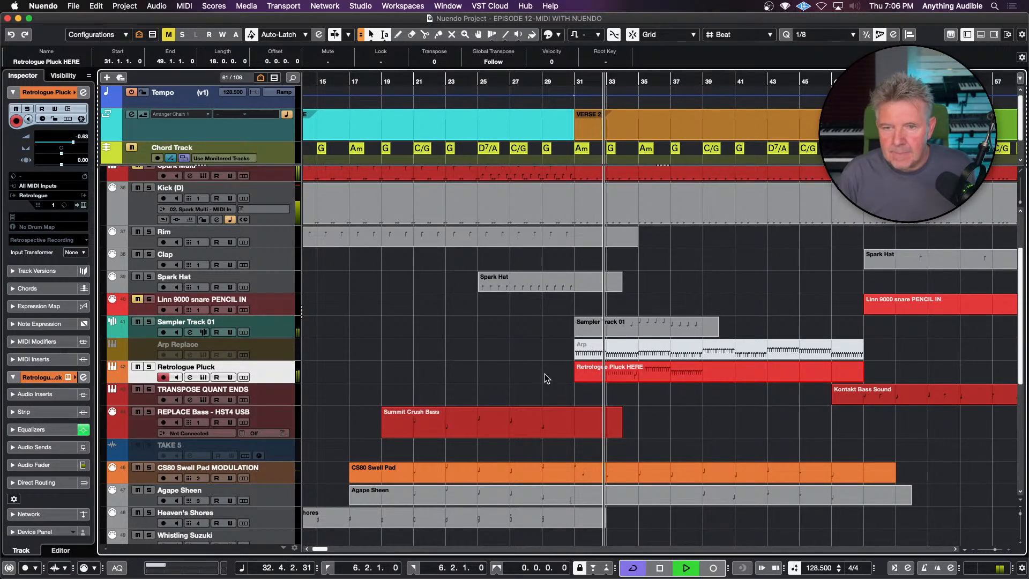
pyautogui.click(276, 335)
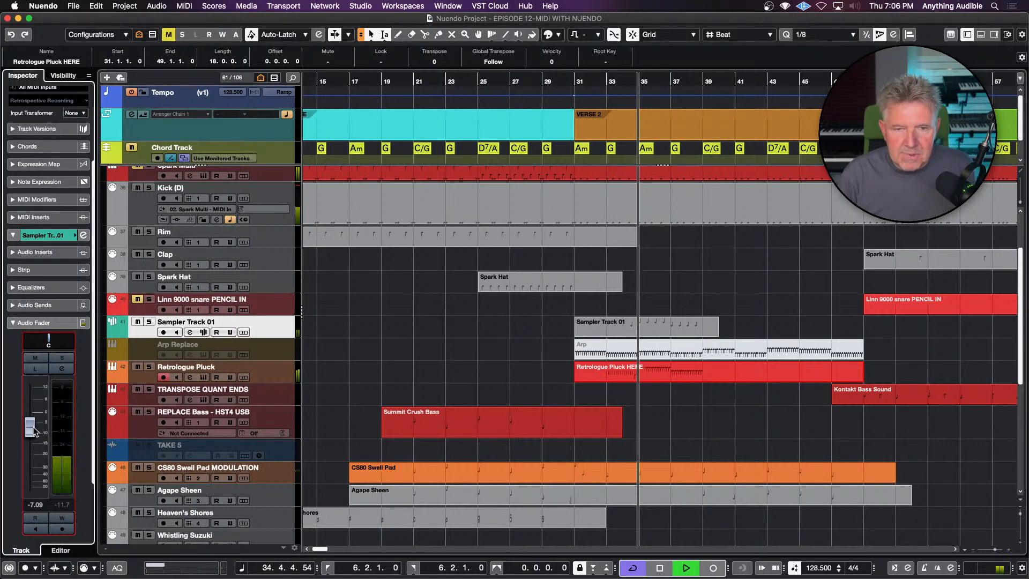
pyautogui.moveTo(32, 432); pyautogui.dragTo(32, 439)
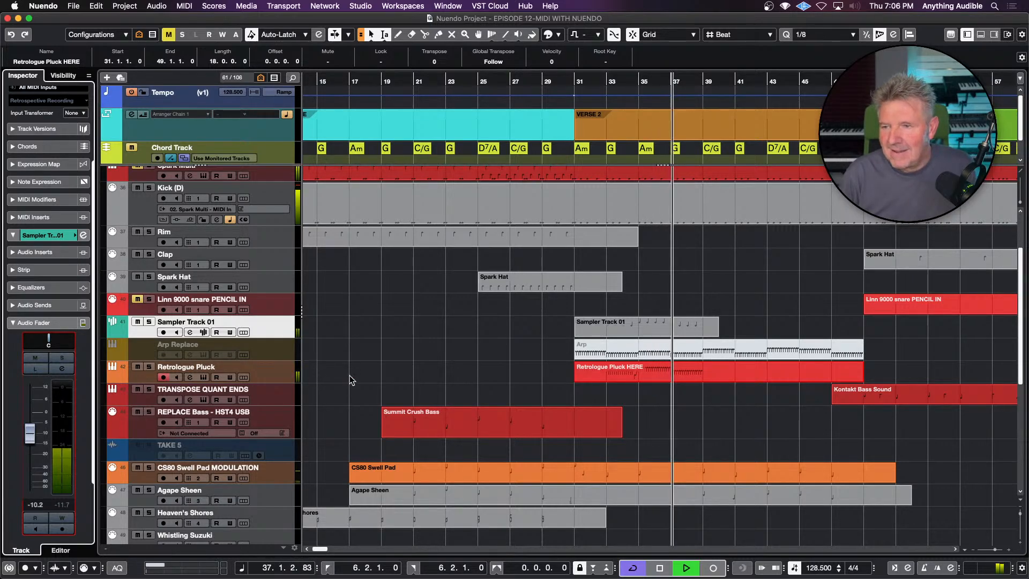
pyautogui.press('space')
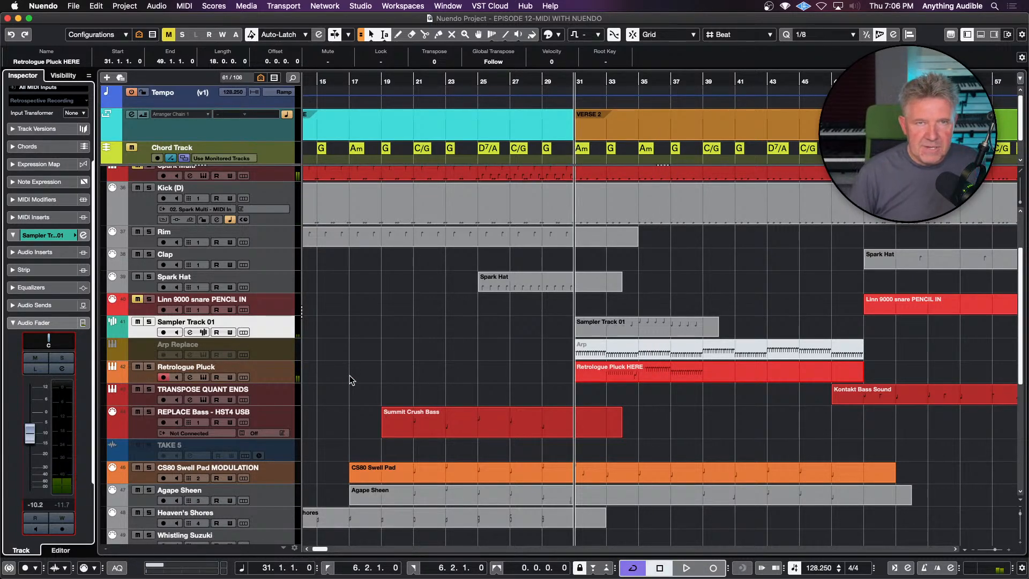
# - Open the Retrologue Pluck HERE part in the note editor, examine its recorded notes and velocities, and close the editor
pyautogui.click(609, 378)
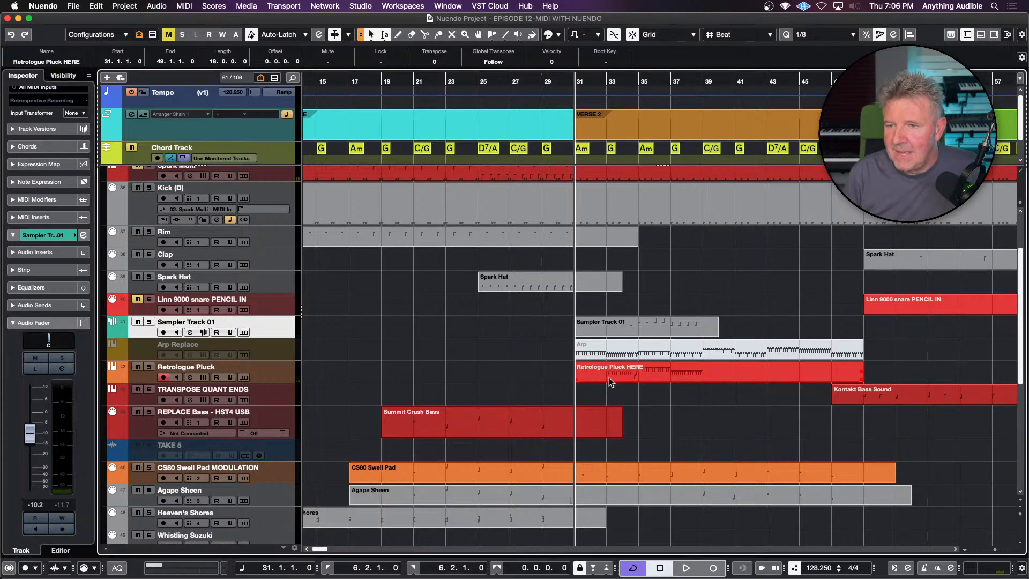
pyautogui.doubleClick(609, 377)
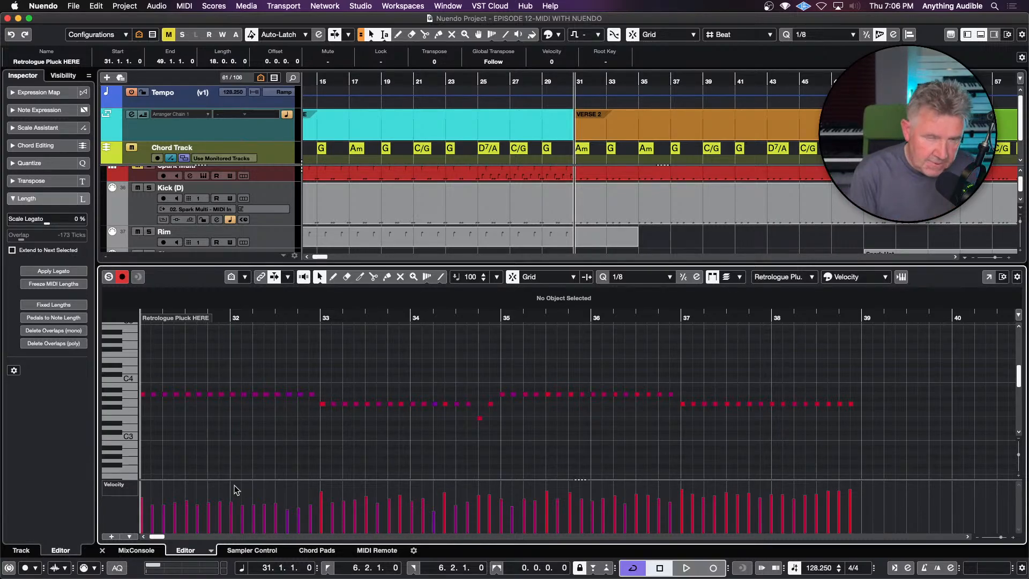
pyautogui.press('super+alt+e')
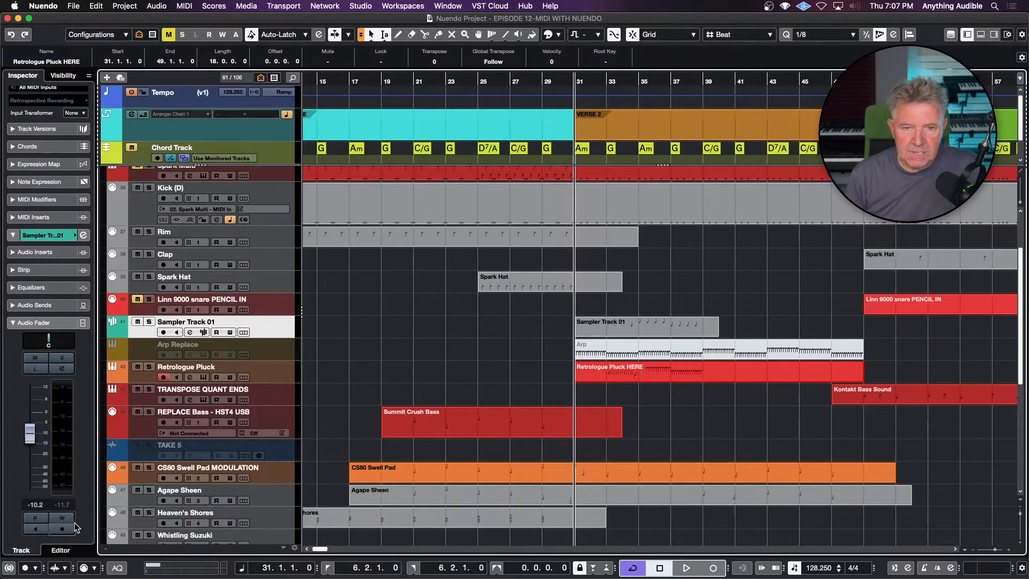
# - Review the MIDI record modes with Merge and Mix selected, then switch Auto Quantize on and back off
pyautogui.click(84, 568)
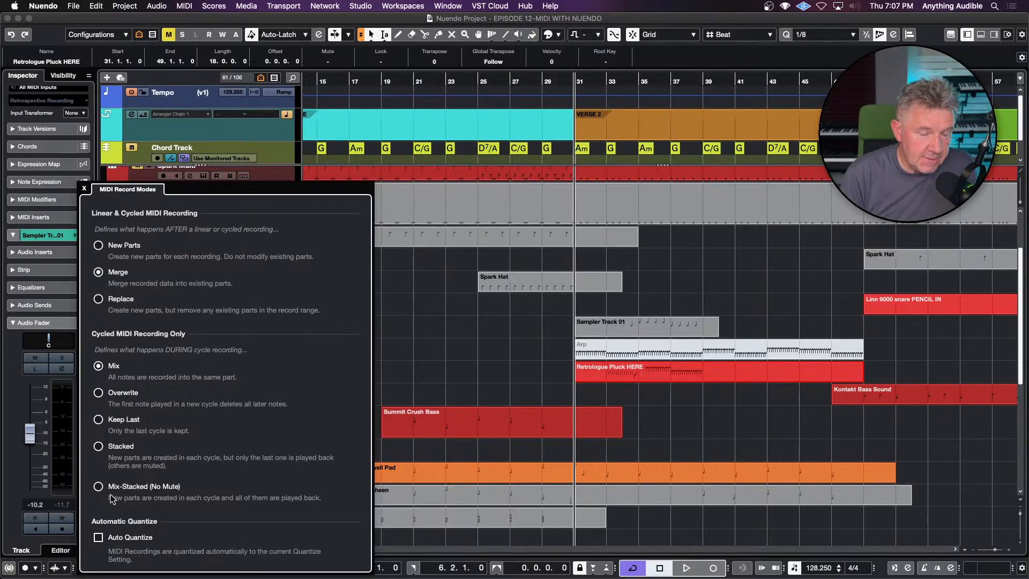
pyautogui.click(85, 188)
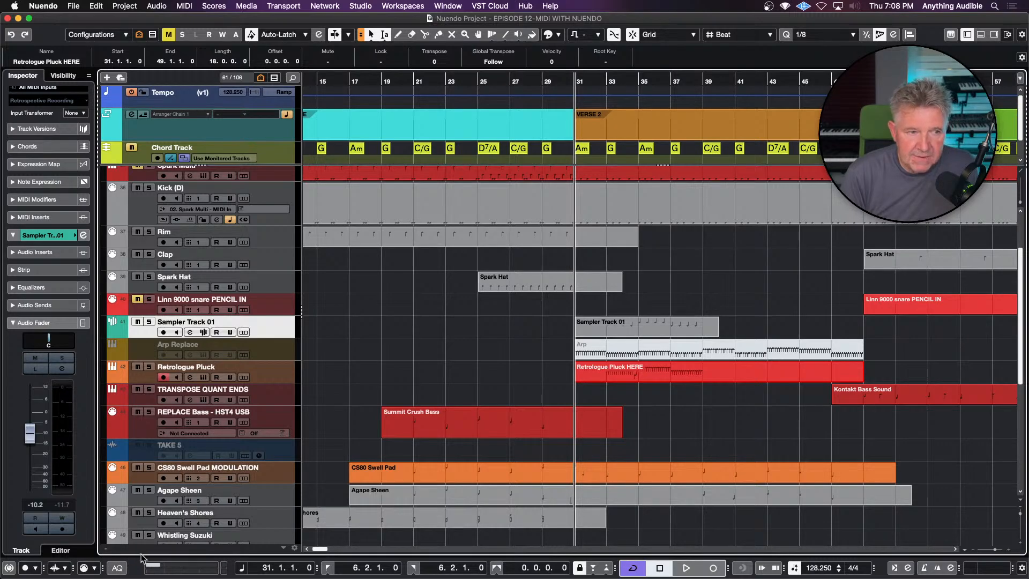
pyautogui.click(118, 568)
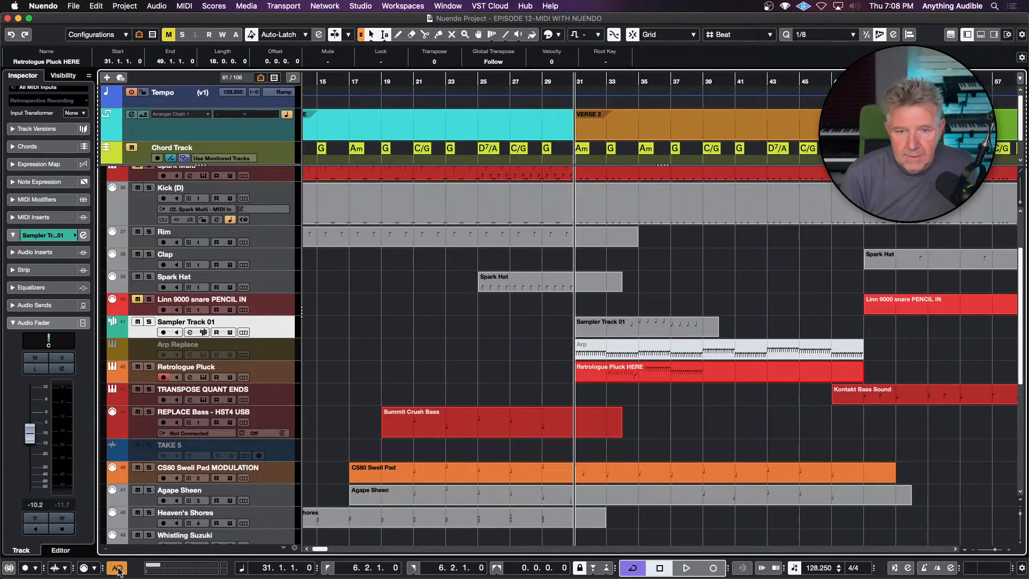
pyautogui.click(118, 569)
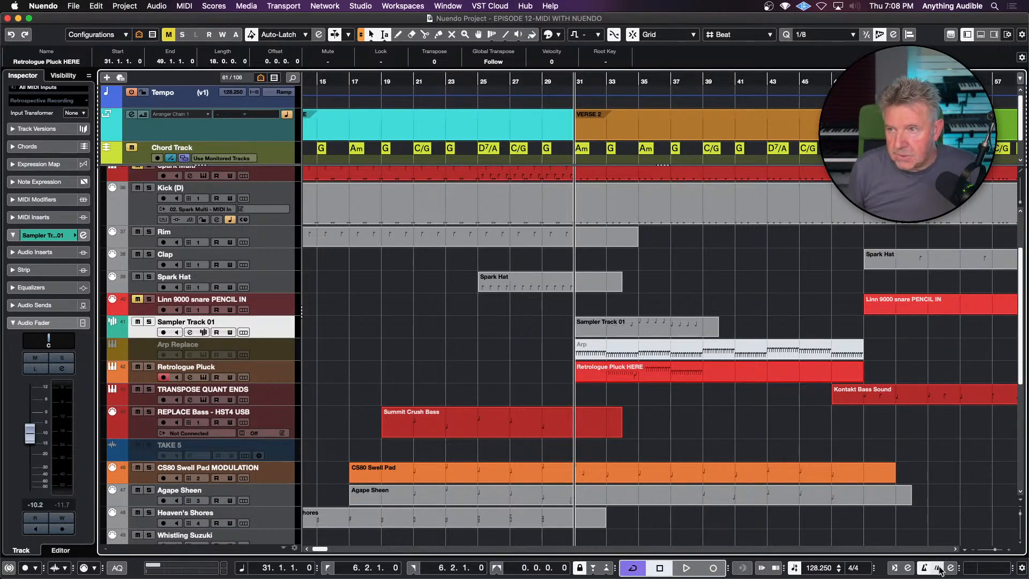
# - Record MIDI into the Retrologue Pluck HERE part from bar 31 to beyond bar 43, stop, and reselect the part
pyautogui.press('KP_Multiply')
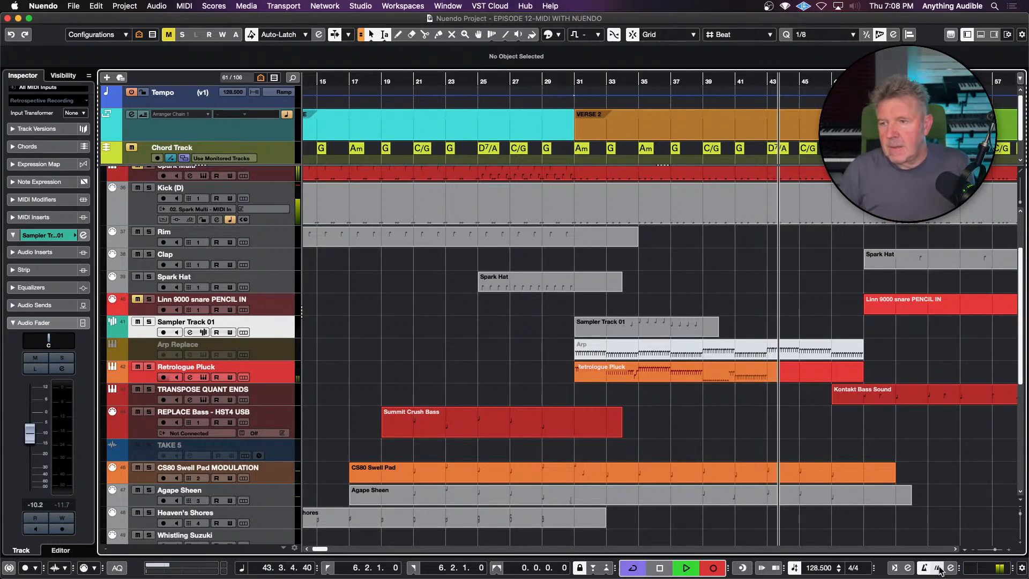
pyautogui.press('space')
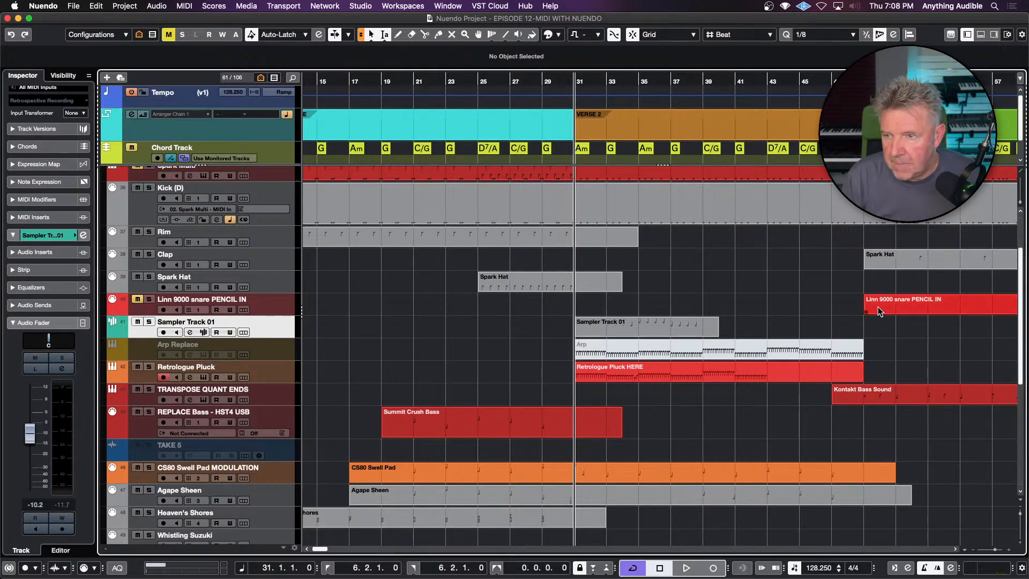
pyautogui.click(683, 378)
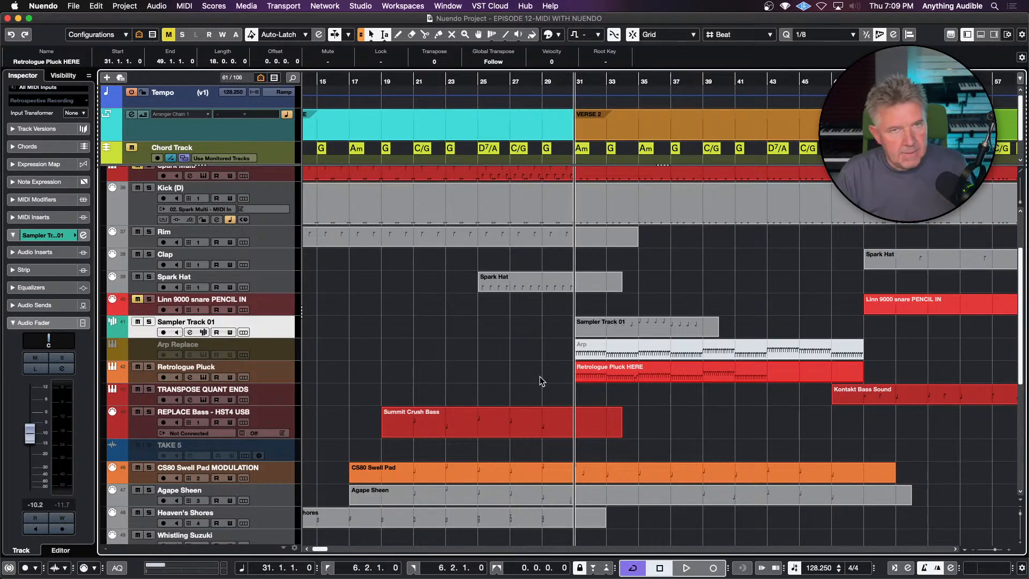
# - Select the Piano part at bar 19 on the Halion Piano track, view its HALion Sonic SE instrument, and close it
pyautogui.scroll(-4, 540, 381)
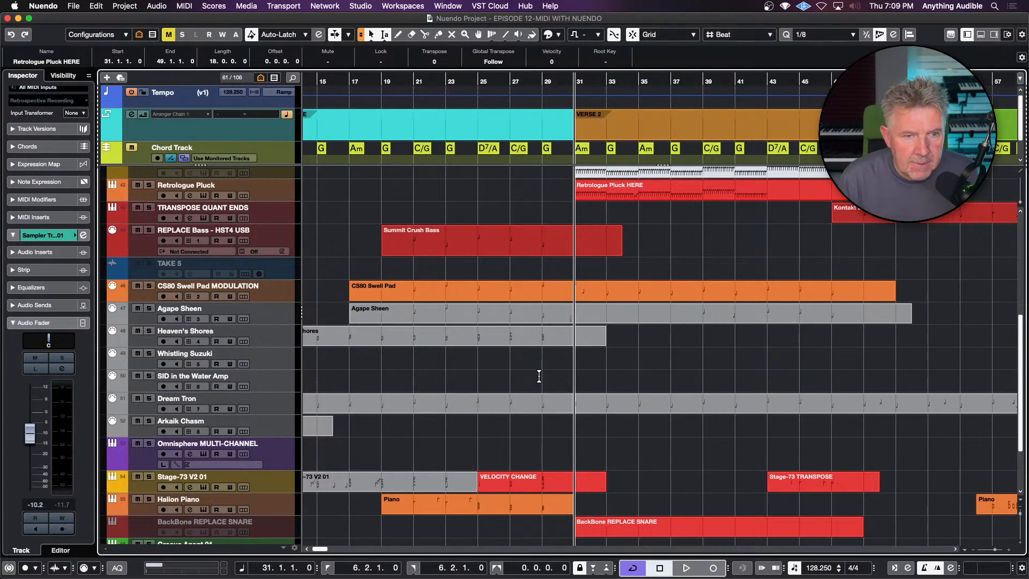
pyautogui.scroll(-2, 540, 376)
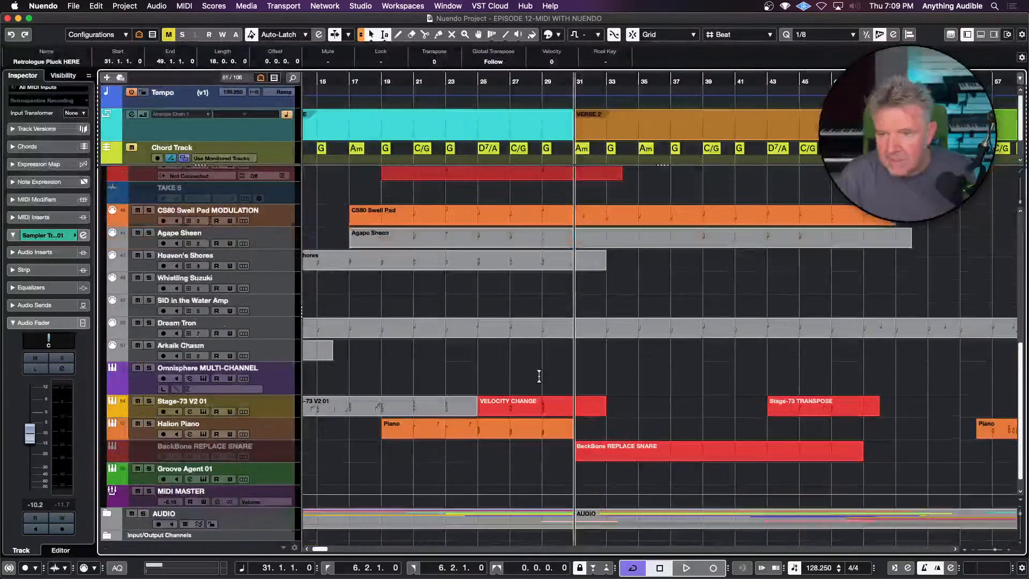
pyautogui.click(462, 438)
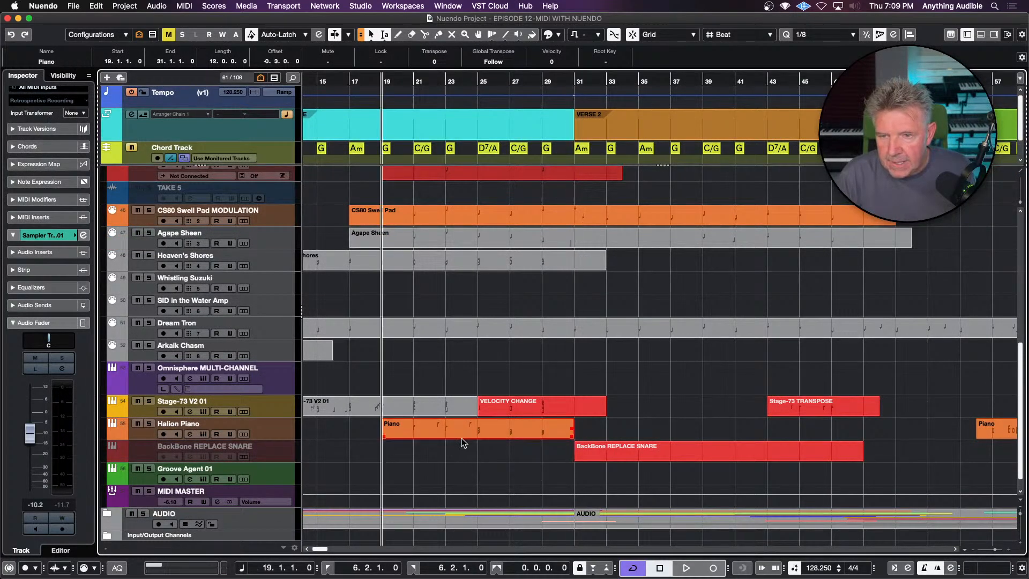
pyautogui.click(204, 435)
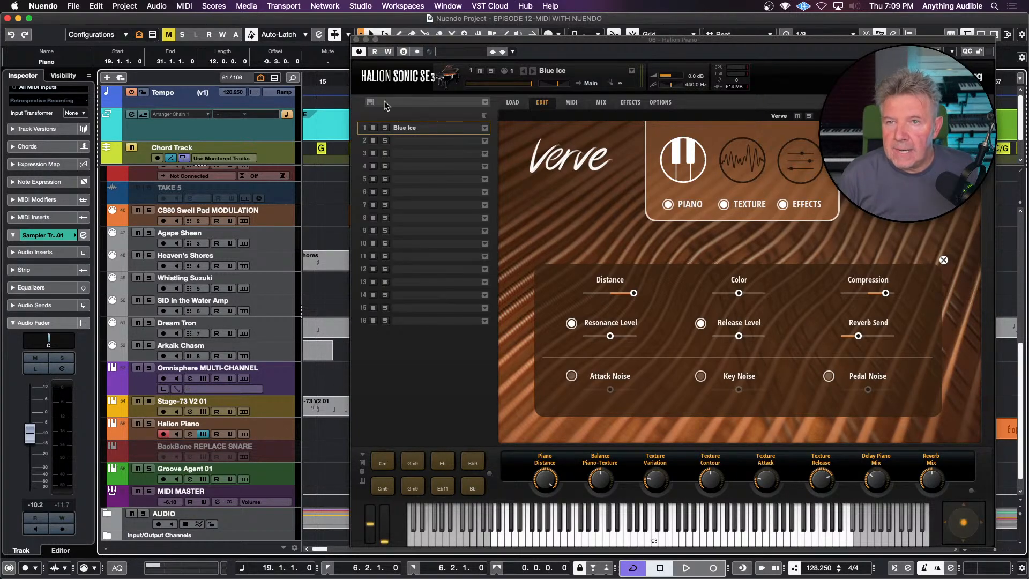
pyautogui.click(356, 40)
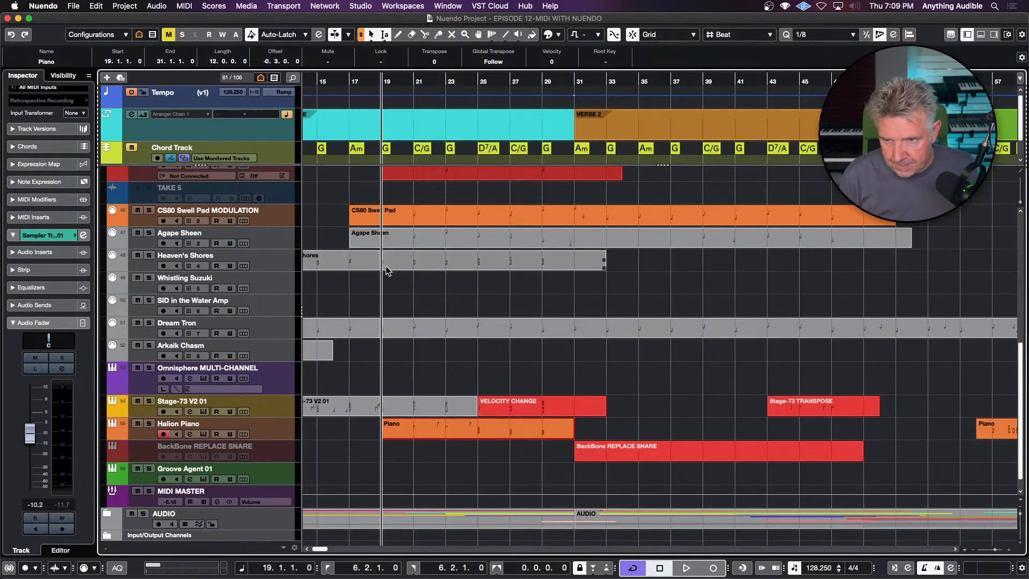
# - Expand the AUDIO folder, look through its rendered audio tracks, and collapse the folder again
pyautogui.click(397, 435)
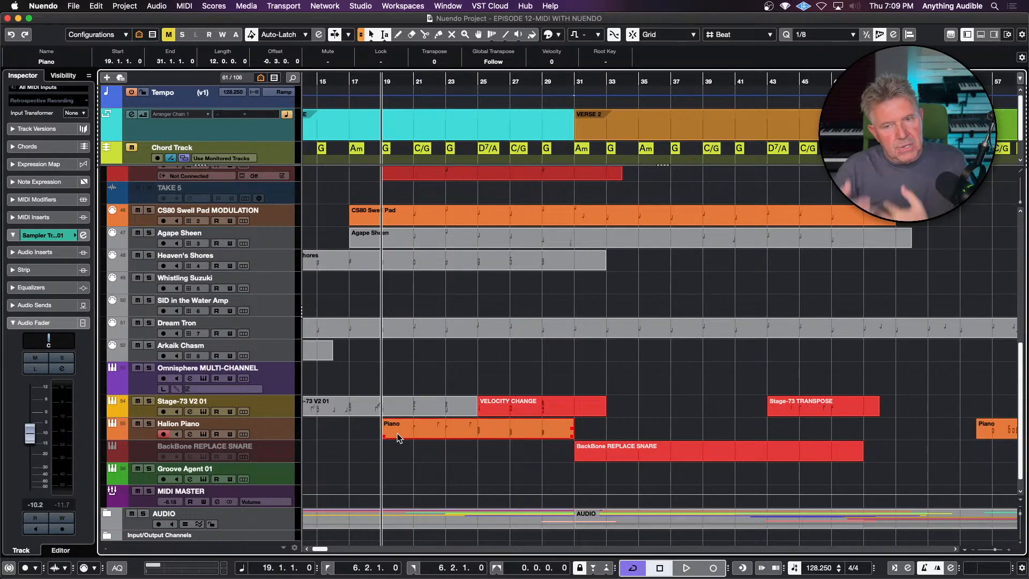
pyautogui.click(357, 448)
pyautogui.scroll(-1, 357, 448)
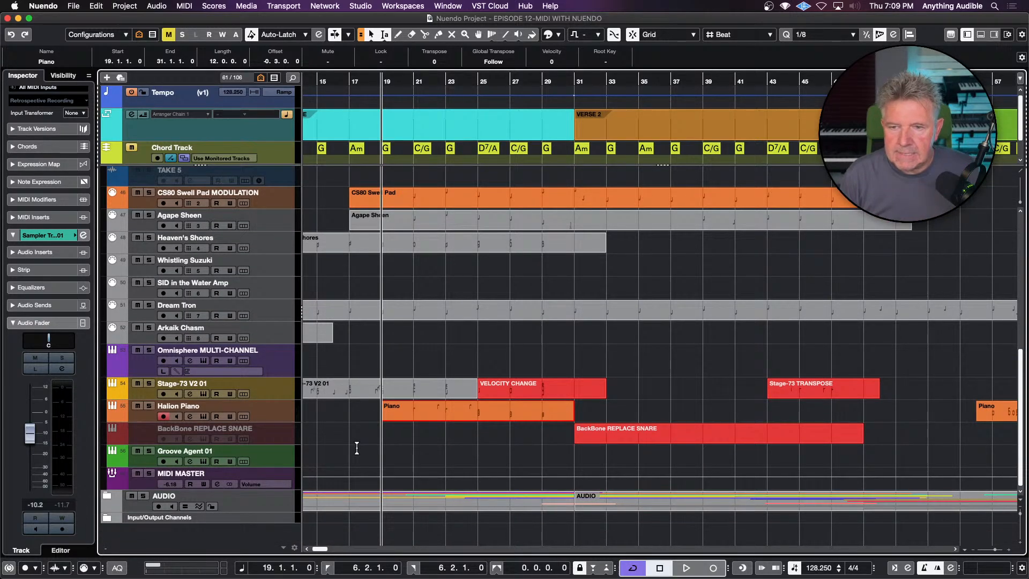
pyautogui.click(107, 496)
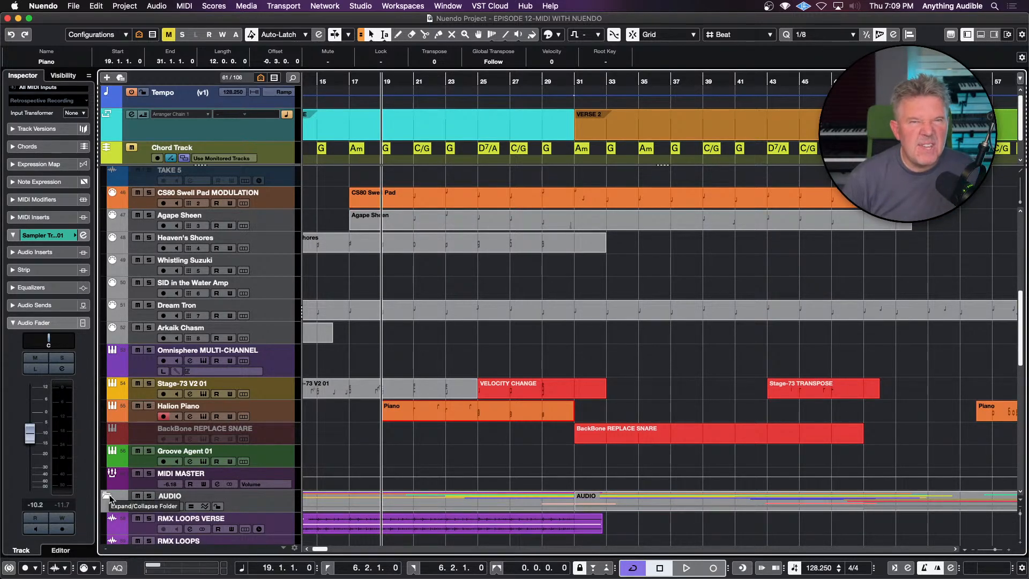
pyautogui.scroll(-5, 375, 470)
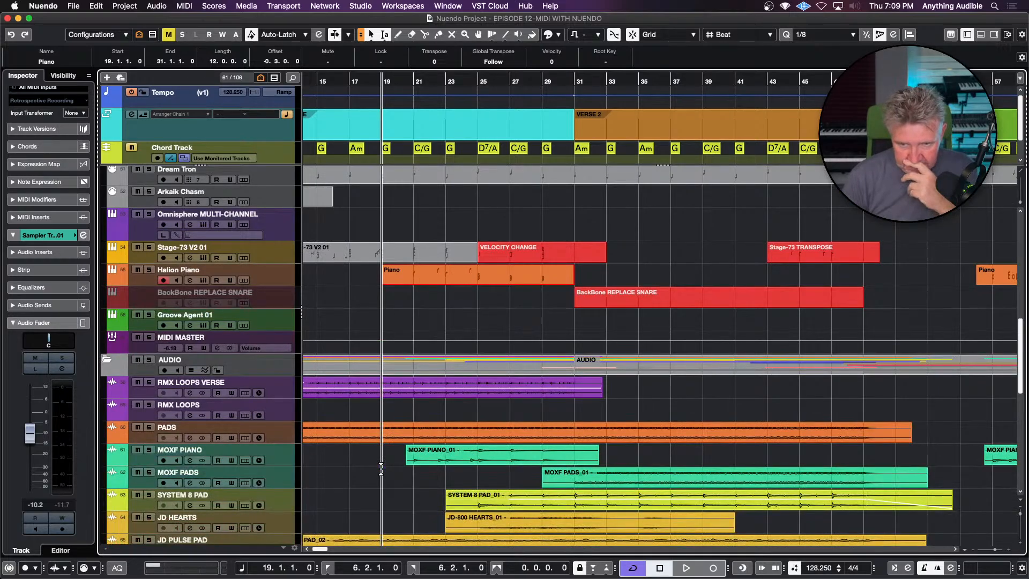
pyautogui.scroll(-5, 381, 470)
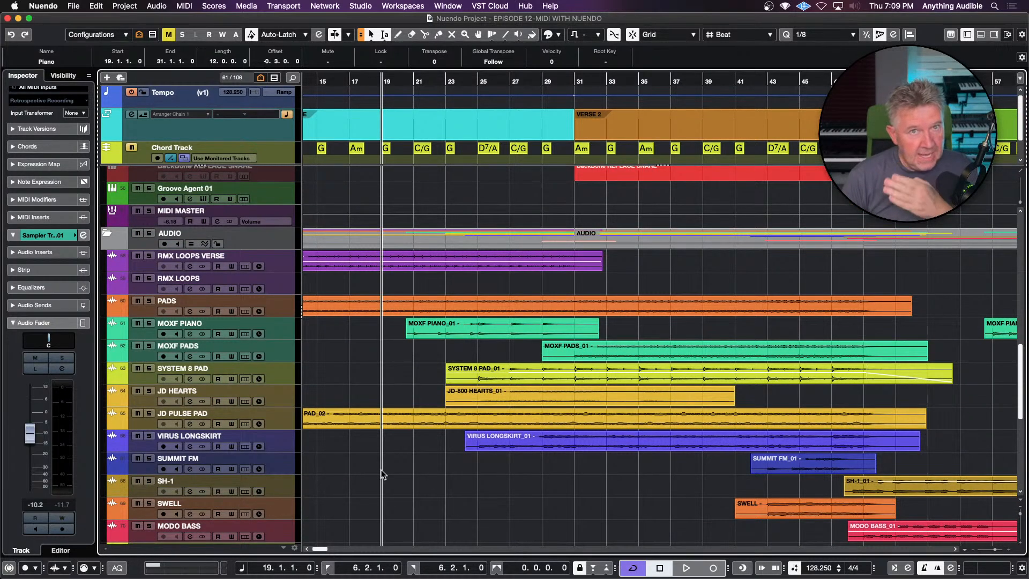
pyautogui.scroll(5, 381, 474)
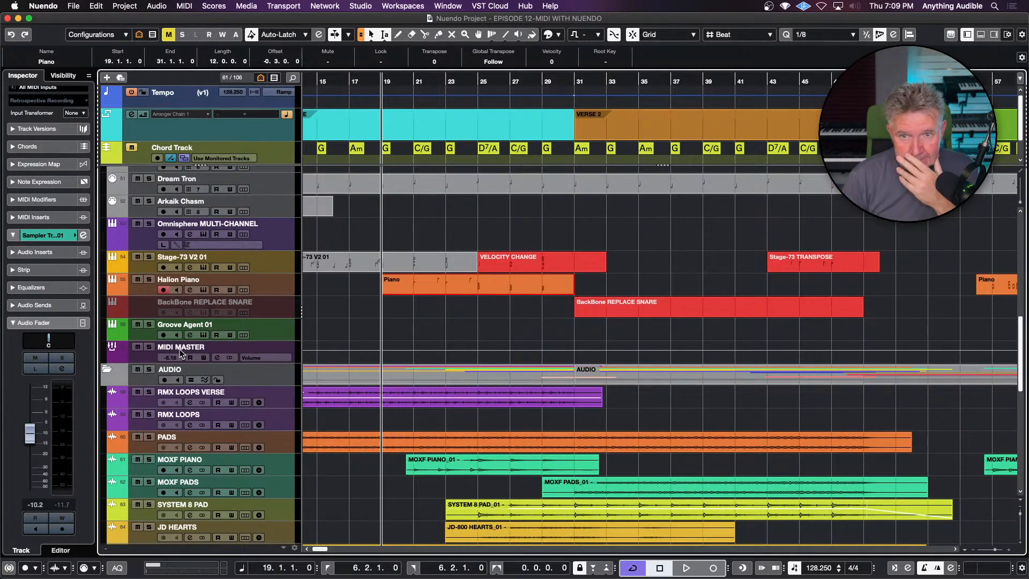
pyautogui.click(108, 370)
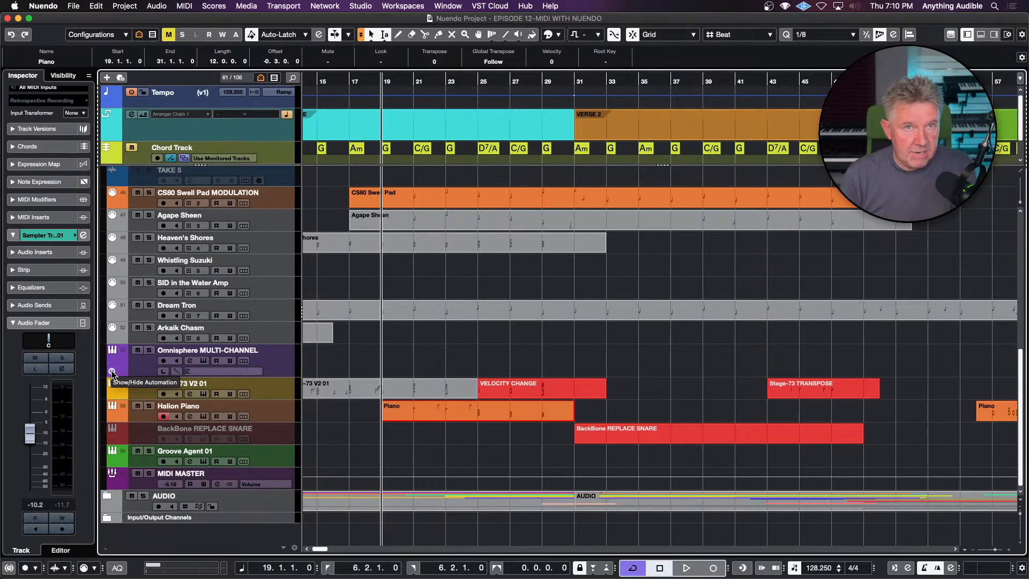
# - Select the Piano part and the Halion Piano track, and briefly view the Render Selection settings before closing them
pyautogui.click(376, 421)
pyautogui.click(413, 416)
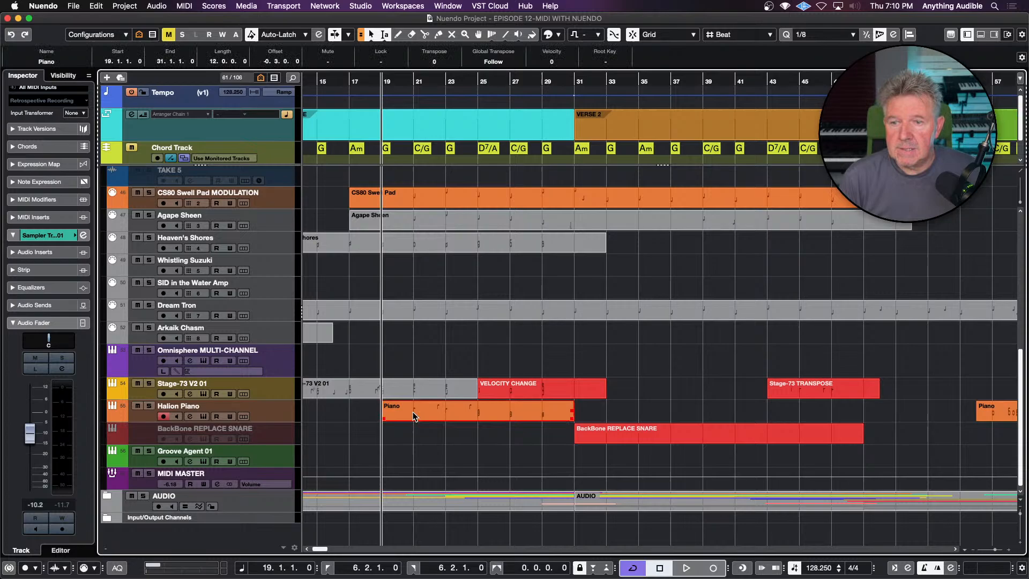
pyautogui.click(281, 413)
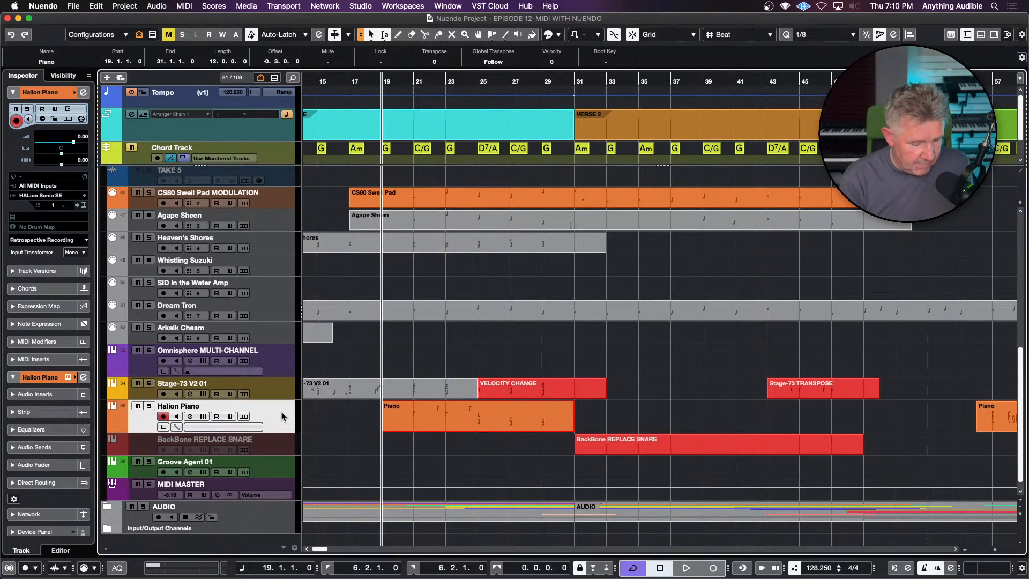
pyautogui.press('super+shift+r')
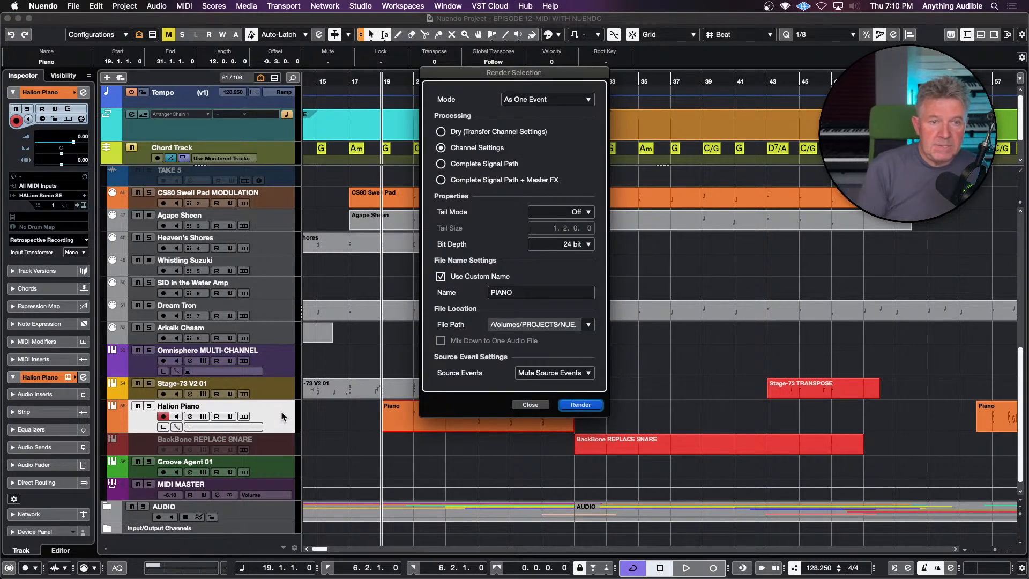
pyautogui.click(528, 404)
# - Render the selected Piano part in place with Channel Settings processing, setting the Tail Mode to Bars & Beats and keeping the custom name PIANO
pyautogui.click(78, 7)
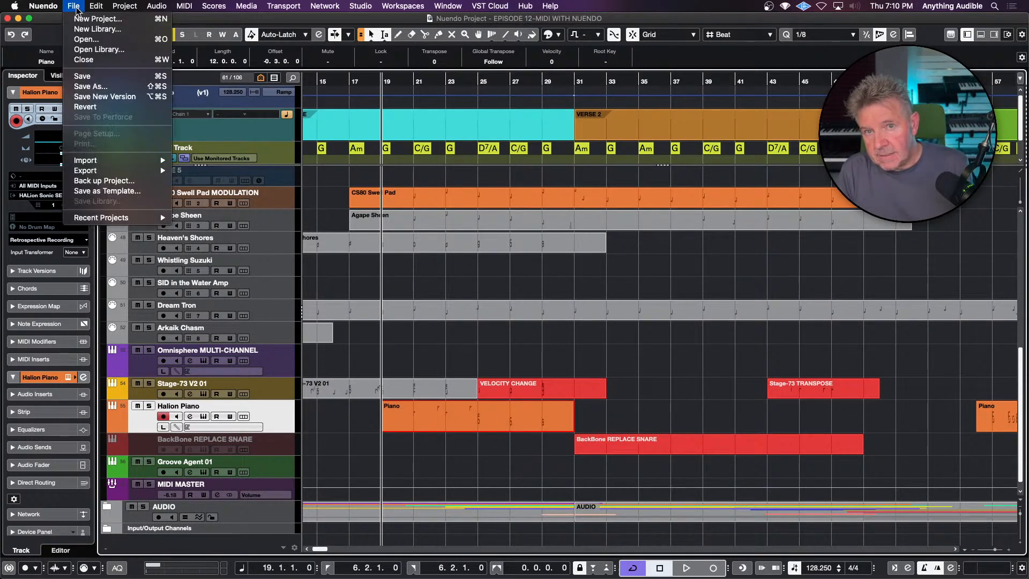
pyautogui.moveTo(96, 7)
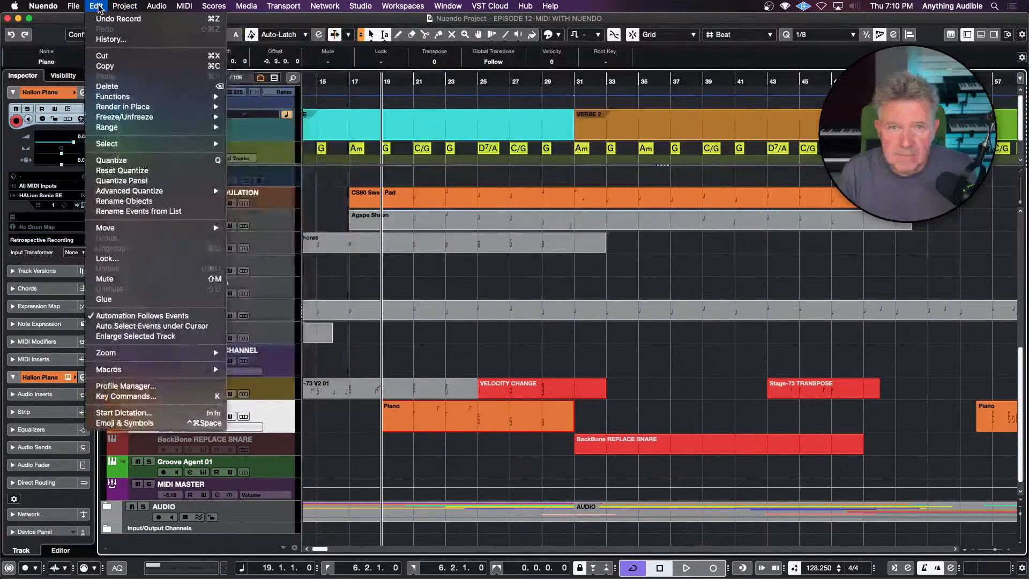
pyautogui.moveTo(123, 106)
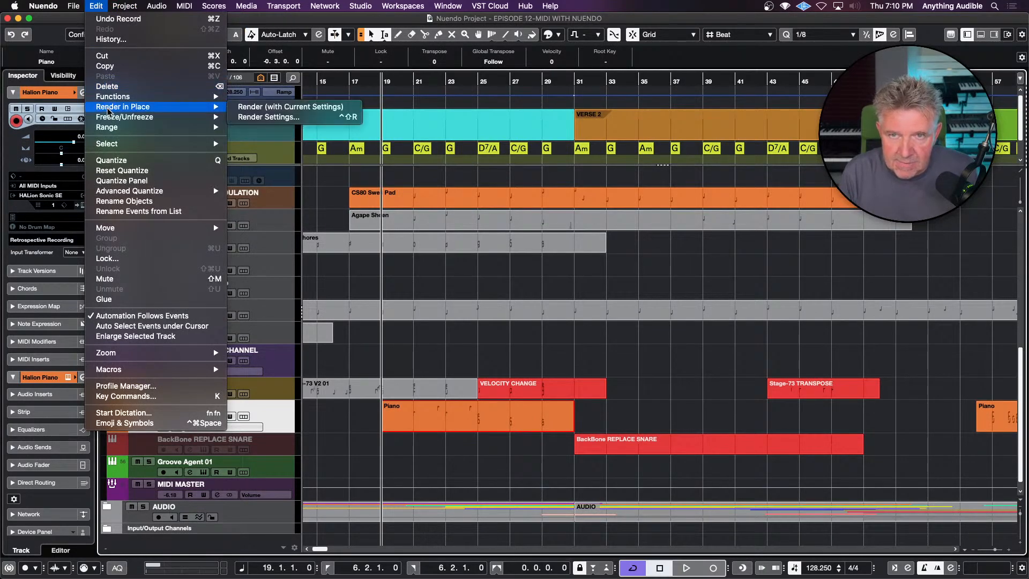
pyautogui.click(276, 119)
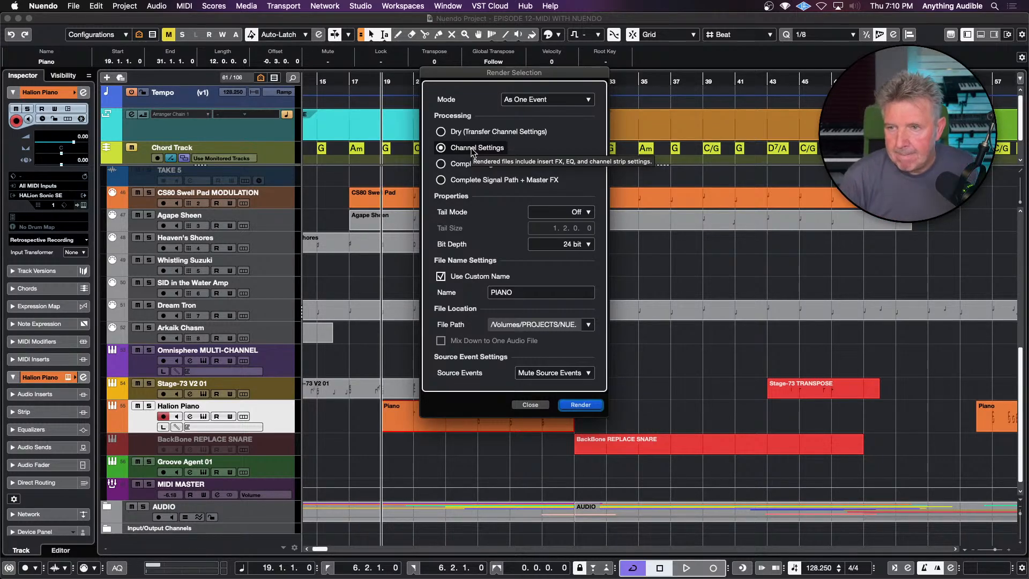
pyautogui.click(589, 213)
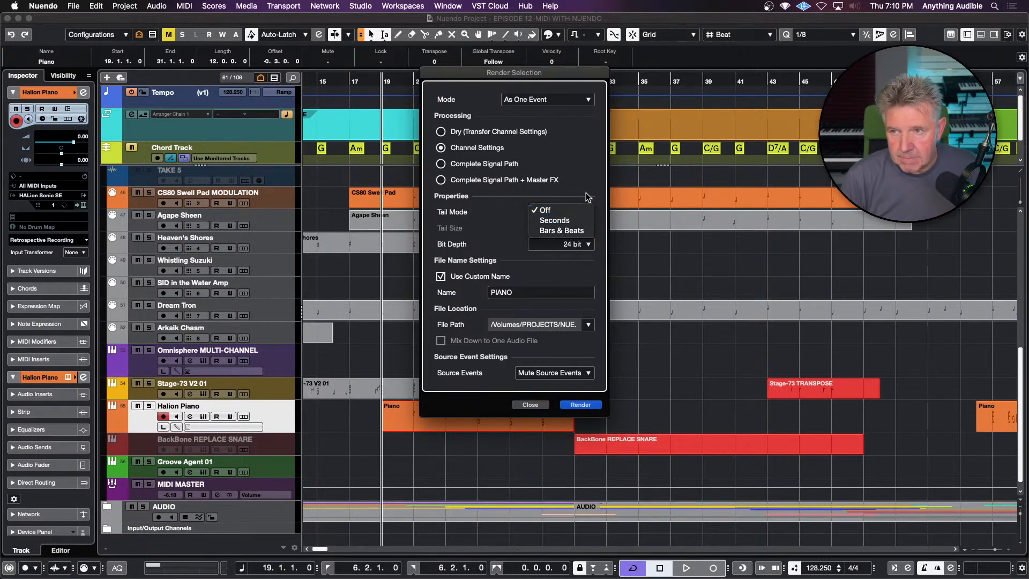
pyautogui.click(589, 215)
pyautogui.click(590, 215)
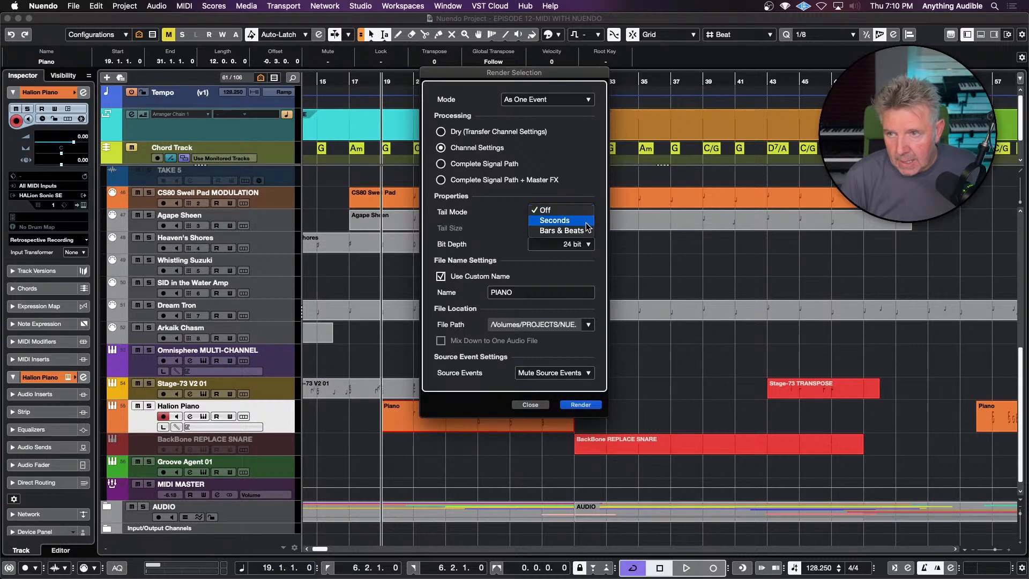
pyautogui.click(588, 230)
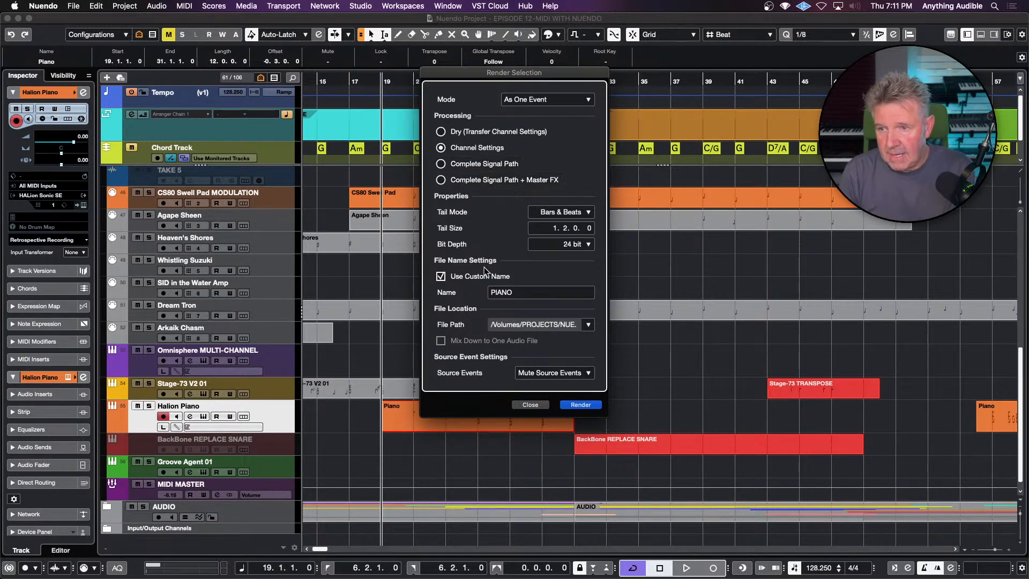
pyautogui.click(584, 405)
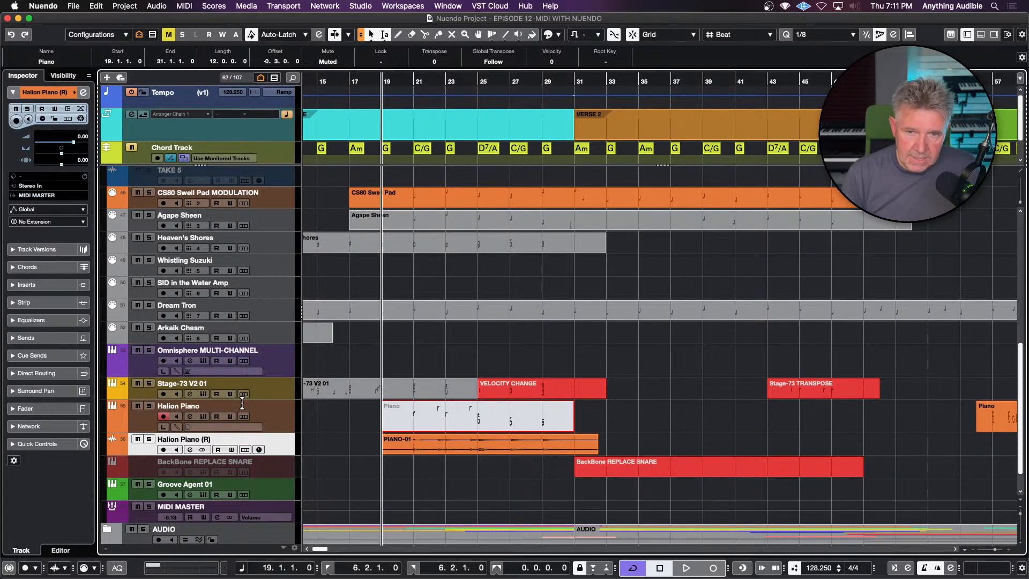
# - Select the original Halion Piano track, view its HALion Sonic SE instrument again, and close the instrument window
pyautogui.click(150, 421)
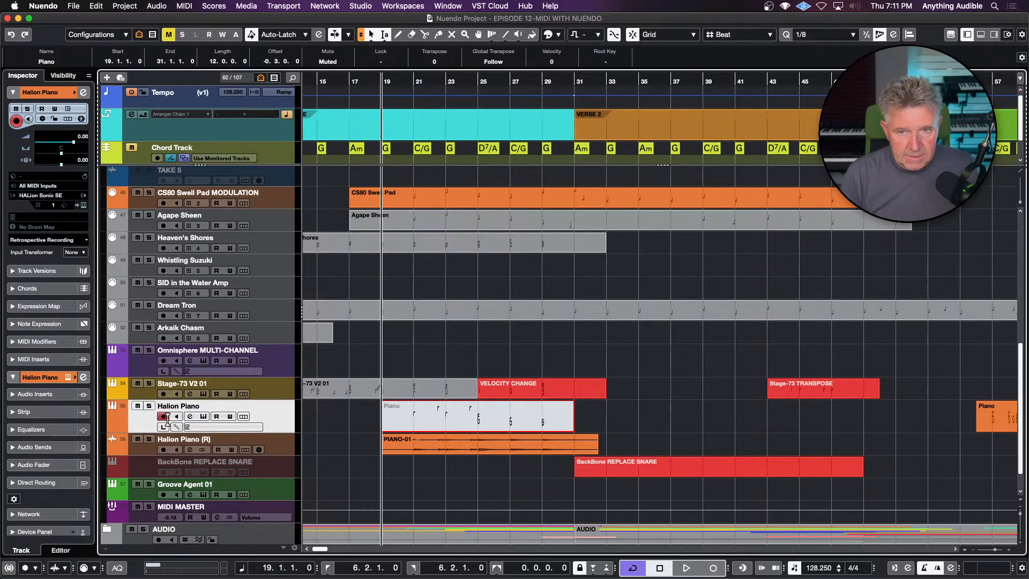
pyautogui.click(203, 417)
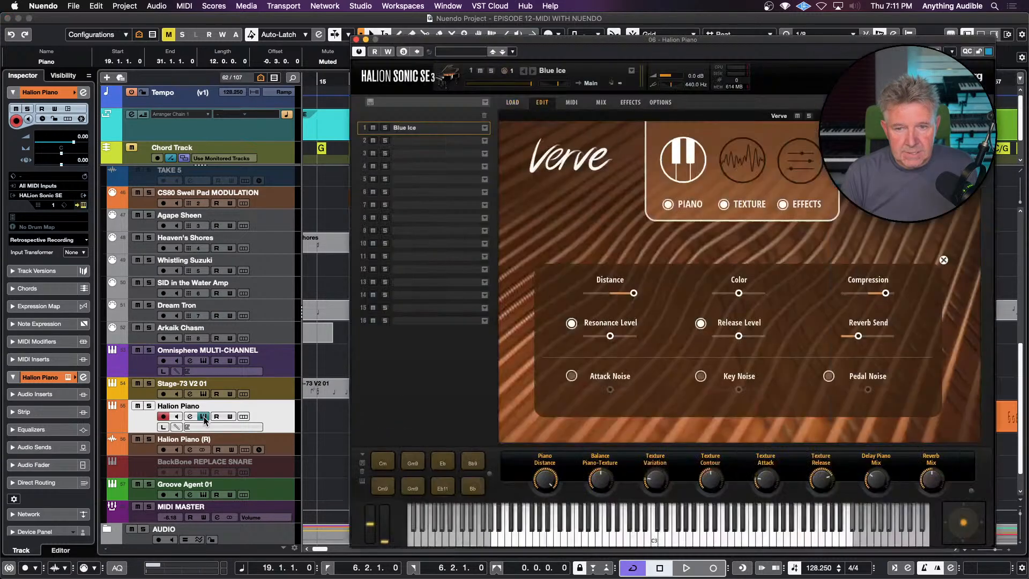
pyautogui.click(356, 39)
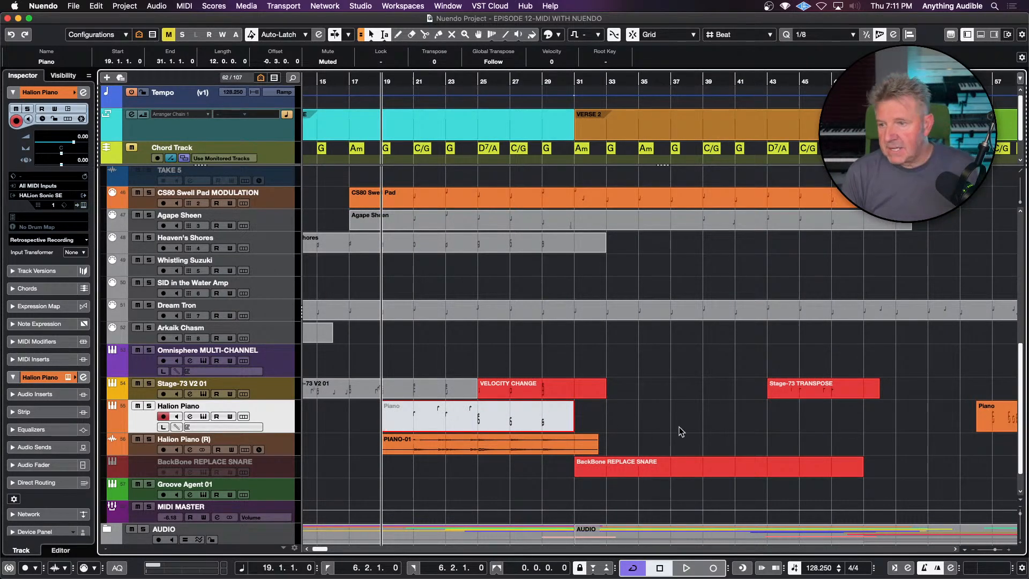
# - Disarm recording on the Halion Piano track and play the project from bar 19 to hear the rendered piano audio
pyautogui.hscroll(5, 680, 427)
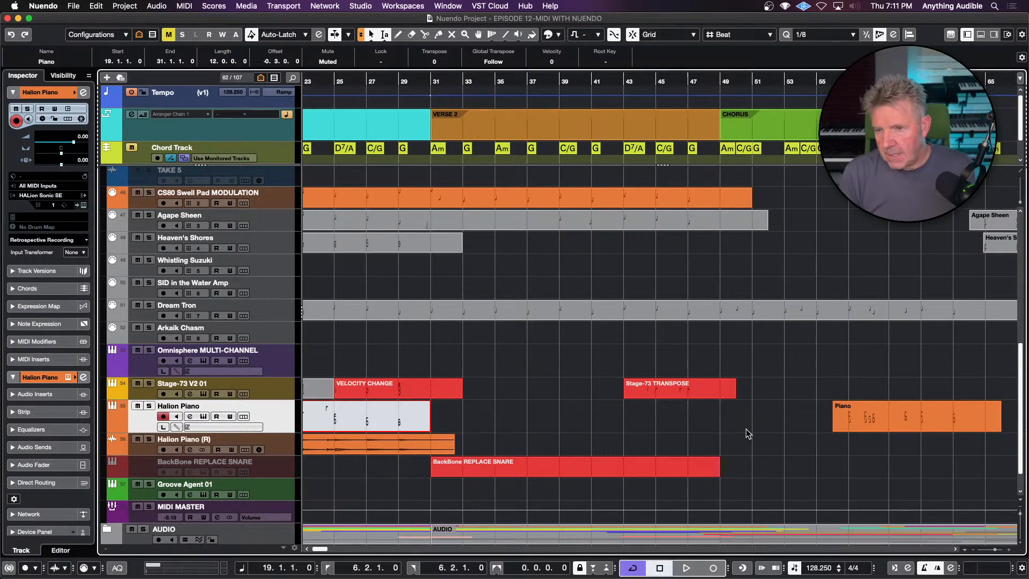
pyautogui.hscroll(-8, 746, 429)
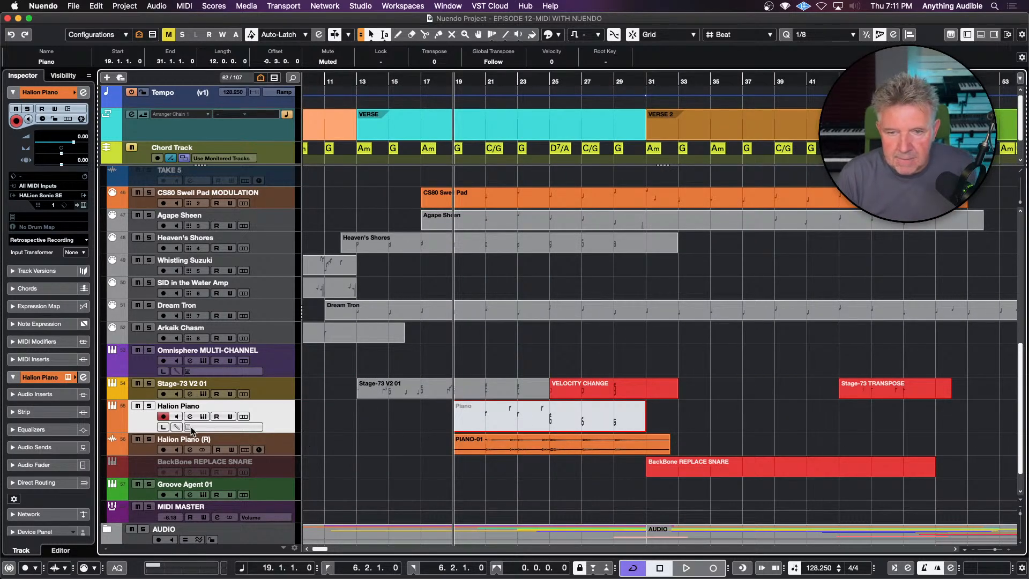
pyautogui.click(164, 415)
pyautogui.press('space')
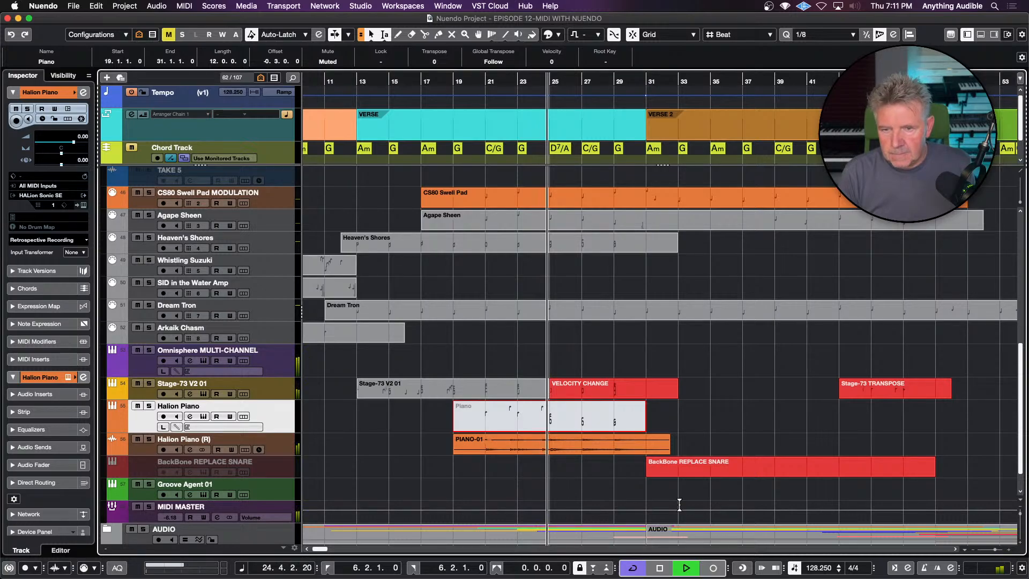
pyautogui.press('space')
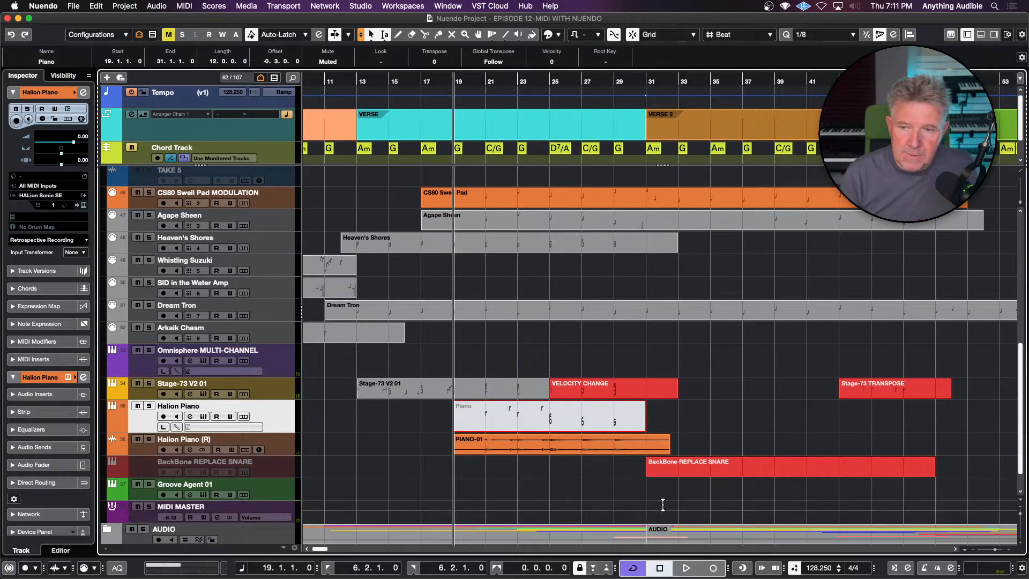
# - Delete the PIANO-01 audio event and set the Halion Piano (R) track's input to the BOUNCE bus
pyautogui.click(548, 452)
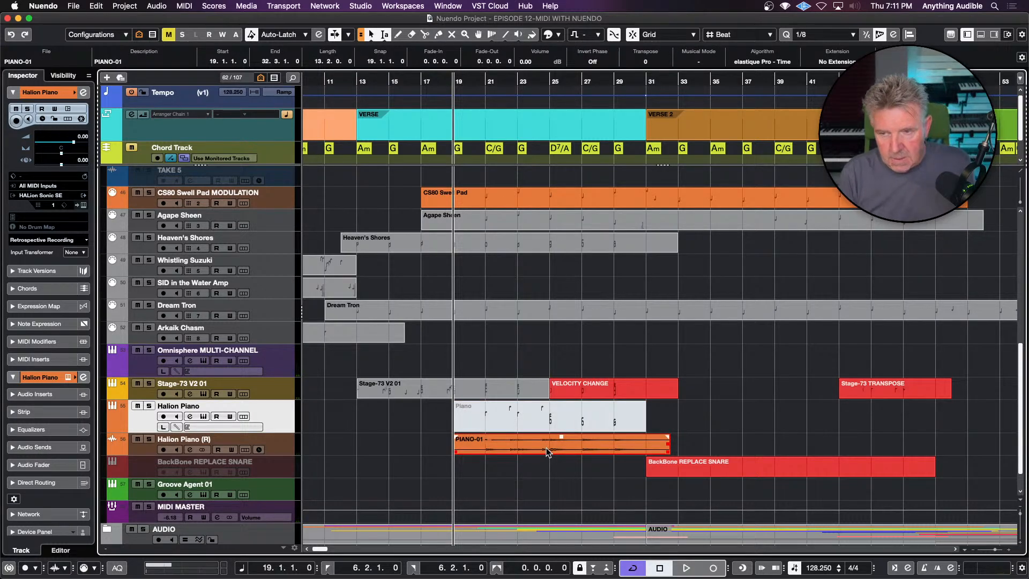
pyautogui.press('Delete')
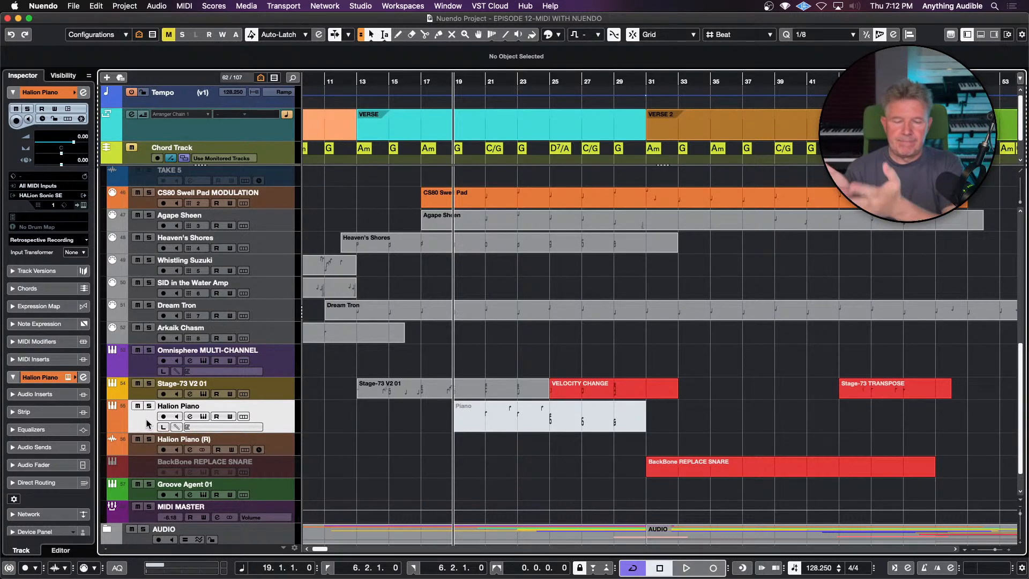
pyautogui.click(147, 453)
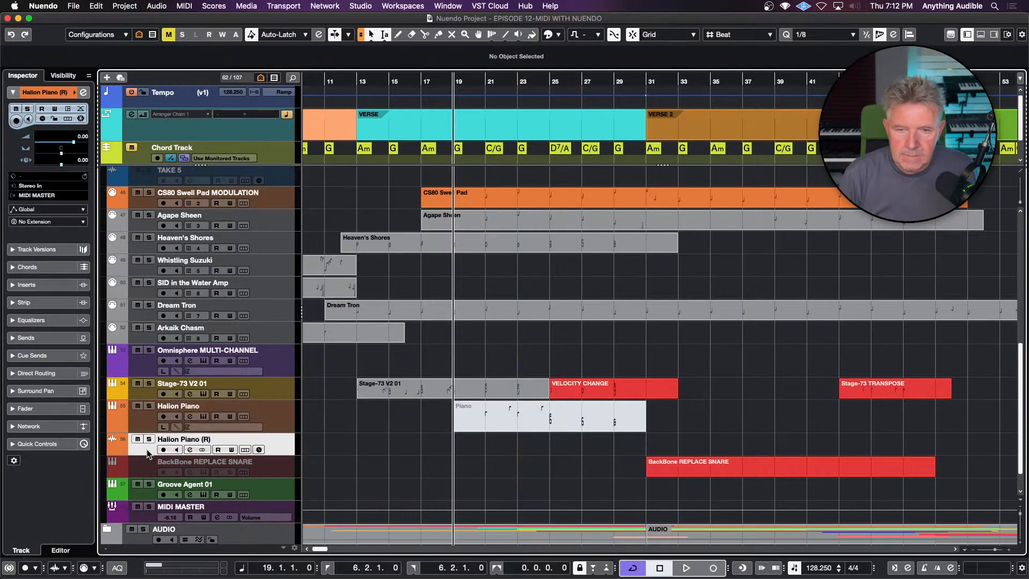
pyautogui.hotkey('alt', 'Down')
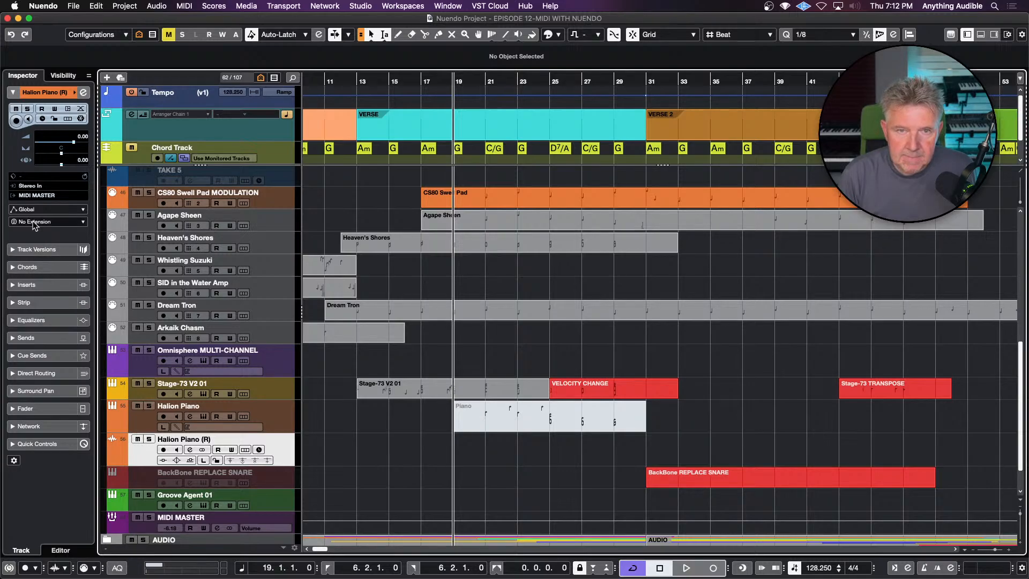
pyautogui.click(37, 187)
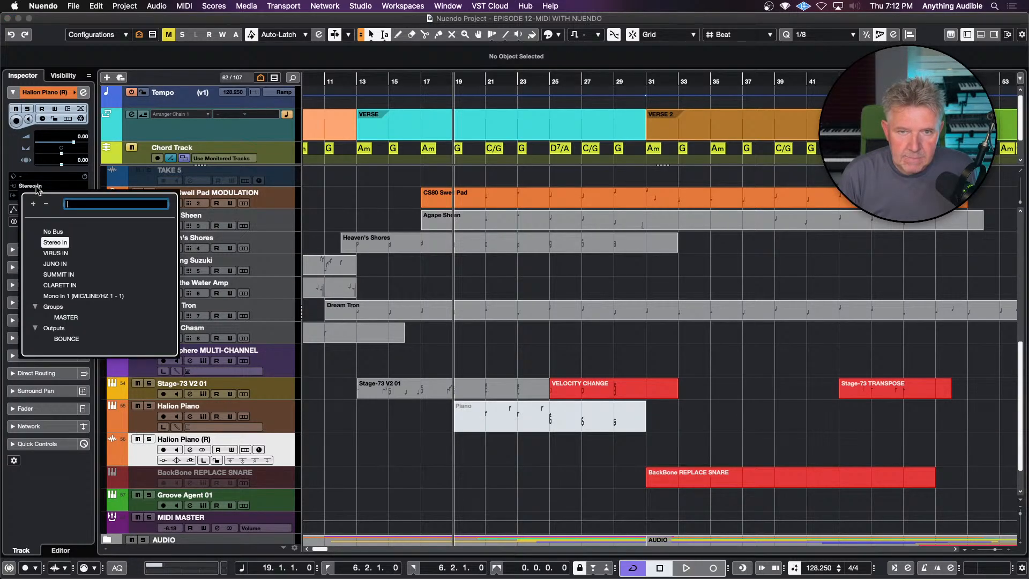
pyautogui.click(66, 339)
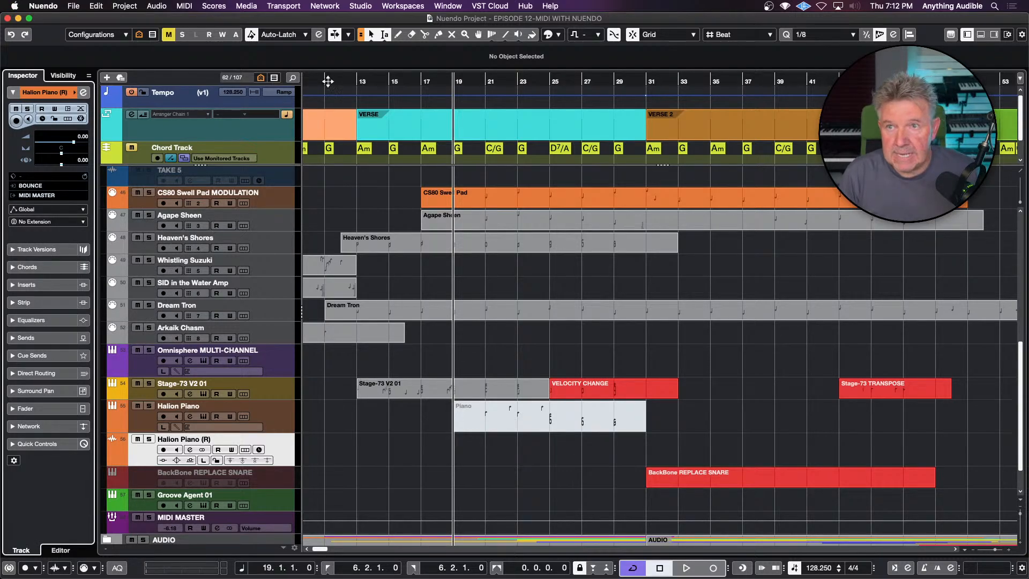
# - Review the BOUNCE output bus in the Audio Connections outputs
pyautogui.click(366, 6)
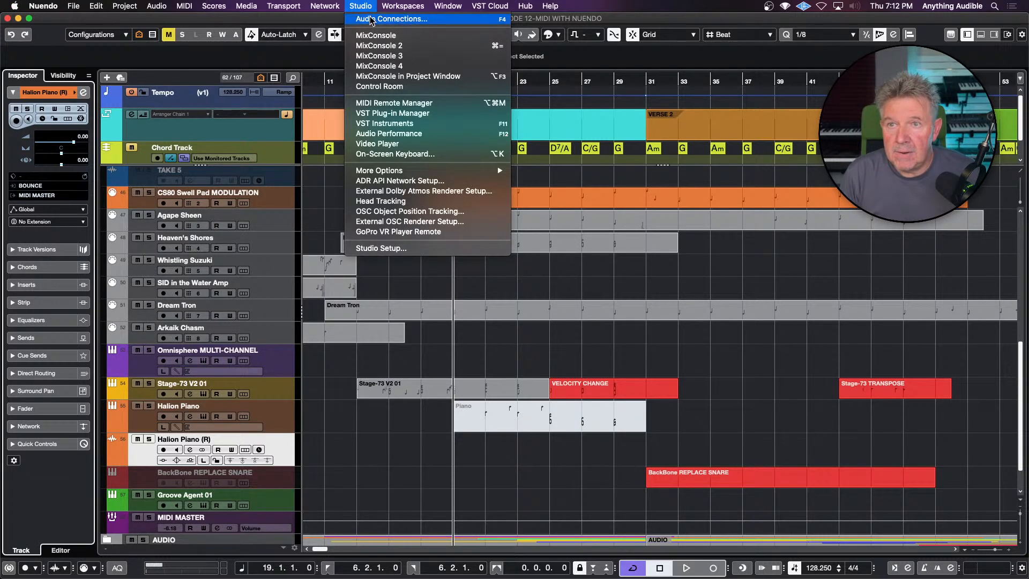
pyautogui.click(378, 19)
pyautogui.click(394, 222)
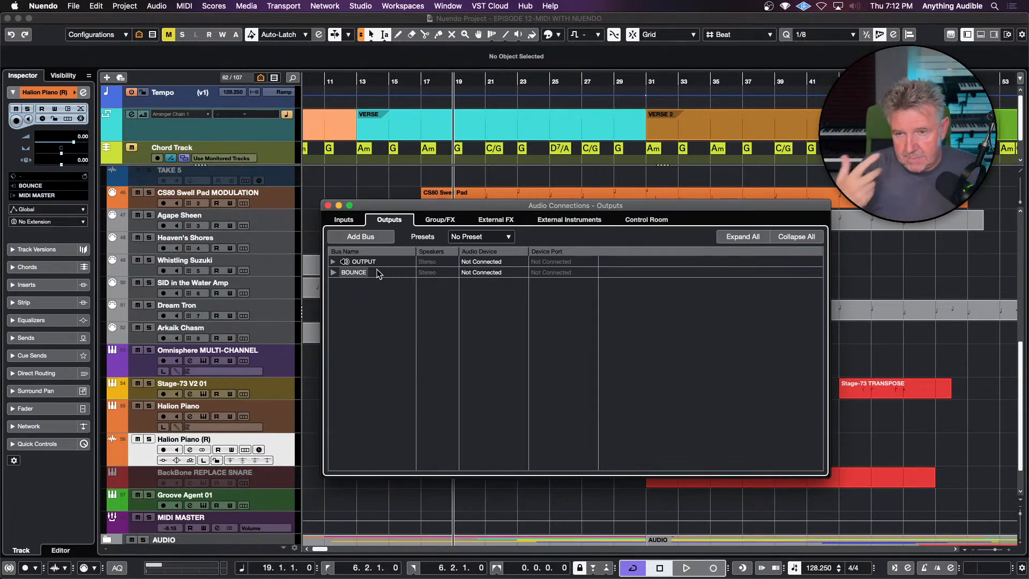
pyautogui.click(328, 205)
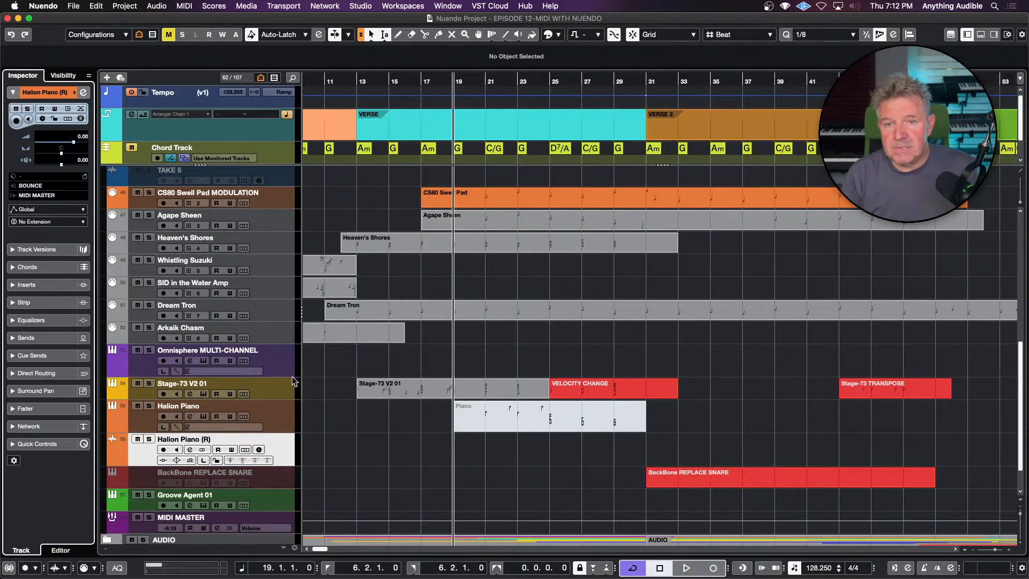
# - Route the Halion Piano instrument track to BOUNCE through direct routing and enable monitoring on the Halion Piano (R) track
pyautogui.click(141, 429)
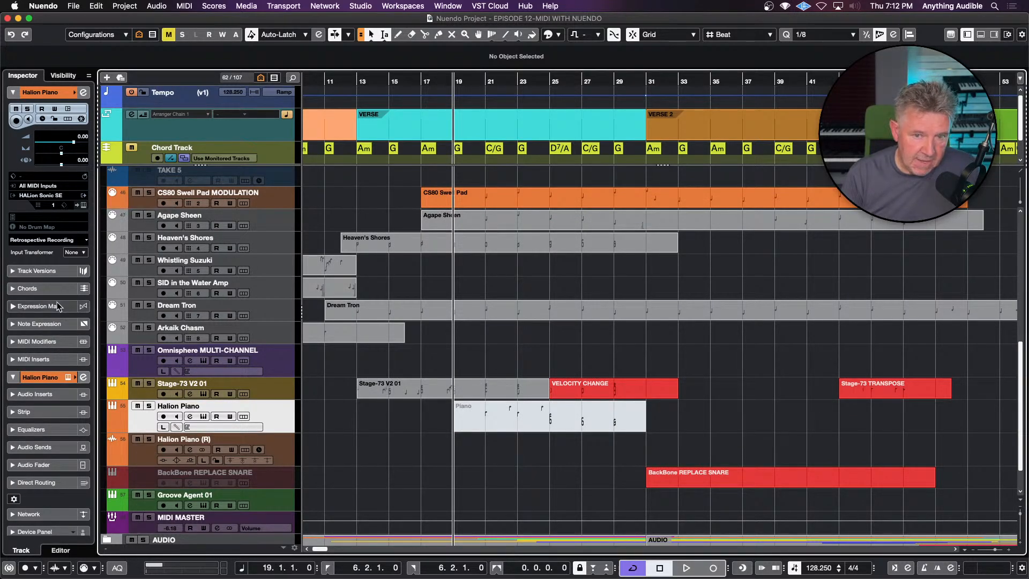
pyautogui.click(50, 482)
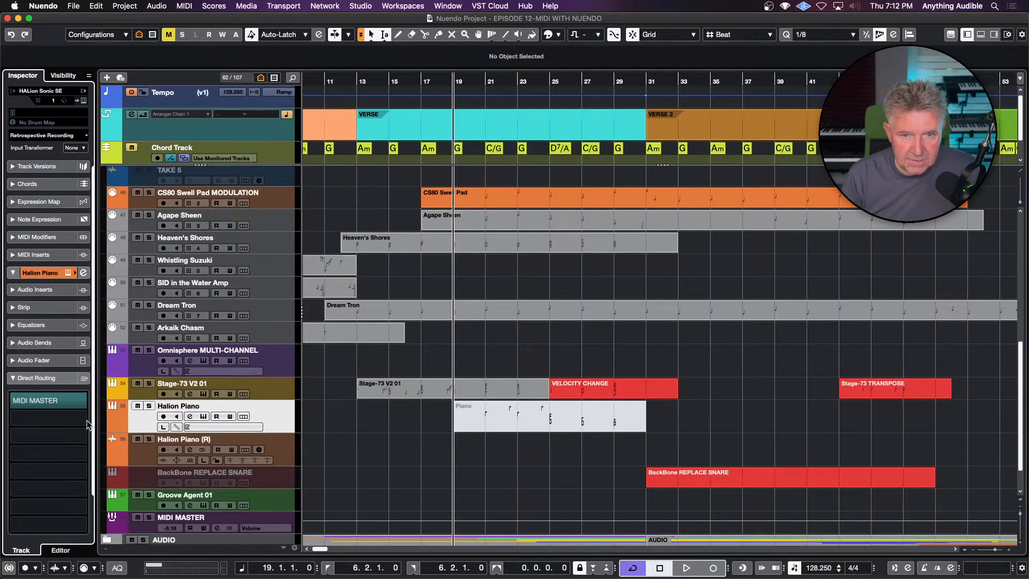
pyautogui.click(83, 402)
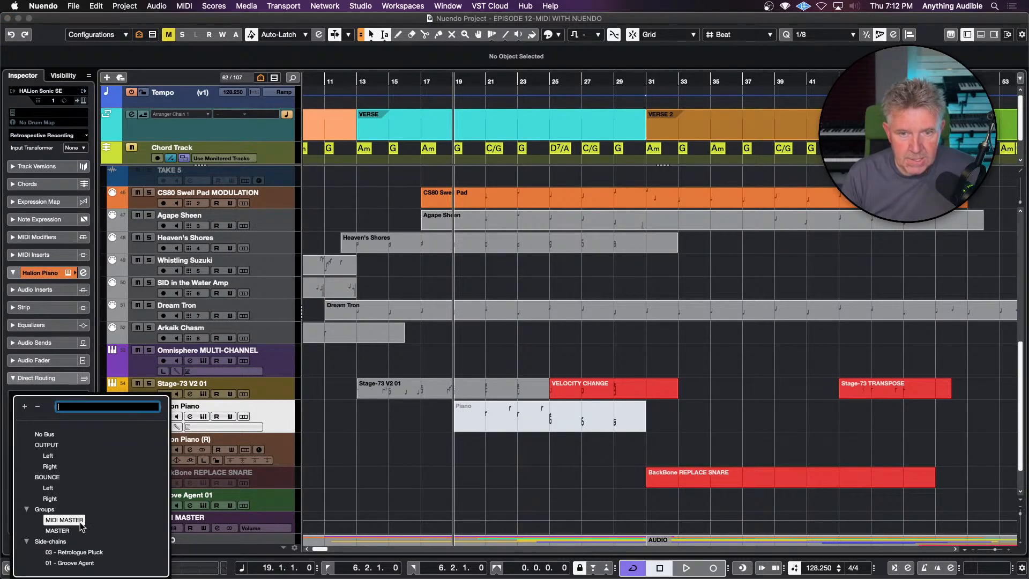
pyautogui.click(59, 484)
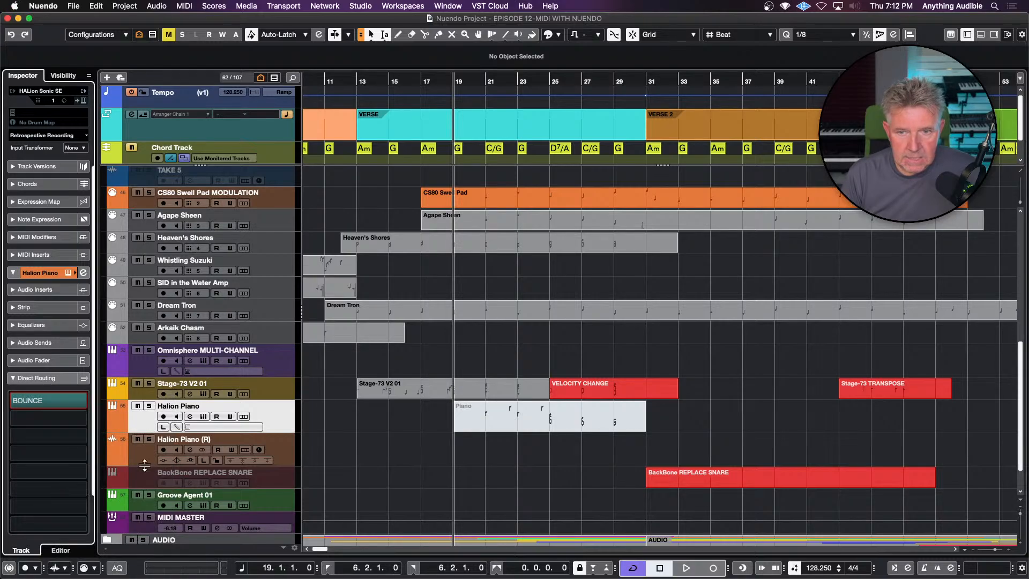
pyautogui.click(164, 450)
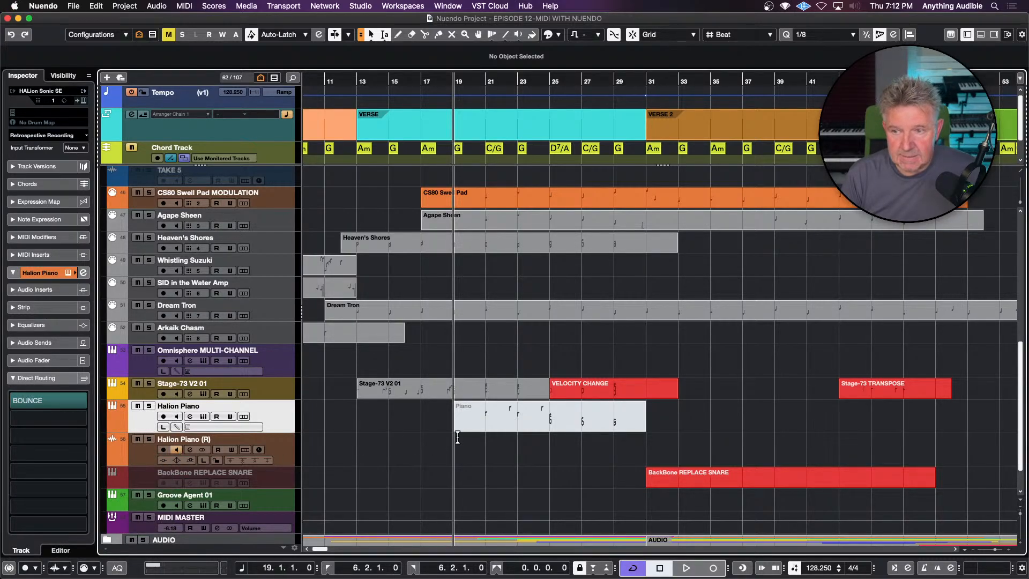
# - Unmute the Piano MIDI event on the Halion Piano track and play it back from bar 19
pyautogui.click(488, 427)
pyautogui.hotkey('shift', 'u')
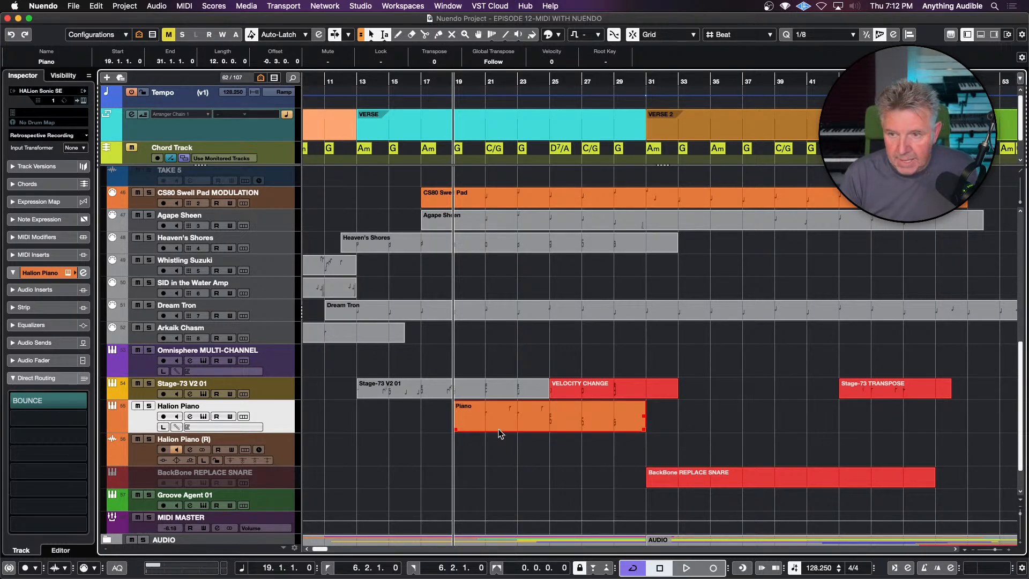
pyautogui.press('space')
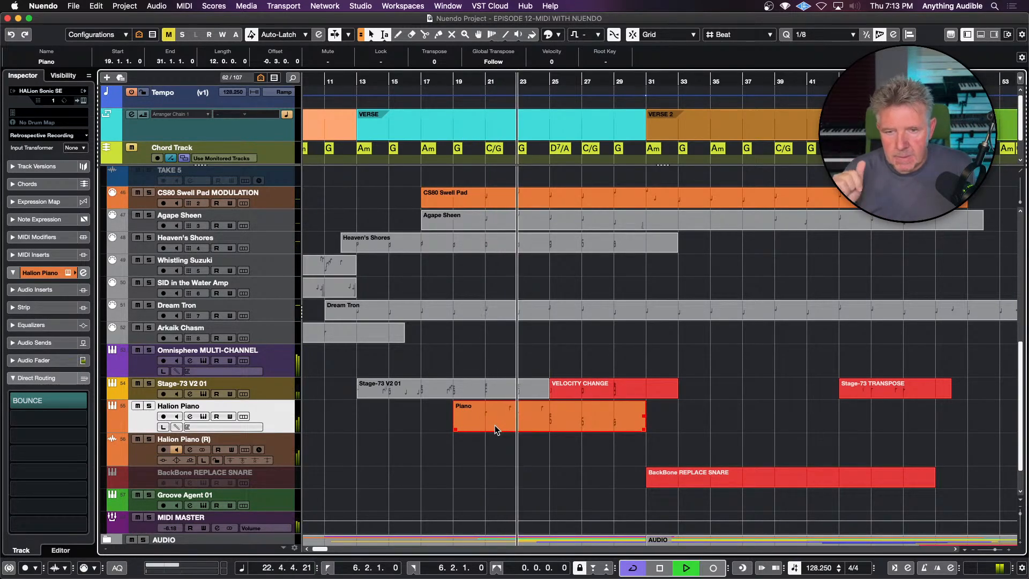
pyautogui.press('space')
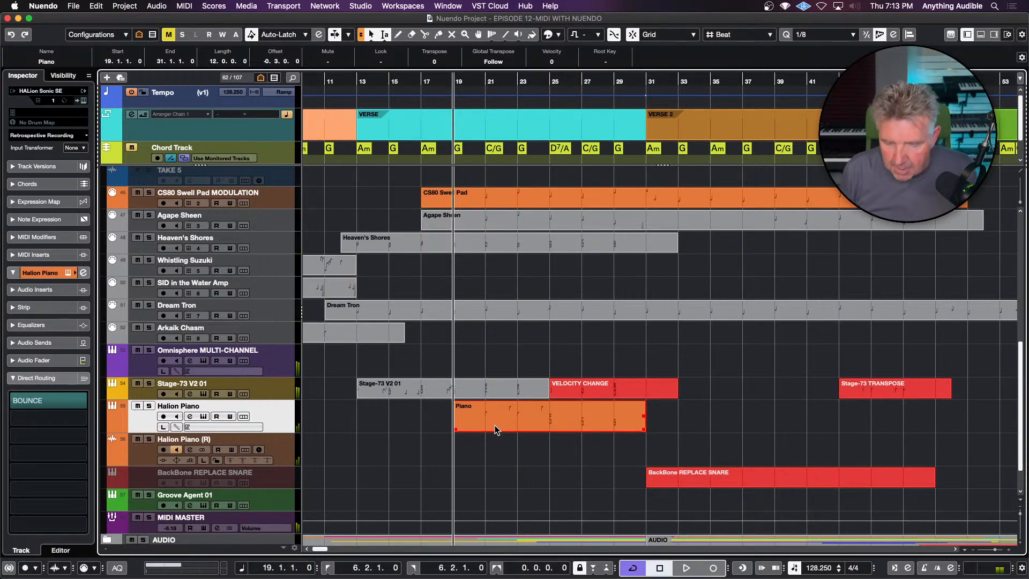
pyautogui.press('space')
pyautogui.press('KP_Multiply')
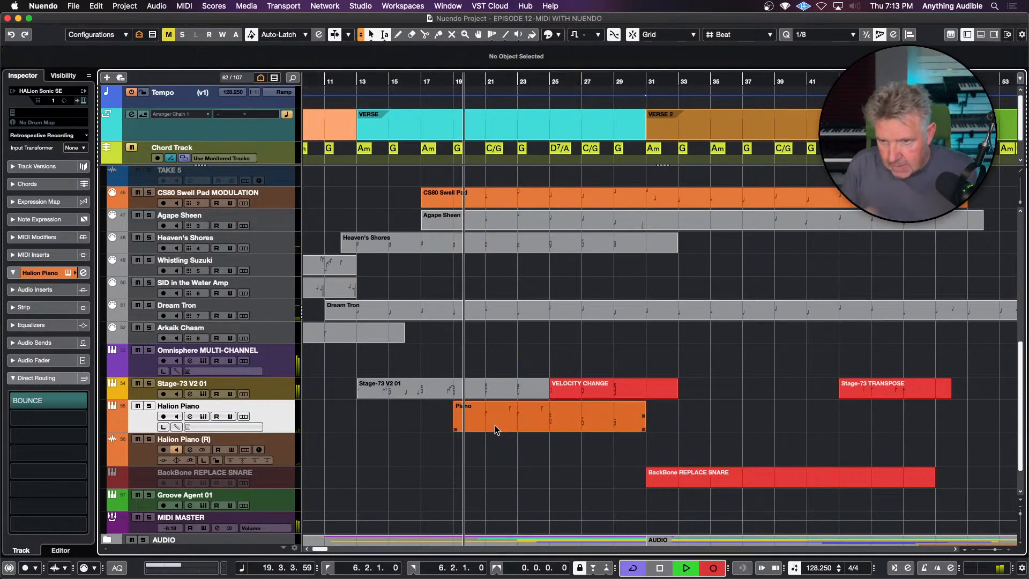
pyautogui.press('space')
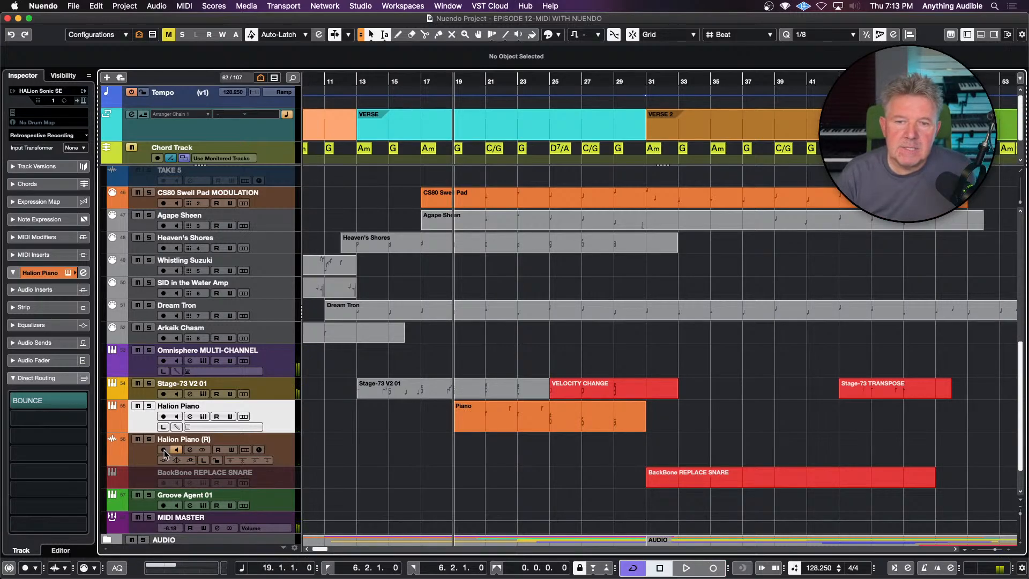
# - Arm the Halion Piano (R) track and record the piano onto it in real time during playback from bar 19
pyautogui.press('space')
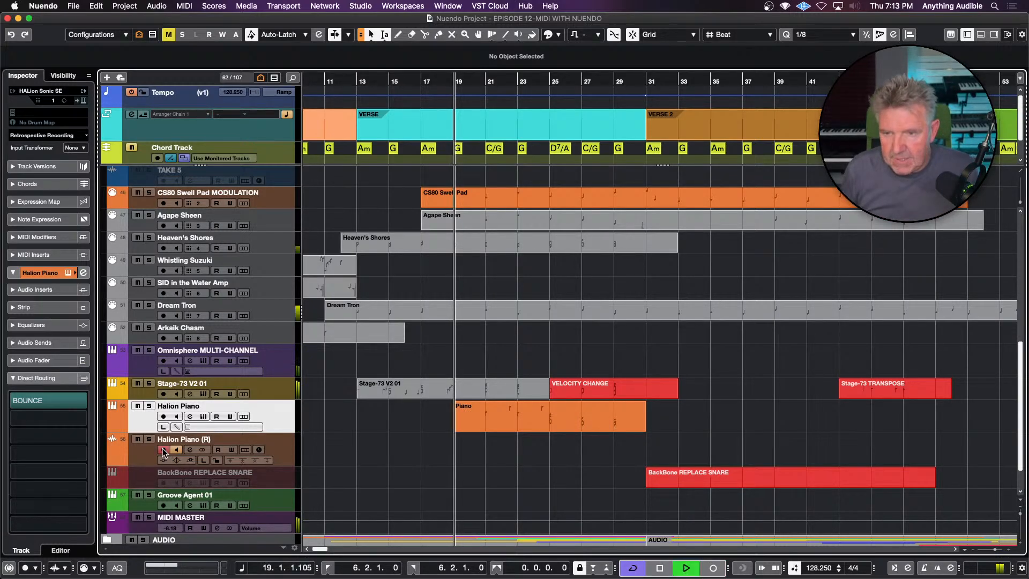
pyautogui.press('KP_Multiply')
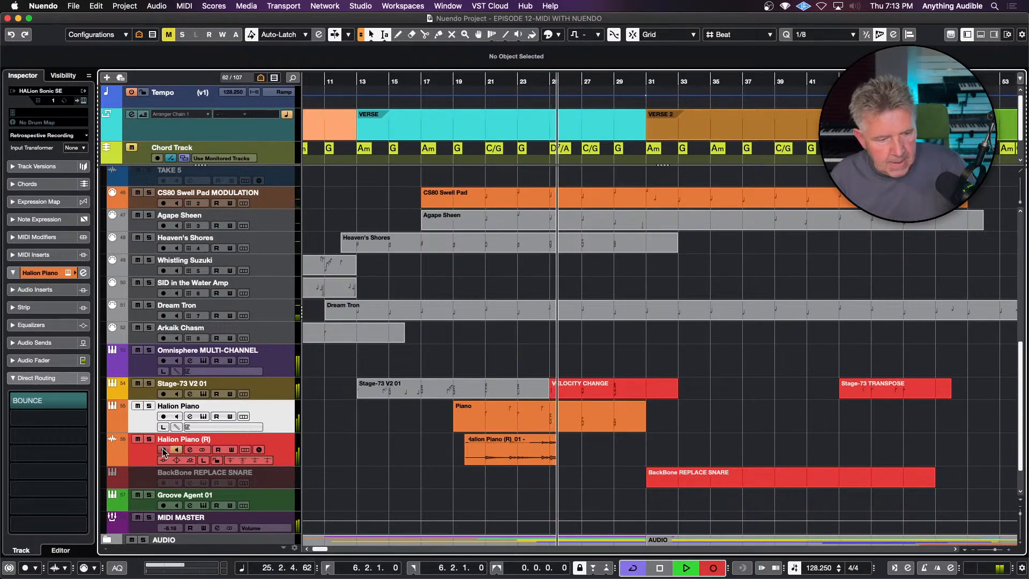
pyautogui.press('space')
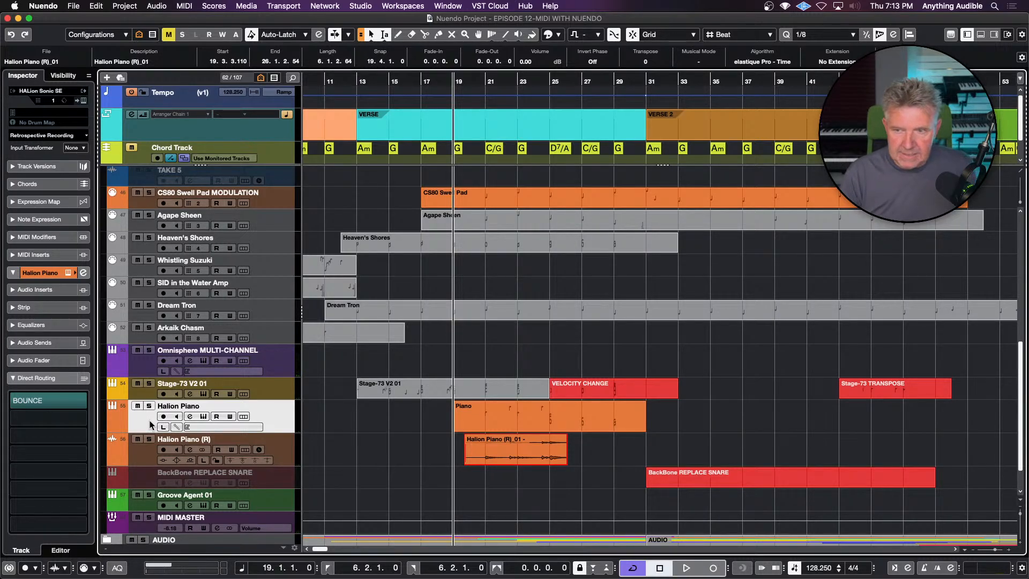
# - Delete the newly recorded audio event from the Halion Piano (R) track
pyautogui.click(406, 445)
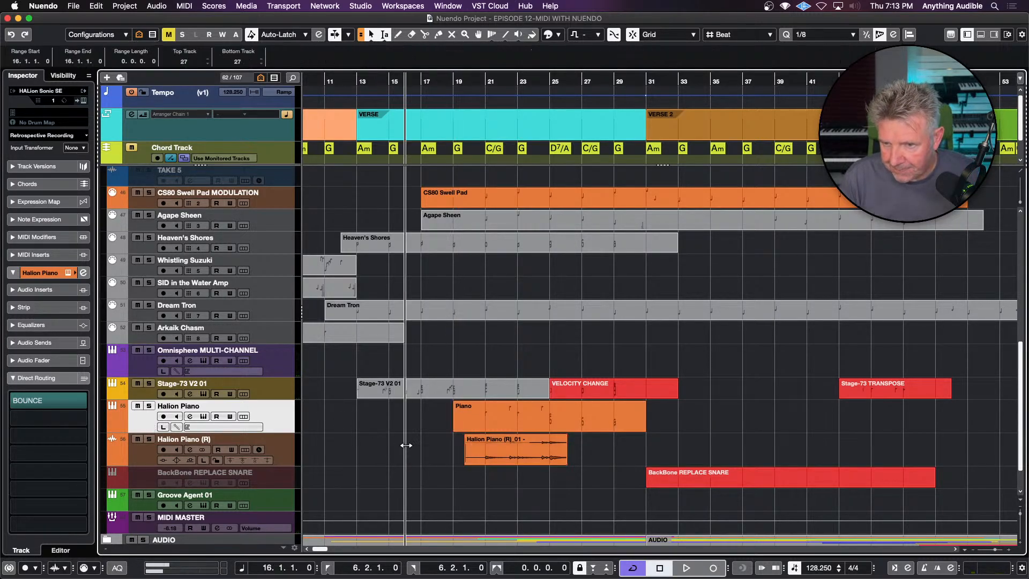
pyautogui.click(481, 462)
pyautogui.press('Delete')
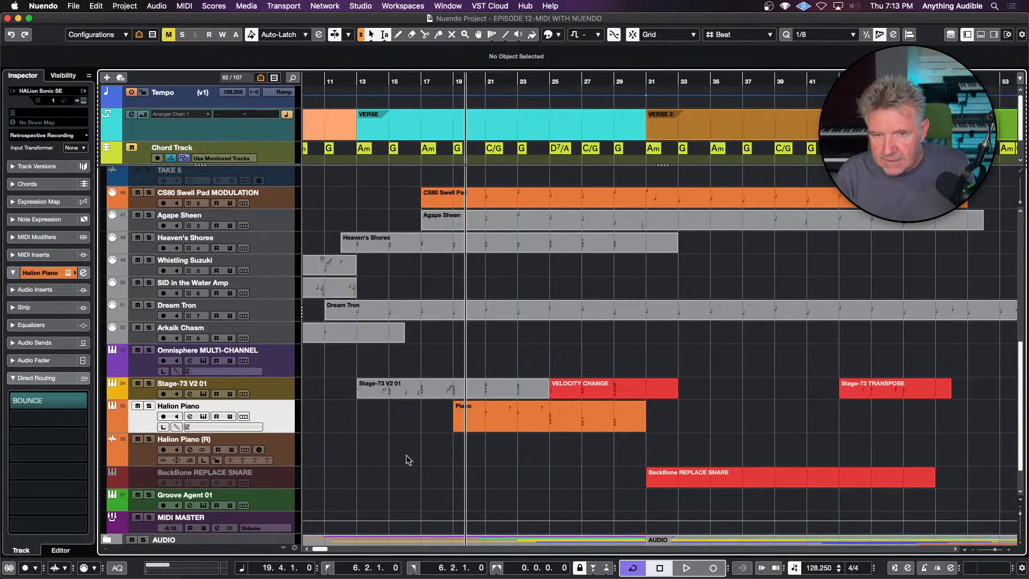
# - Route the Halion Piano track's direct routing back to MIDI MASTER and reduce the track's height
pyautogui.click(83, 402)
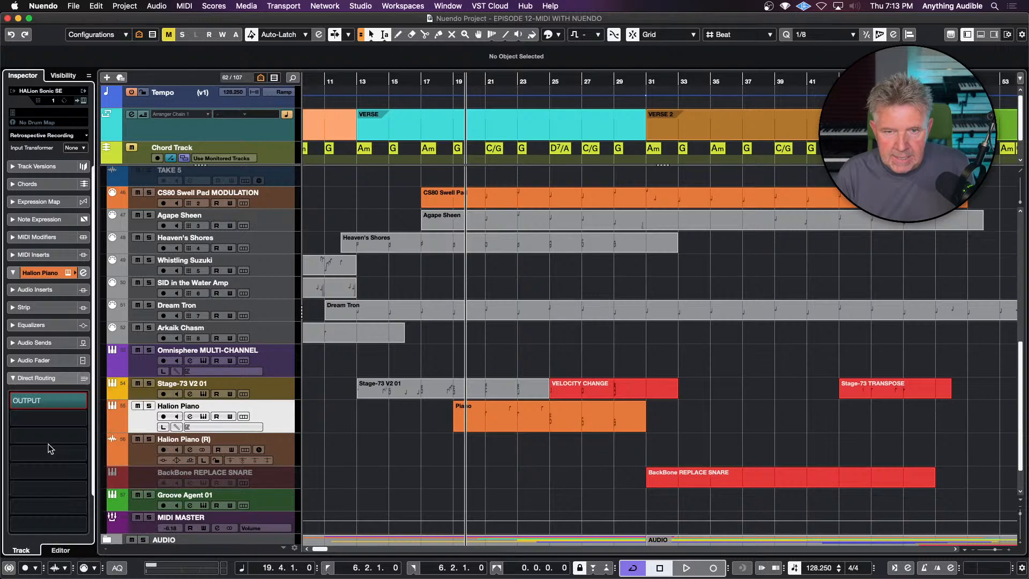
pyautogui.click(75, 401)
pyautogui.click(65, 521)
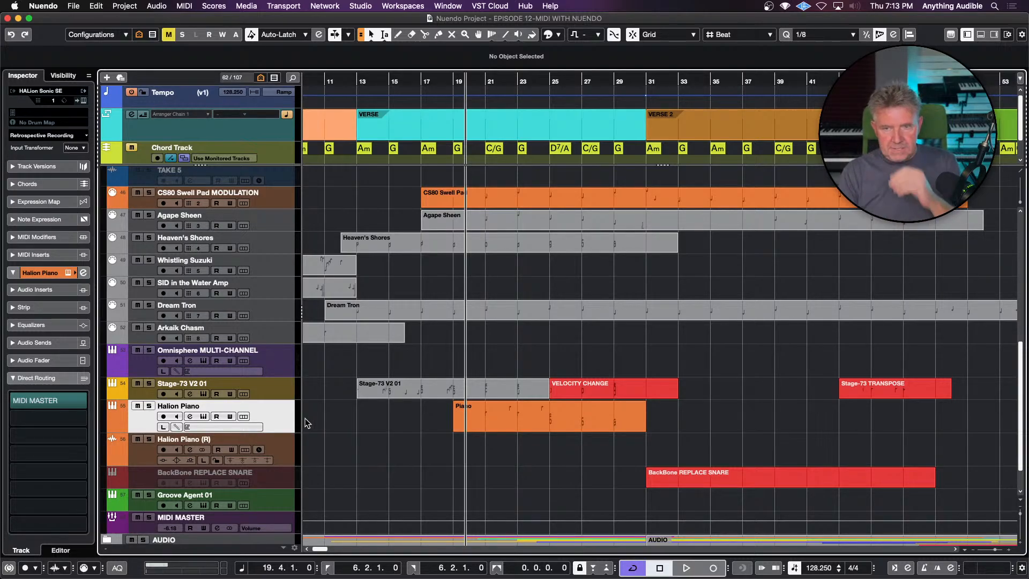
pyautogui.moveTo(274, 432); pyautogui.dragTo(274, 420)
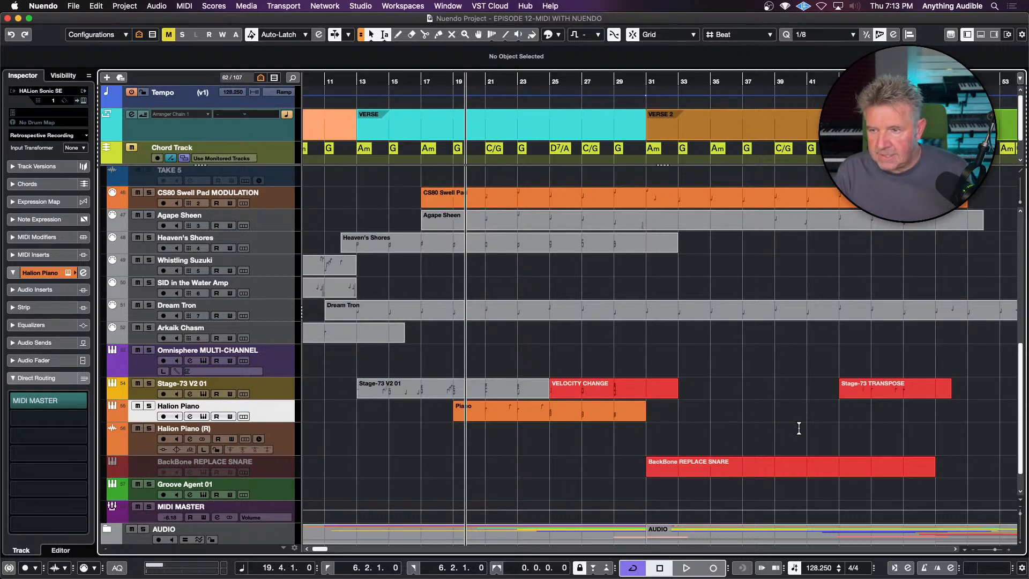
# - Select the Retrologue Pluck track and open its Retrologue Pluck HERE part at bar 31 in the Key Editor
pyautogui.scroll(3, 771, 407)
pyautogui.scroll(5, 771, 407)
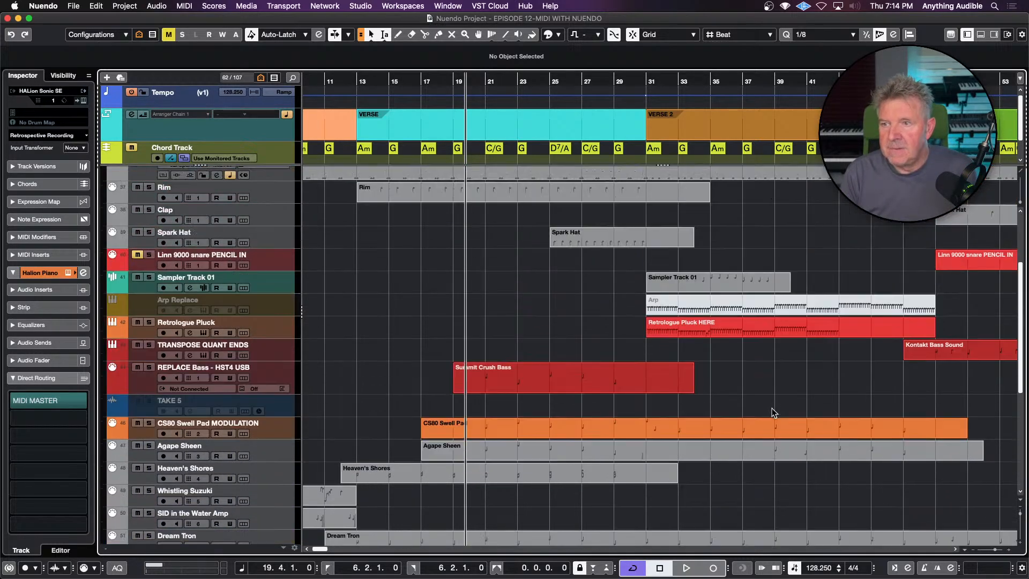
pyautogui.click(668, 332)
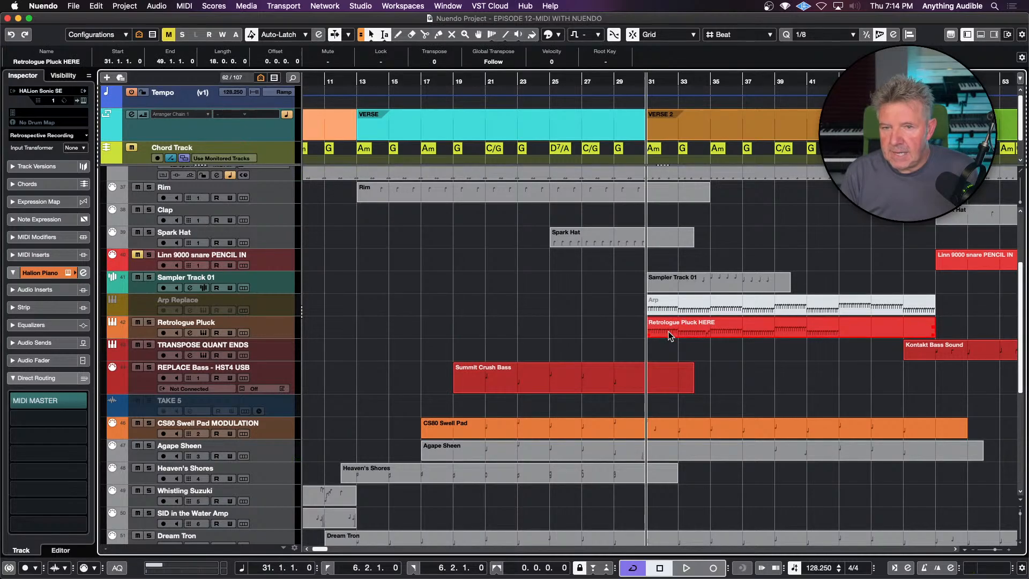
pyautogui.click(285, 333)
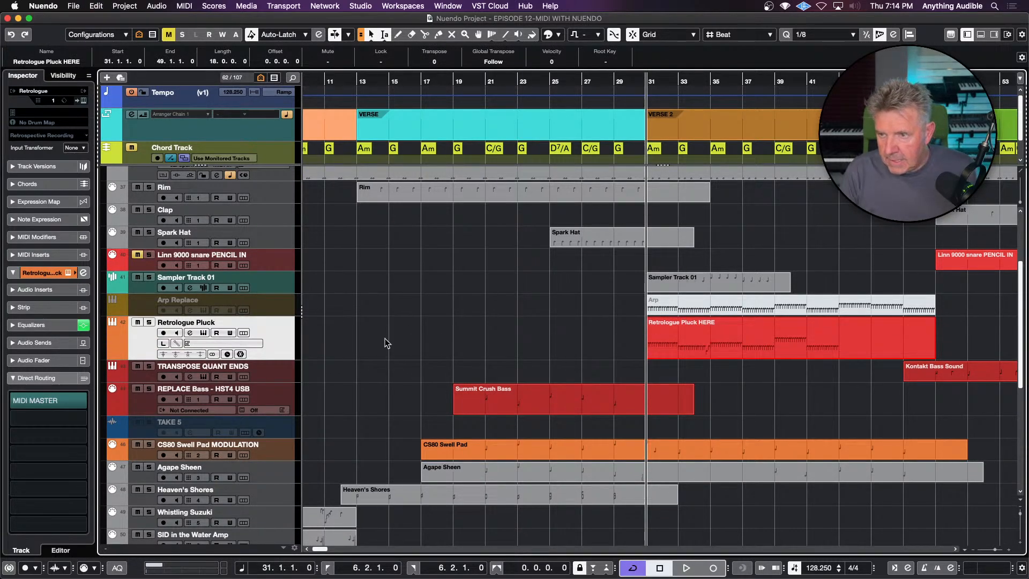
pyautogui.doubleClick(700, 355)
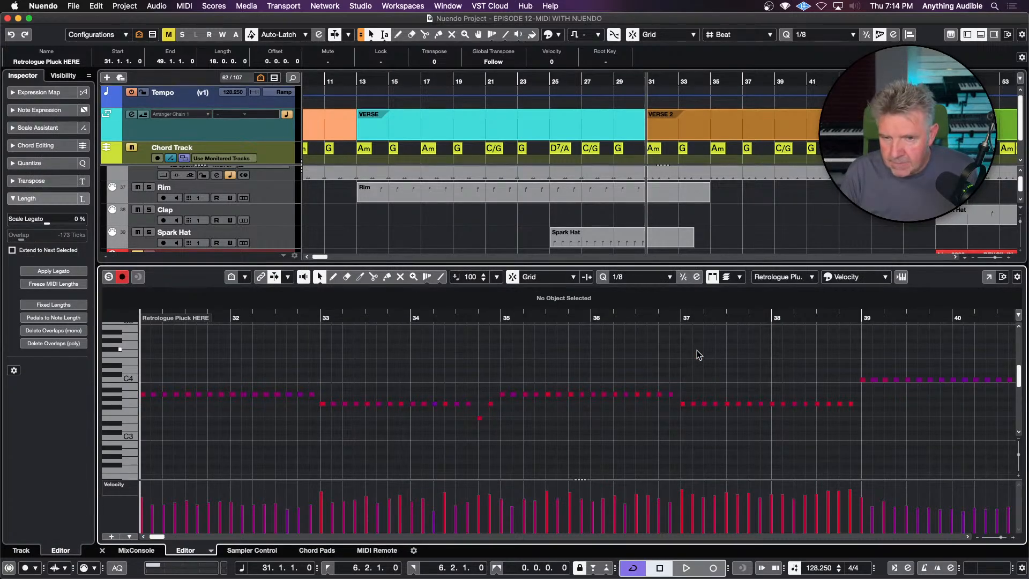
# - Play the Retrologue Pluck HERE part from bar 31, solo it in the editor, and stop playback with solo off again
pyautogui.press('space')
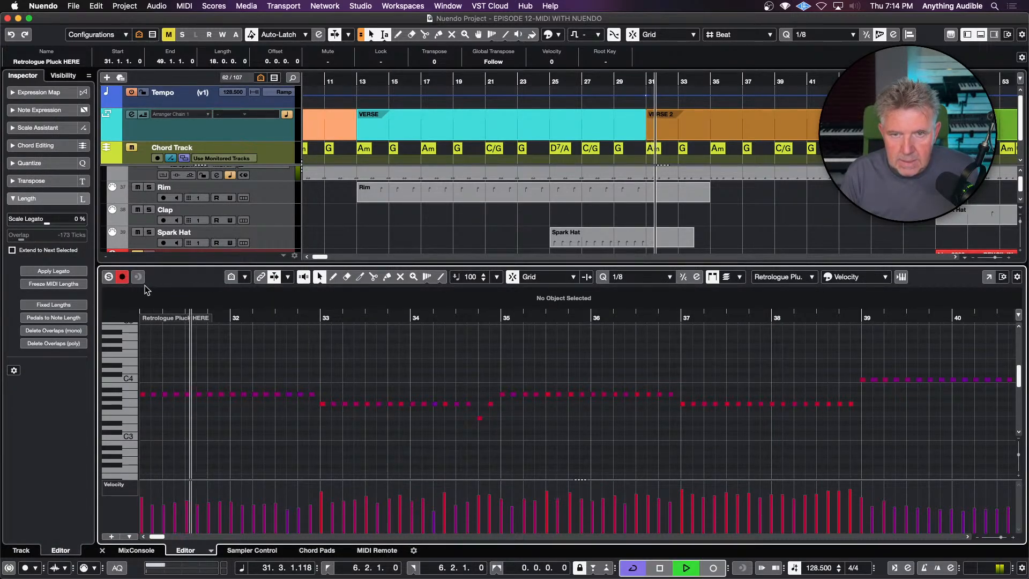
pyautogui.click(109, 277)
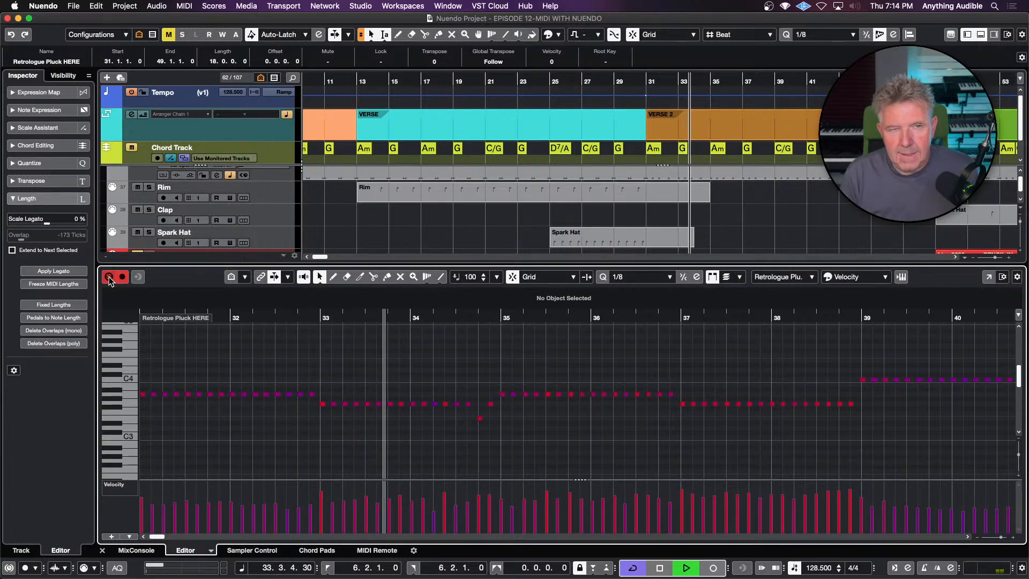
pyautogui.press('space')
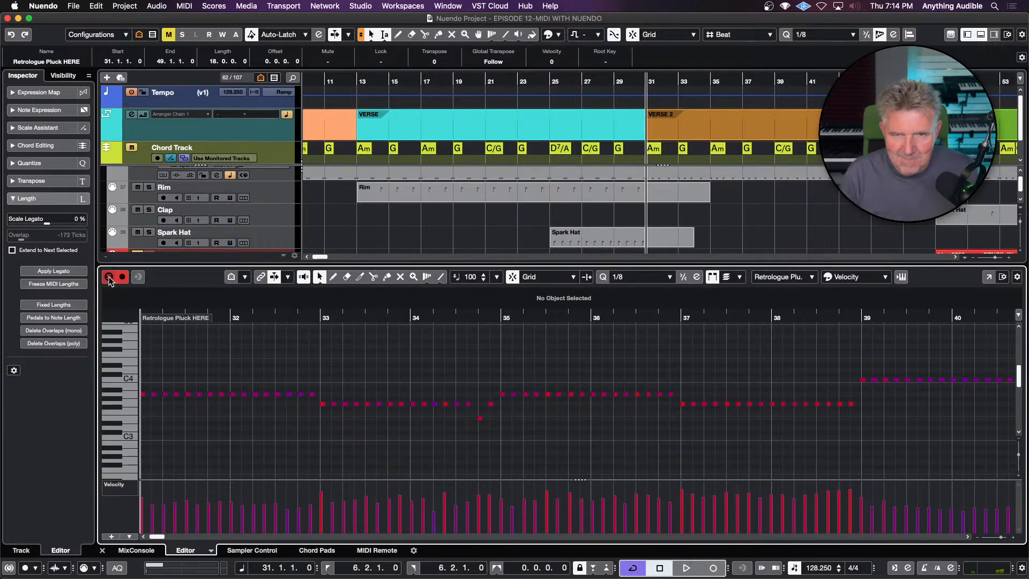
pyautogui.click(109, 277)
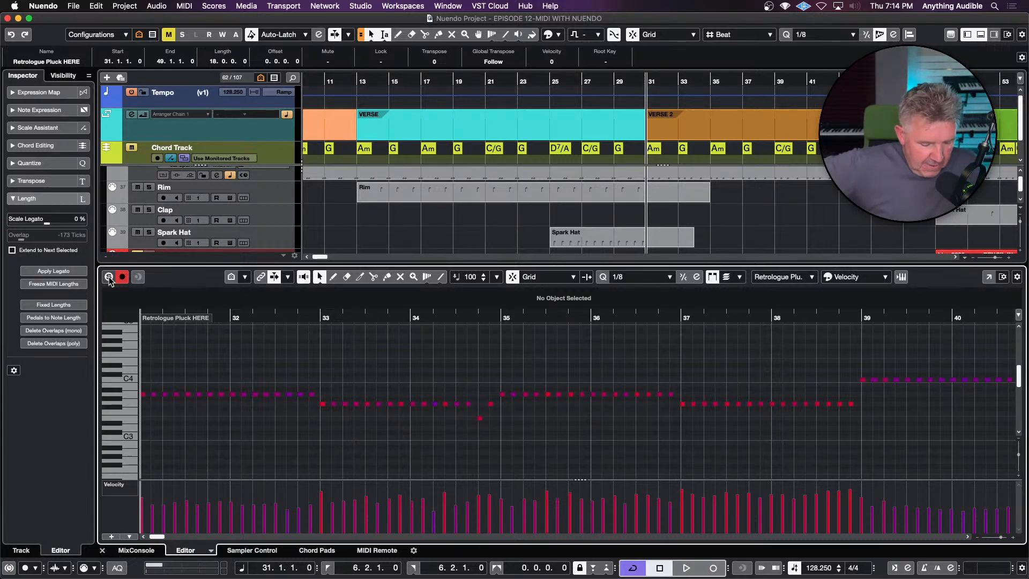
# - Select all notes in the Retrologue Pluck HERE part and set the quantize preset to 1/16
pyautogui.press('super+a')
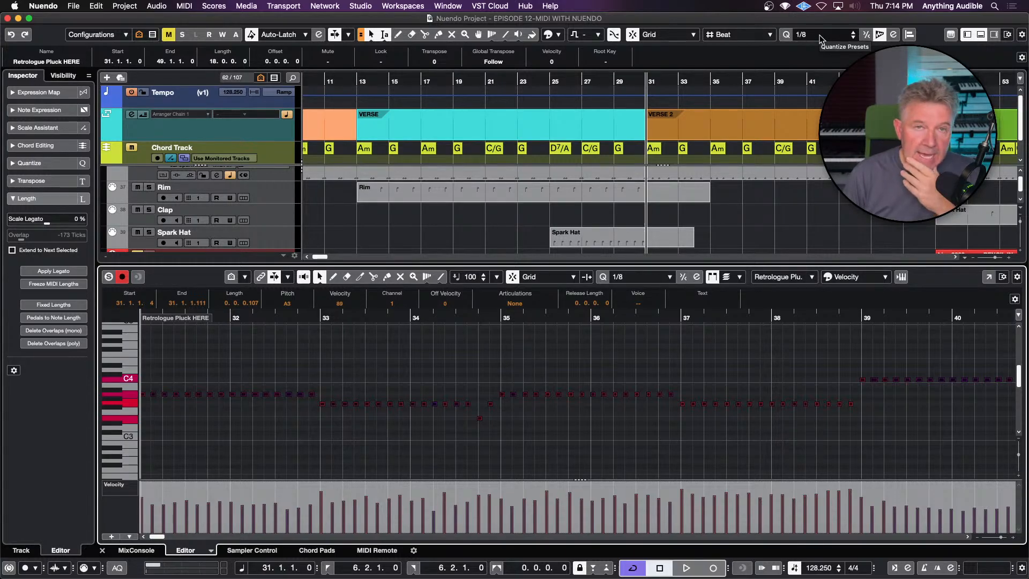
pyautogui.click(841, 37)
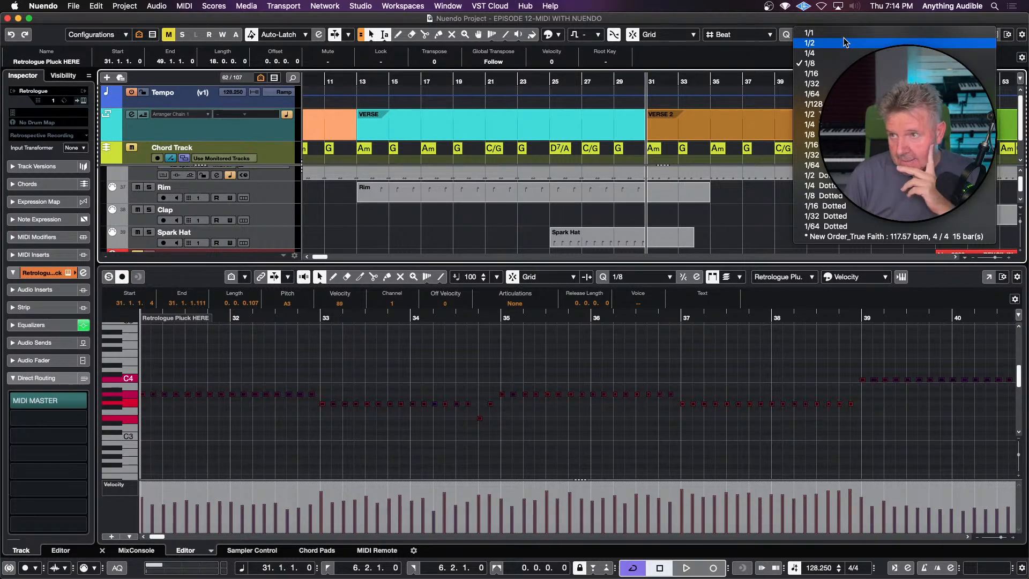
pyautogui.click(834, 74)
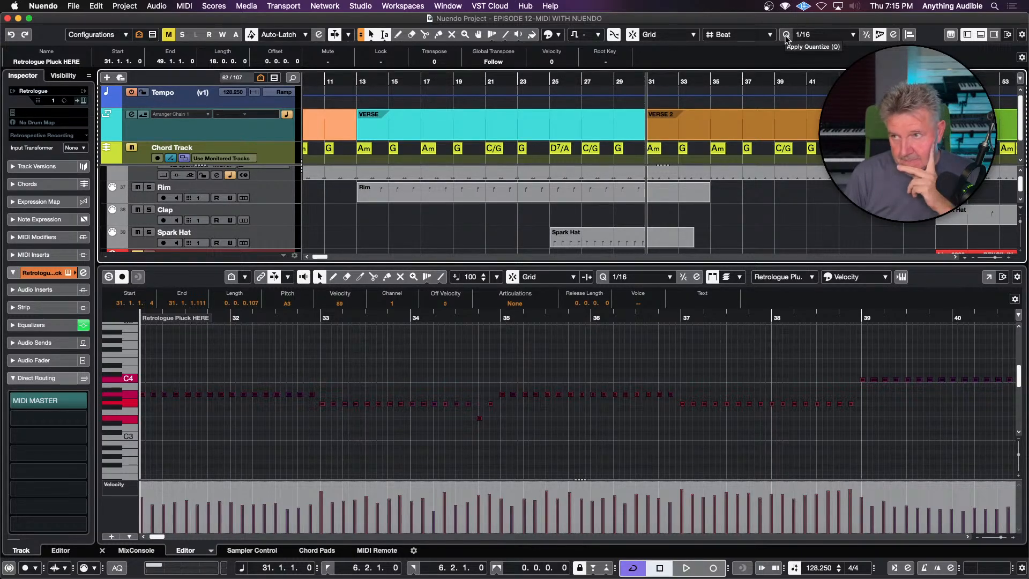
# - Examine the Quantize Panel's settings, including AudioWarp and MIDI CC, and close the panel
pyautogui.click(893, 35)
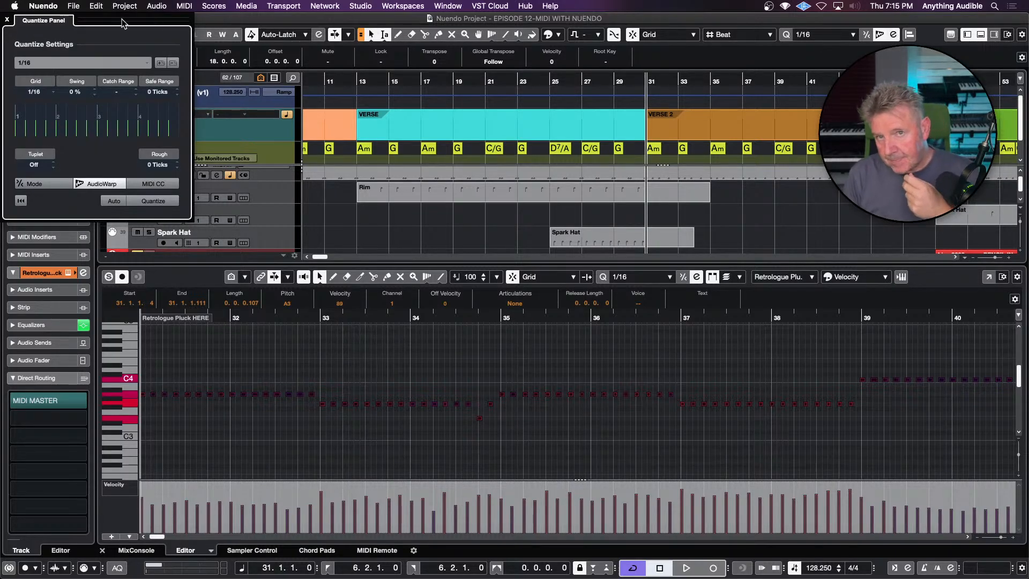
pyautogui.moveTo(101, 18); pyautogui.dragTo(208, 77)
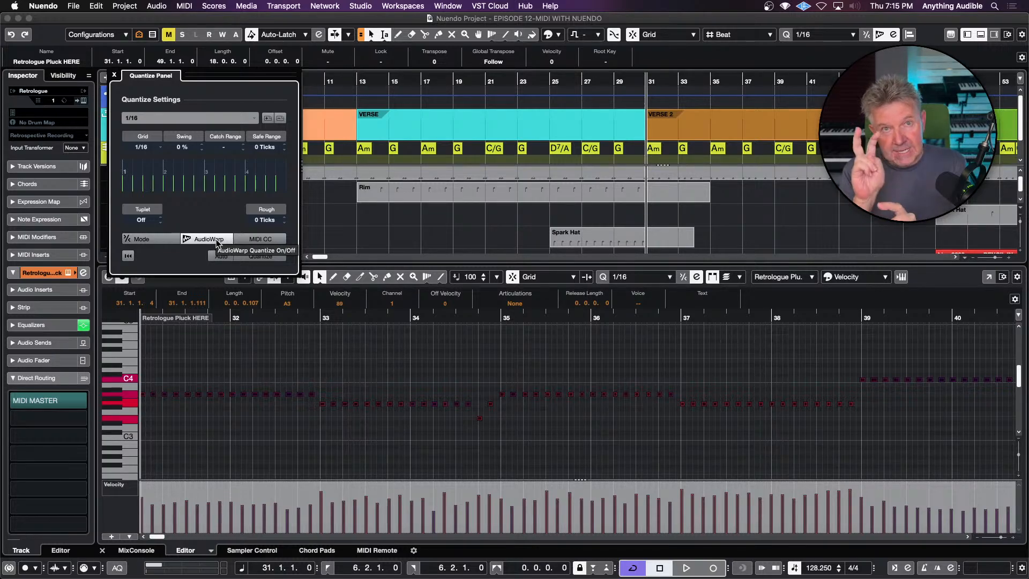
pyautogui.click(255, 240)
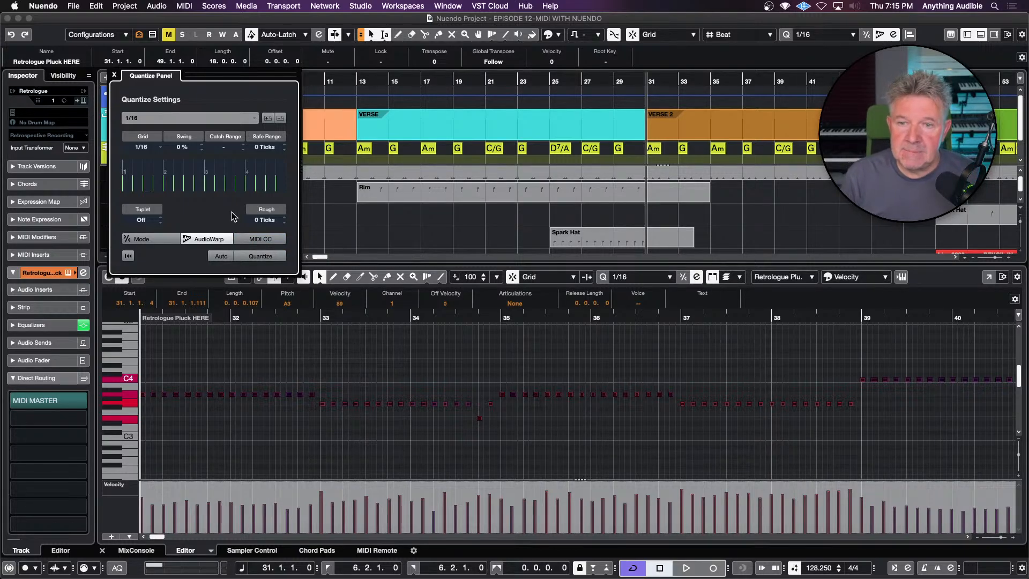
pyautogui.click(114, 76)
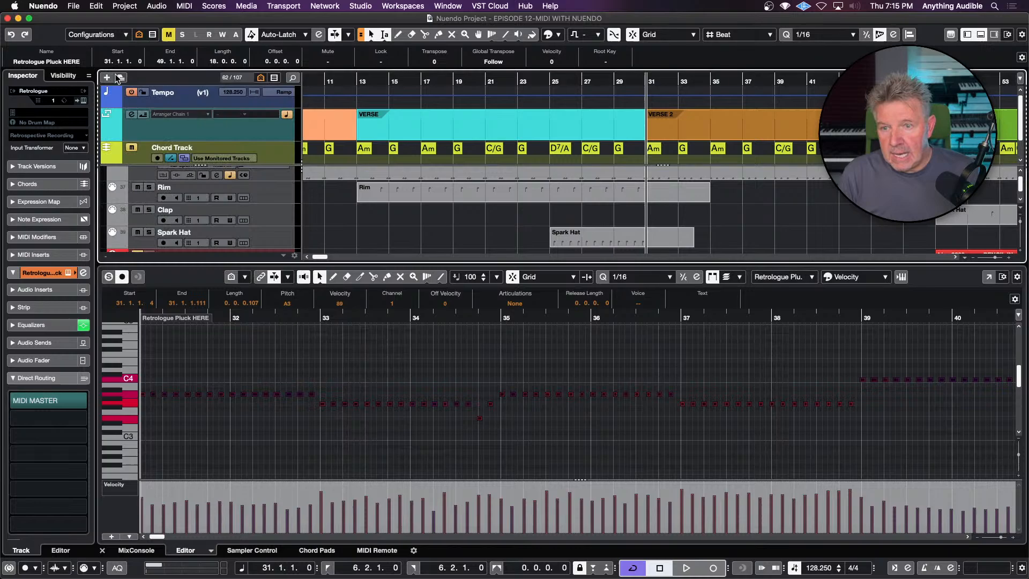
# - Quantize all notes in the Retrologue Pluck HERE part to the 1/16 grid
pyautogui.press('h')
pyautogui.press('h')
pyautogui.click(409, 380)
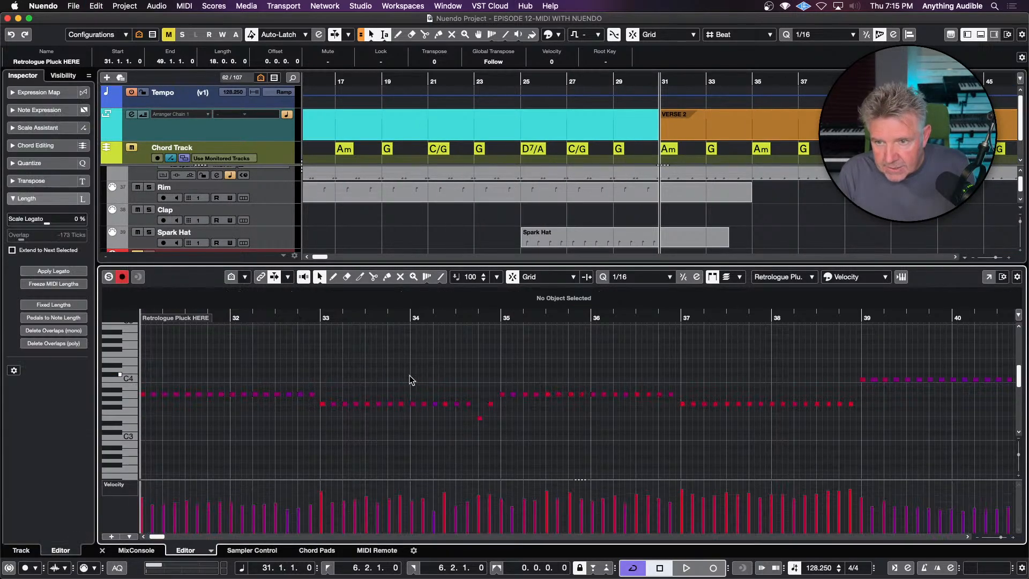
pyautogui.press('h')
pyautogui.press('h')
pyautogui.press('h')
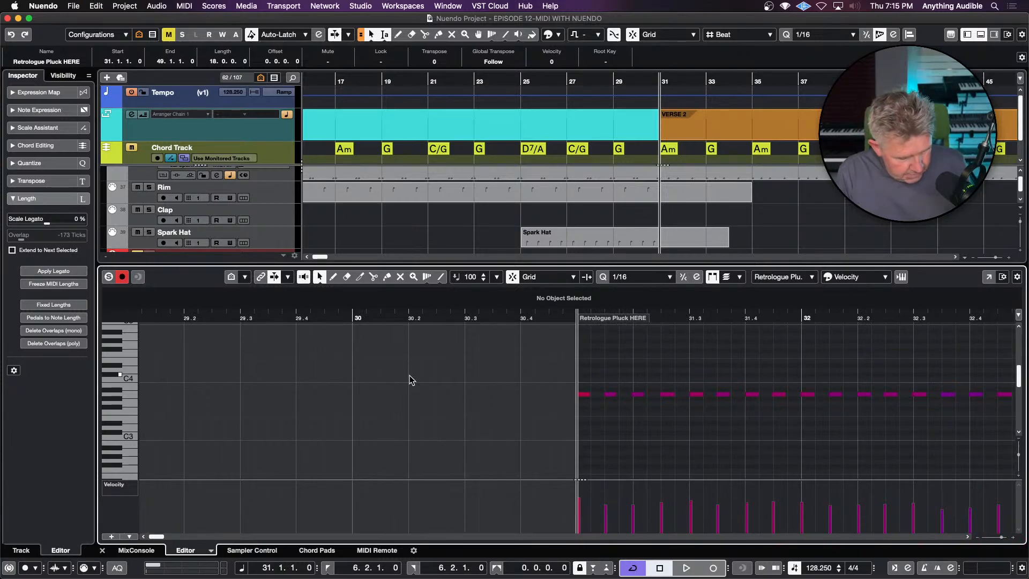
pyautogui.press('super+a')
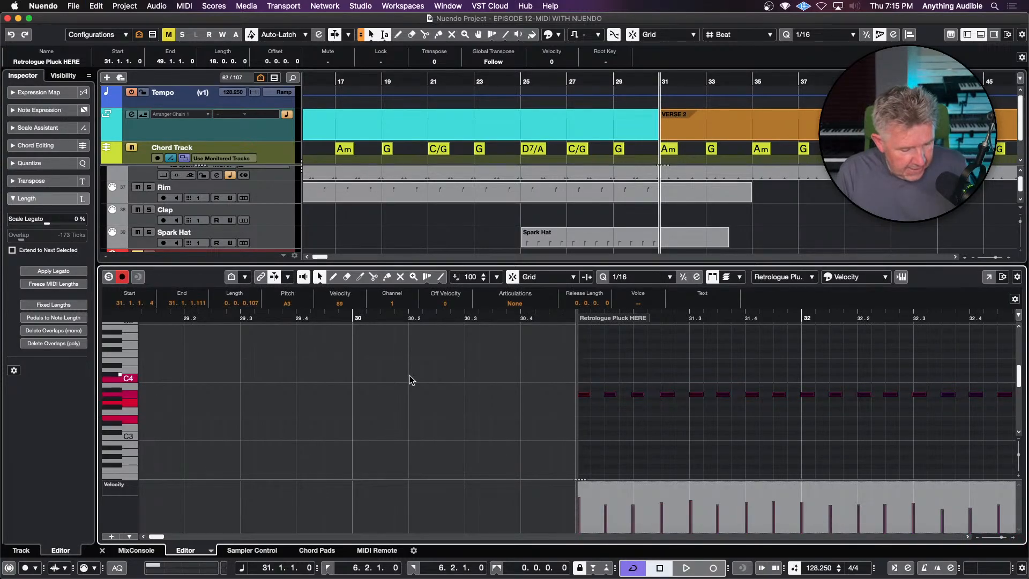
pyautogui.press('q')
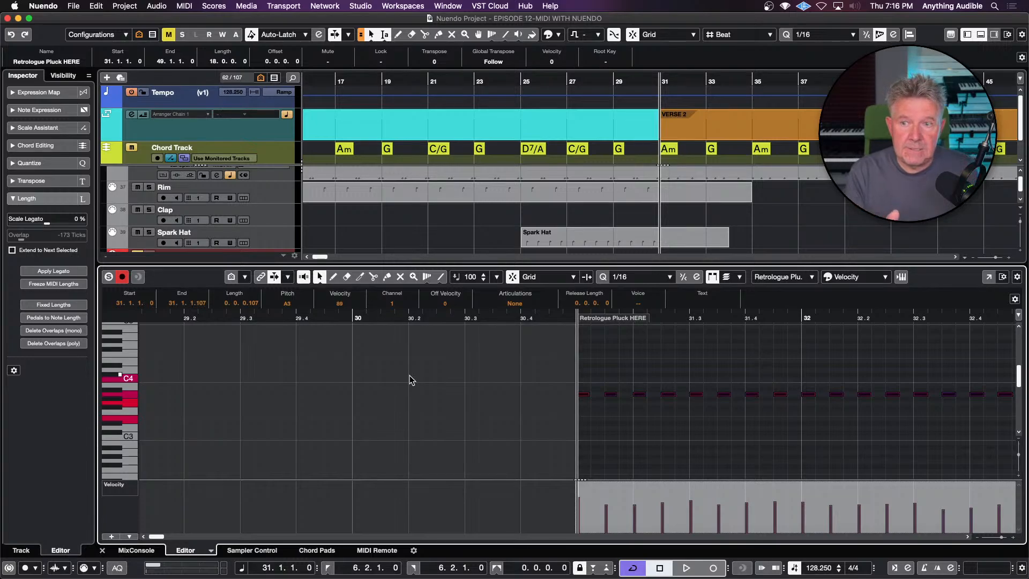
# - Play the quantized Retrologue Pluck part from bar 31, close the Key Editor and stop playback
pyautogui.press('g')
pyautogui.press('g')
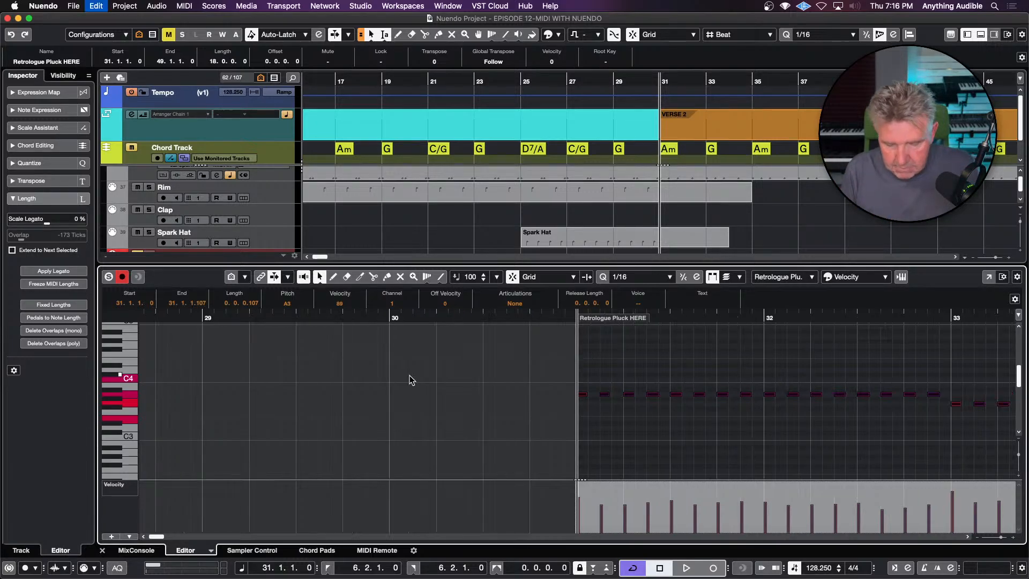
pyautogui.press('space')
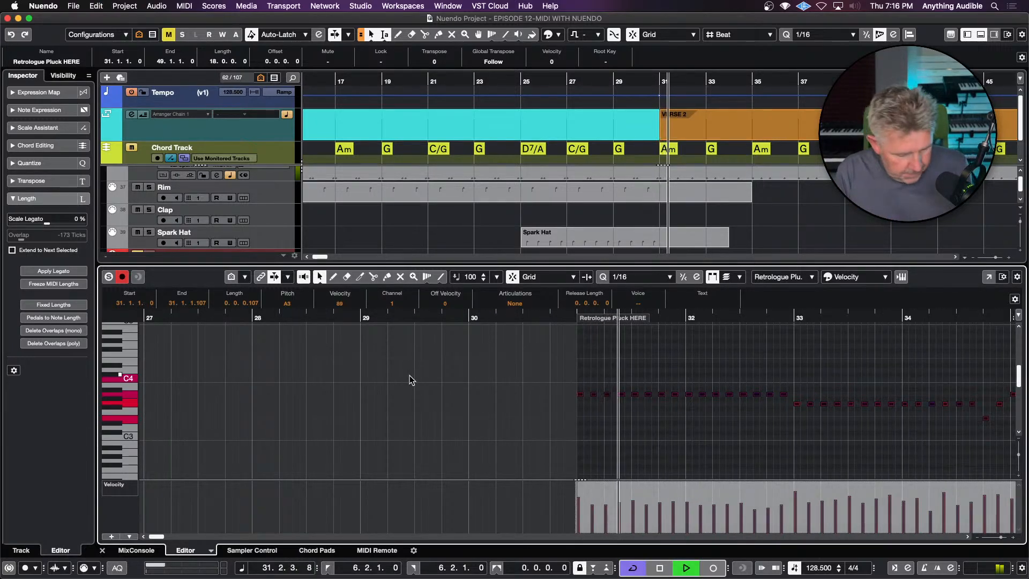
pyautogui.press('Return')
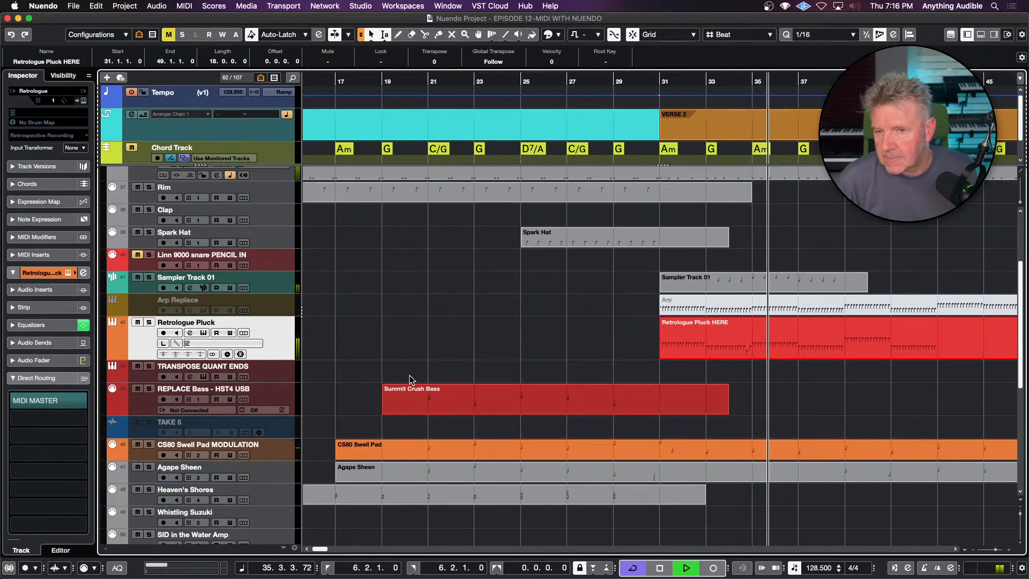
pyautogui.press('space')
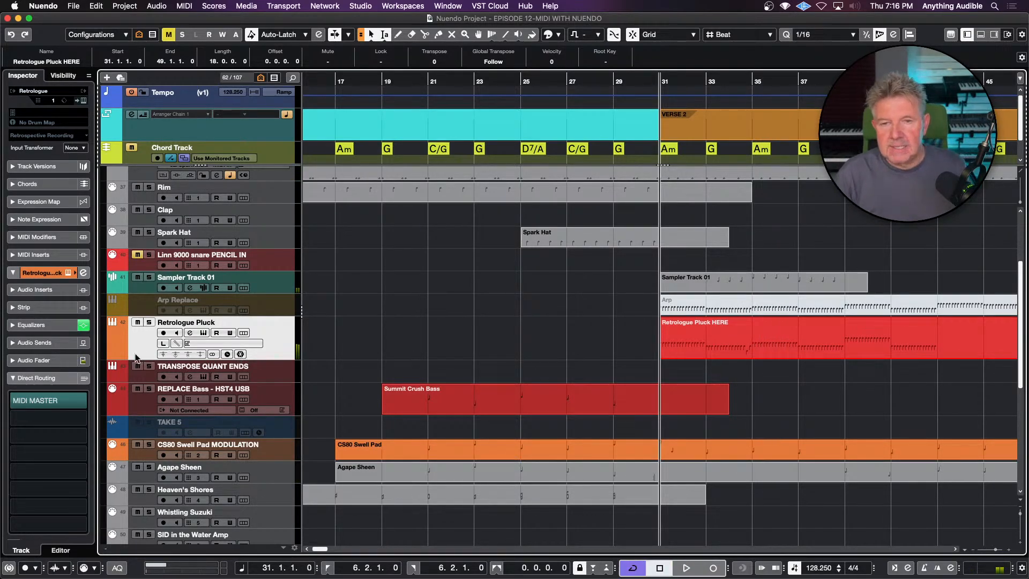
# - Select the TRANSPOSE QUANT ENDS track and open its Kontakt Bass Sound part at bar 47 in the Key Editor
pyautogui.scroll(-2, 139, 350)
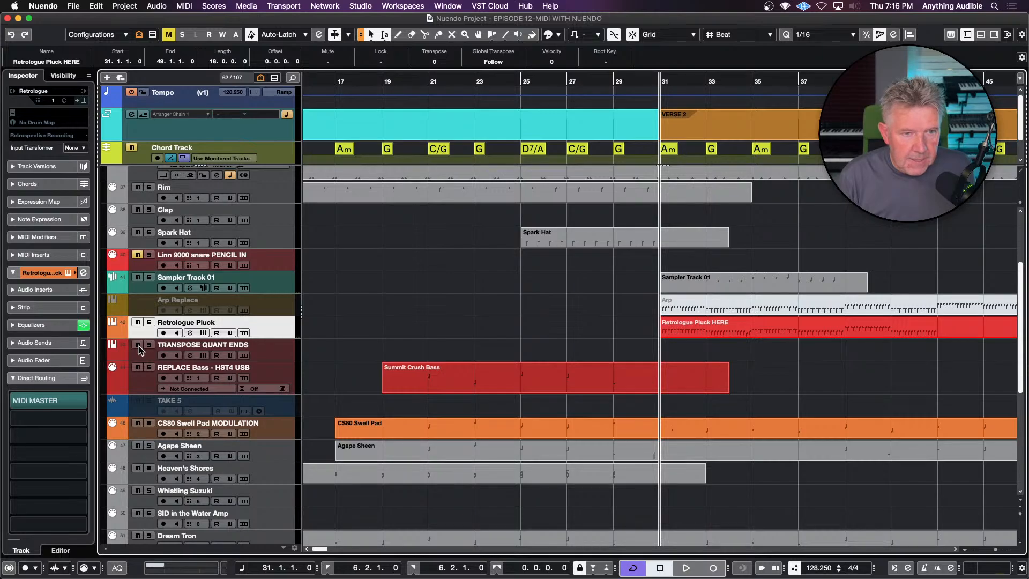
pyautogui.scroll(-1, 443, 324)
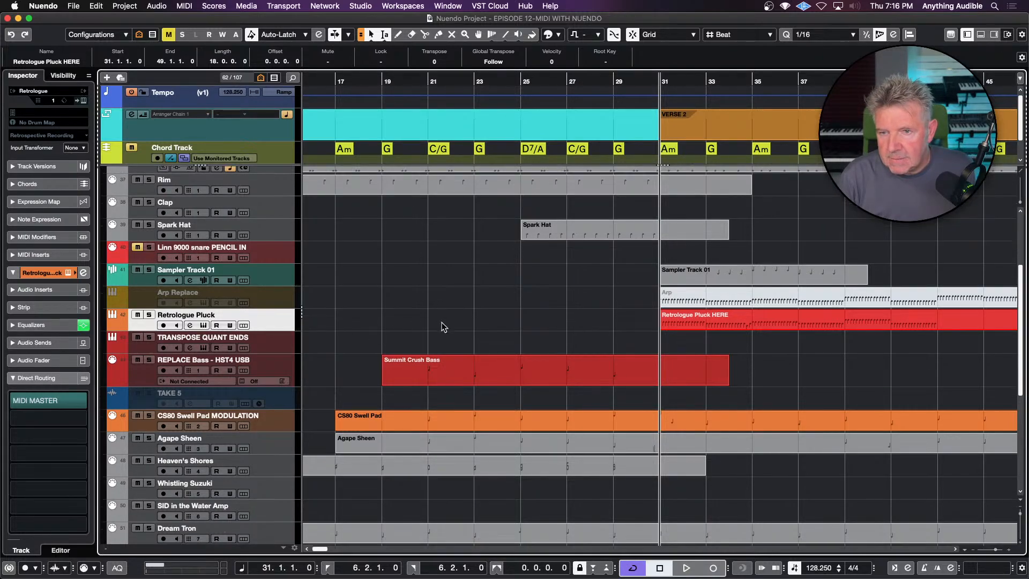
pyautogui.click(262, 348)
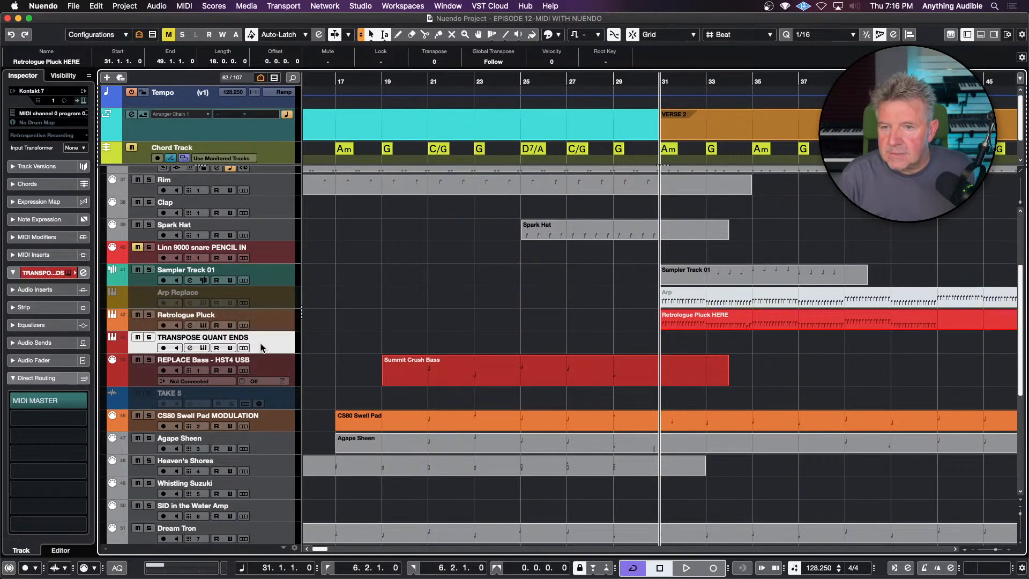
pyautogui.hscroll(10, 732, 362)
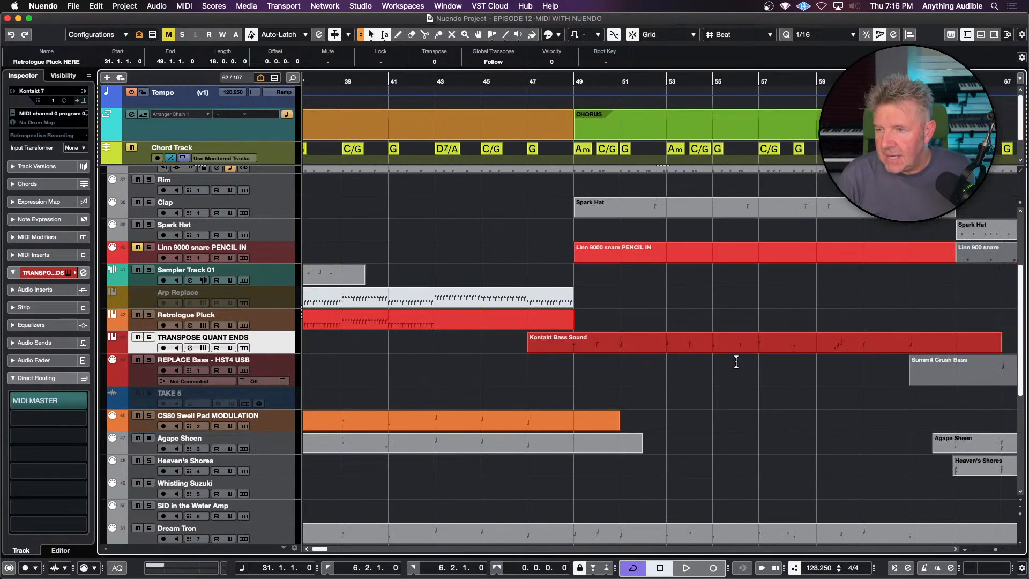
pyautogui.click(667, 349)
pyautogui.press('l')
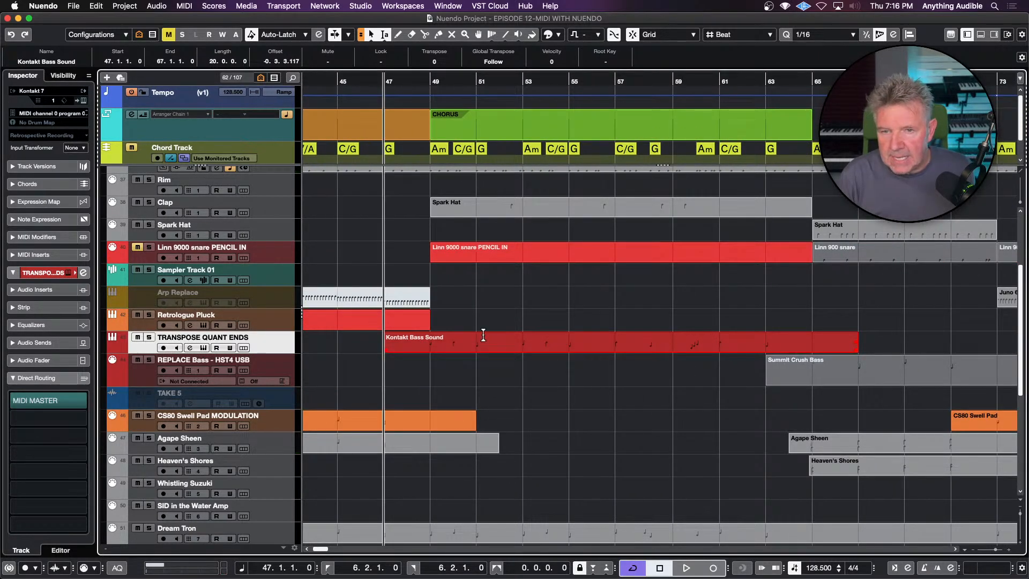
pyautogui.doubleClick(410, 347)
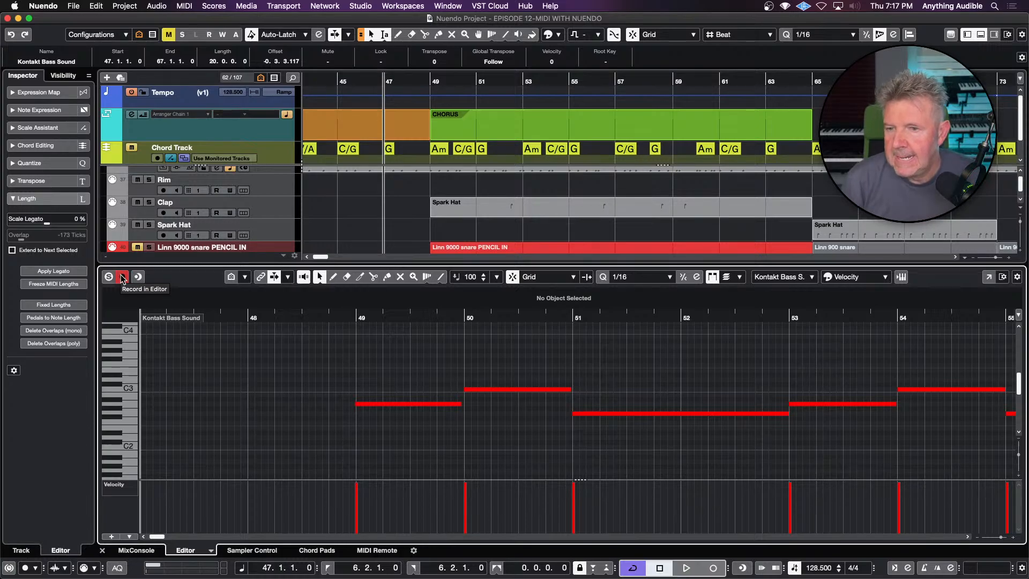
# - Quantize the MIDI event ends of all notes in the Kontakt Bass Sound part using the 1/8 quantize preset
pyautogui.press('super+a')
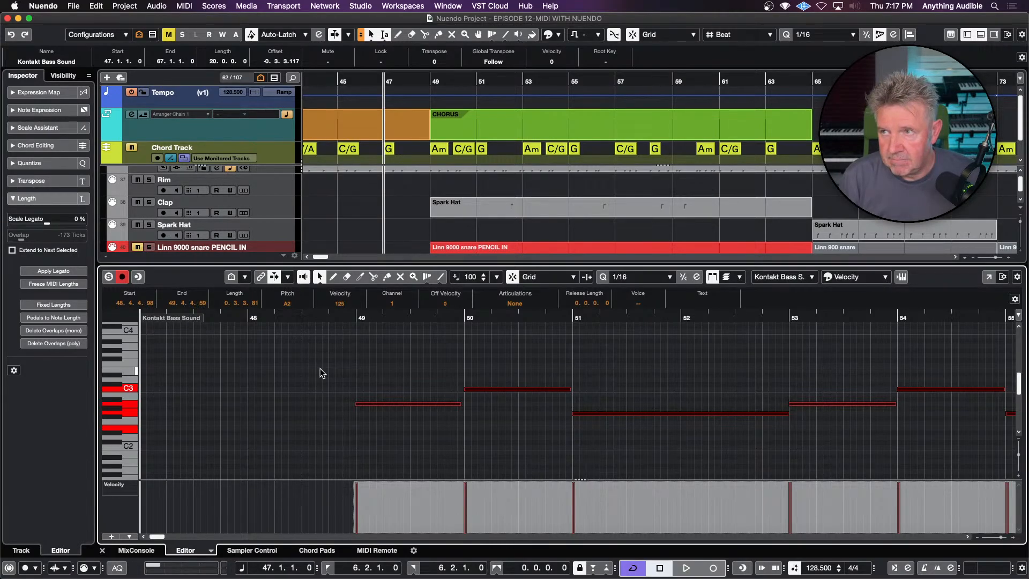
pyautogui.click(838, 35)
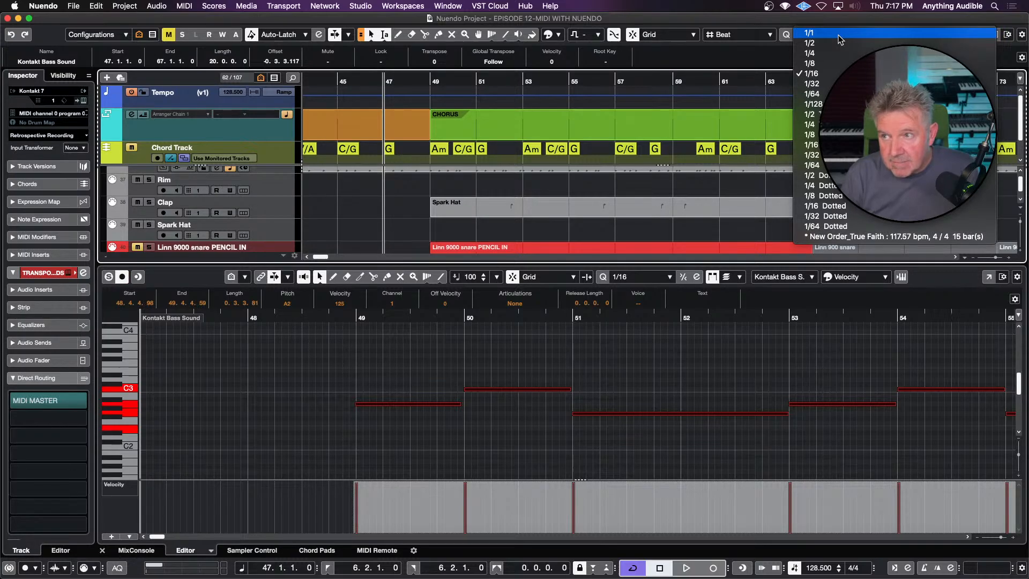
pyautogui.click(835, 64)
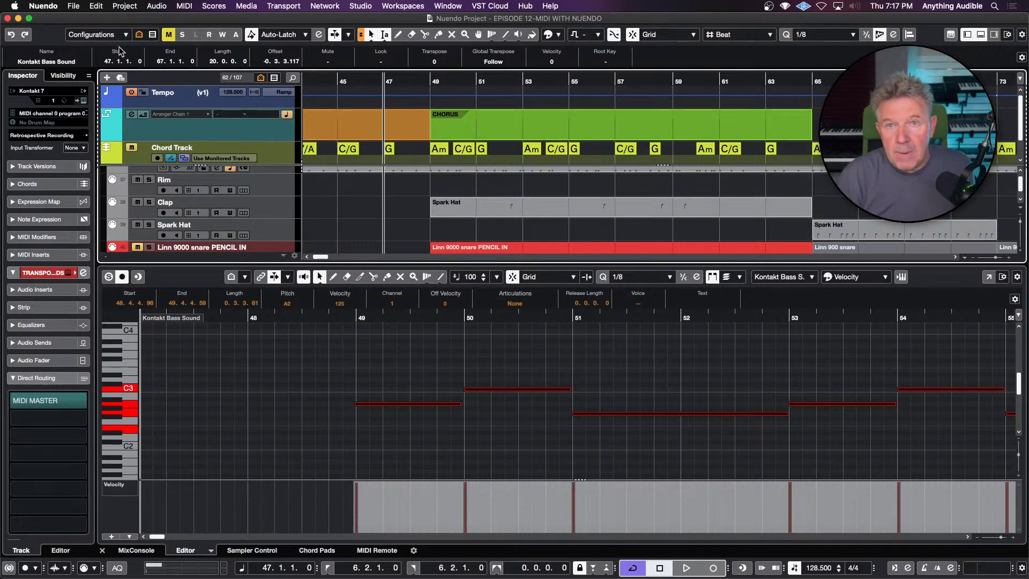
pyautogui.click(94, 8)
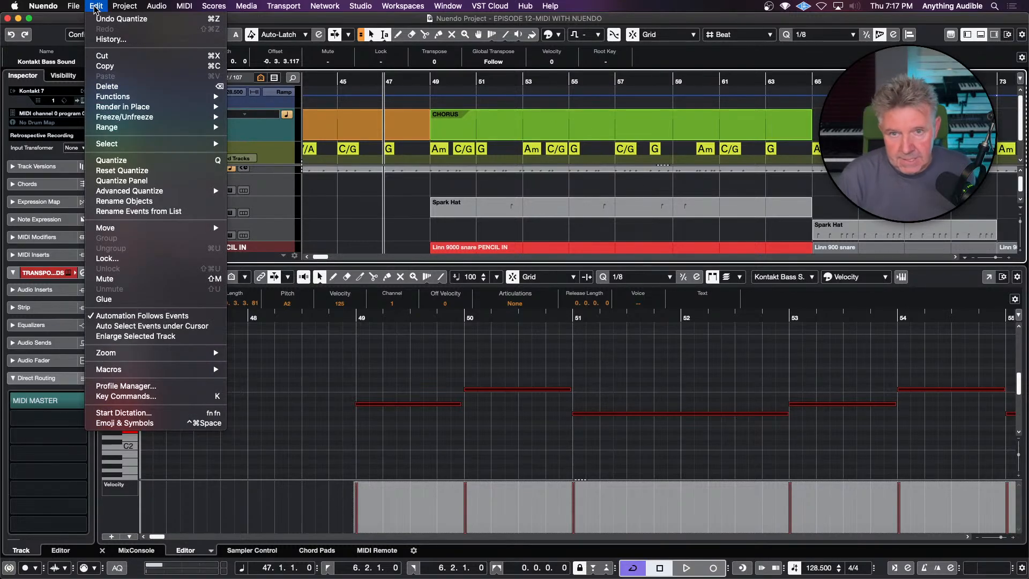
pyautogui.moveTo(101, 194)
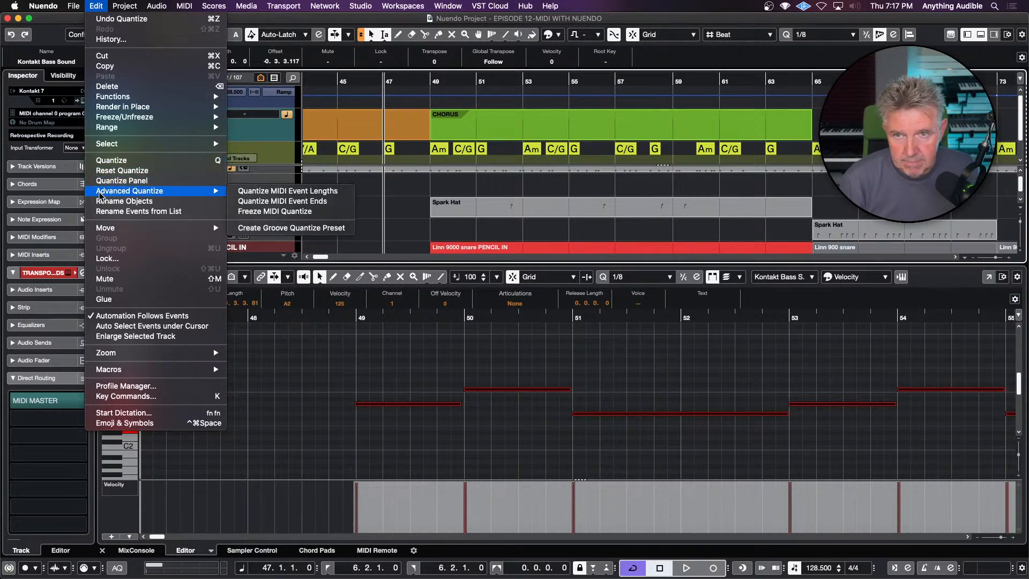
pyautogui.click(319, 204)
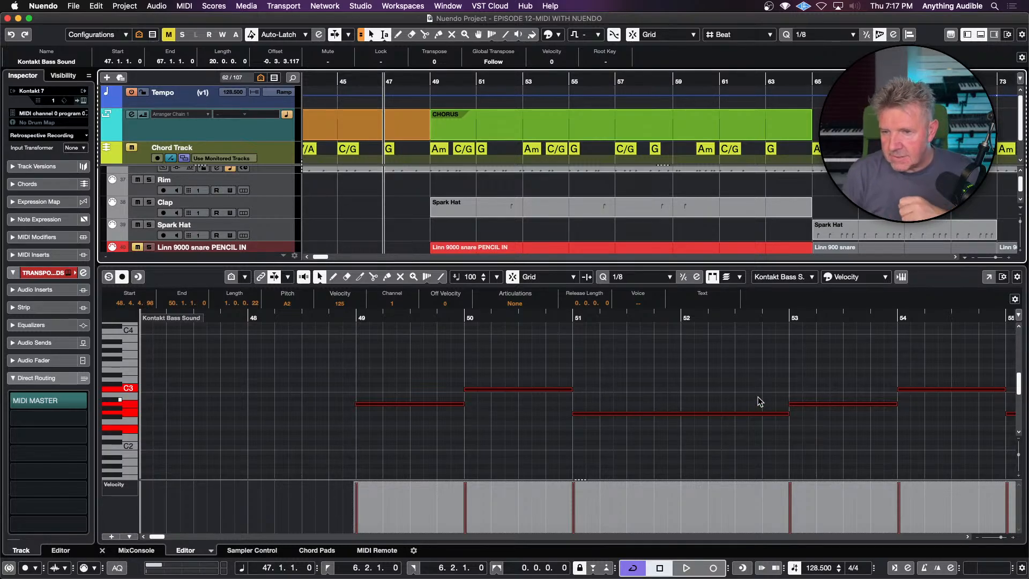
# - Reselect all the bass notes to review the note length functions, and close the Key Editor
pyautogui.click(292, 367)
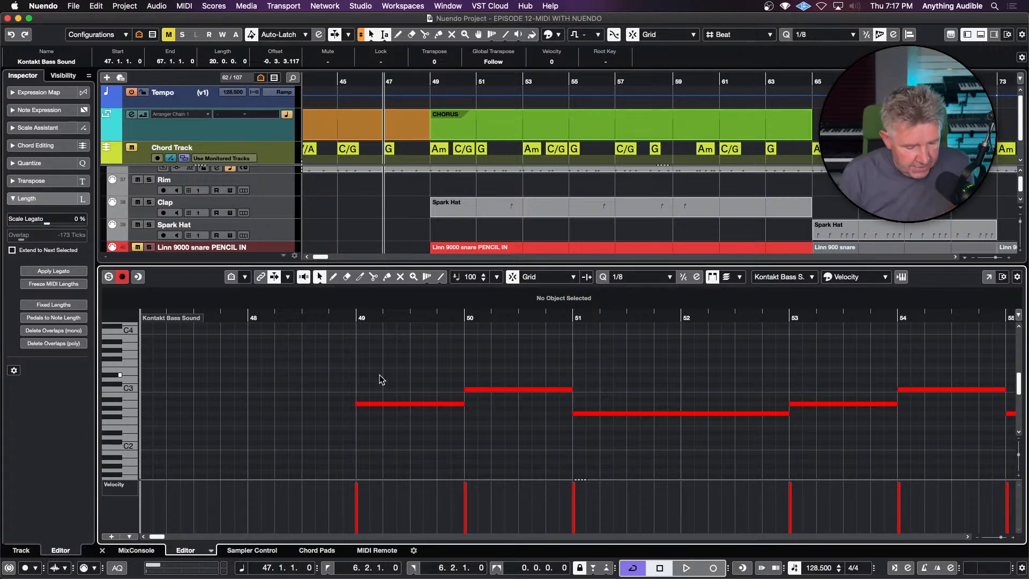
pyautogui.press('super+a')
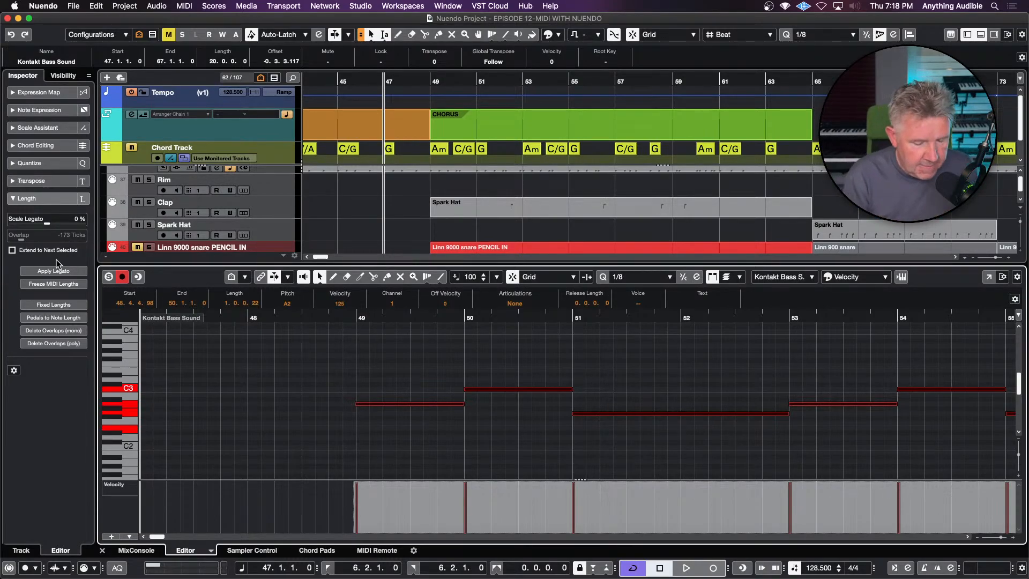
pyautogui.press('Return')
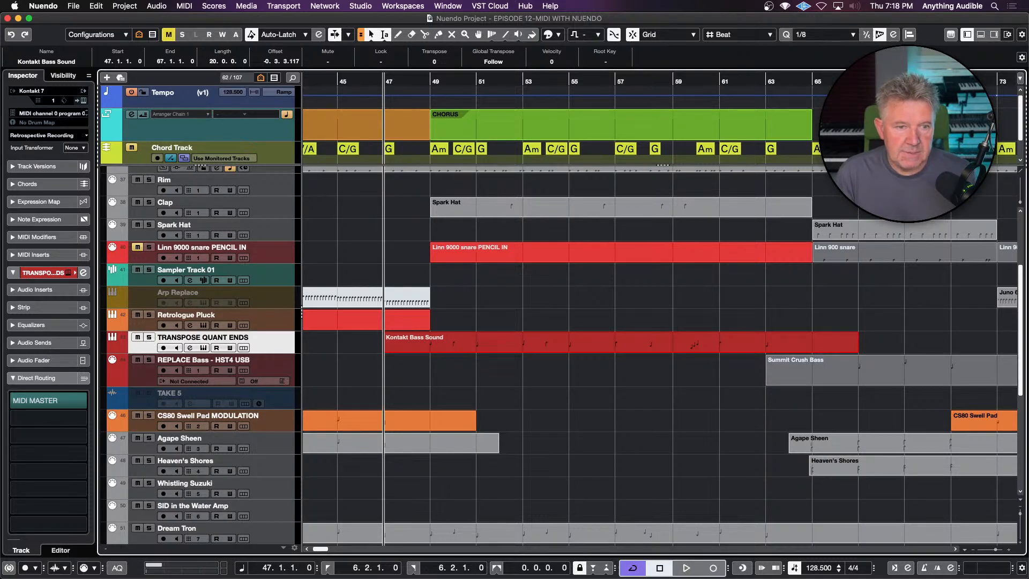
# - Select the Stage-73 V2 01 part starting at bar 13 and record-enable its track
pyautogui.click(485, 375)
pyautogui.press('g')
pyautogui.press('g')
pyautogui.press('g')
pyautogui.press('g')
pyautogui.press('g')
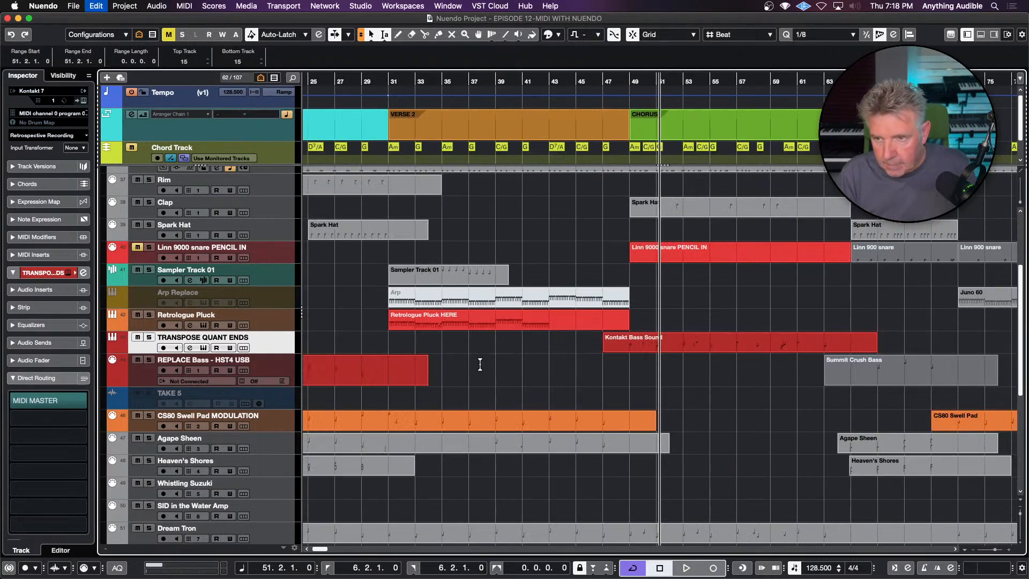
pyautogui.scroll(-5, 480, 365)
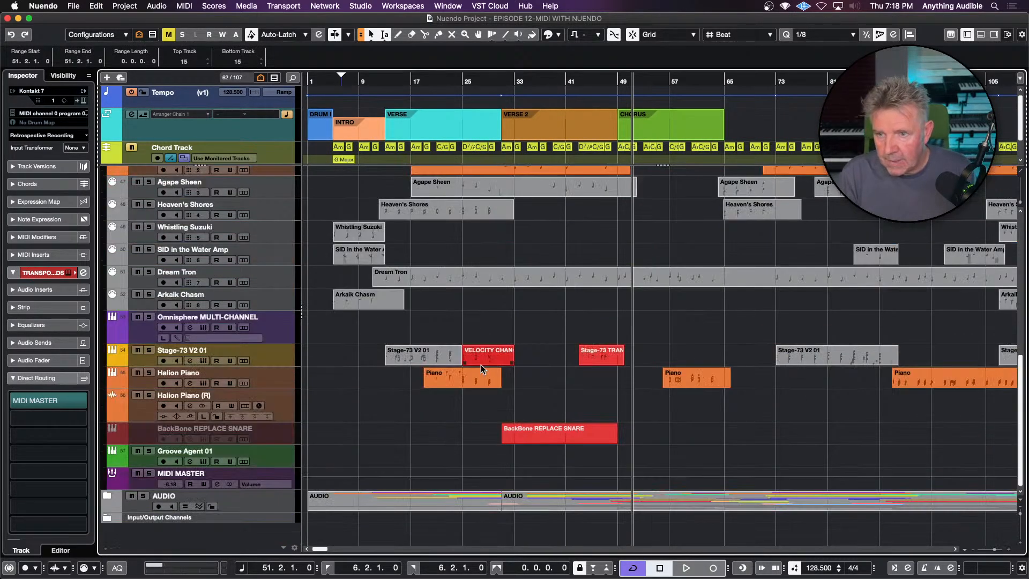
pyautogui.click(455, 358)
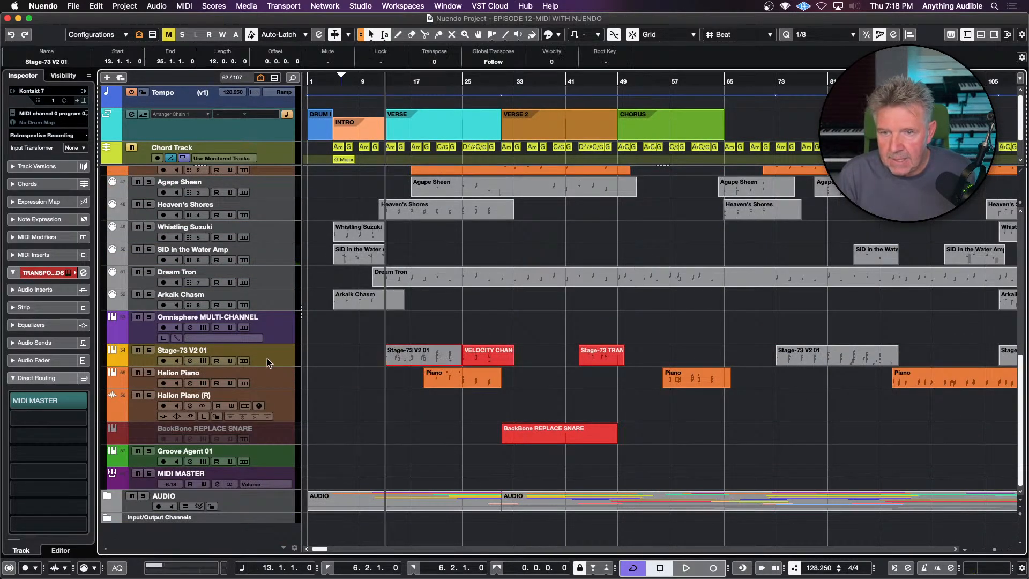
pyautogui.click(166, 361)
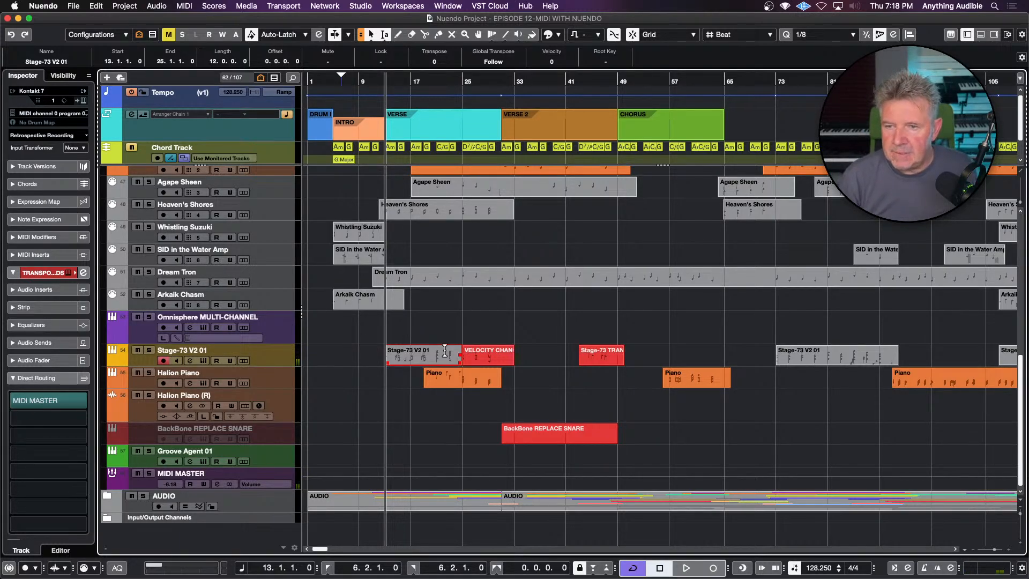
# - Try joining the Stage-73 V2 01 and VELOCITY CHANGE parts into one part, undo it, and reselect the first part
pyautogui.keyDown('shift'); pyautogui.click(492, 362); pyautogui.keyUp('shift')
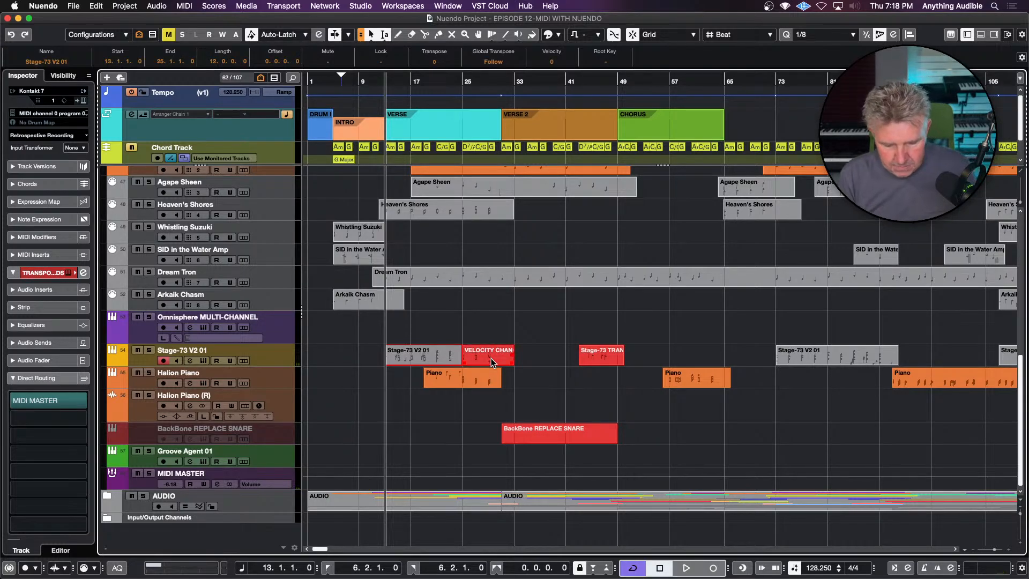
pyautogui.press('h')
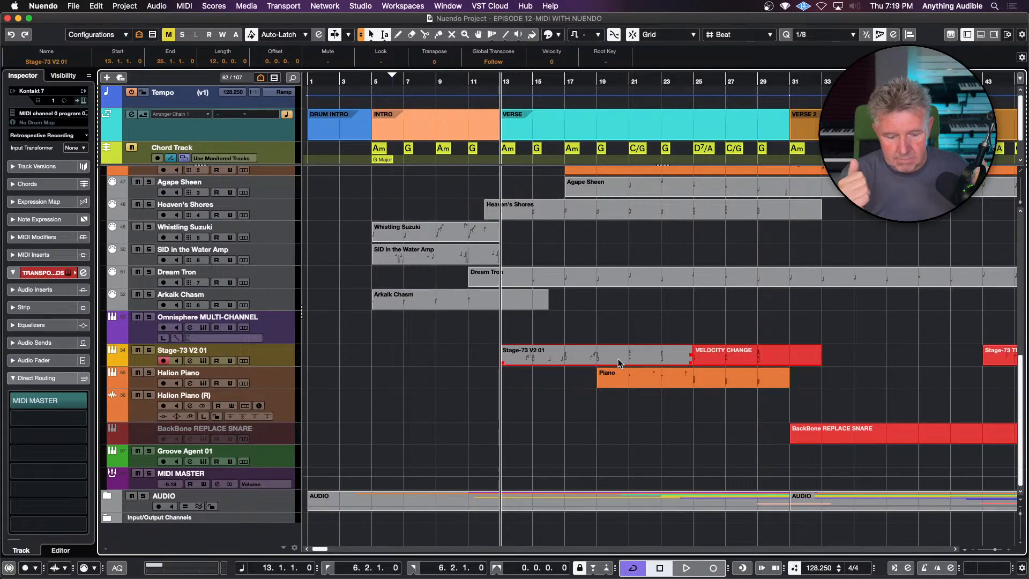
pyautogui.press('super+z')
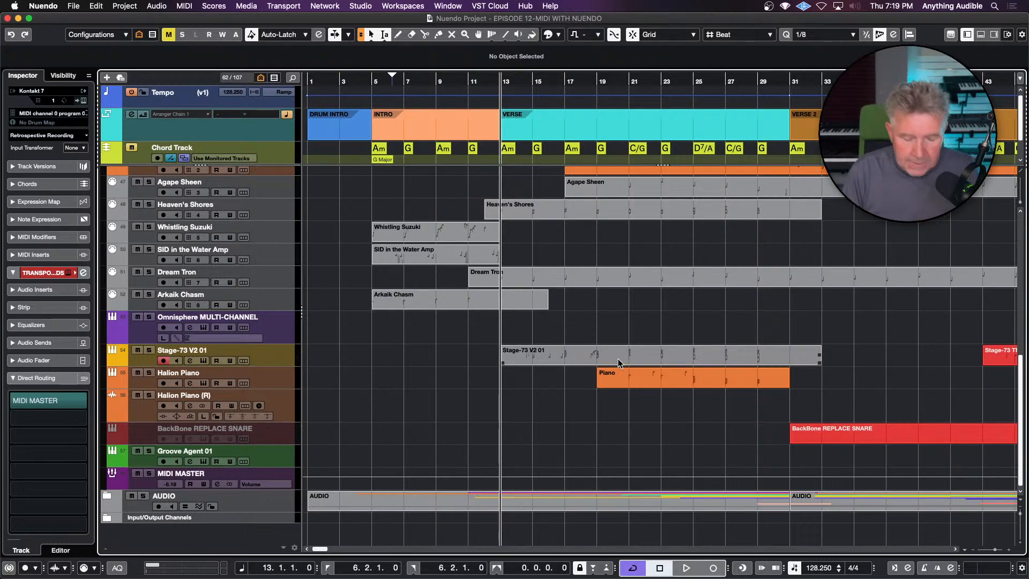
pyautogui.press('super+z')
pyautogui.click(617, 320)
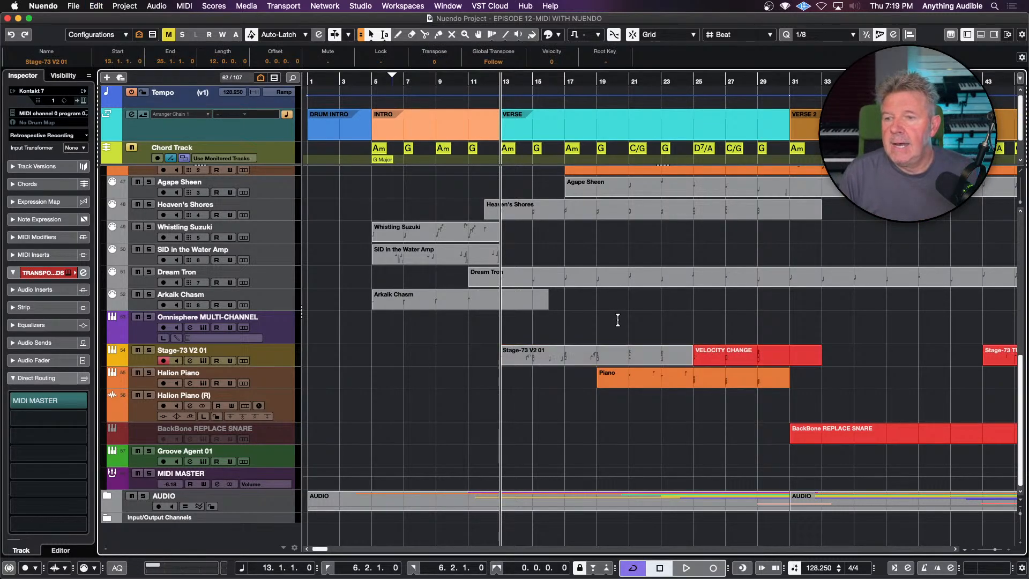
pyautogui.click(596, 354)
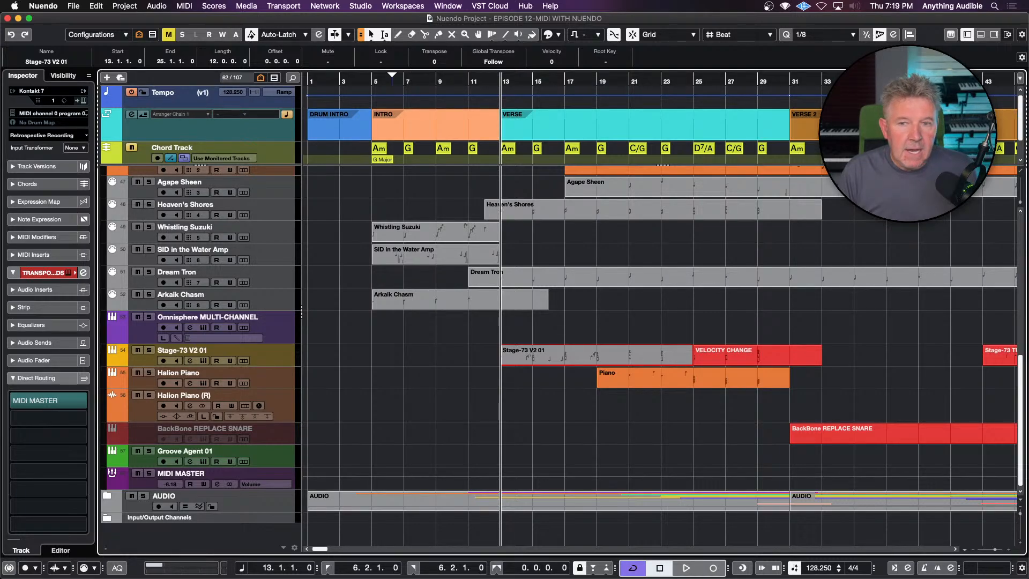
# - Select the CS80 Swell Pad MODULATION track and enlarge its height until the MIDI output routing is shown
pyautogui.scroll(3, 393, 368)
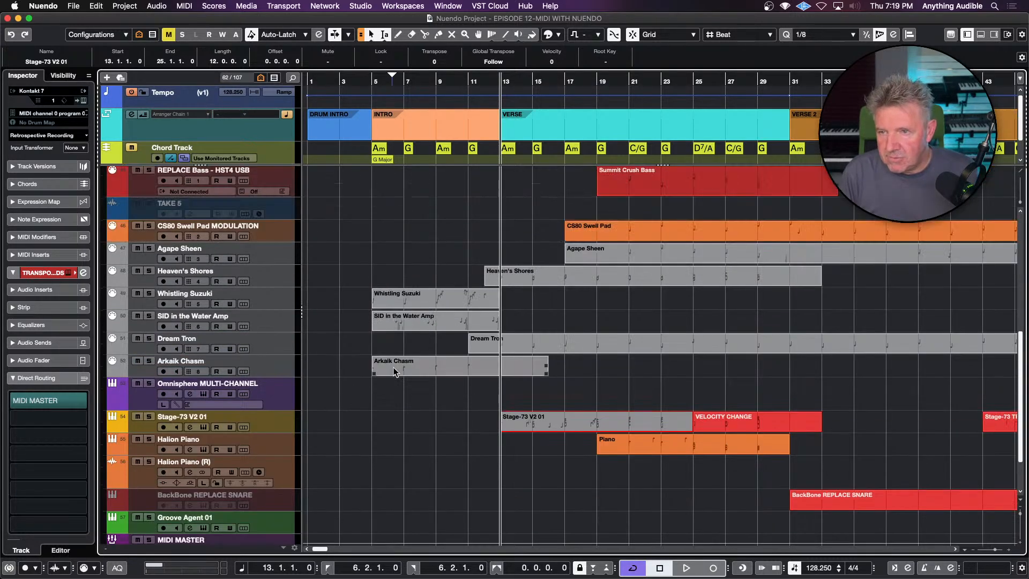
pyautogui.scroll(10, 393, 368)
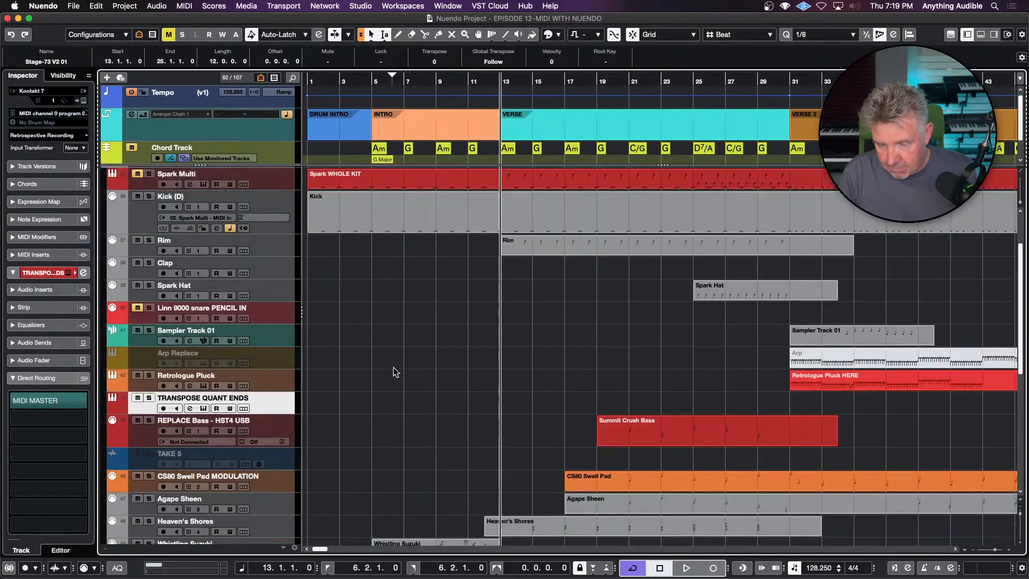
pyautogui.scroll(-6, 394, 367)
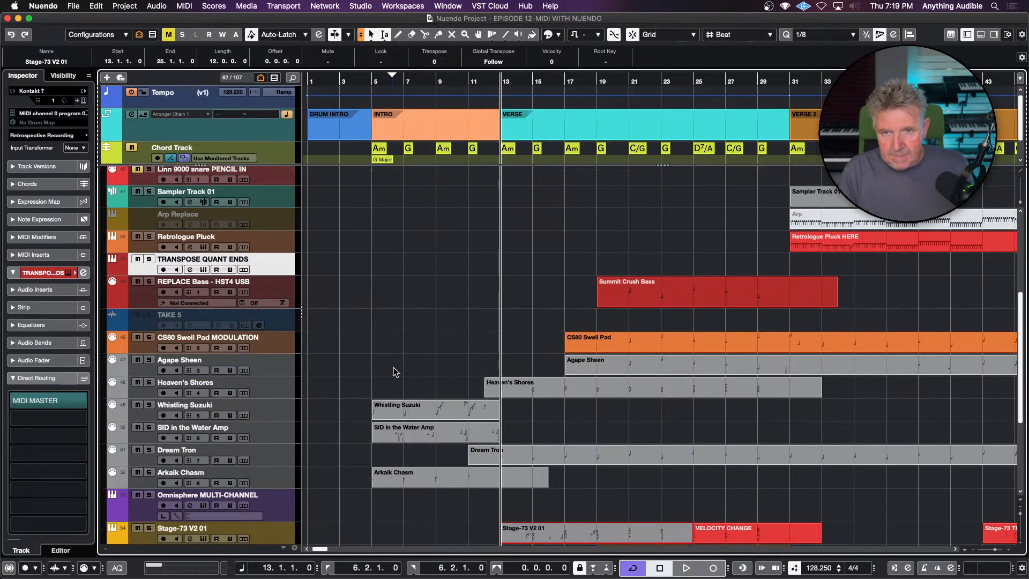
pyautogui.click(287, 346)
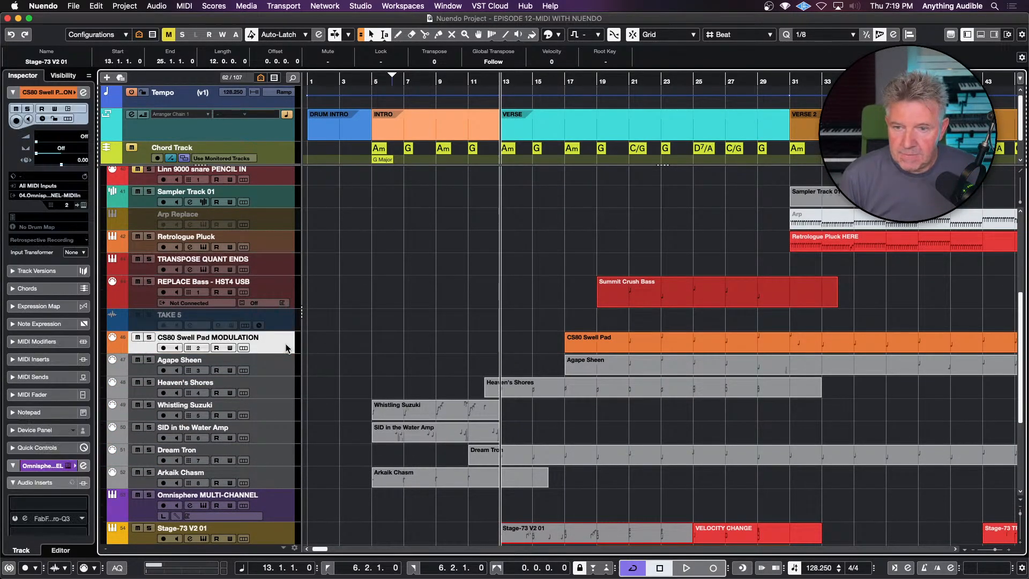
pyautogui.hotkey('alt', 'Down')
pyautogui.hotkey('alt', 'Down')
pyautogui.hotkey('alt', 'Down')
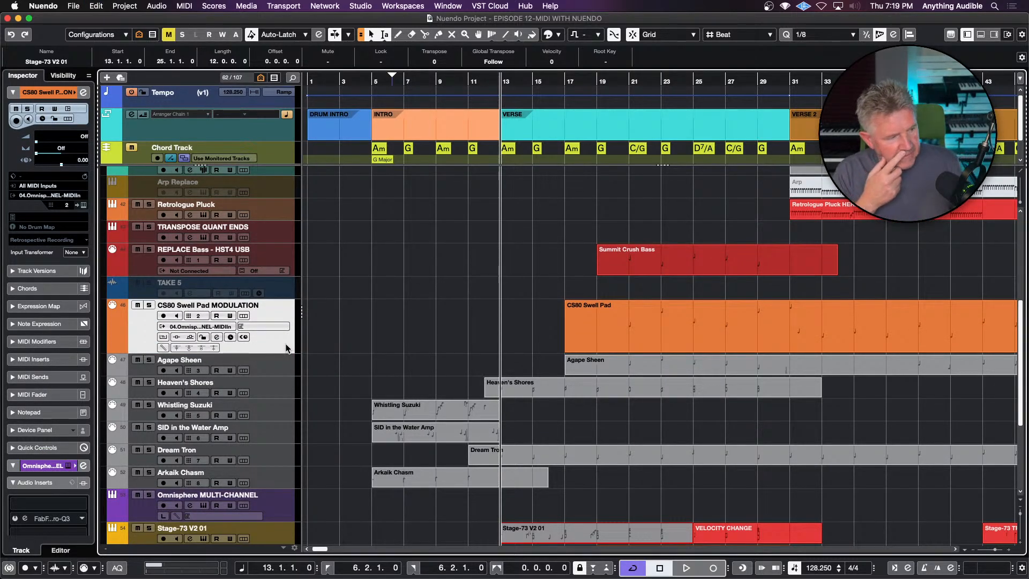
pyautogui.hotkey('alt', 'Up')
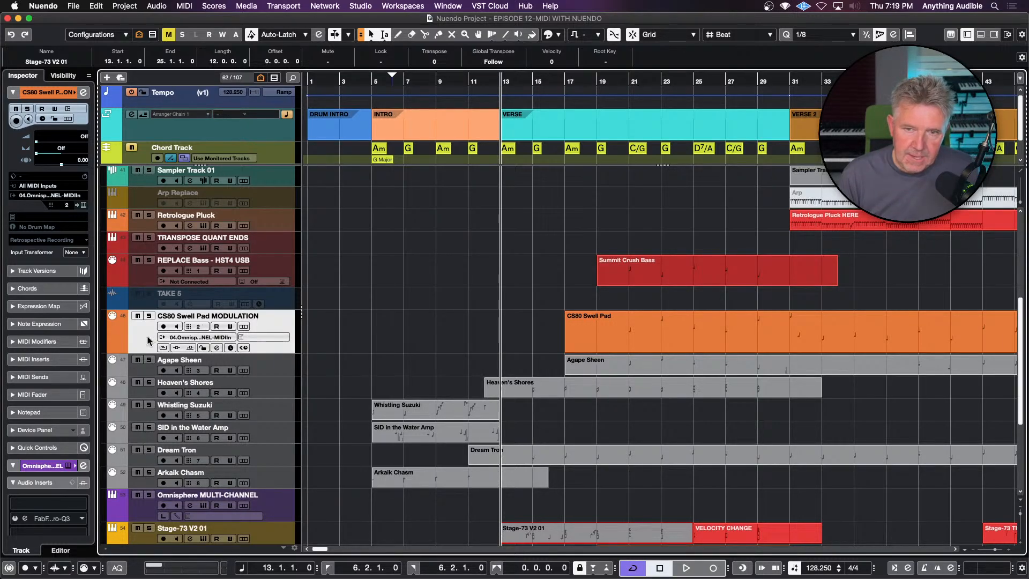
# - Open the instrument of the Omnisphere MULTI-CHANNEL track, inspect the patches and channels in its Multi mixer, and close it
pyautogui.click(147, 371)
pyautogui.click(146, 388)
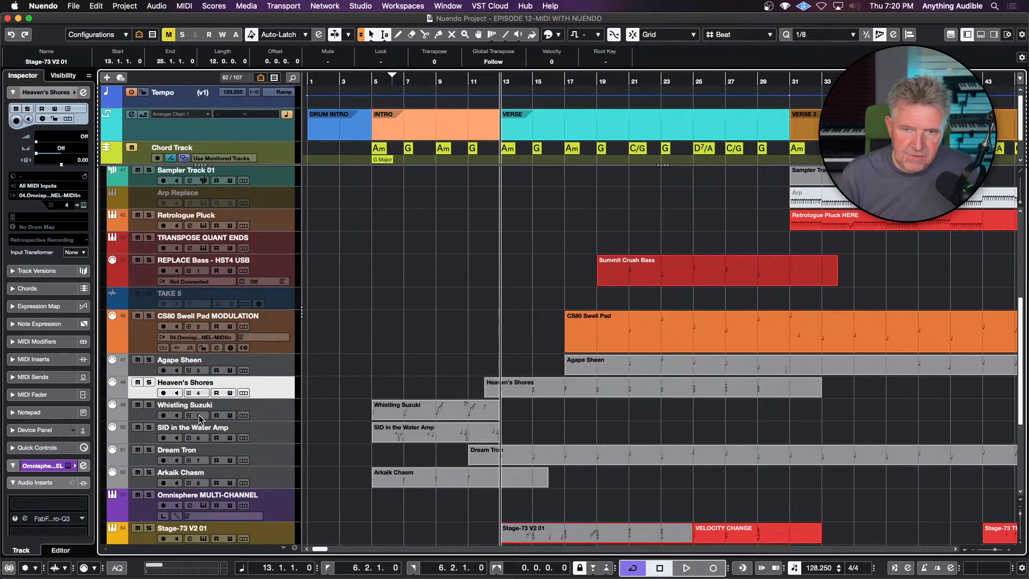
pyautogui.click(144, 506)
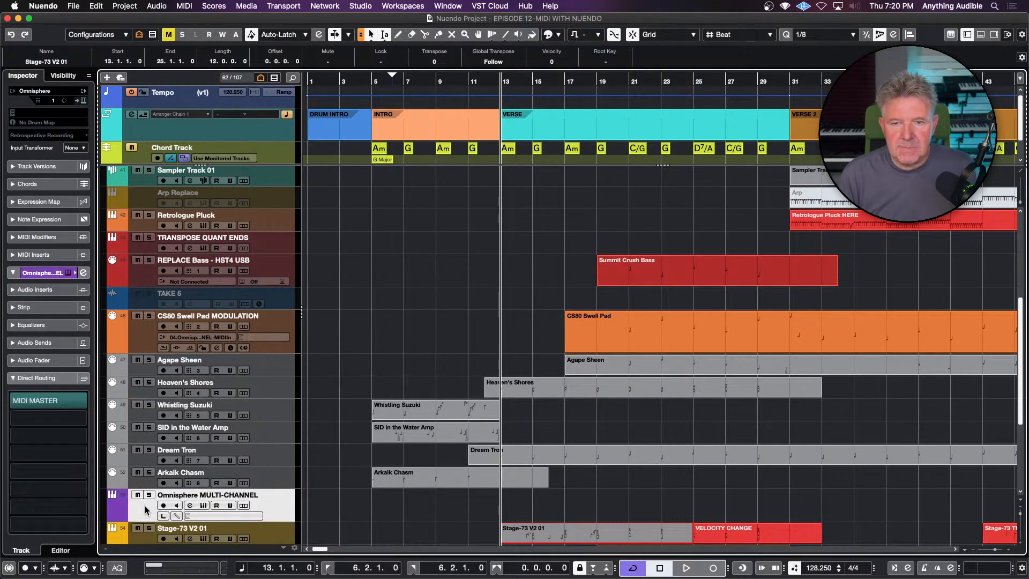
pyautogui.click(203, 506)
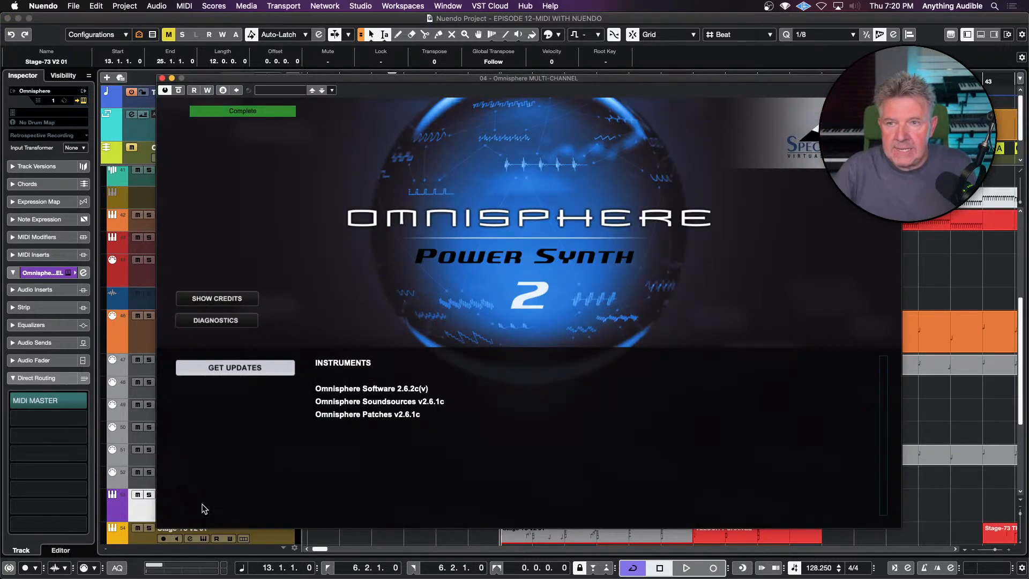
pyautogui.click(500, 328)
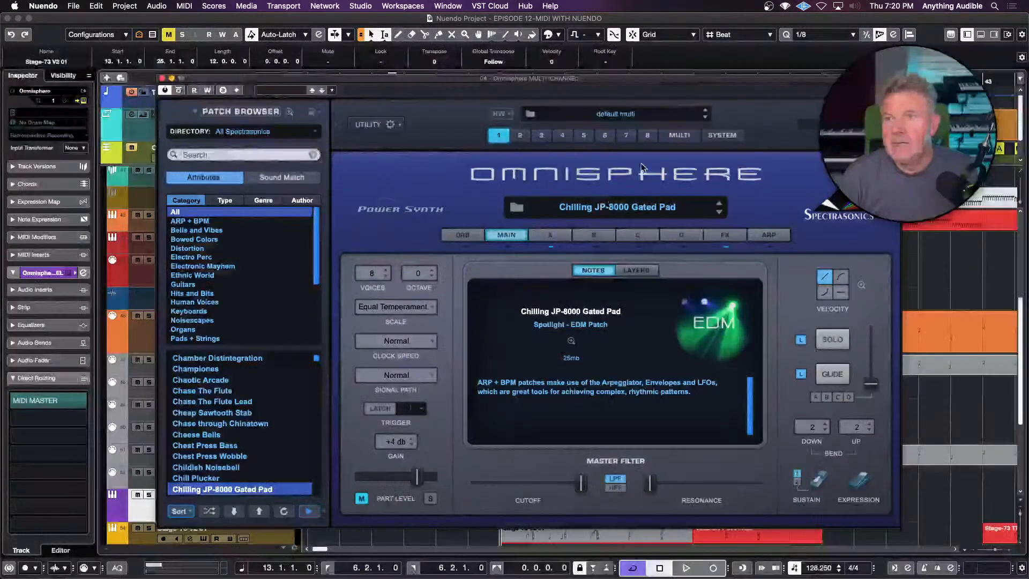
pyautogui.click(680, 136)
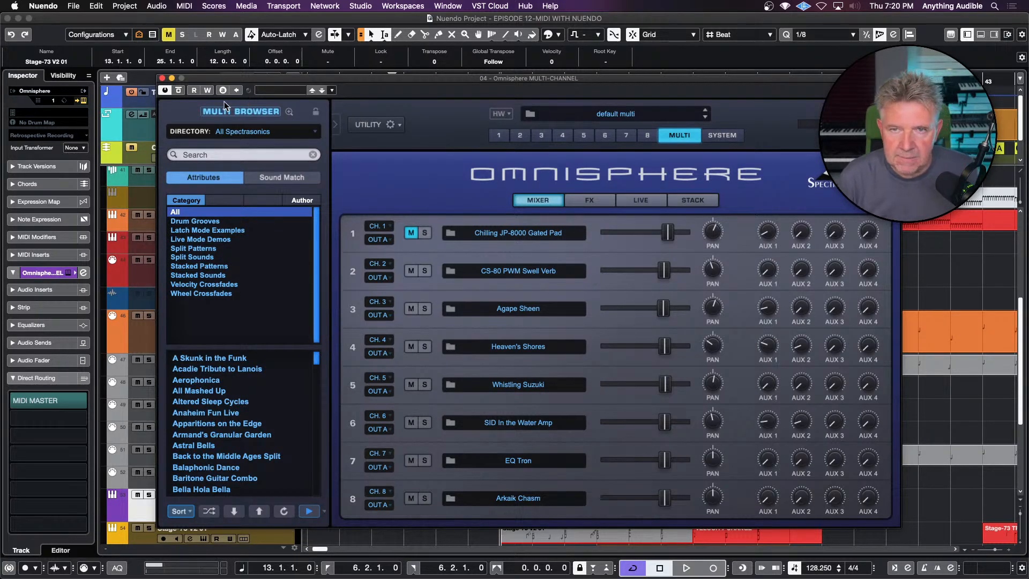
pyautogui.click(162, 79)
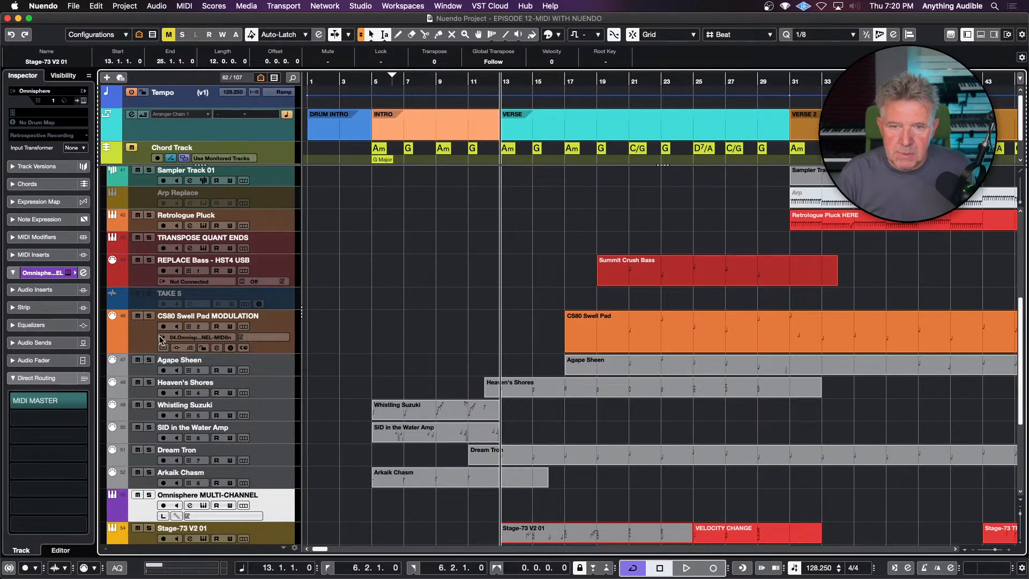
# - Select the CS80 Swell Pad part at bar 17, record-enable its track, and play the project through the verse before stopping
pyautogui.click(595, 346)
pyautogui.click(616, 345)
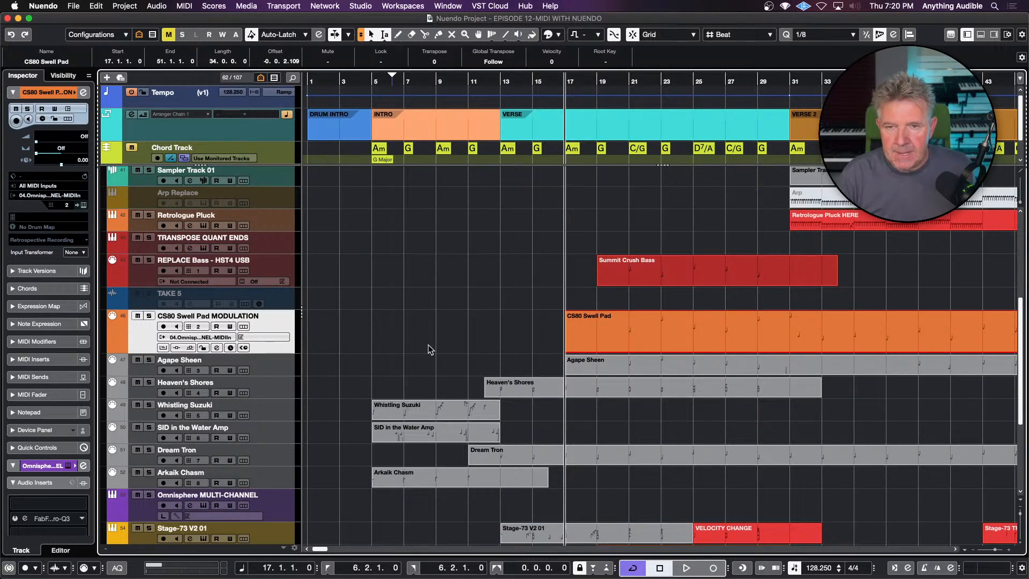
pyautogui.click(164, 327)
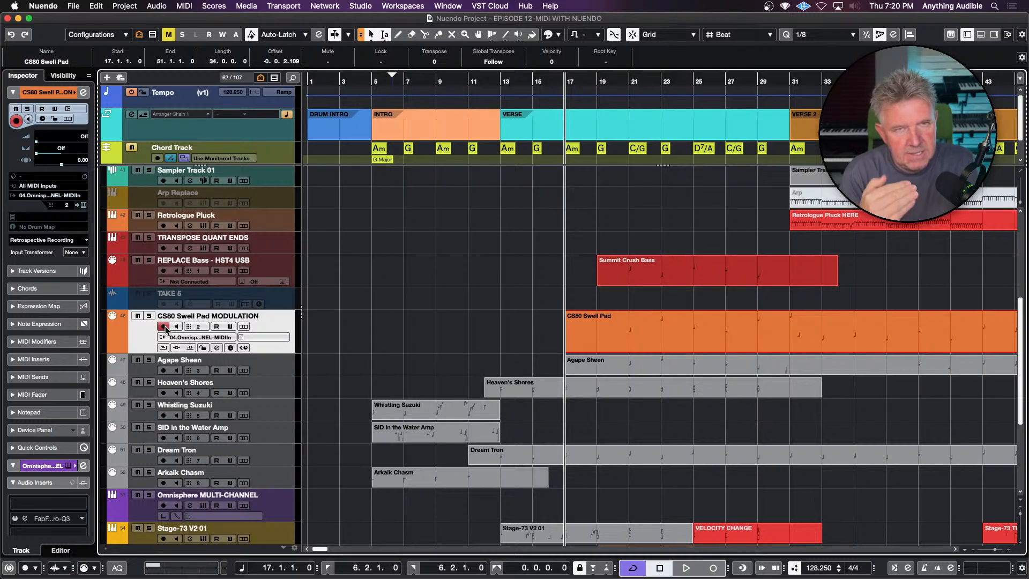
pyautogui.press('space')
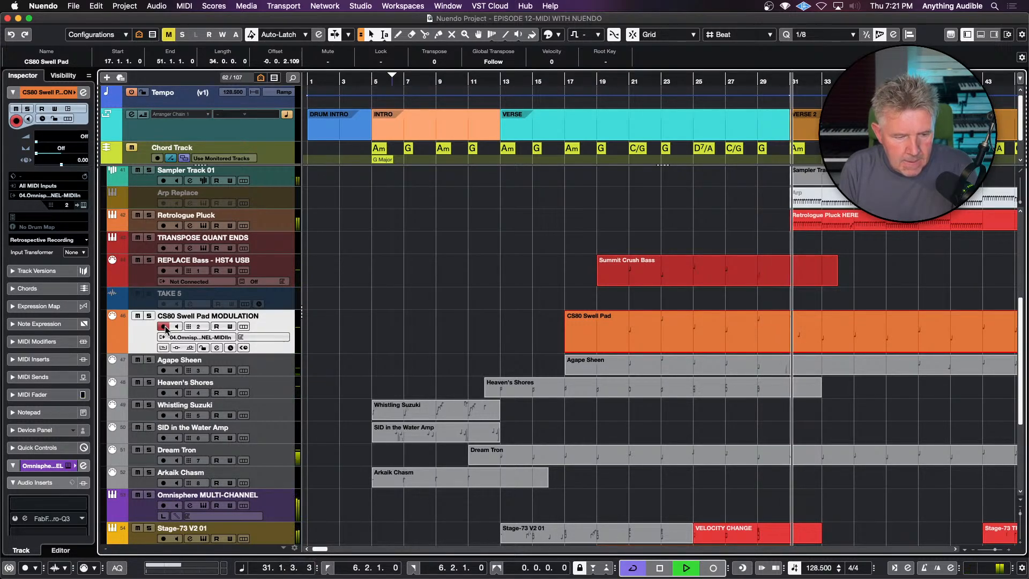
pyautogui.press('space')
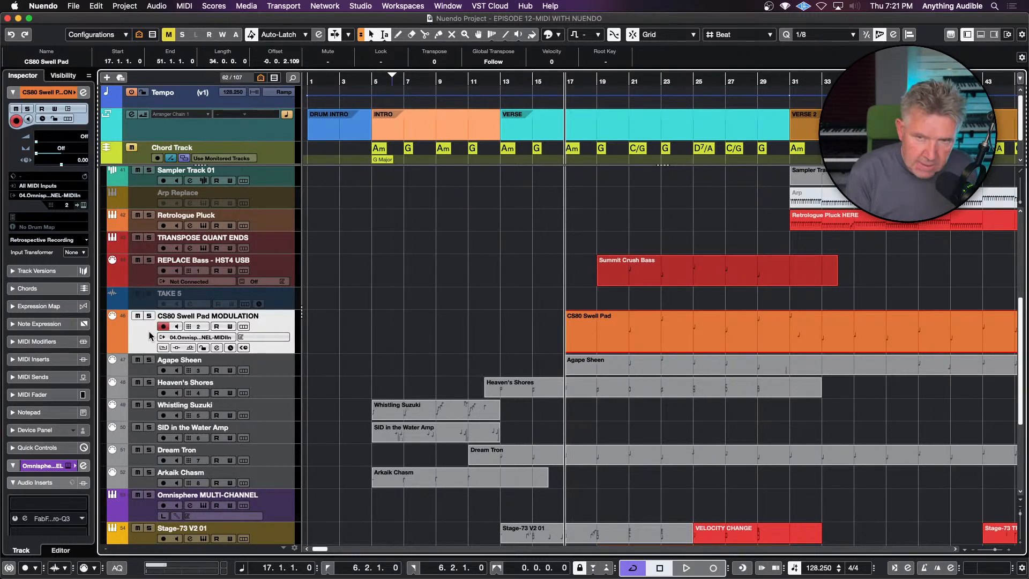
# - Duplicate the CS80 Swell Pad MODULATION track without its parts and move record-enable from the original to the duplicate
pyautogui.press('super+d')
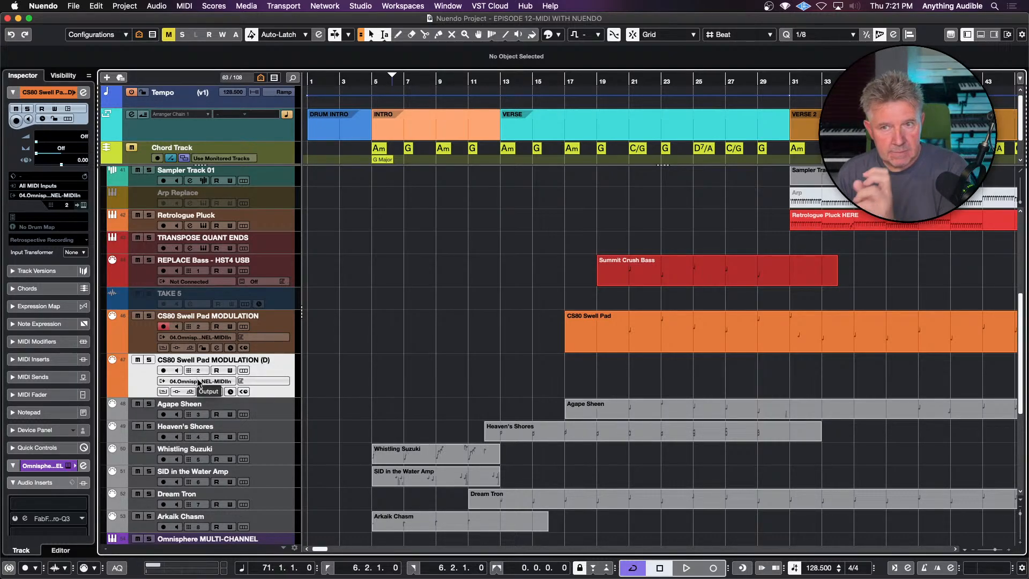
pyautogui.click(164, 326)
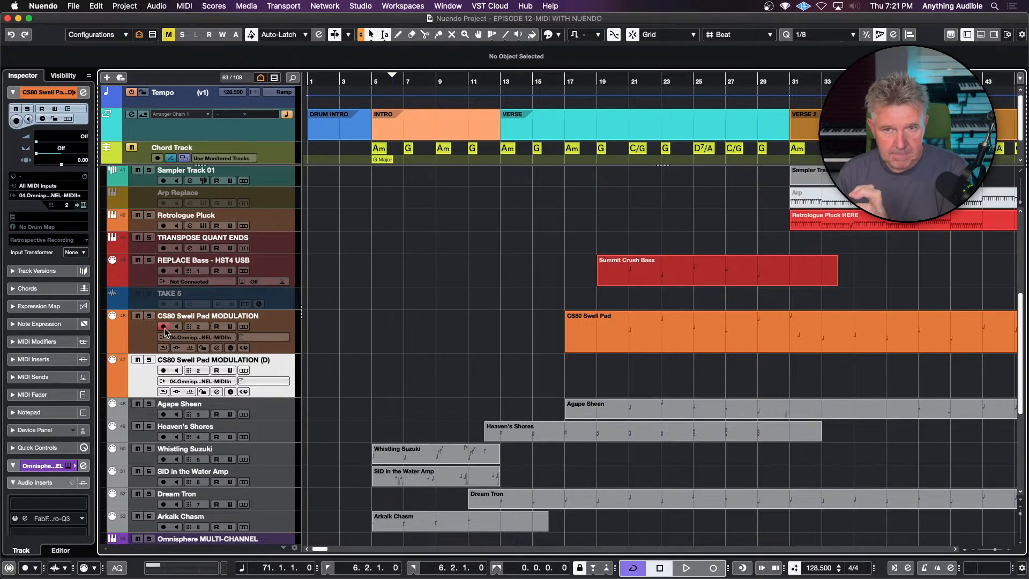
pyautogui.click(163, 370)
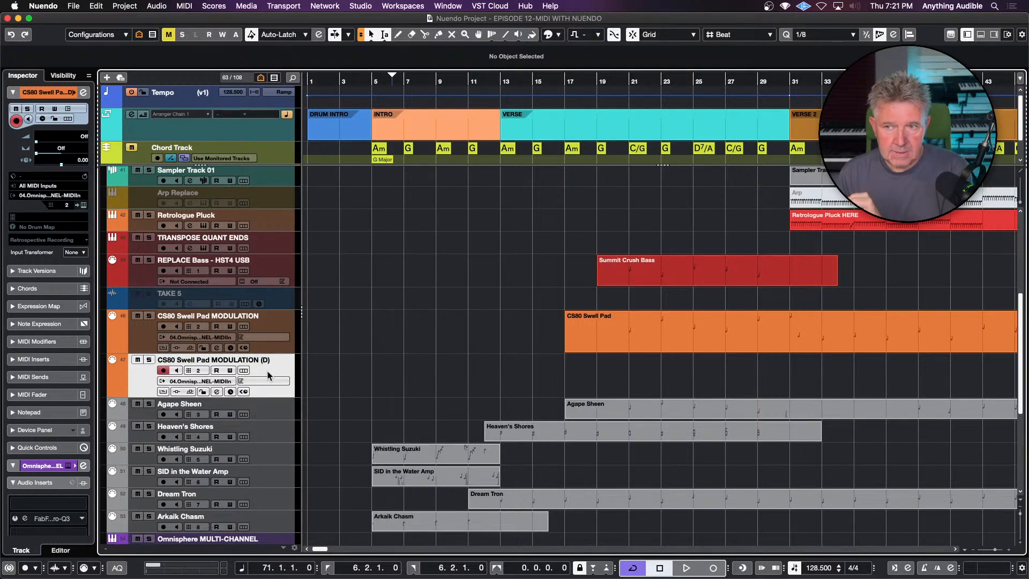
# - Record a modulation controller pass on the duplicated CS80 Swell Pad track from bar 17 to about bar 33
pyautogui.click(619, 351)
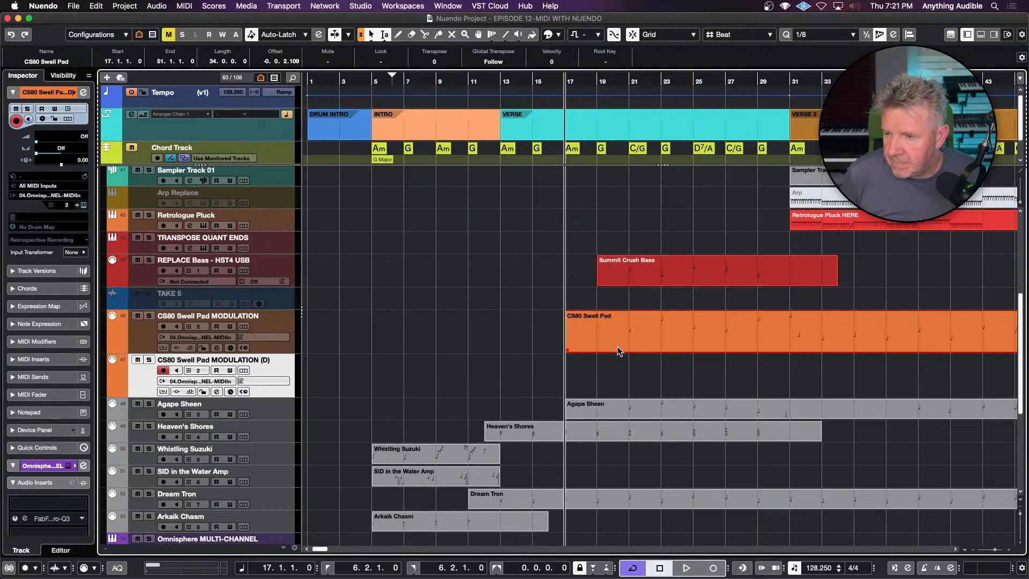
pyautogui.press('KP_Multiply')
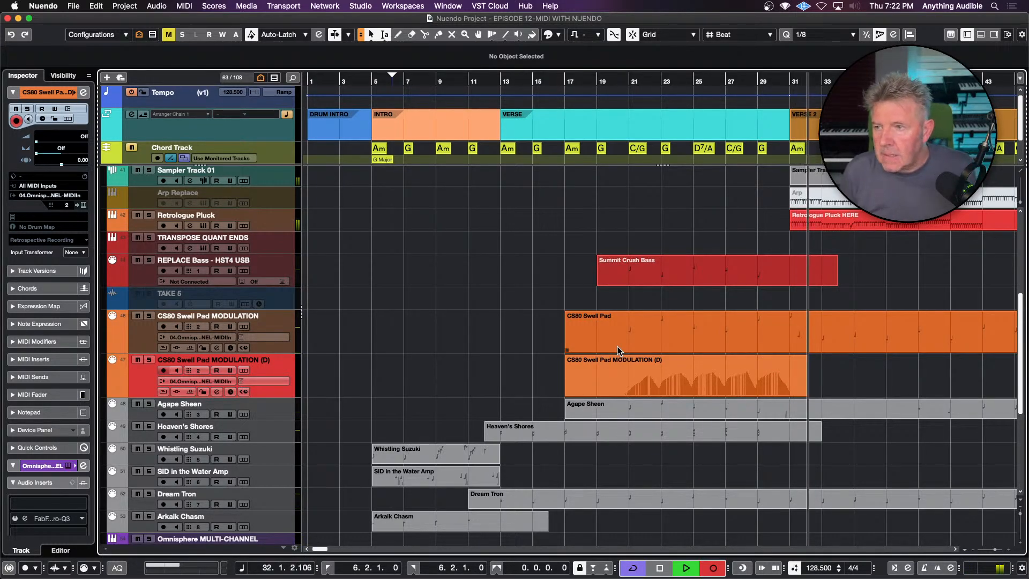
pyautogui.press('space')
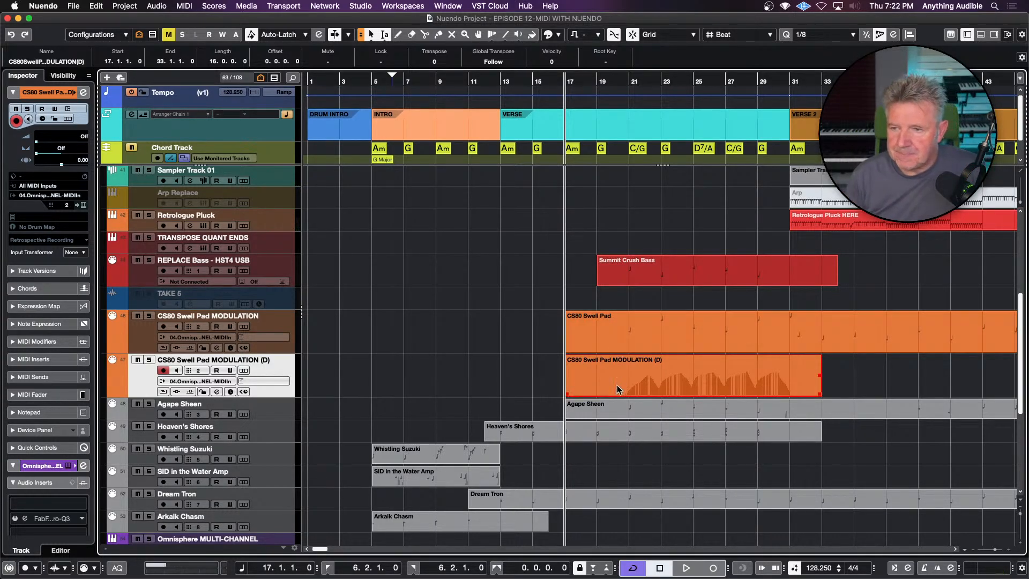
# - Open the original CS80 Swell Pad part in the Key Editor and review the controller types offered for the velocity lane
pyautogui.click(552, 336)
pyautogui.doubleClick(608, 340)
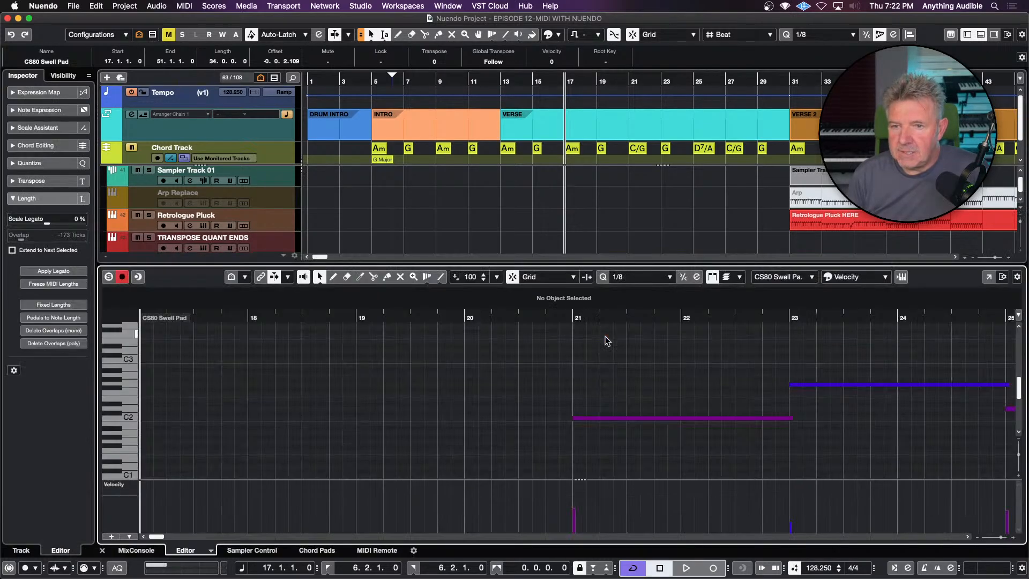
pyautogui.click(119, 488)
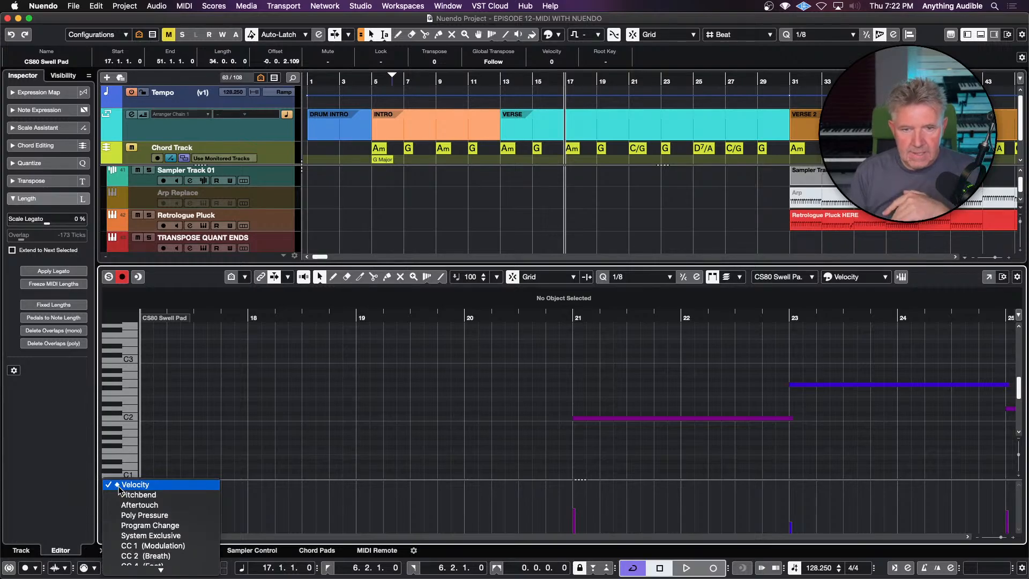
pyautogui.moveTo(130, 572)
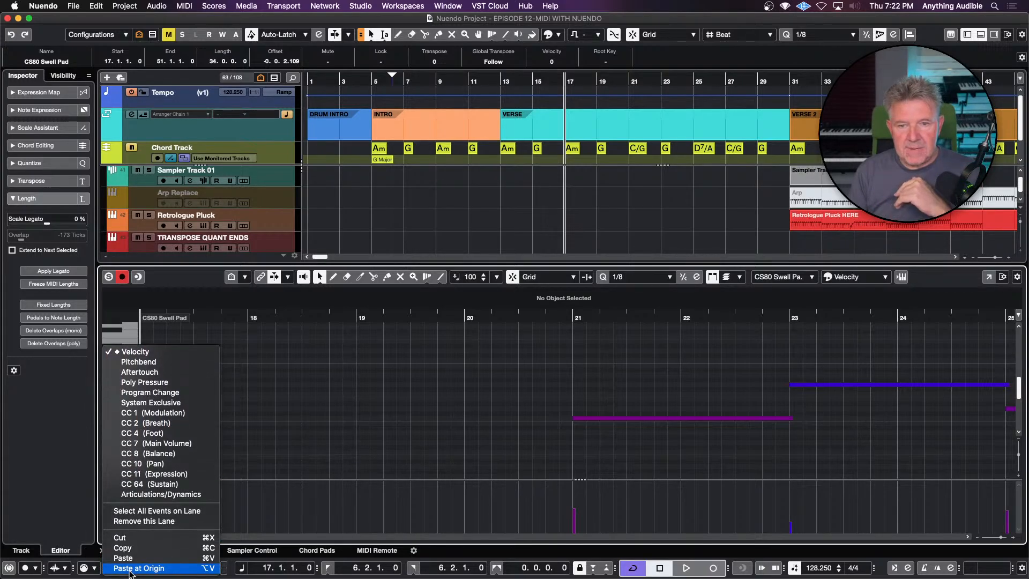
pyautogui.click(282, 392)
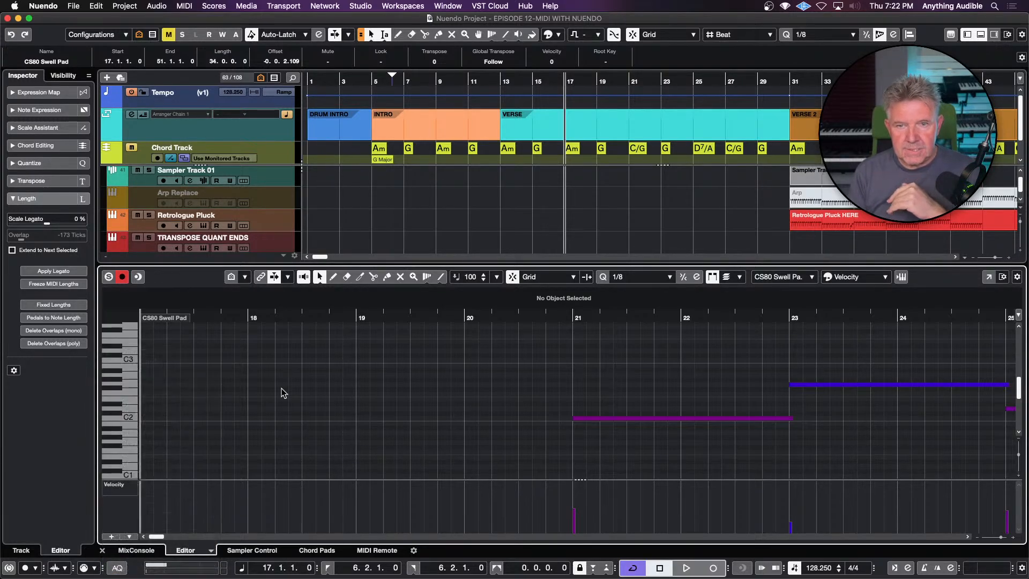
# - Open the CS80 Swell Pad MODULATION (D) part in the Key Editor and review its CC 1 (Modulation) curve across the whole part
pyautogui.press('Return')
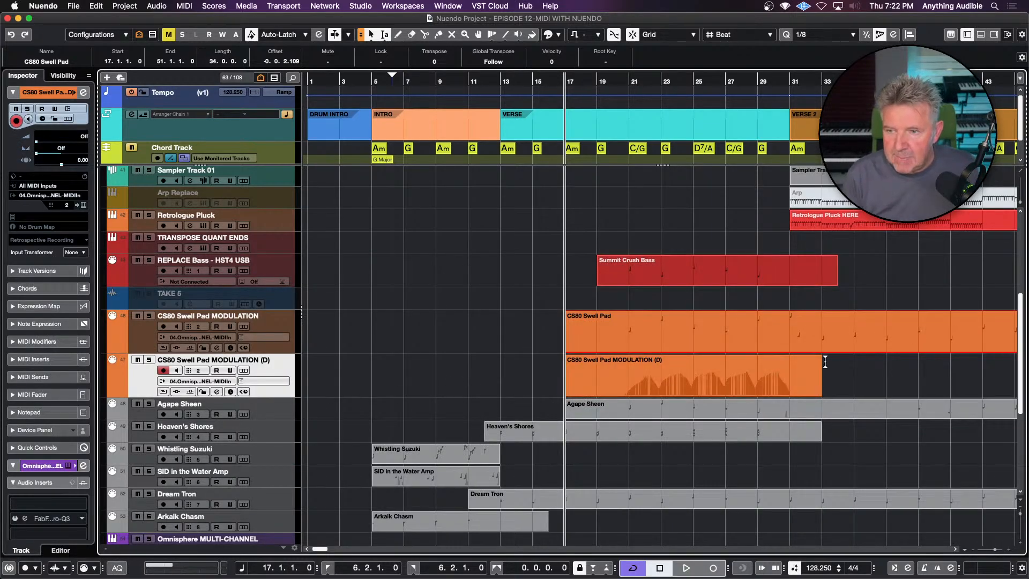
pyautogui.doubleClick(668, 388)
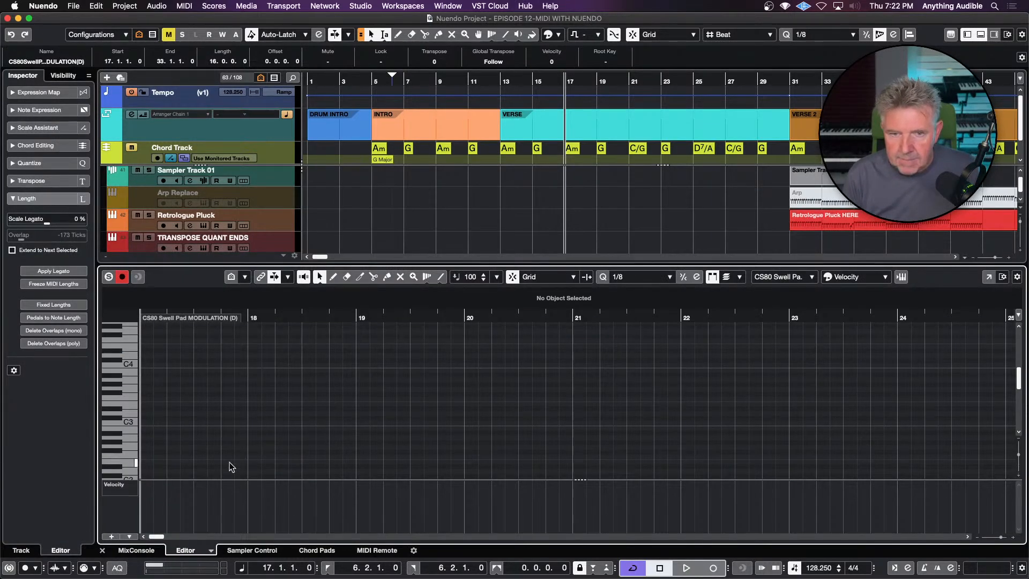
pyautogui.click(123, 485)
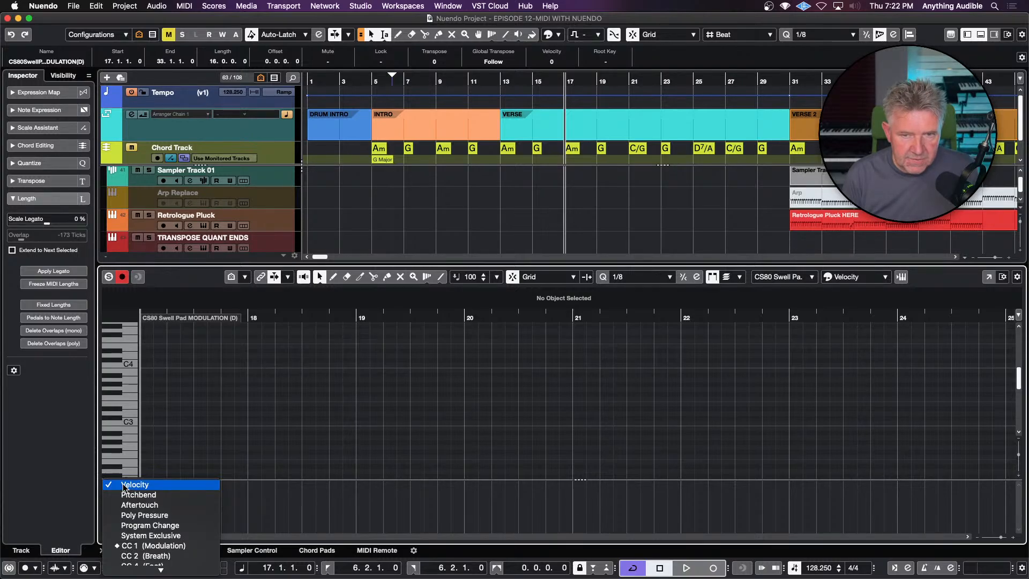
pyautogui.click(130, 547)
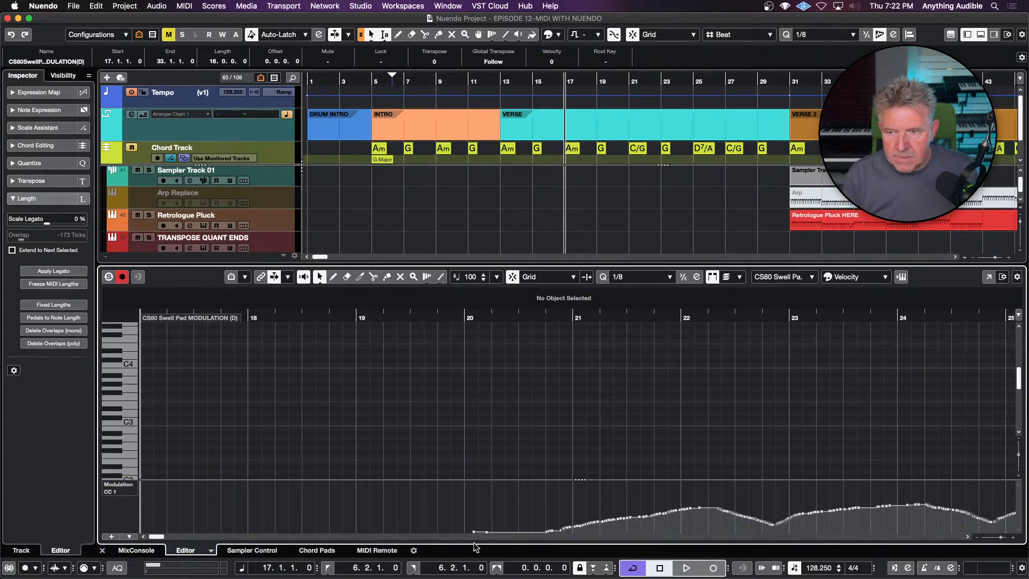
pyautogui.press('g')
pyautogui.press('g')
pyautogui.press('g')
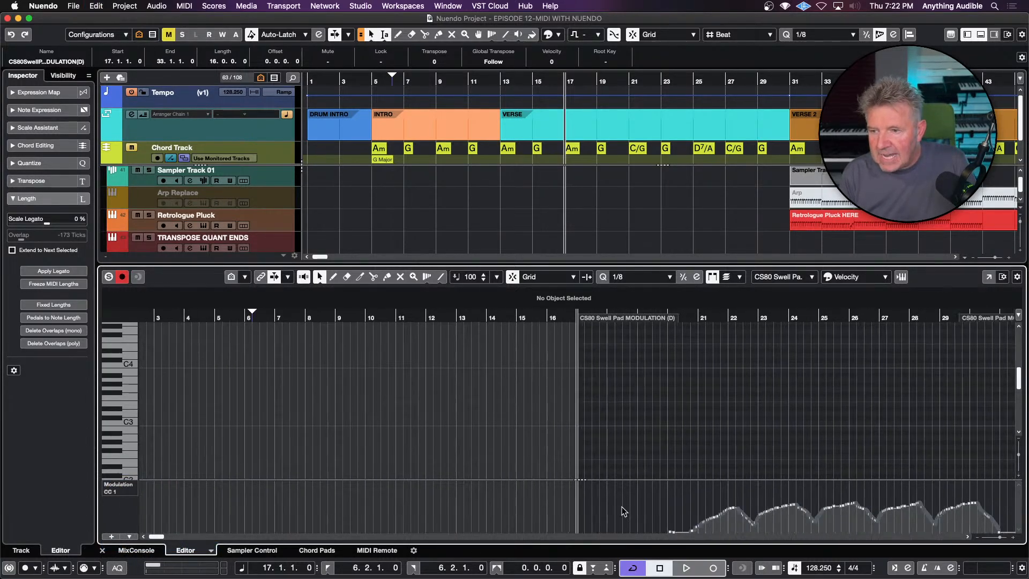
pyautogui.hscroll(5, 638, 500)
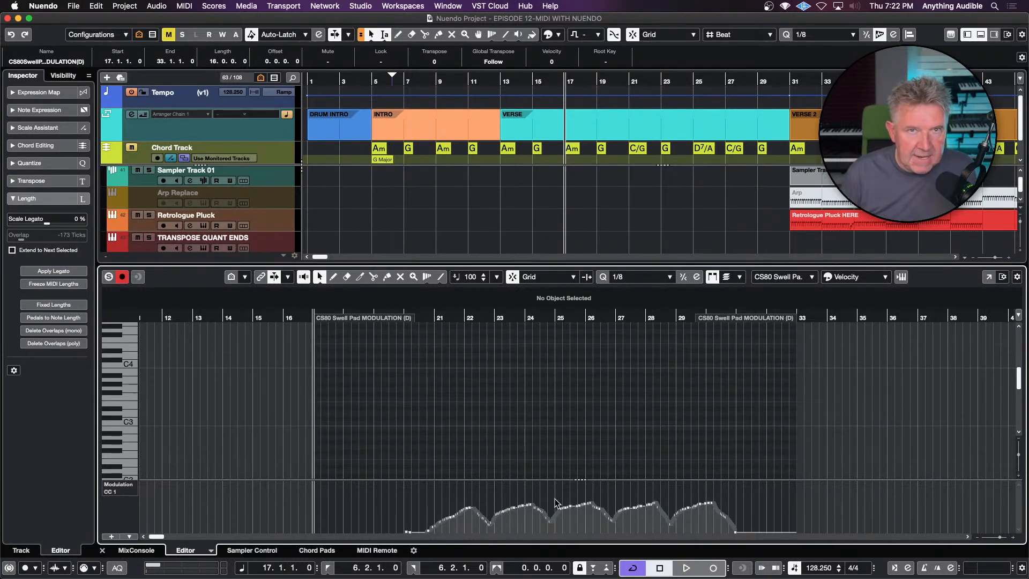
pyautogui.press('Return')
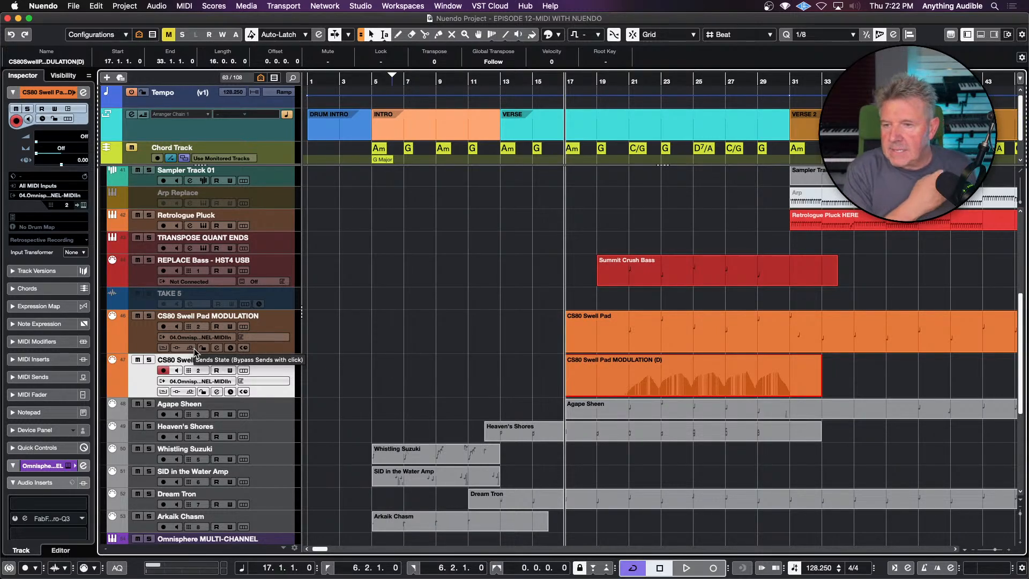
# - Turn off record-enable on the CS80 Swell Pad MODULATION (D) track and reduce the height of both CS80 Swell Pad tracks
pyautogui.click(164, 371)
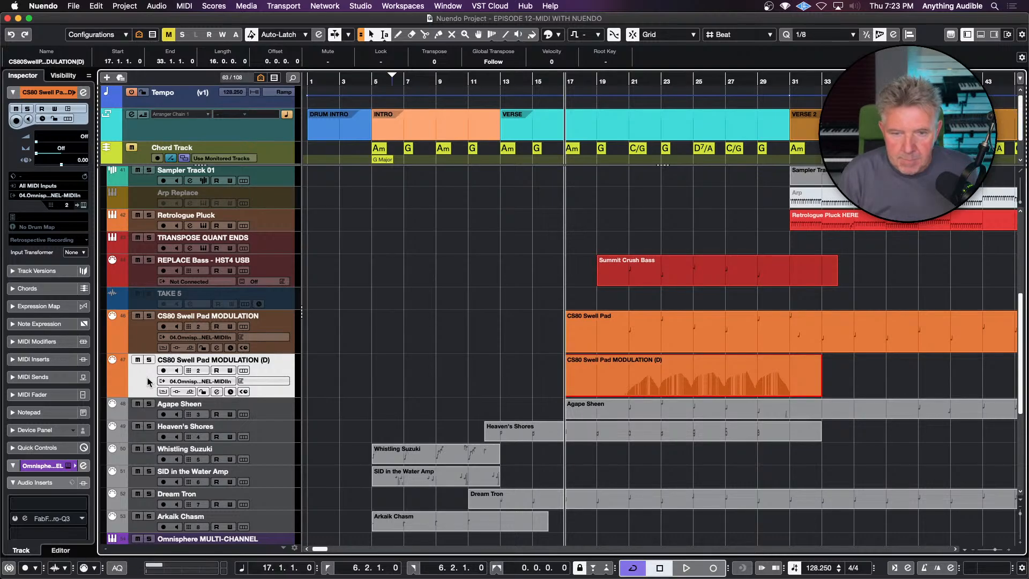
pyautogui.hotkey('alt', 'Up')
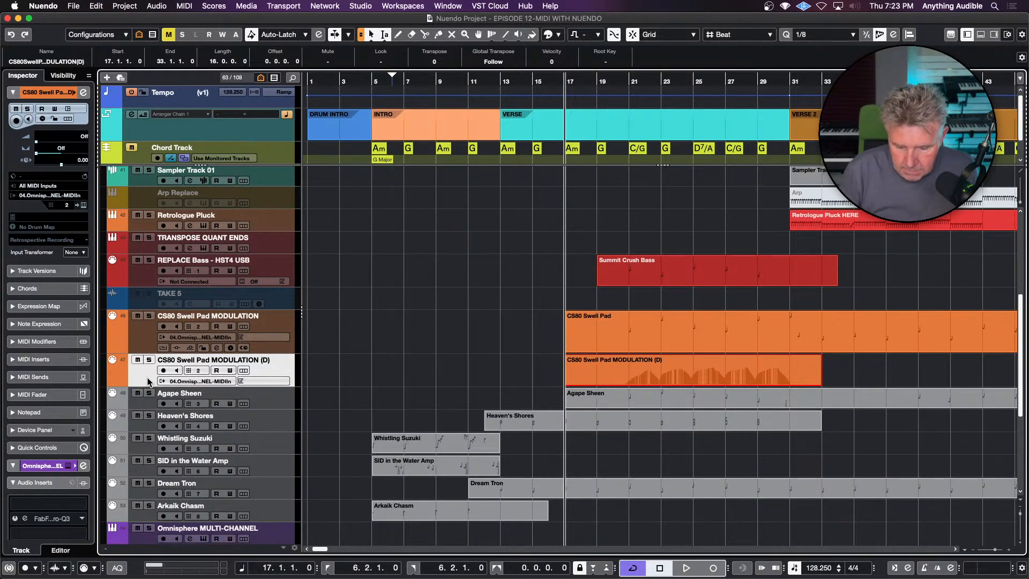
pyautogui.hotkey('alt', 'Up')
pyautogui.click(145, 340)
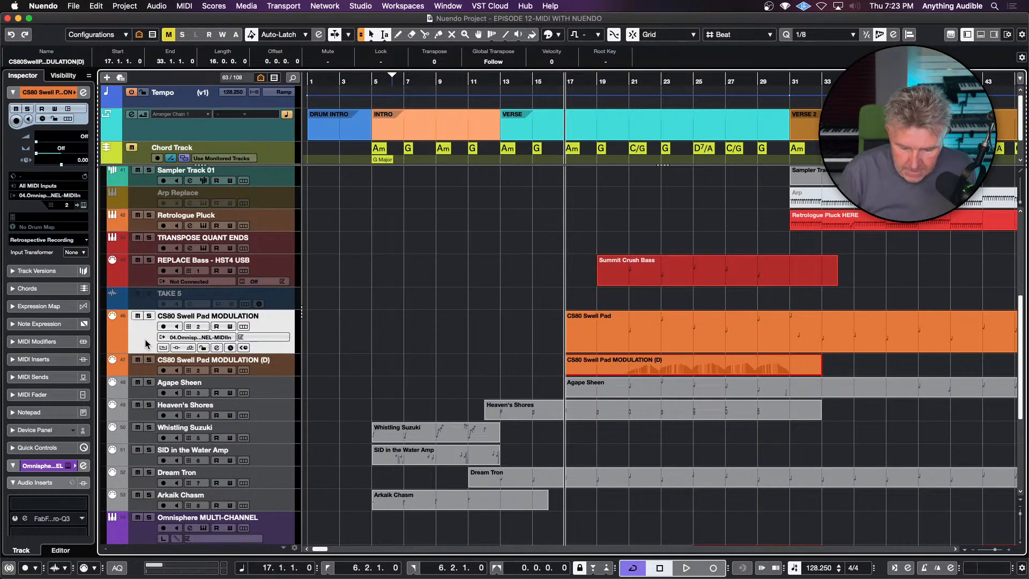
pyautogui.hotkey('alt', 'Up')
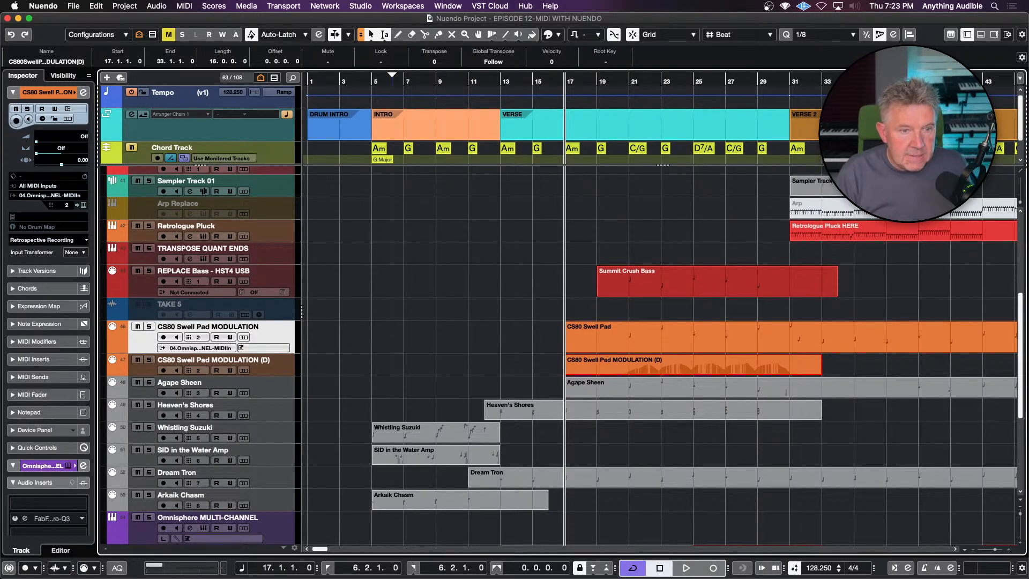
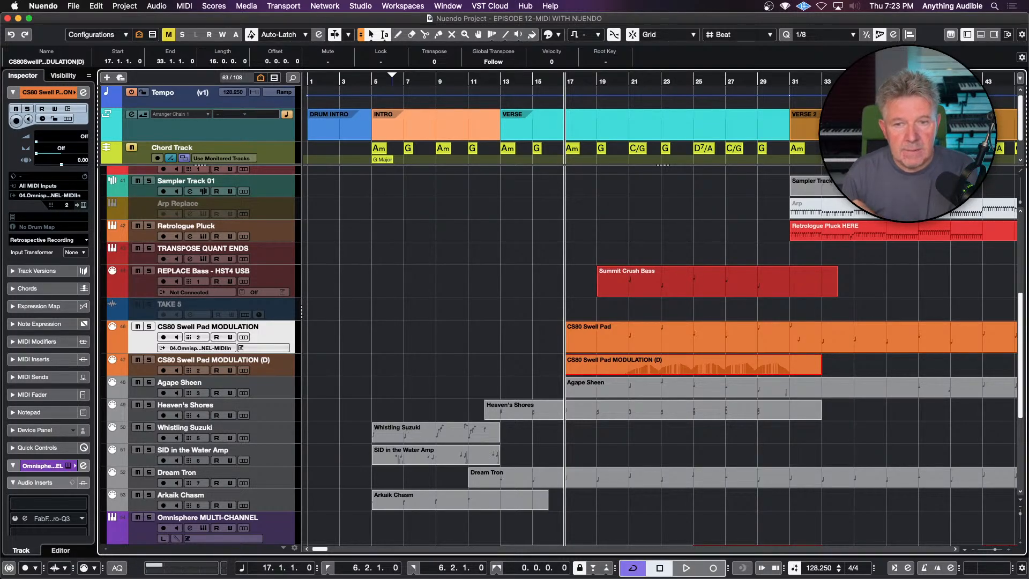
# - Route the REPLACE Bass - HST4 USB track's MIDI output to mioXL HST 4 and record-enable the track
pyautogui.click(152, 290)
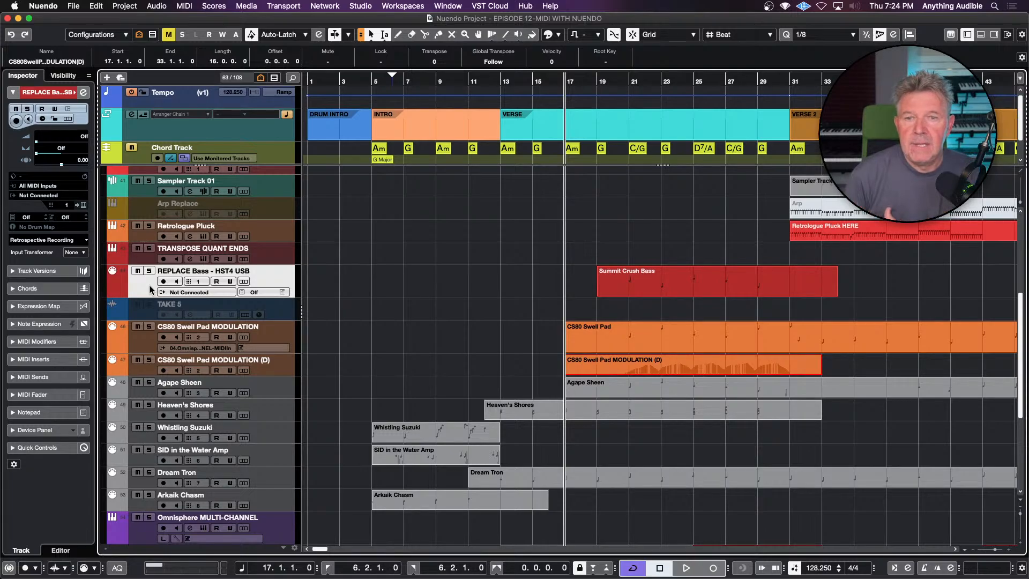
pyautogui.click(198, 293)
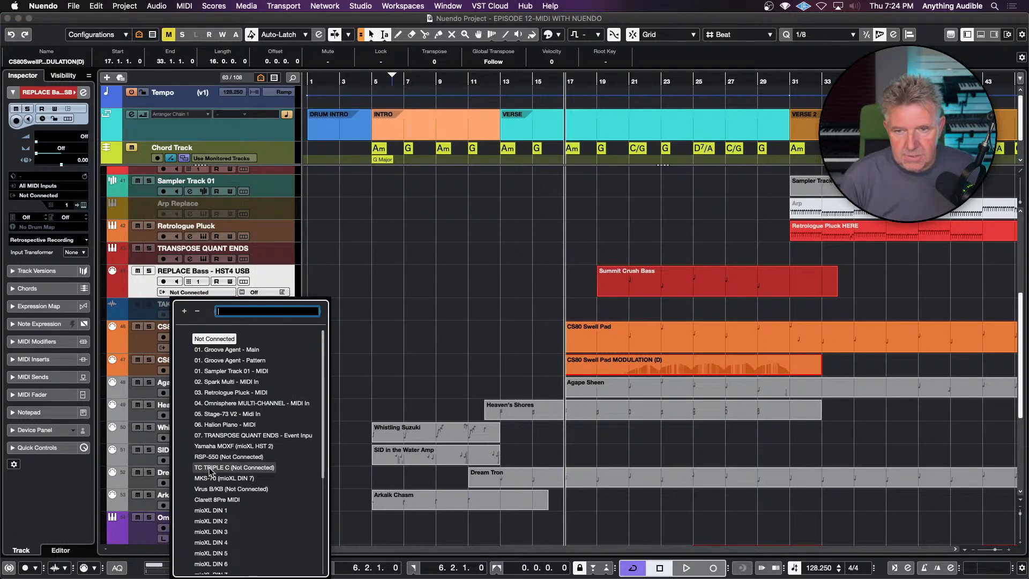
pyautogui.scroll(-5, 251, 533)
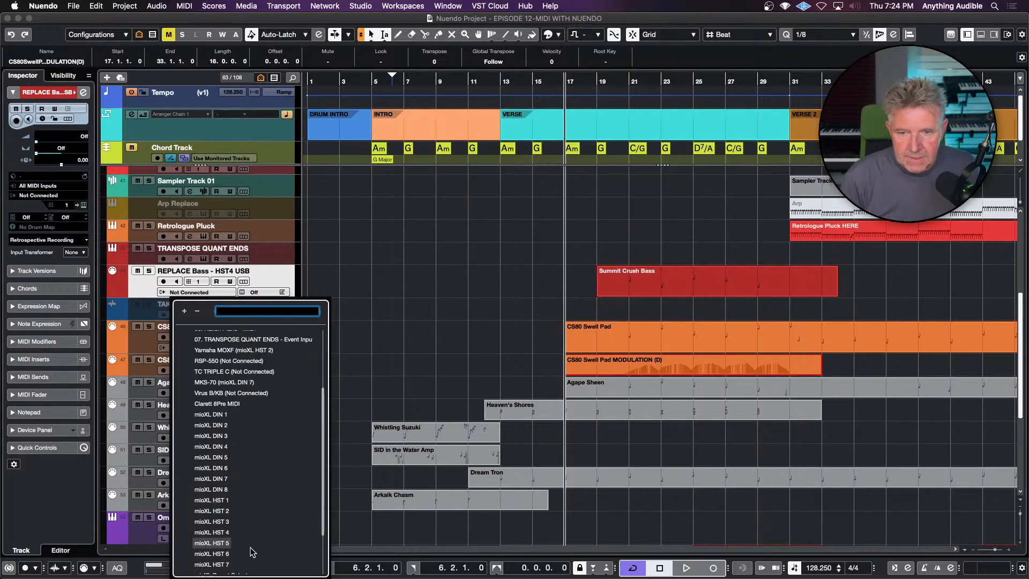
pyautogui.click(212, 528)
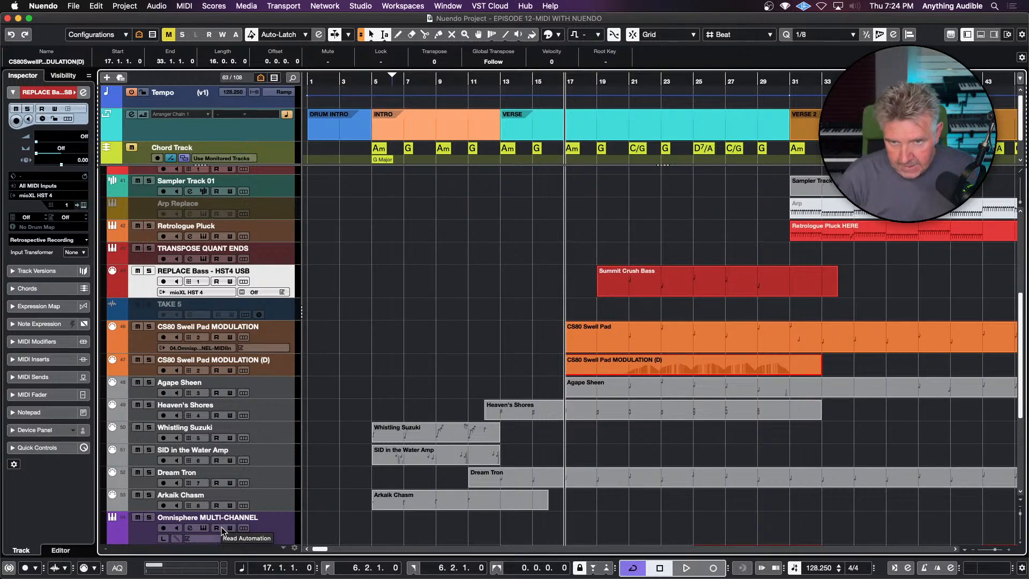
pyautogui.click(164, 281)
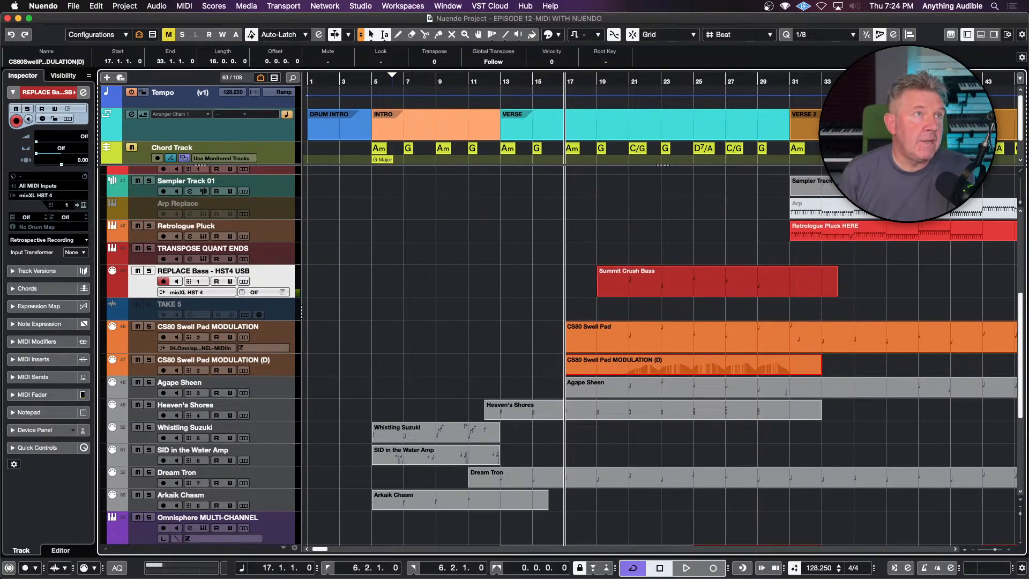
pyautogui.press('super+Tab')
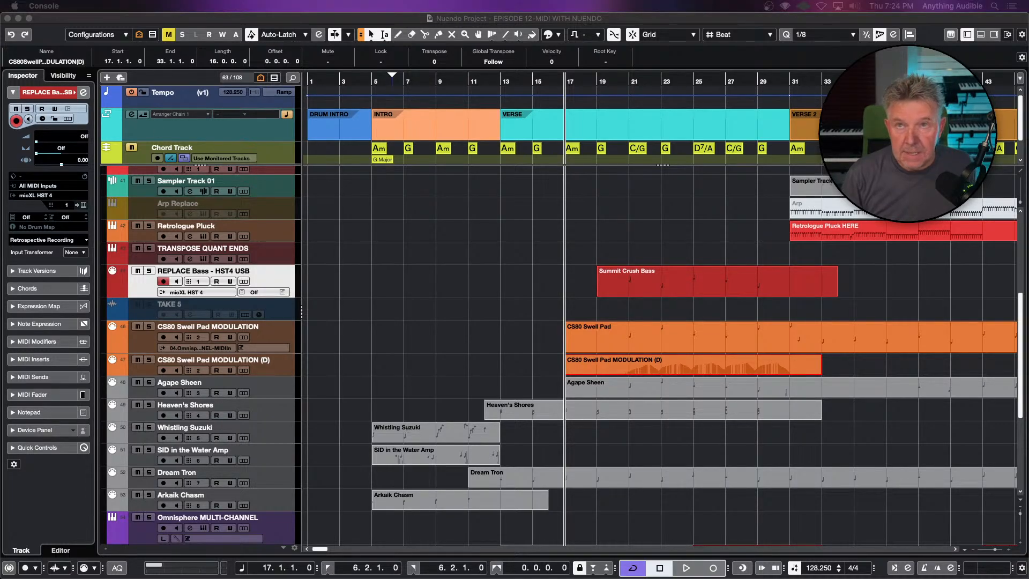
pyautogui.press('super+Tab')
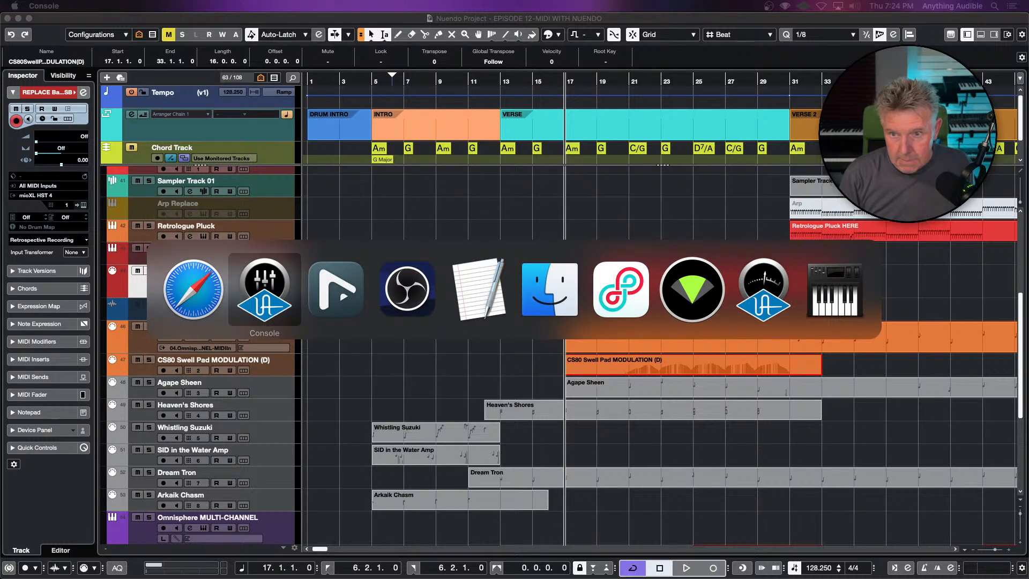
pyautogui.press('super+Tab')
pyautogui.press('super+Tab')
pyautogui.press('super+Tab')
pyautogui.press('super+Tab')
pyautogui.press('super+Tab')
pyautogui.press('super+Tab')
pyautogui.press('super+Tab')
pyautogui.press('super+Tab')
pyautogui.press('super+Tab')
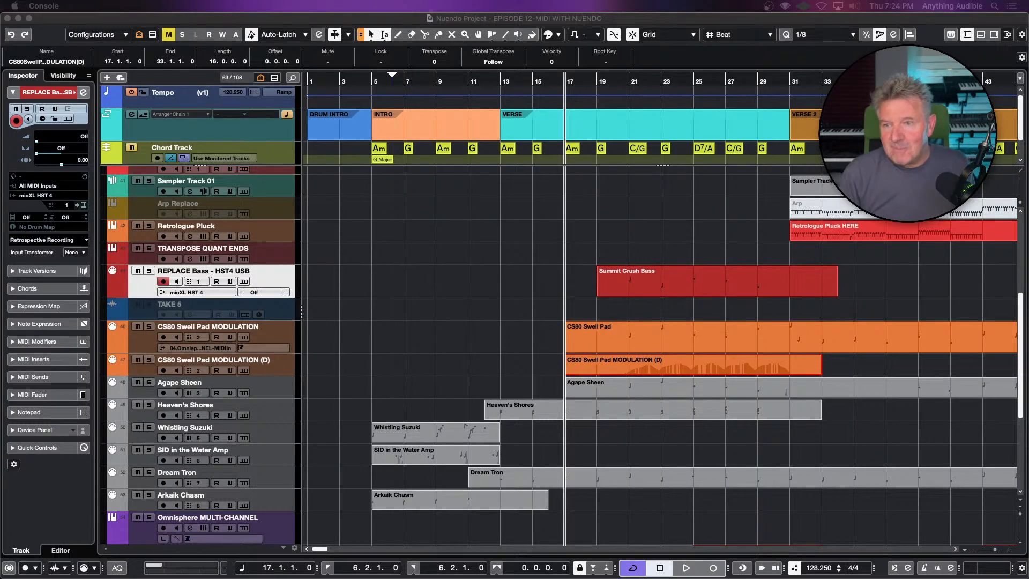
# - Enable the disabled TAKE 5 audio track and turn on its input monitoring while keeping the REPLACE Bass track record-enabled
pyautogui.click(144, 315)
pyautogui.rightClick(144, 314)
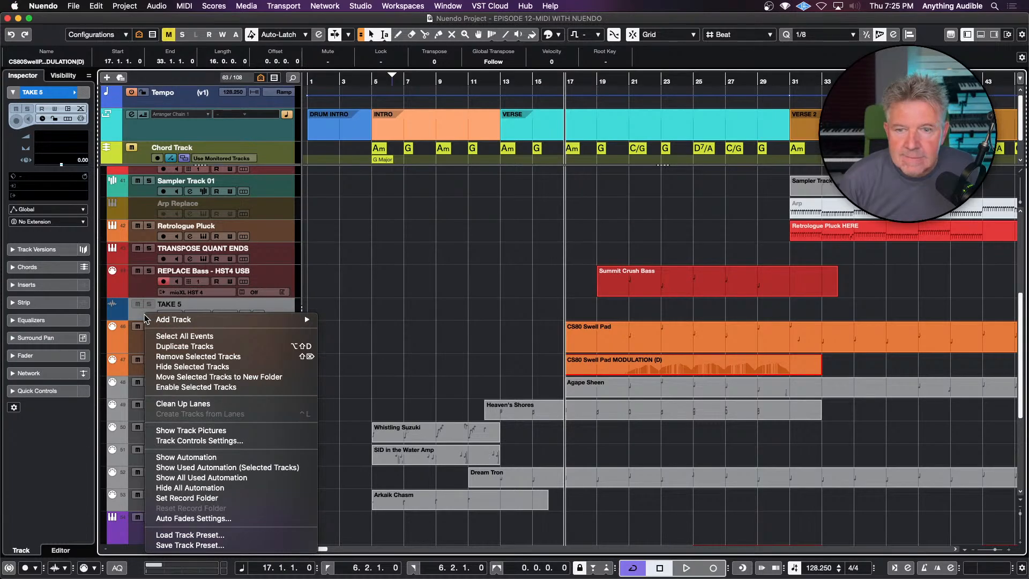
pyautogui.click(160, 388)
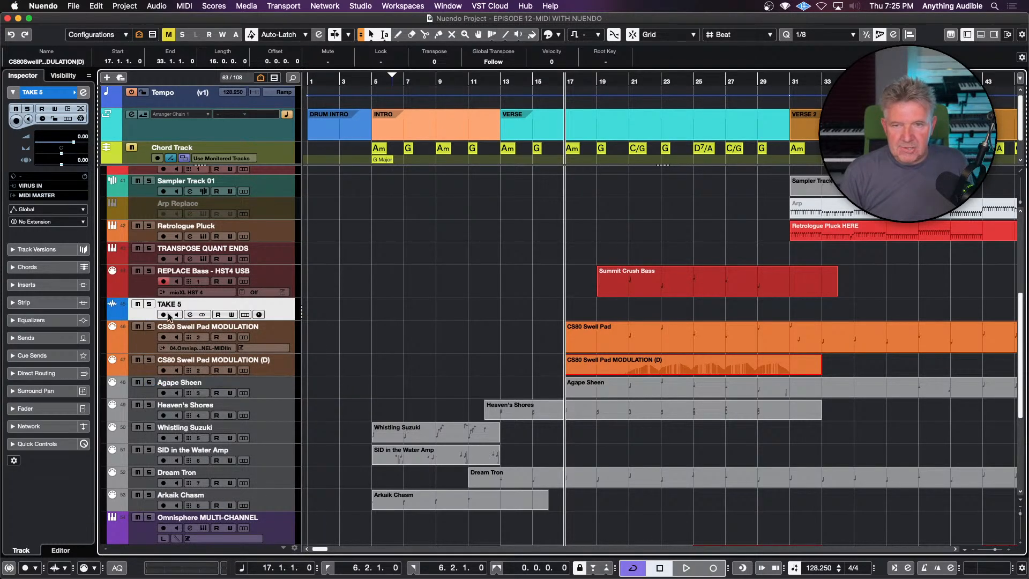
pyautogui.click(164, 282)
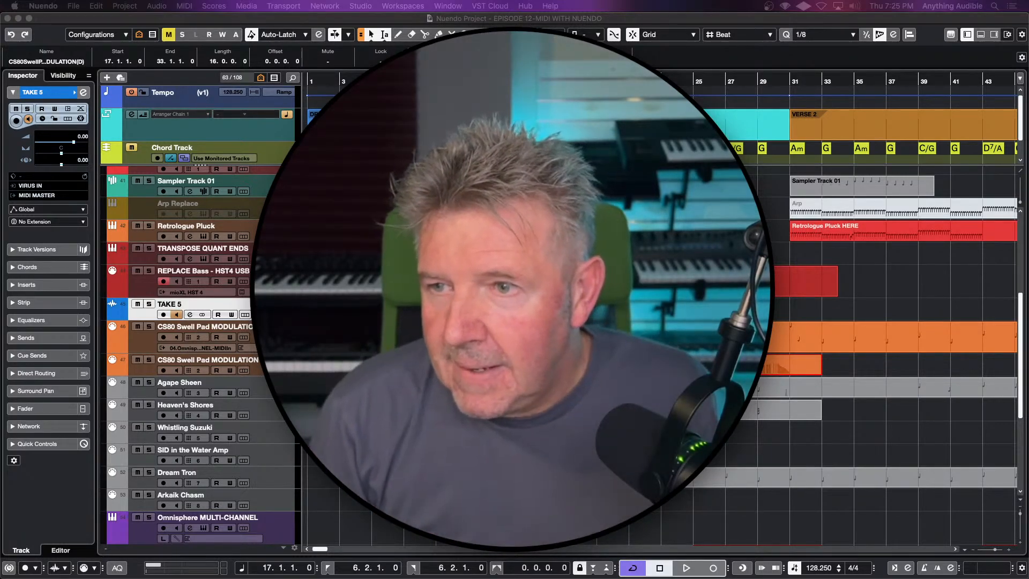
# - Play the project from bar 19 into Verse 2 to audition the external bass sound, and stop playback
pyautogui.click(597, 306)
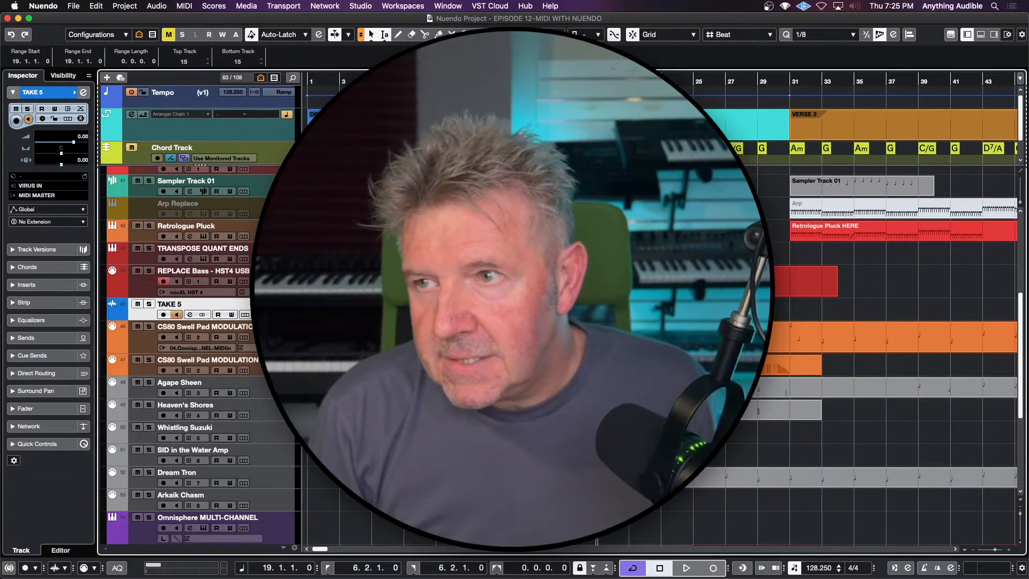
pyautogui.press('space')
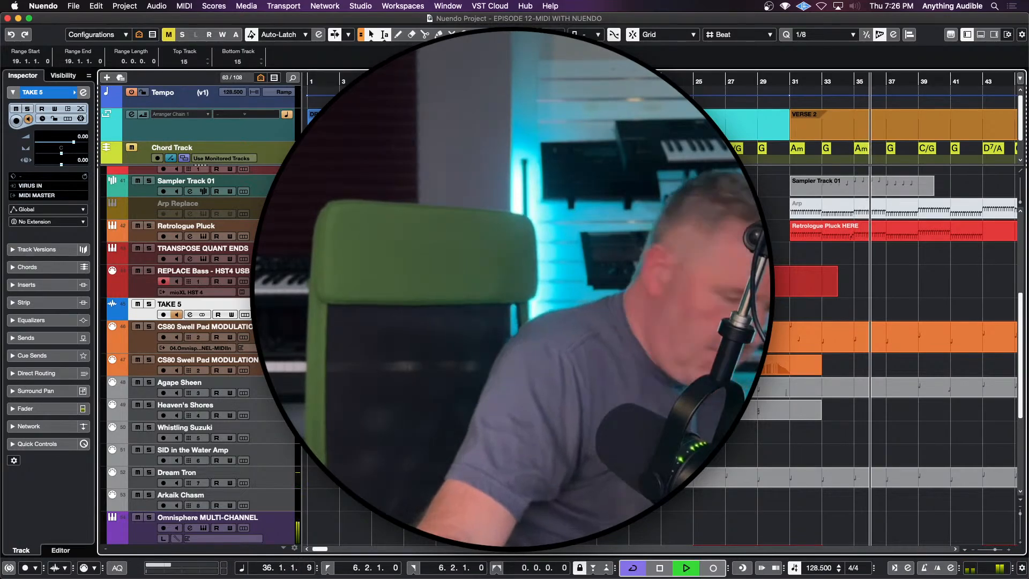
pyautogui.press('space')
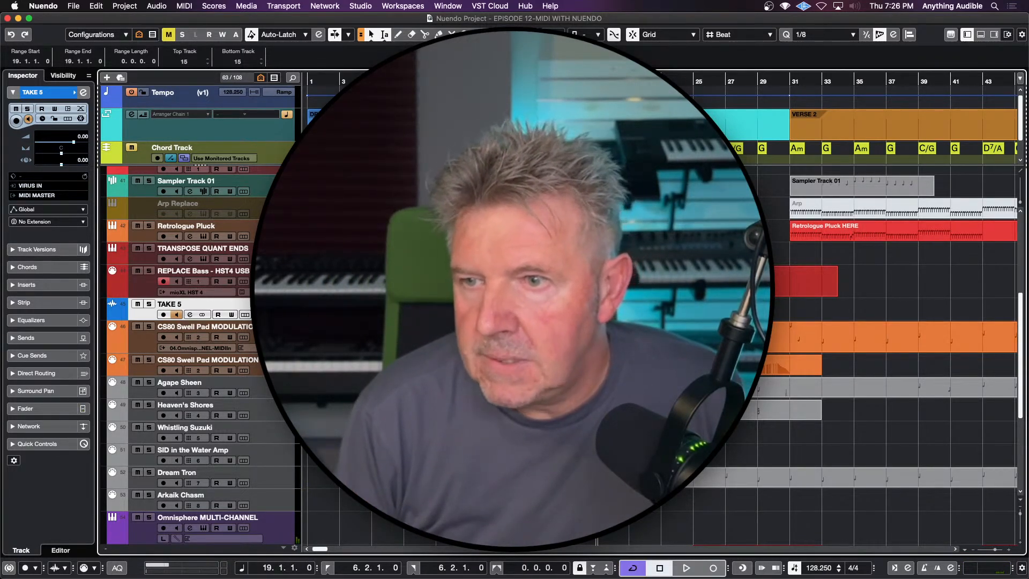
# - Record a MIDI pass on the REPLACE Bass - HST4 USB track from bar 29 to about bar 51
pyautogui.hotkey('shift', 'n')
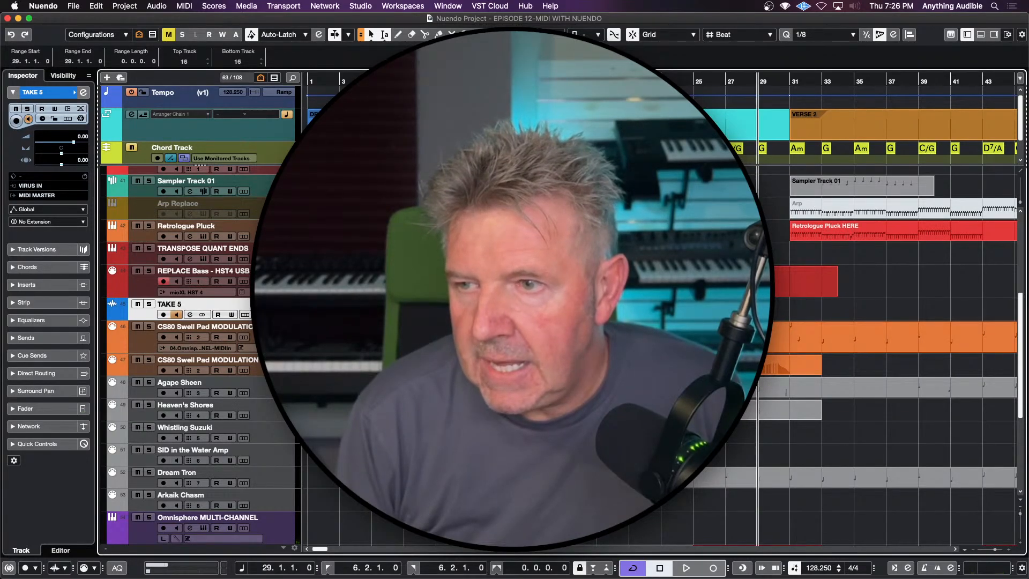
pyautogui.press('space')
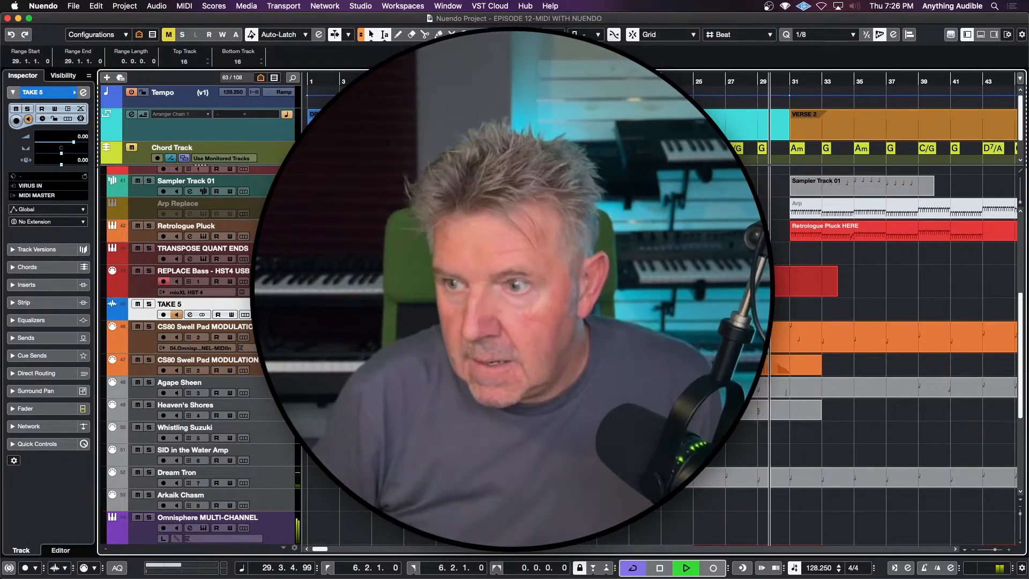
pyautogui.press('KP_Multiply')
pyautogui.press('space')
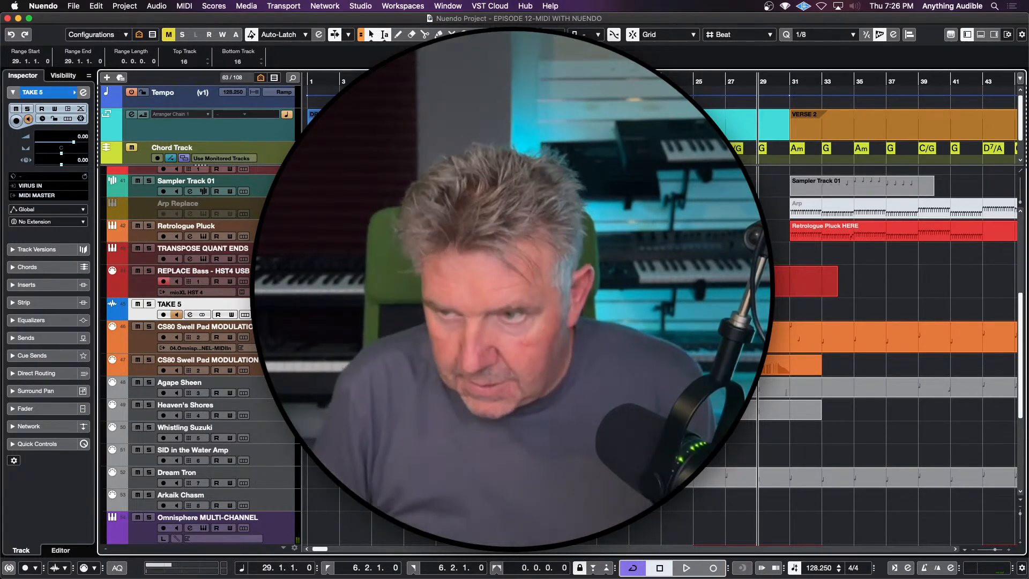
pyautogui.press('KP_Multiply')
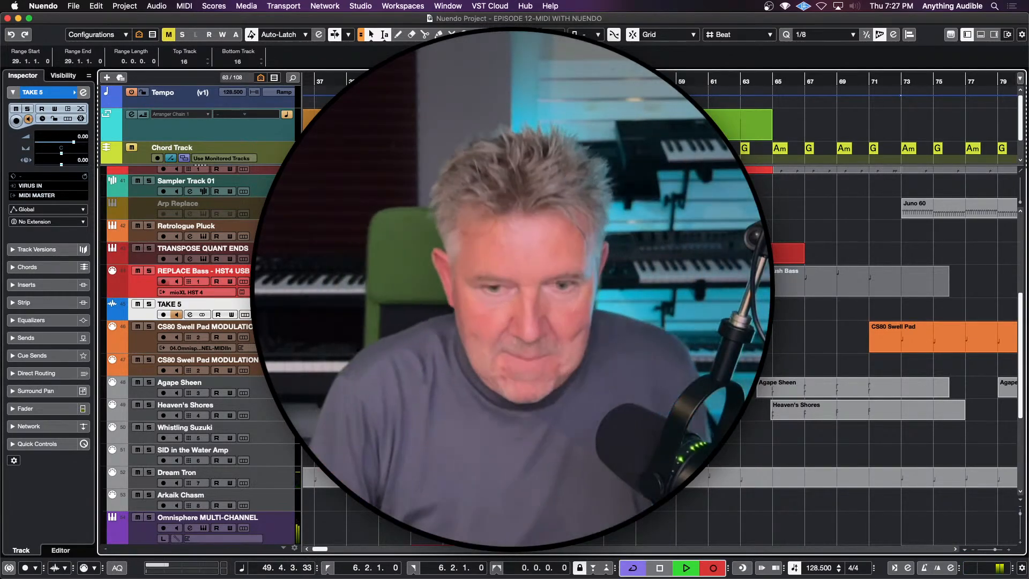
pyautogui.press('space')
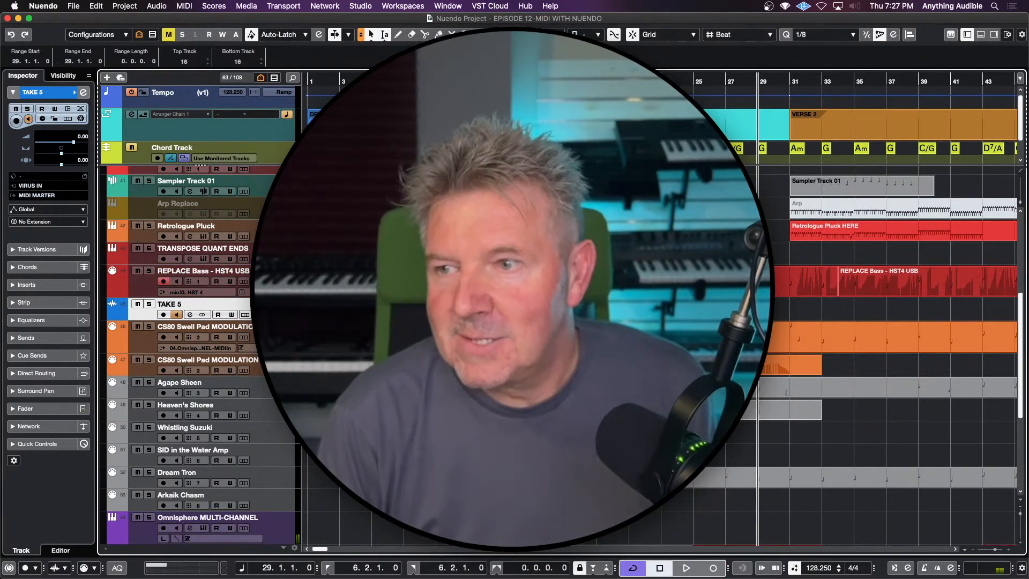
# - Glue the Summit Crush Bass part from bar 19 and the adjoining recorded part on the REPLACE Bass track into one
pyautogui.hscroll(6, 660, 354)
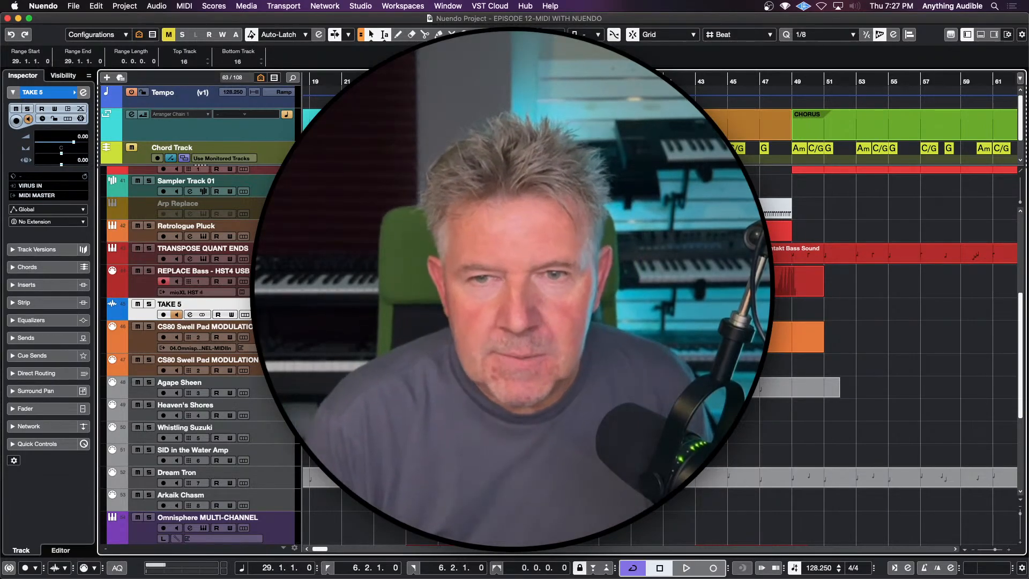
pyautogui.click(456, 281)
pyautogui.keyDown('shift'); pyautogui.click(644, 281); pyautogui.keyUp('shift')
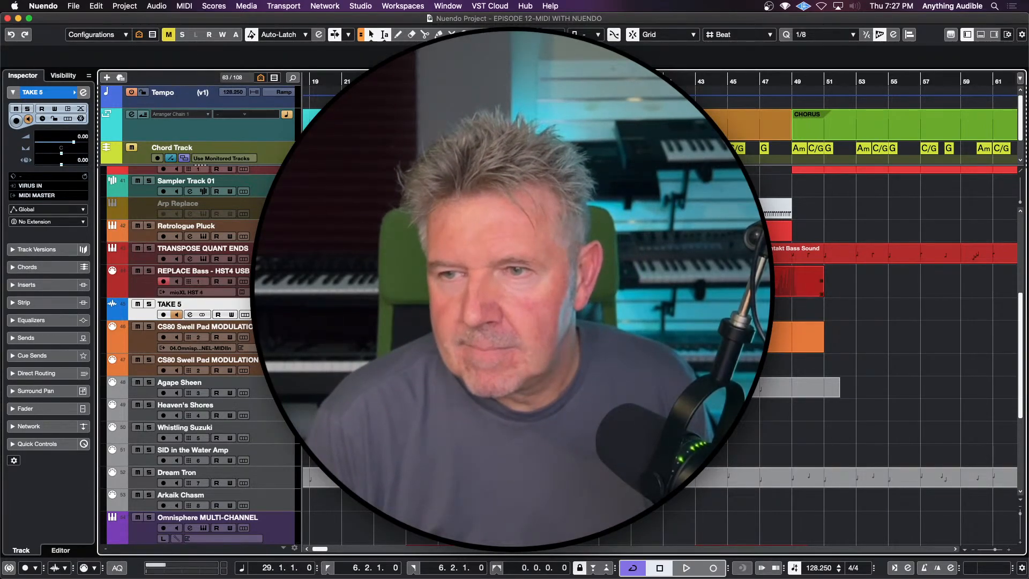
pyautogui.click(456, 281)
pyautogui.press('l')
pyautogui.keyDown('shift'); pyautogui.click(643, 282); pyautogui.keyUp('shift')
pyautogui.keyDown('shift'); pyautogui.click(643, 281); pyautogui.keyUp('shift')
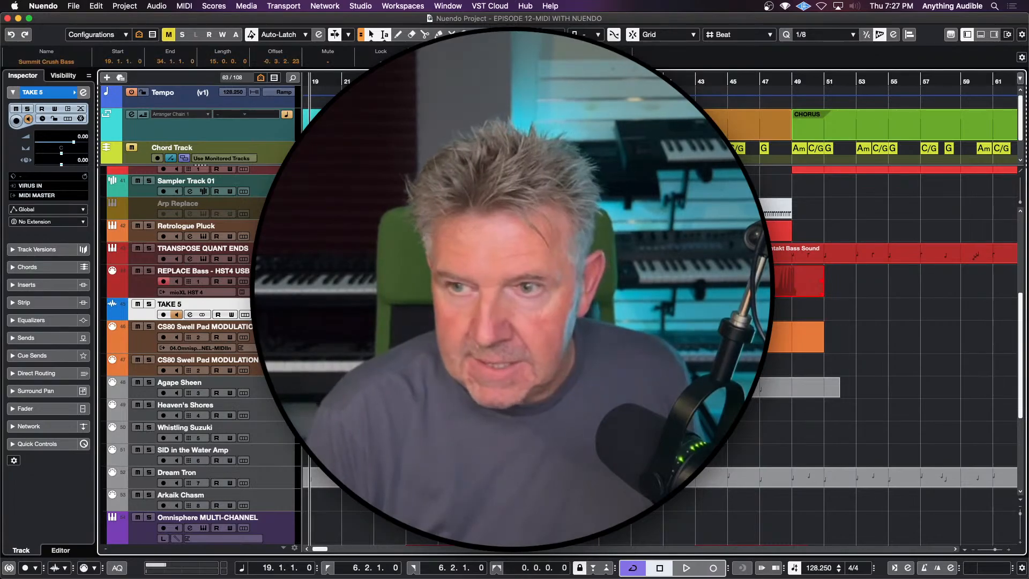
pyautogui.press('4')
pyautogui.click(643, 282)
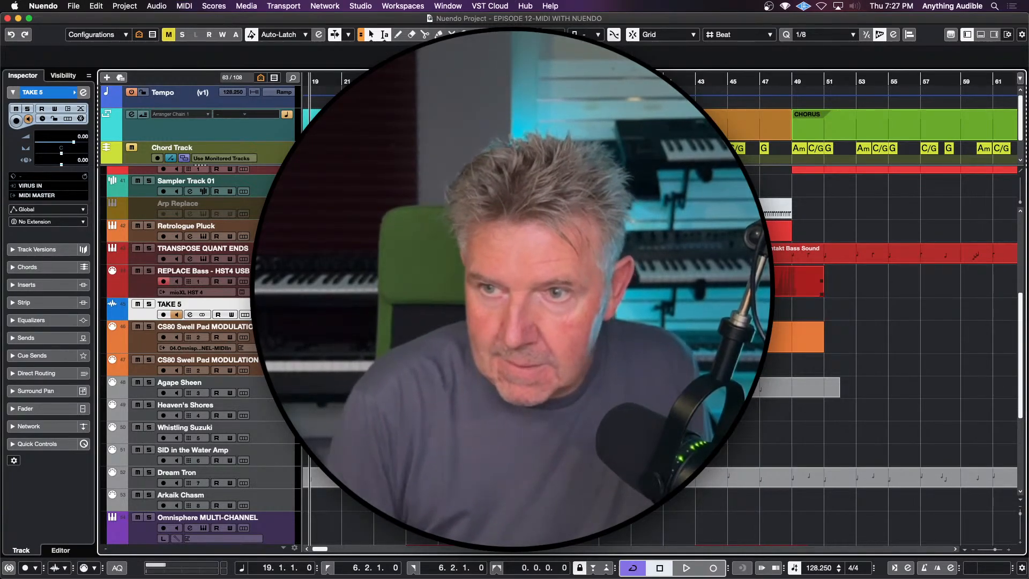
# - Open the glued Summit Crush Bass part in the Key Editor and examine its controller lane choices, notes and velocities
pyautogui.doubleClick(643, 281)
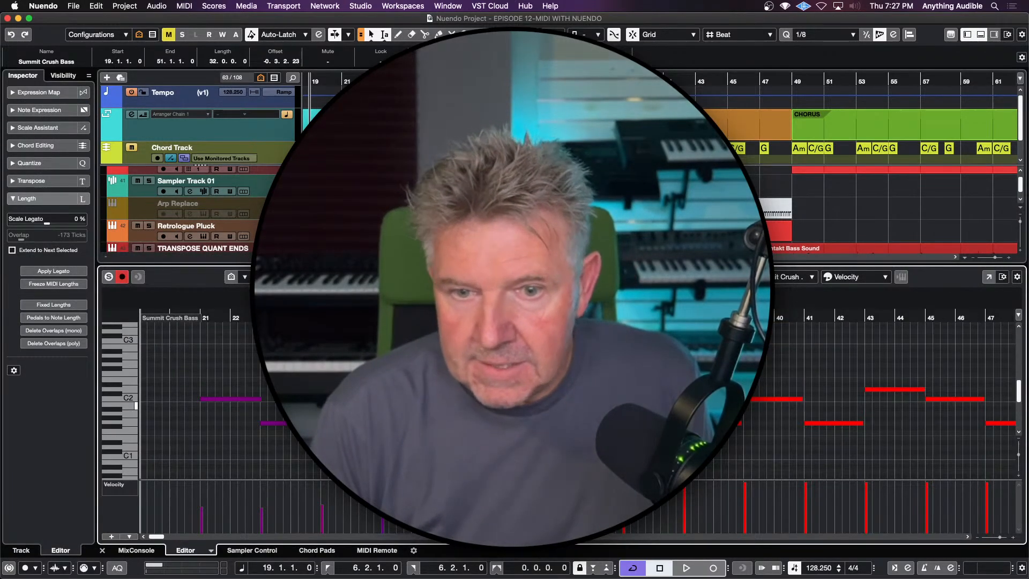
pyautogui.click(125, 486)
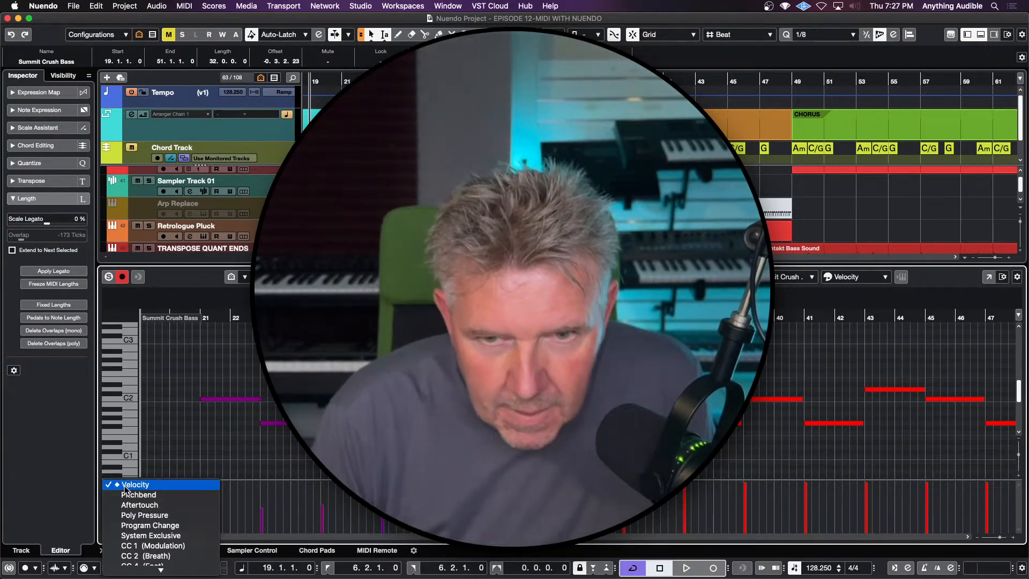
pyautogui.moveTo(163, 568)
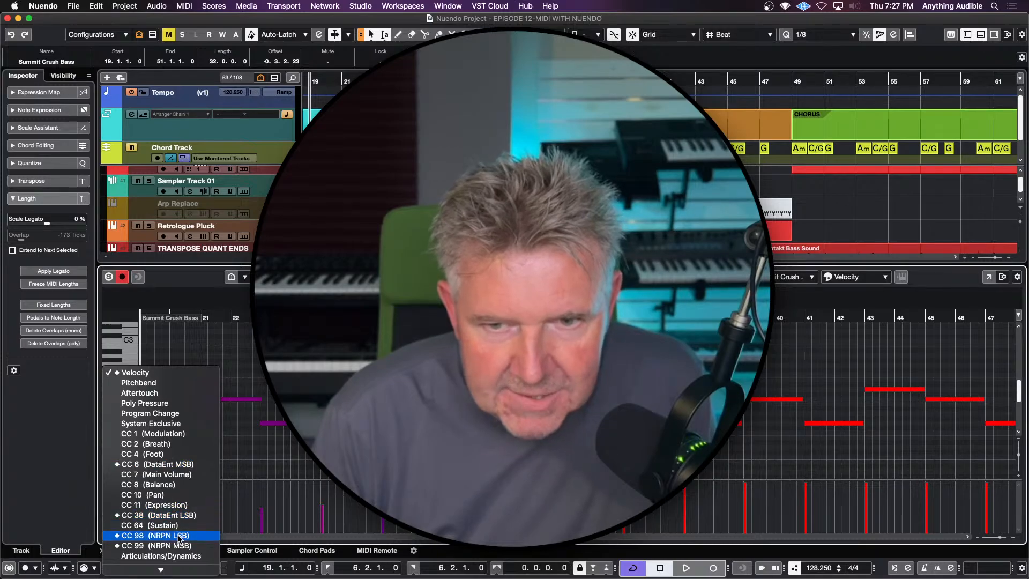
pyautogui.scroll(-2, 209, 534)
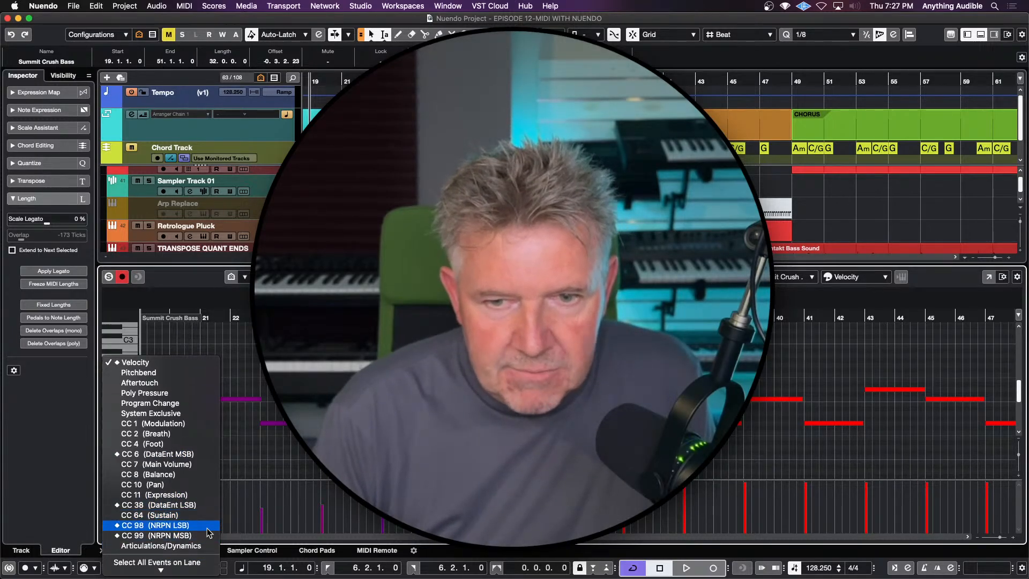
pyautogui.click(242, 414)
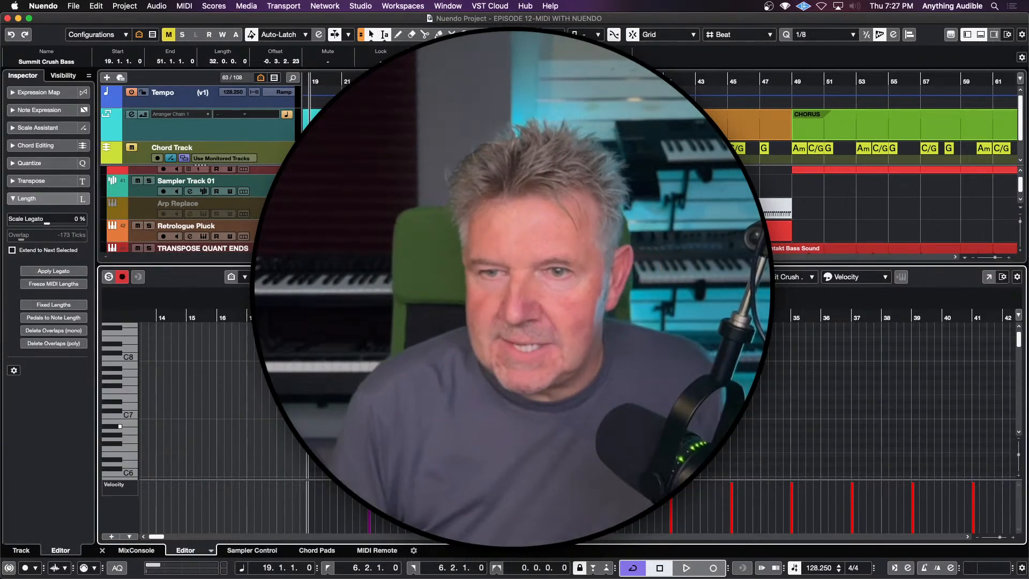
pyautogui.hscroll(10, 509, 373)
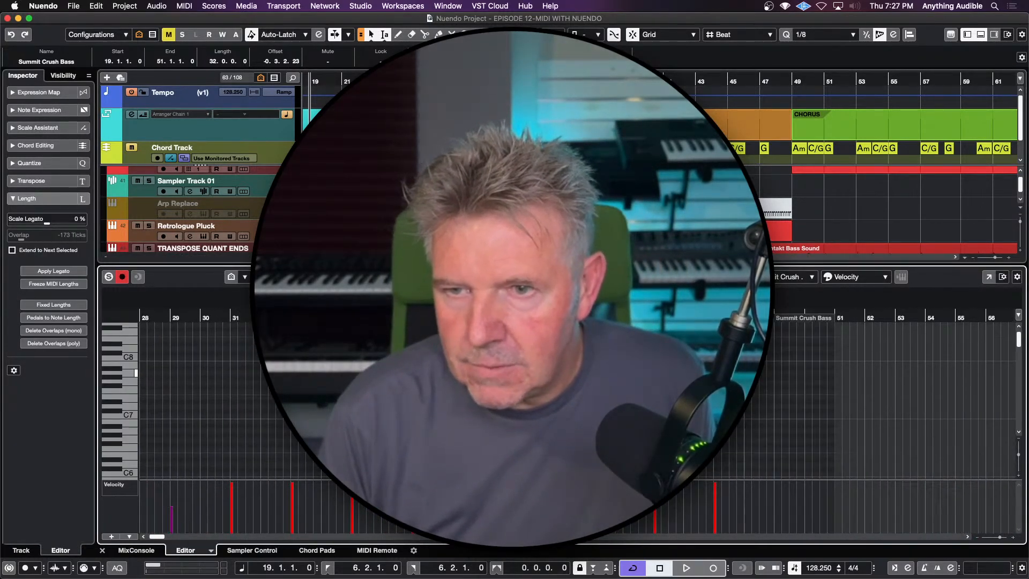
pyautogui.hscroll(4, 509, 373)
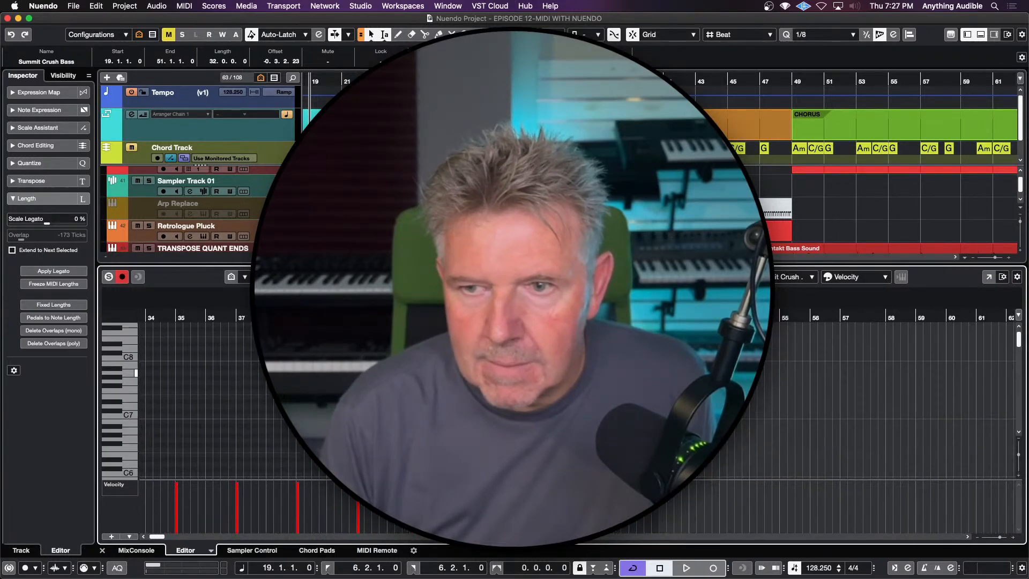
pyautogui.scroll(-15, 509, 373)
pyautogui.scroll(6, 510, 372)
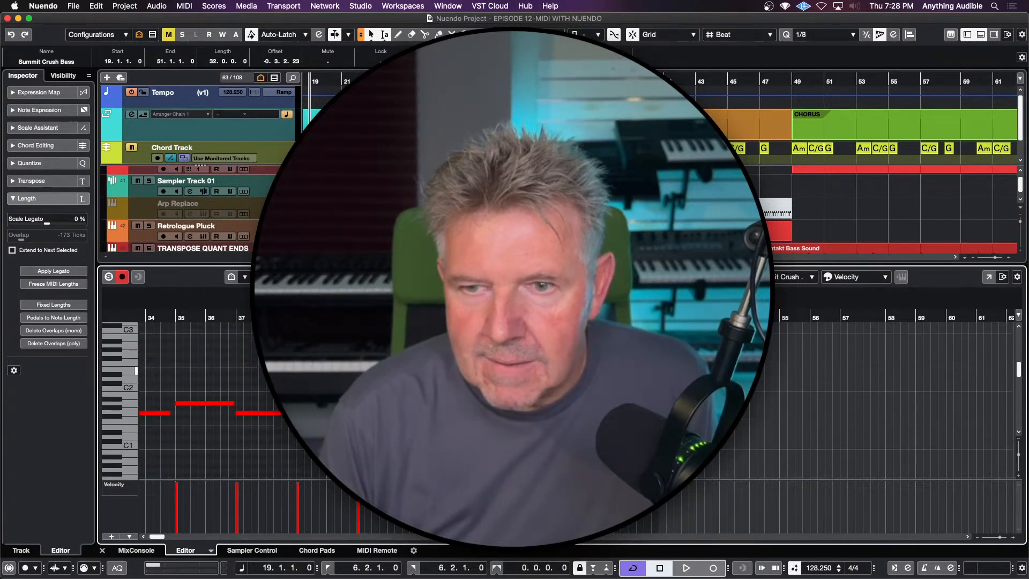
pyautogui.hscroll(-9, 509, 373)
pyautogui.hscroll(-3, 509, 375)
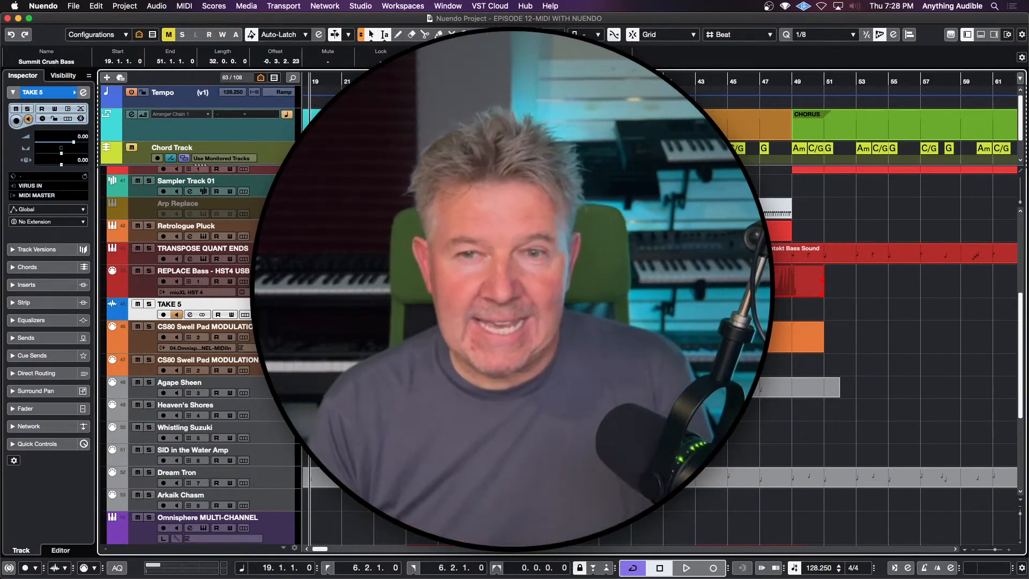
# - Record the external bass synth's audio on the TAKE 5 track from about bar 19 to bar 38, and disarm the track
pyautogui.click(163, 315)
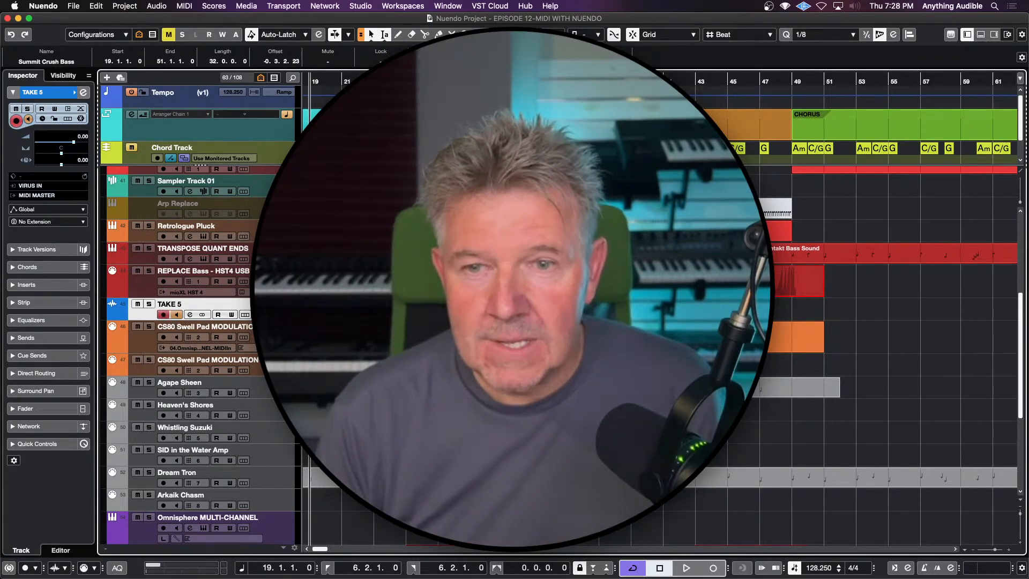
pyautogui.hscroll(-3, 536, 321)
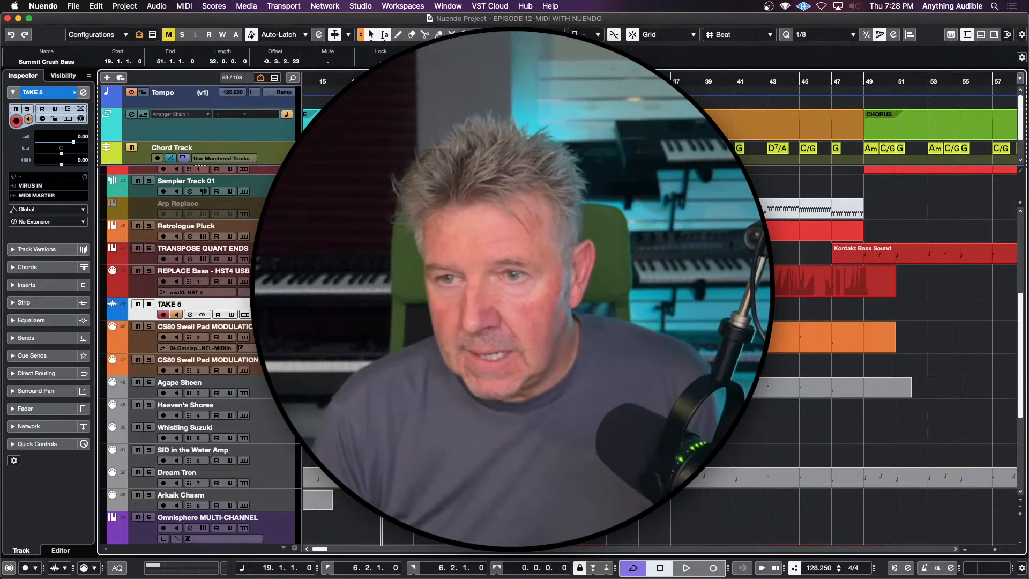
pyautogui.press('space')
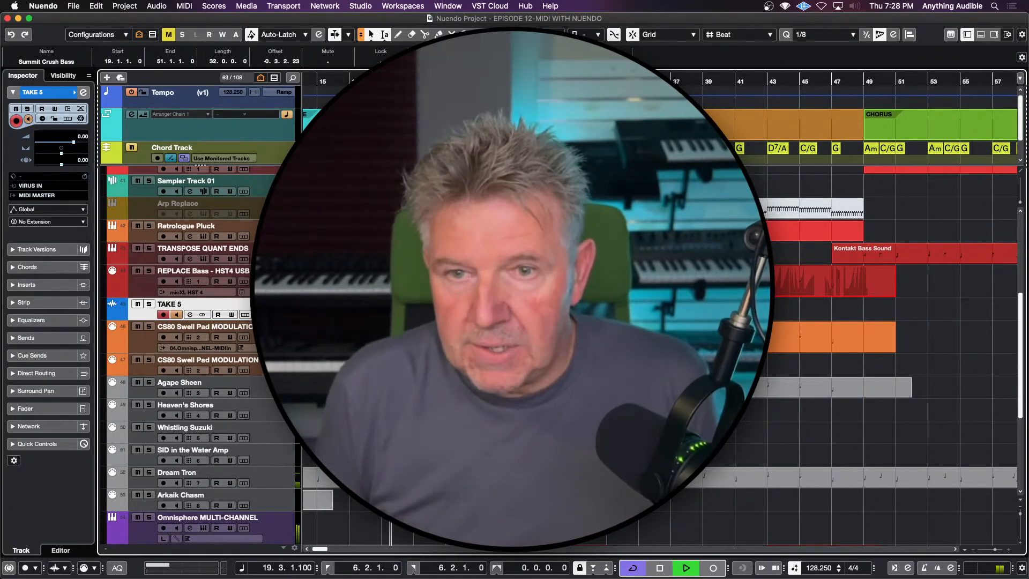
pyautogui.press('KP_Multiply')
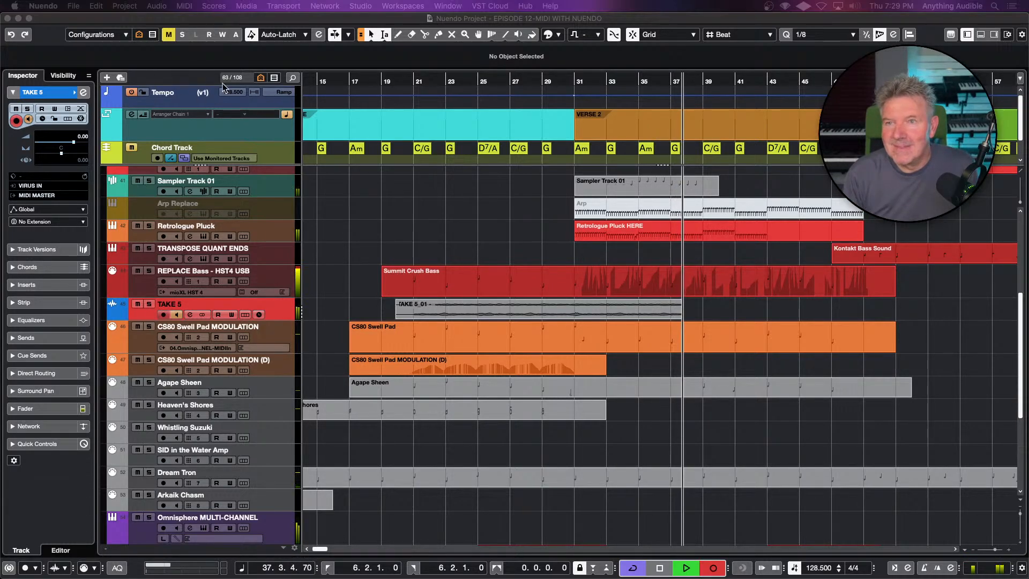
pyautogui.press('space')
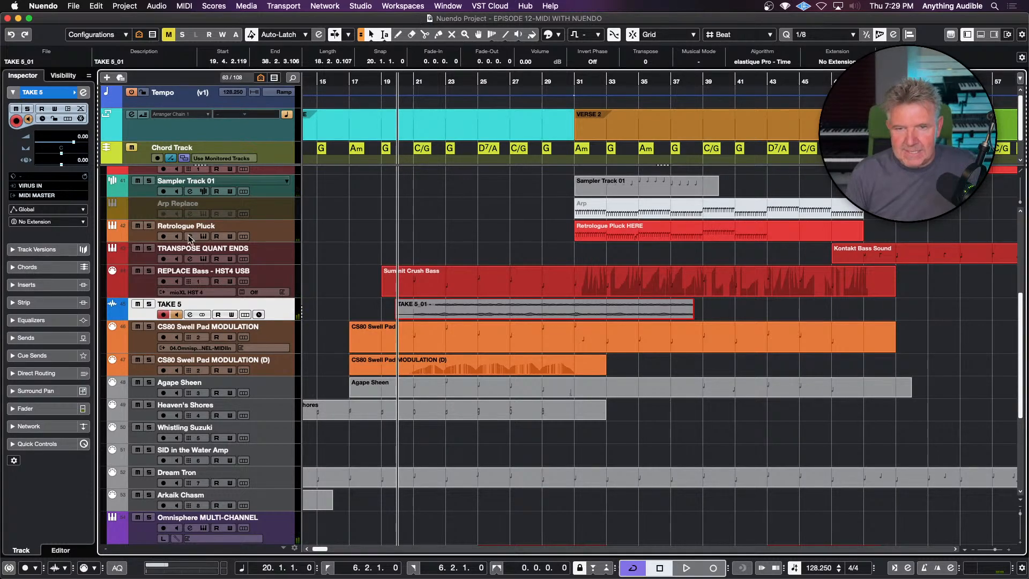
pyautogui.click(164, 315)
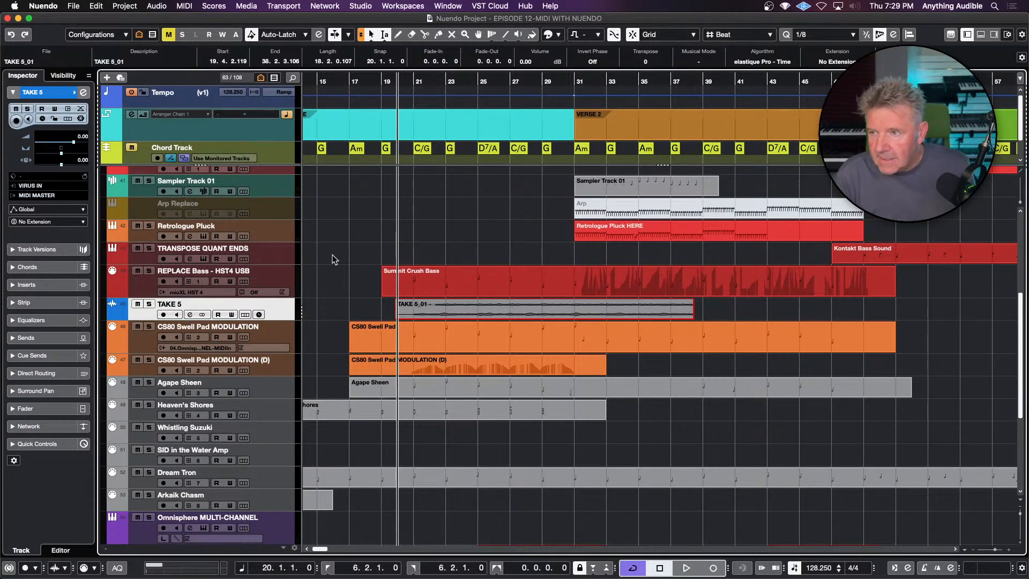
# - Select the Linn 9000 snare PENCIL IN track, unmute it and record-enable it
pyautogui.scroll(5, 332, 256)
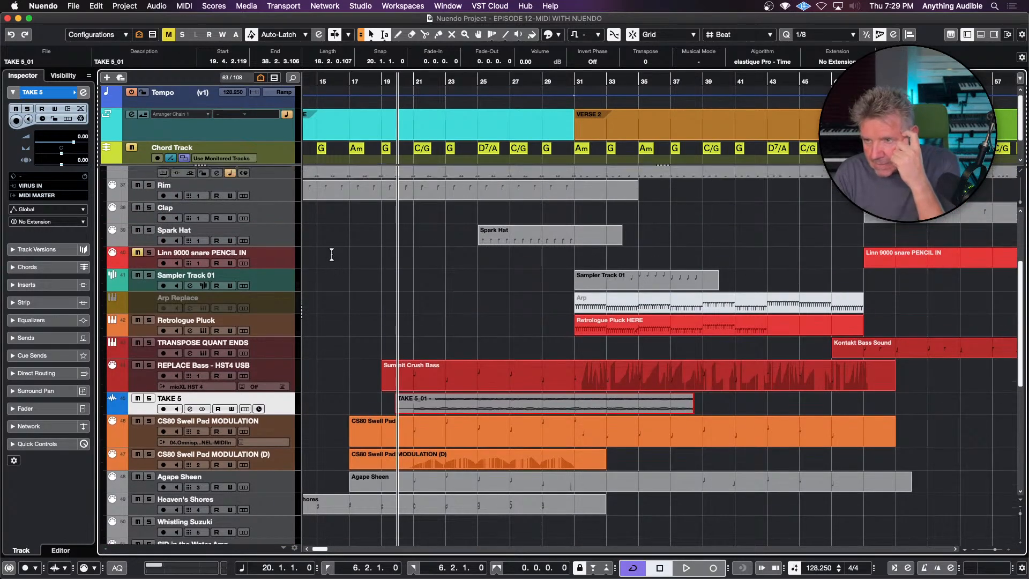
pyautogui.click(263, 262)
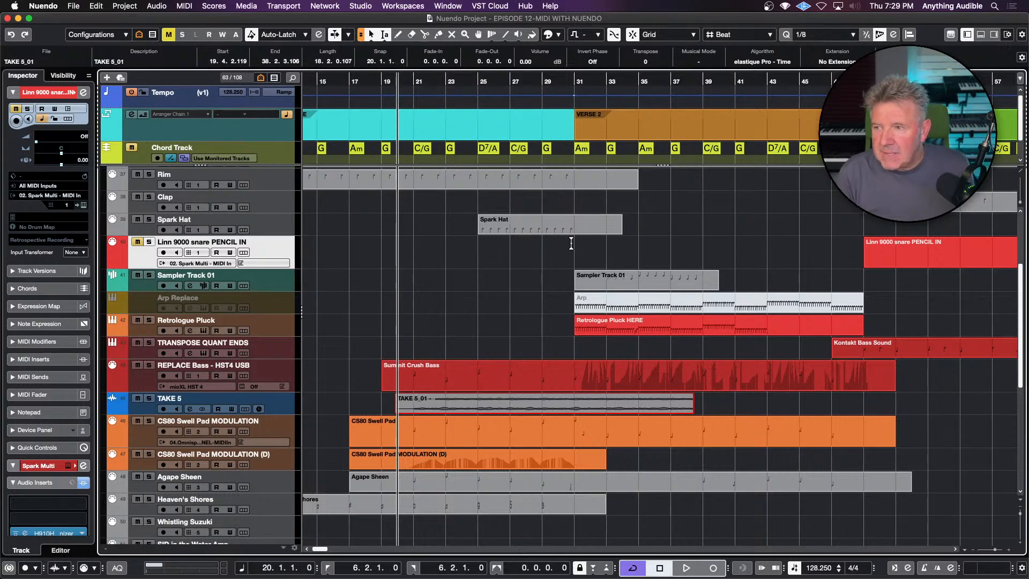
pyautogui.click(913, 258)
pyautogui.click(536, 227)
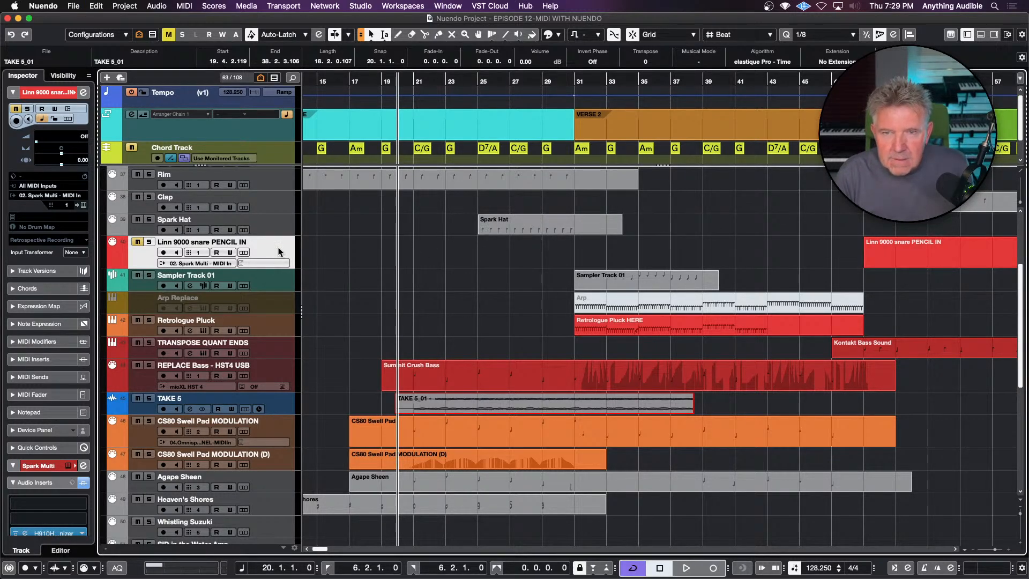
pyautogui.click(138, 241)
pyautogui.click(162, 253)
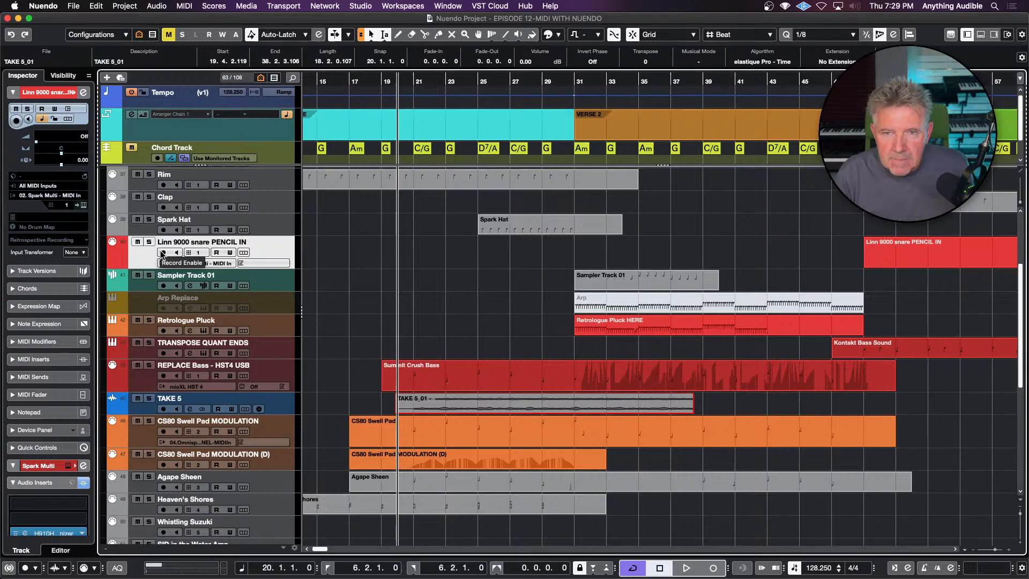
# - Draw three C#3 eighth-note hits in the Linn 9000 snare PENCIL IN part at 49.4.3, 52.1.1 and 54.1.1 in the Key Editor
pyautogui.doubleClick(883, 257)
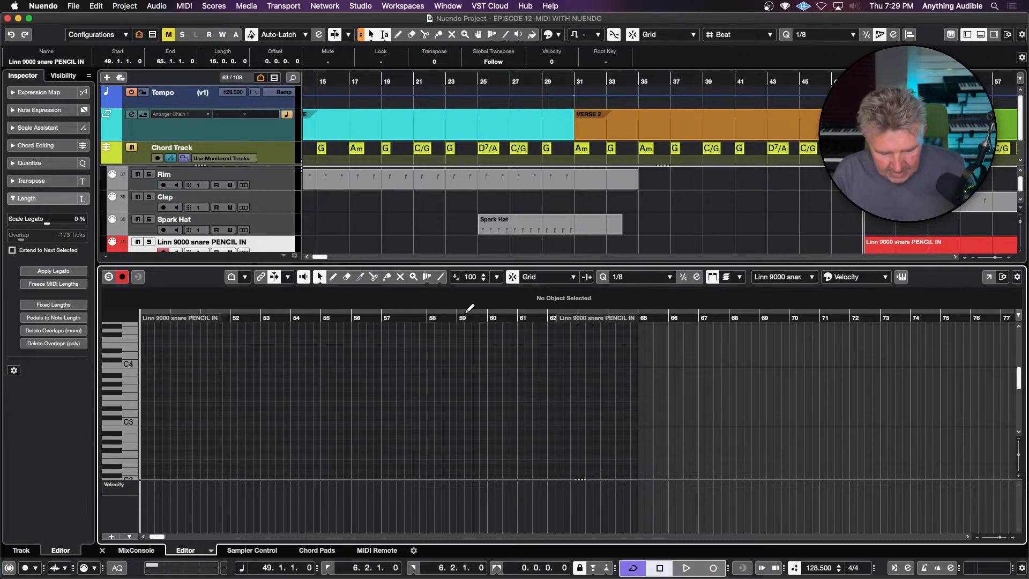
pyautogui.moveTo(469, 308); pyautogui.dragTo(493, 342)
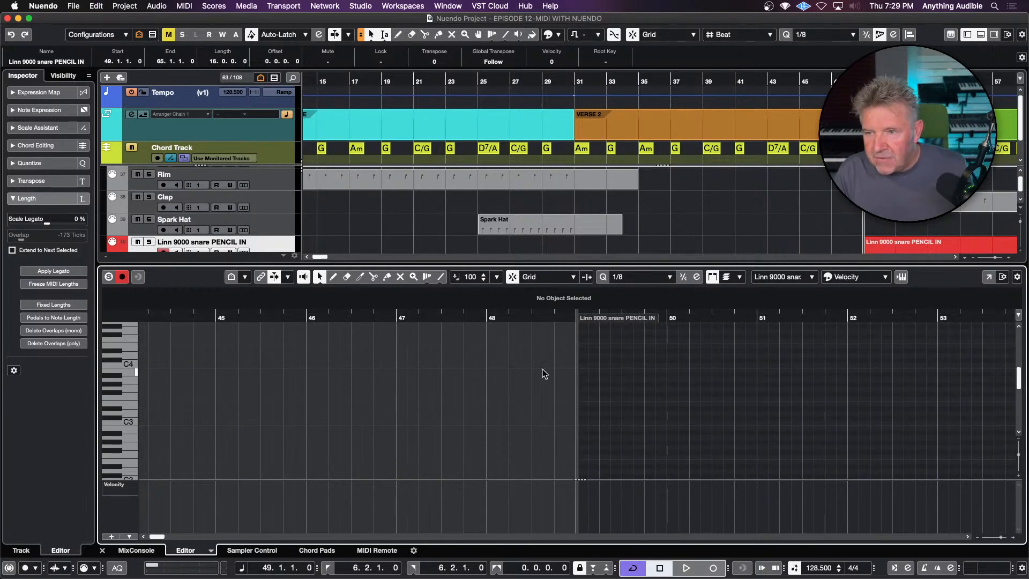
pyautogui.hscroll(5, 618, 388)
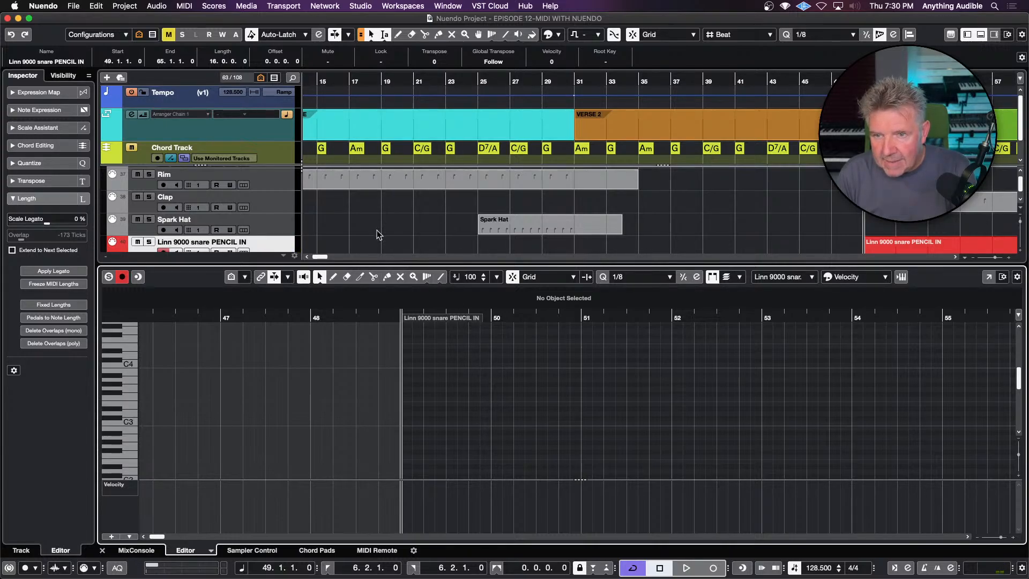
pyautogui.click(333, 277)
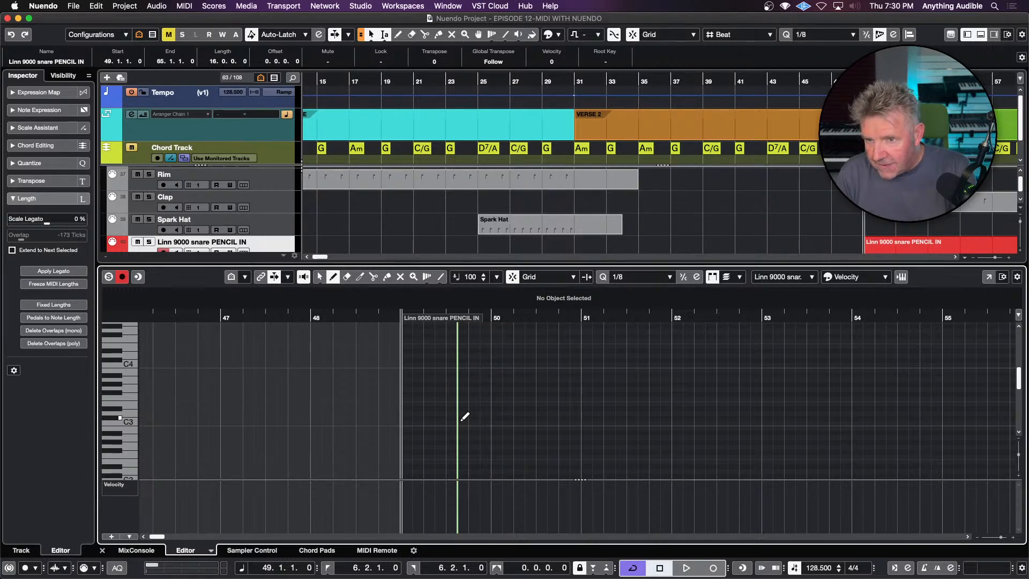
pyautogui.click(495, 417)
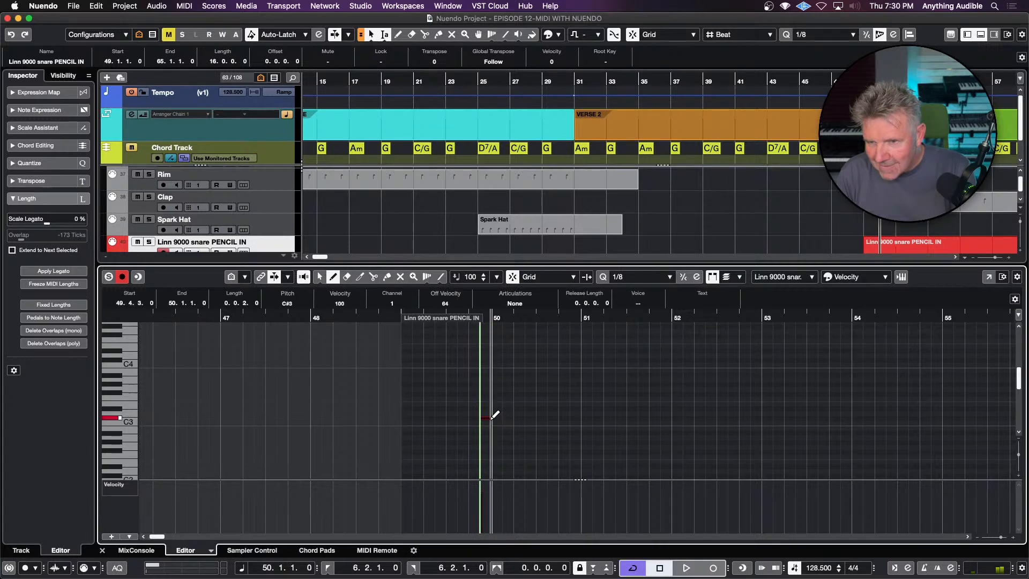
pyautogui.click(674, 417)
pyautogui.click(853, 417)
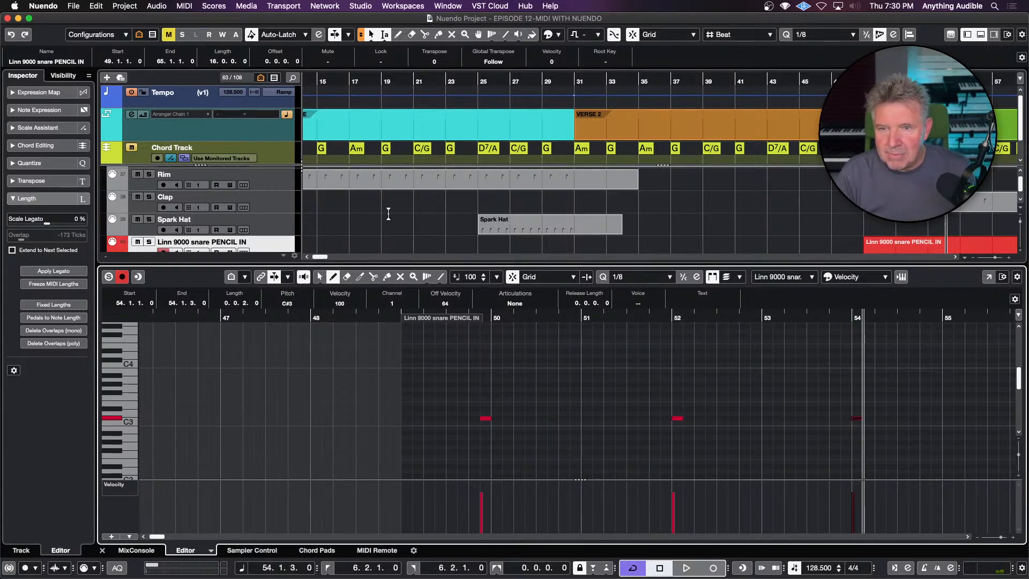
pyautogui.click(319, 277)
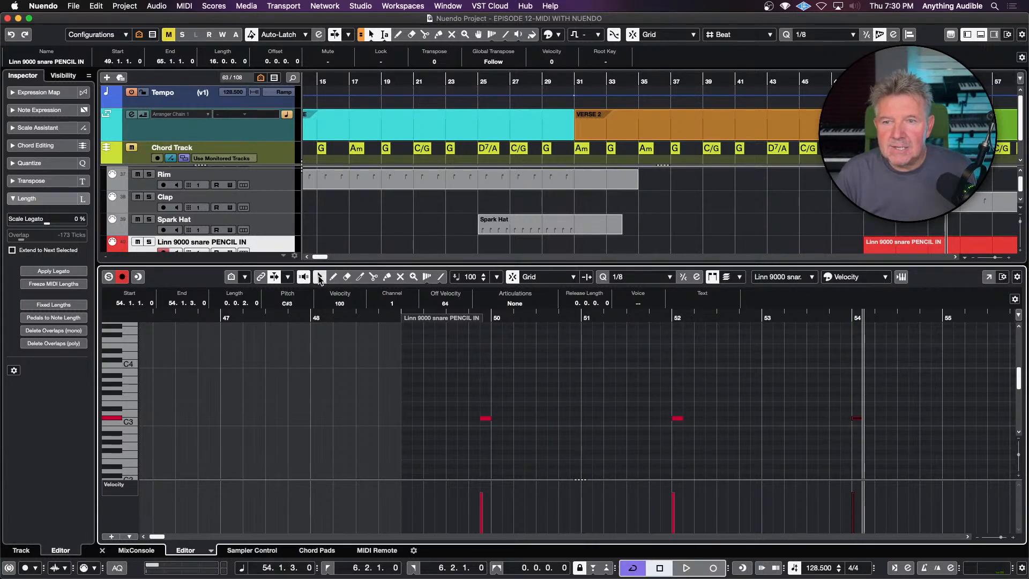
pyautogui.click(415, 343)
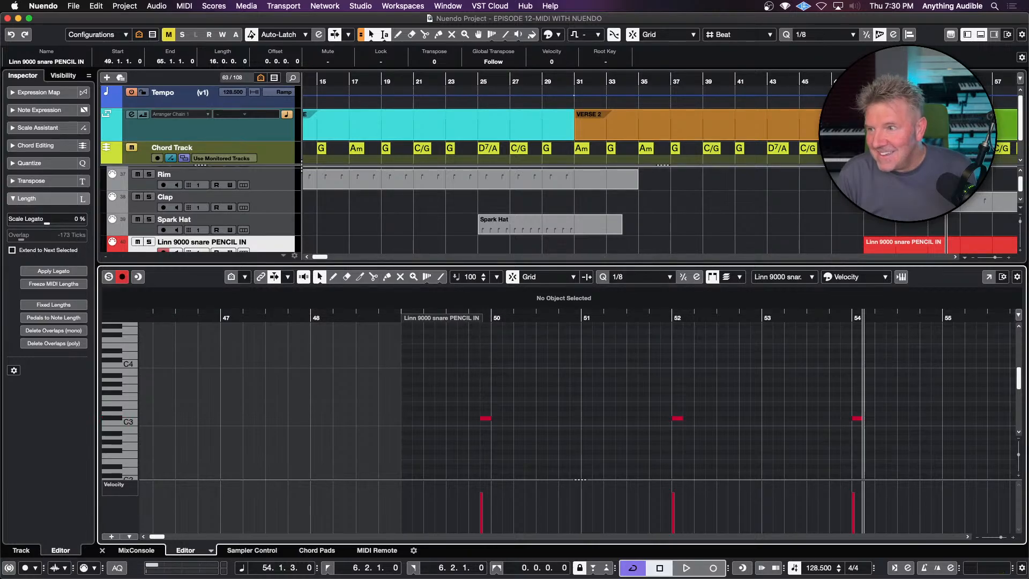
# - Locate to the start of the CHORUS at bar 49, play briefly to audition the snare notes, and stop playback
pyautogui.click(879, 125)
pyautogui.press('l')
pyautogui.press('space')
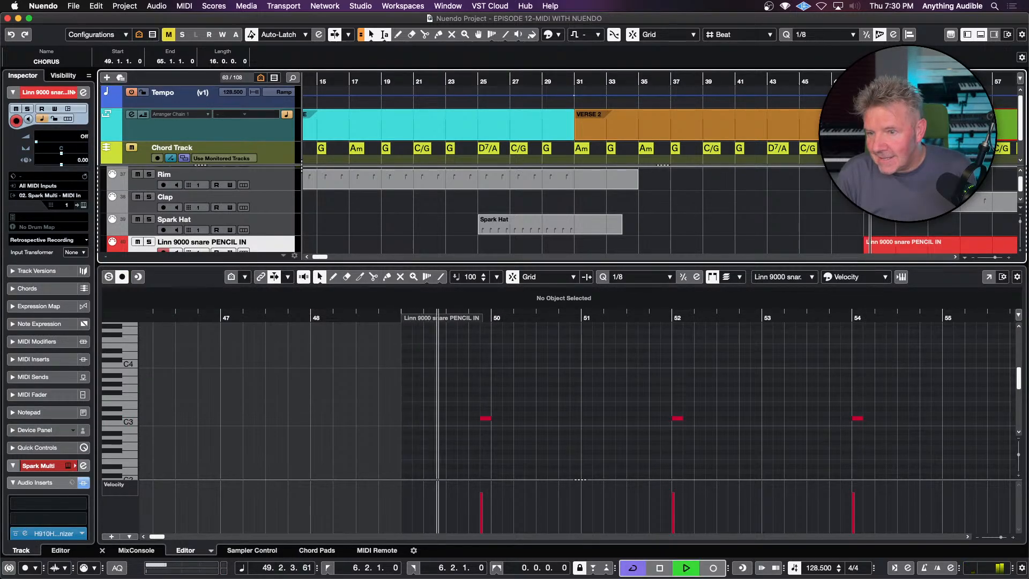
pyautogui.press('space')
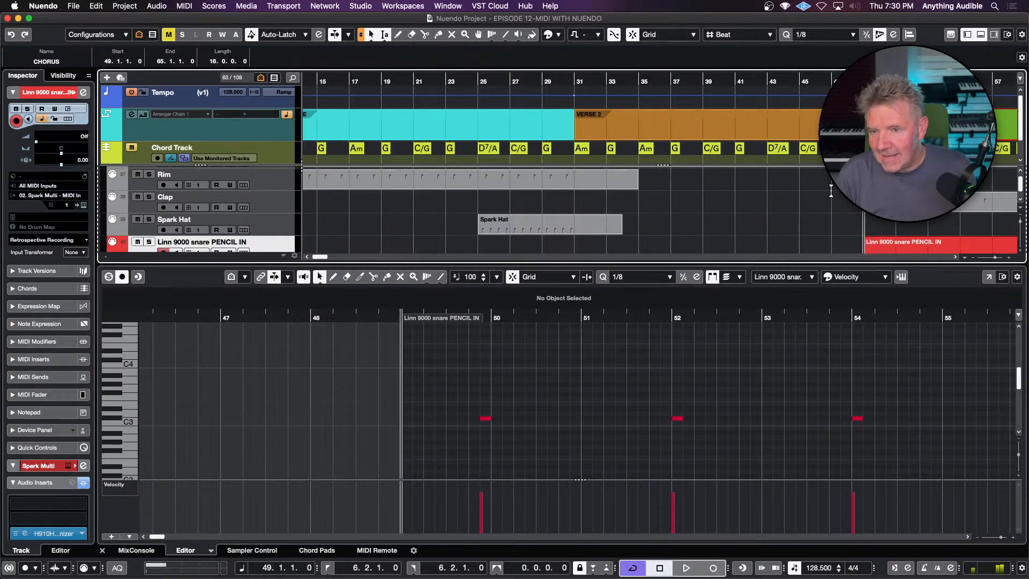
# - Move the three C#3 snare notes to beat 3 of consecutive bars, at 49.3.1, 50.3.1 and 51.3.1
pyautogui.click(485, 418)
pyautogui.moveTo(485, 422); pyautogui.dragTo(454, 421)
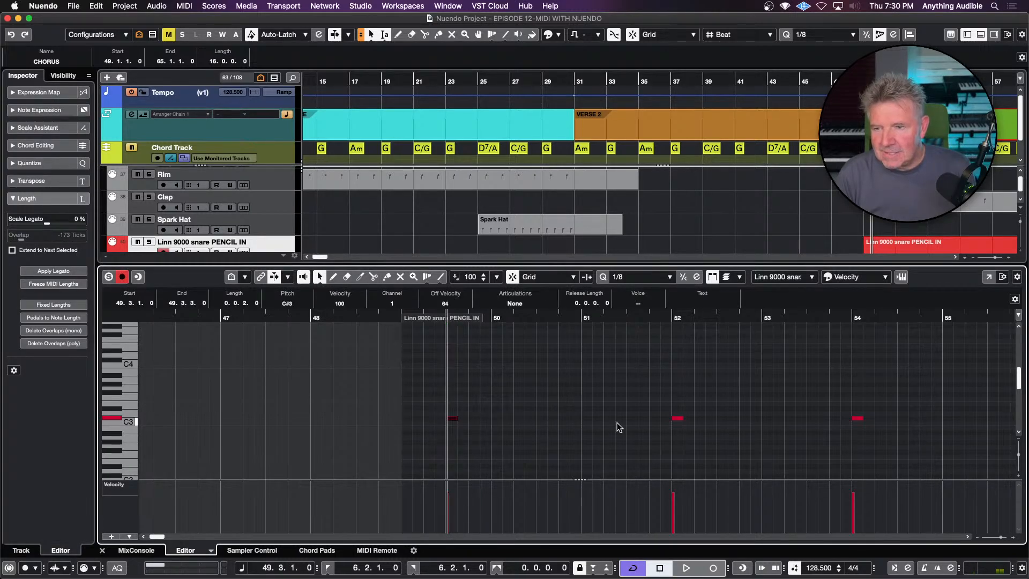
pyautogui.press('space')
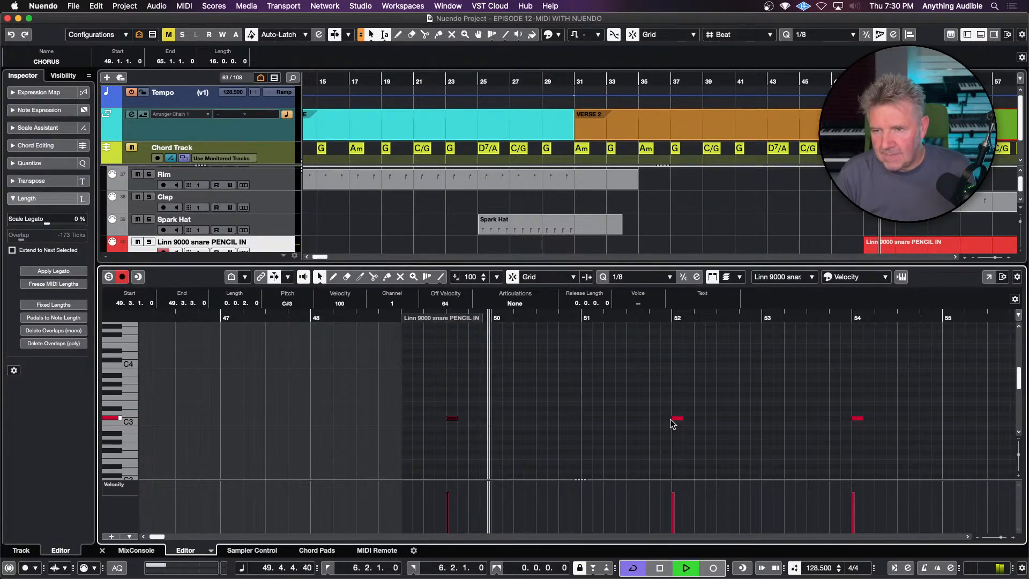
pyautogui.press('space')
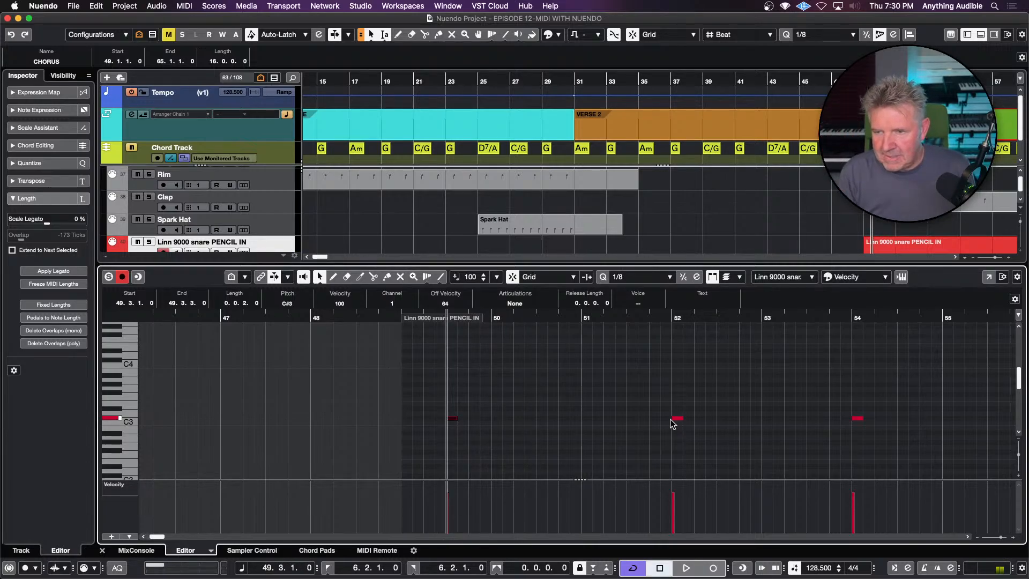
pyautogui.moveTo(676, 421); pyautogui.dragTo(543, 423)
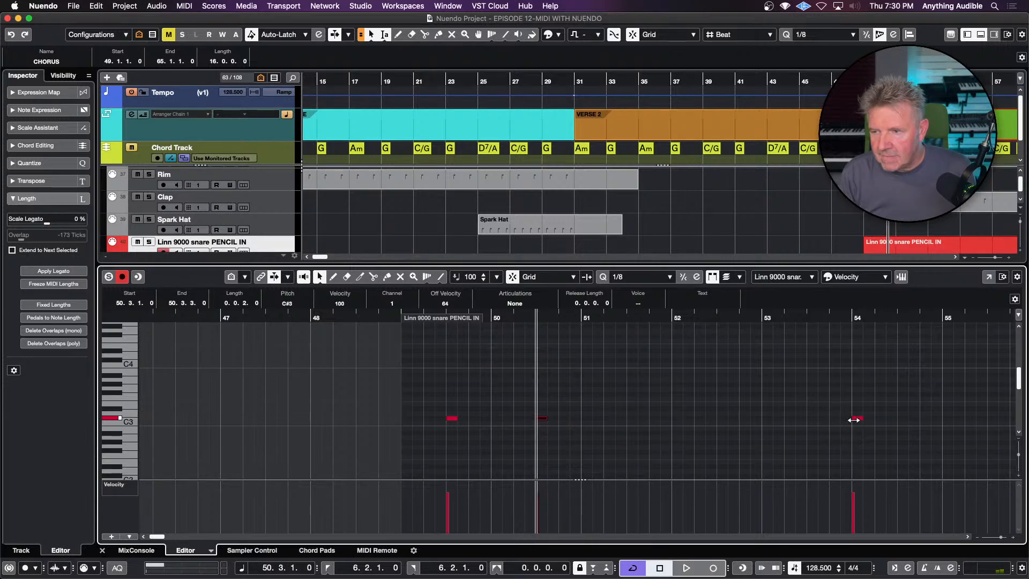
pyautogui.moveTo(859, 422); pyautogui.dragTo(634, 422)
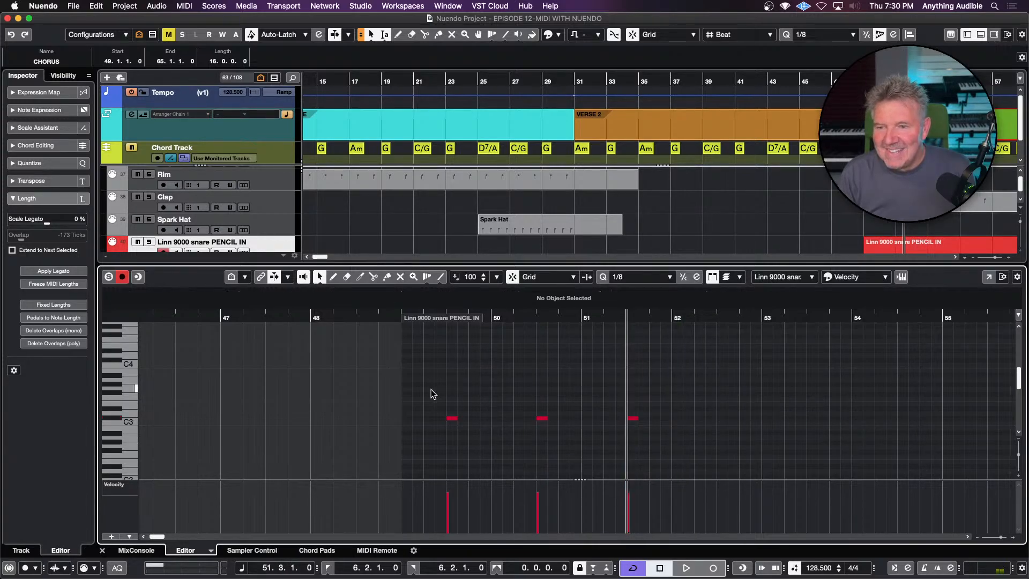
# - Copy the snare note at 51.3.1 and paste it at 52.3.1
pyautogui.moveTo(432, 391); pyautogui.dragTo(706, 420)
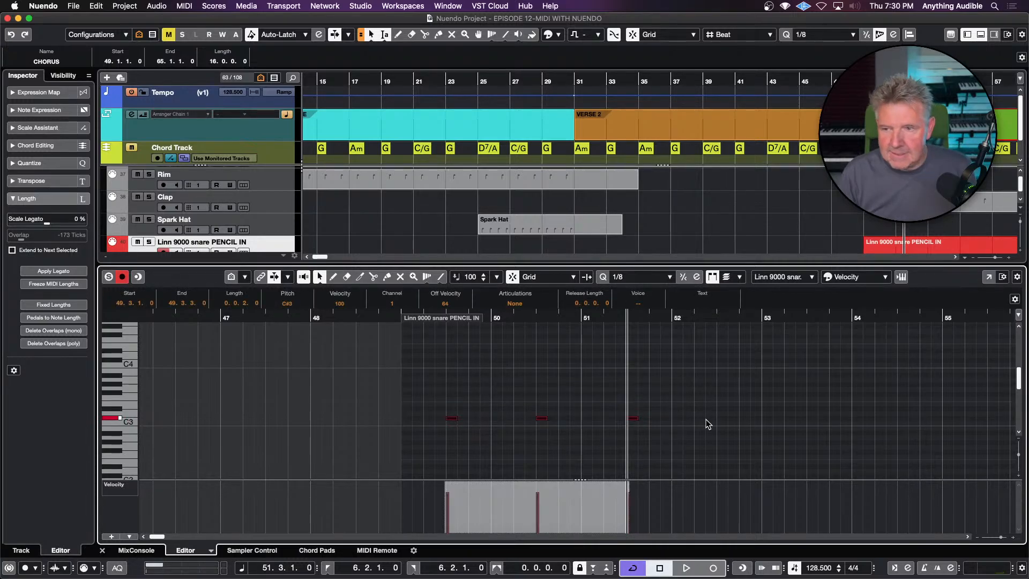
pyautogui.click(681, 410)
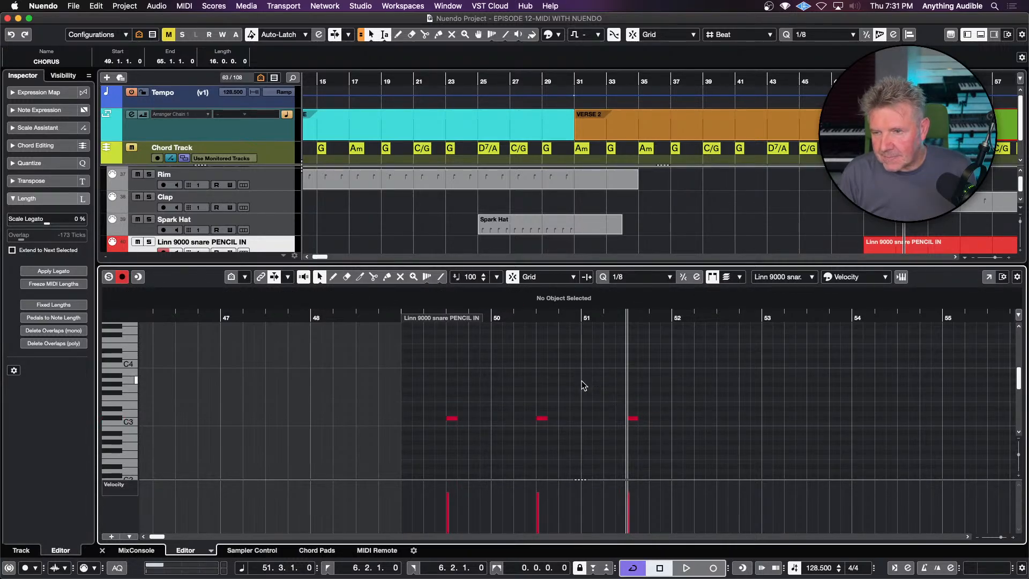
pyautogui.moveTo(581, 381); pyautogui.dragTo(689, 441)
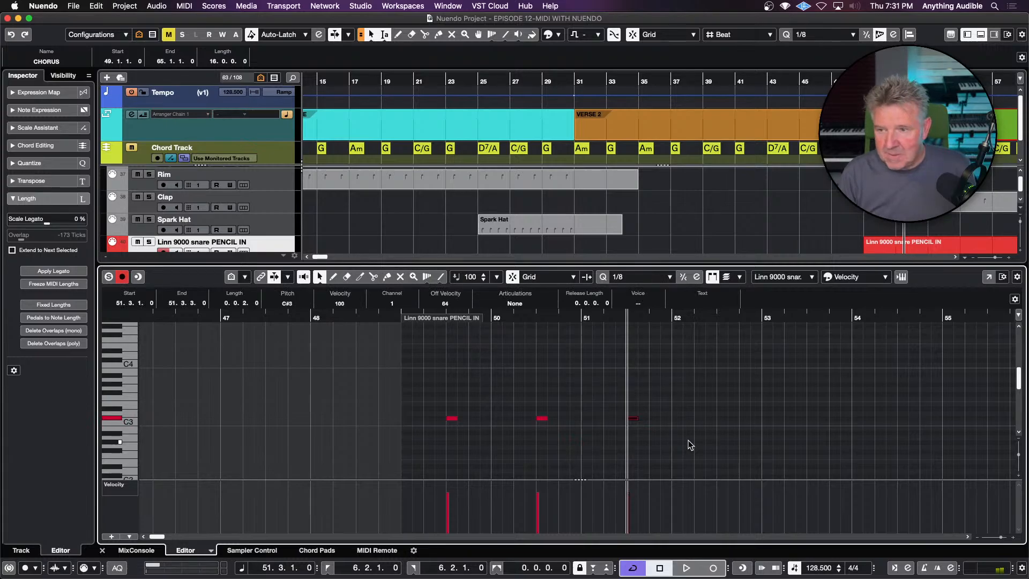
pyautogui.click(716, 316)
pyautogui.press('super+v')
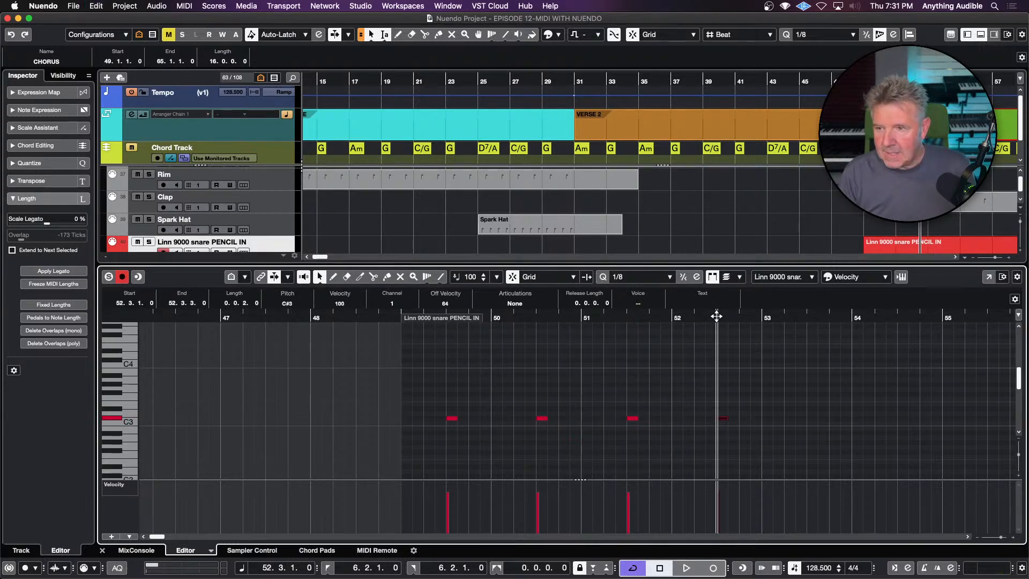
# - Select all four snare notes, transpose them up to F3 and bring them back down to C#3
pyautogui.moveTo(439, 368); pyautogui.dragTo(757, 433)
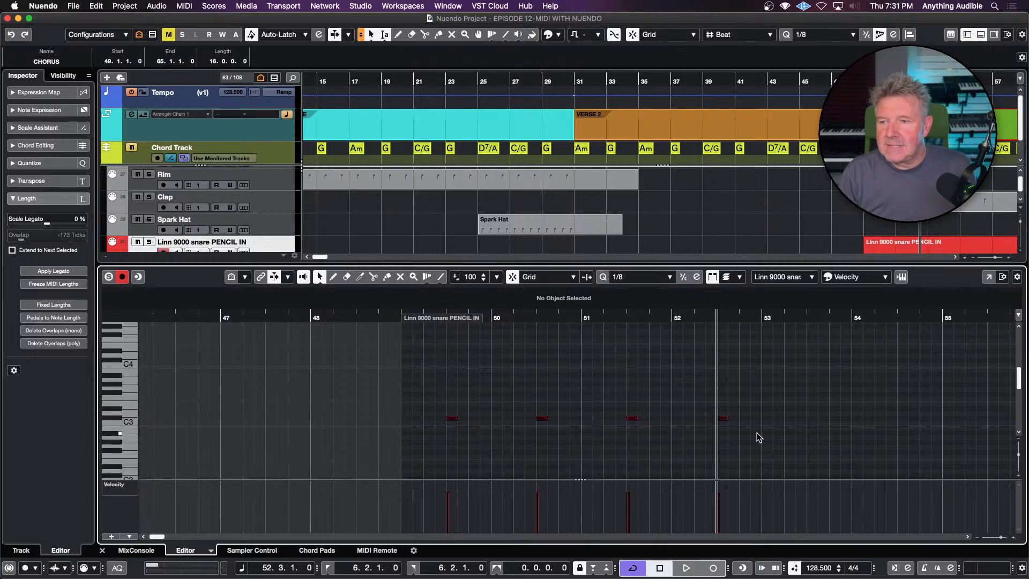
pyautogui.click(767, 386)
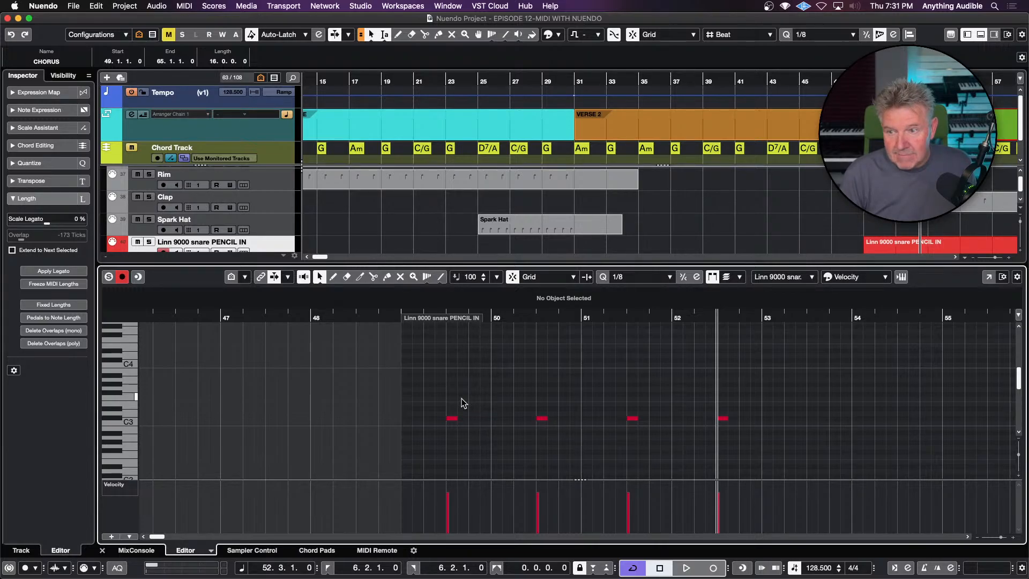
pyautogui.moveTo(434, 397); pyautogui.dragTo(773, 440)
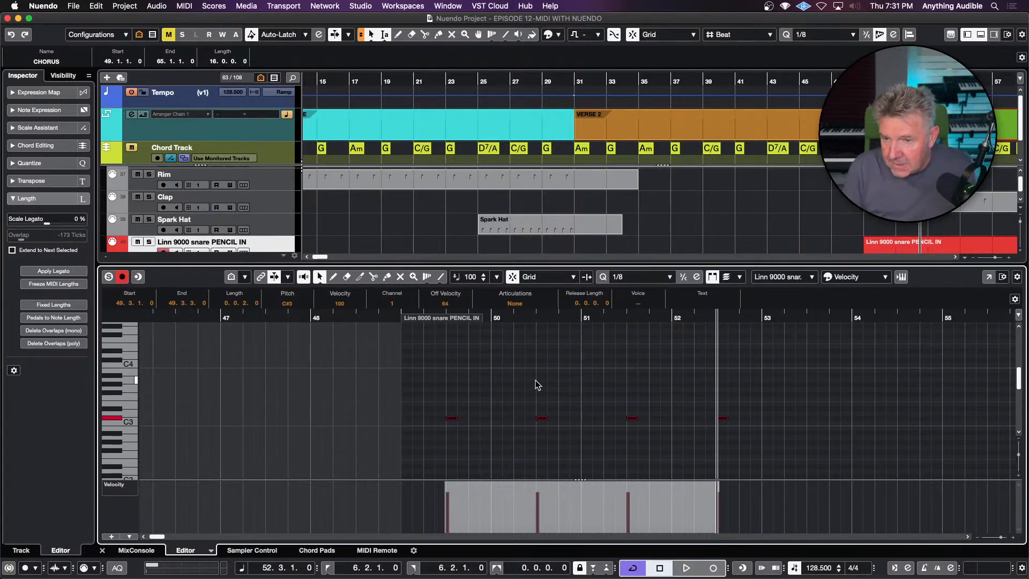
pyautogui.press('Up')
pyautogui.press('Up')
pyautogui.press('Up')
pyautogui.press('Up')
pyautogui.press('Up')
pyautogui.press('Up')
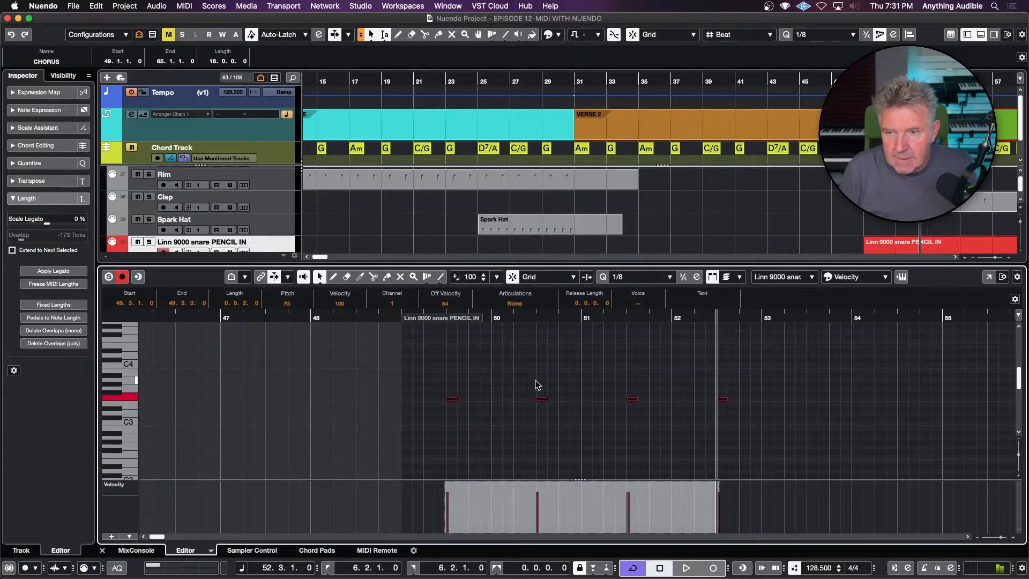
pyautogui.press('Down')
pyautogui.press('Down')
pyautogui.press('Down')
pyautogui.press('Down')
pyautogui.press('Down')
pyautogui.press('Down')
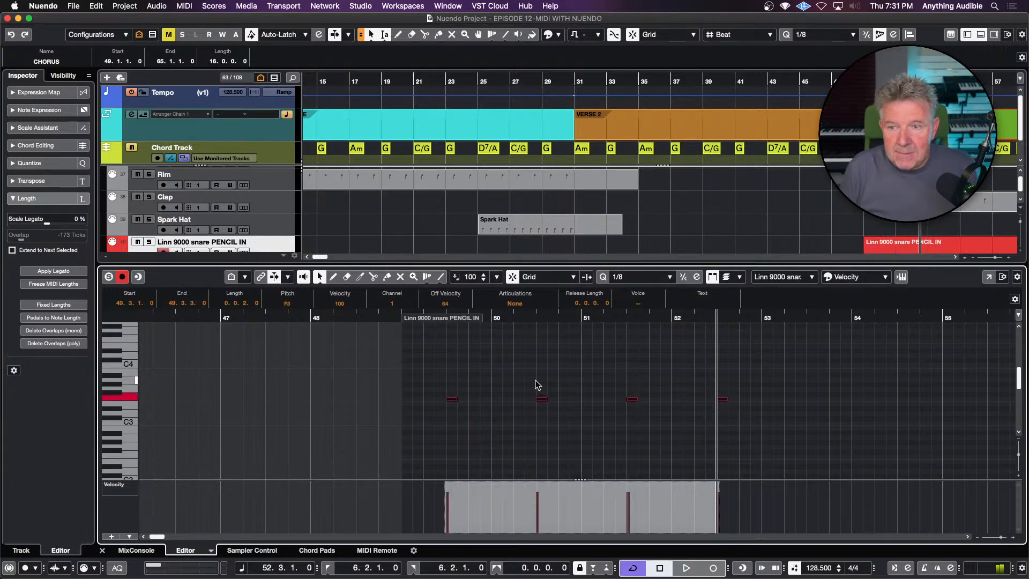
pyautogui.press('Up')
pyautogui.press('Down')
pyautogui.press('Down')
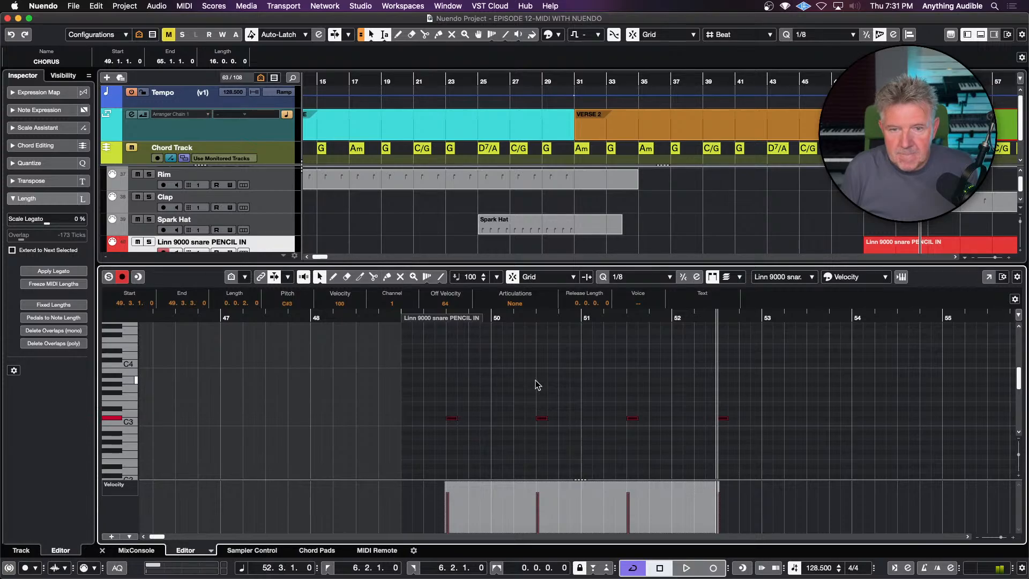
pyautogui.press('Up')
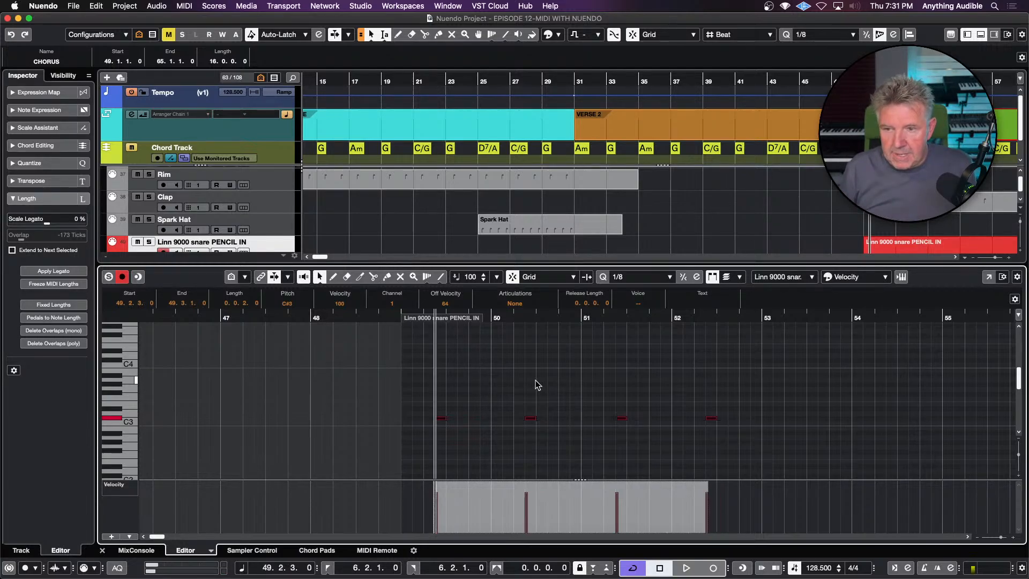
# - Nudge the four selected snare notes along the grid in both directions, returning the first to 49.3.1
pyautogui.hotkey('ctrl', 'Right')
pyautogui.hotkey('ctrl', 'Right')
pyautogui.hotkey('ctrl', 'Right')
pyautogui.hotkey('ctrl', 'Left')
pyautogui.hotkey('ctrl', 'Left')
pyautogui.hotkey('ctrl', 'Left')
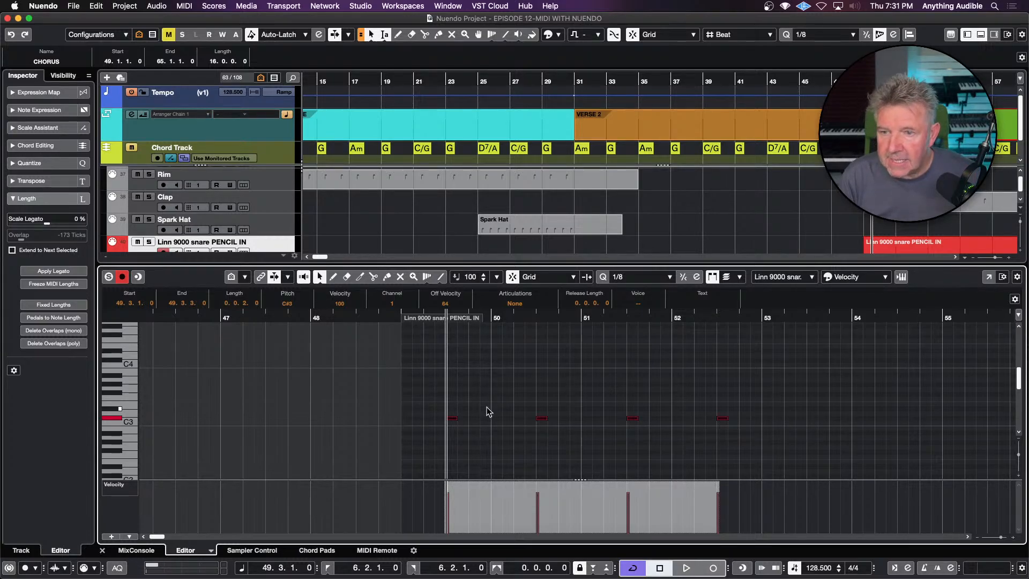
# - Lengthen the four selected snare notes to 0.1.0.0, then close the editor and disarm the Linn 9000 snare PENCIL IN track
pyautogui.moveTo(456, 419)
pyautogui.mouseDown()
pyautogui.moveTo(507, 421)
pyautogui.moveTo(469, 425)
pyautogui.mouseUp()
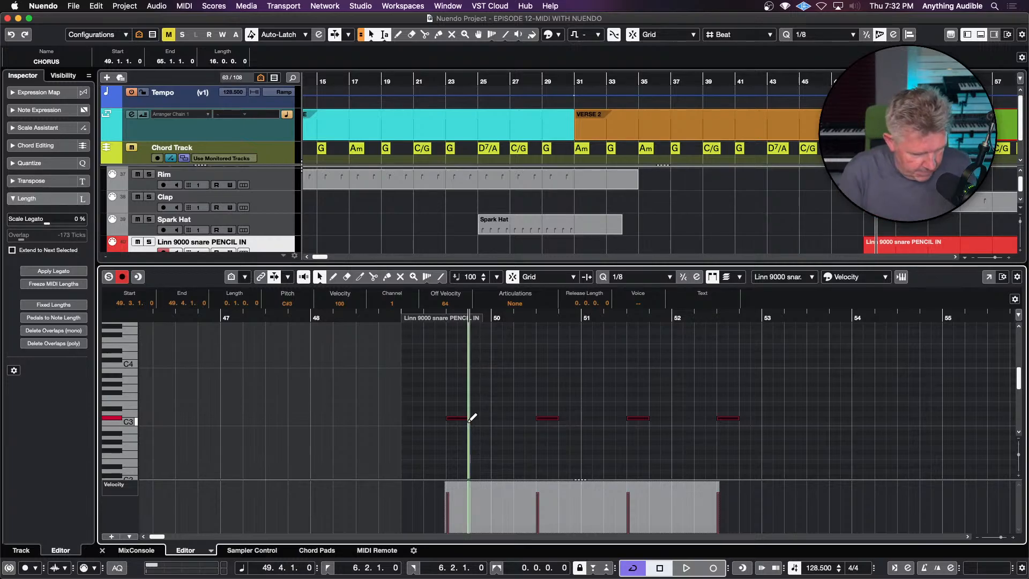
pyautogui.press('super+e')
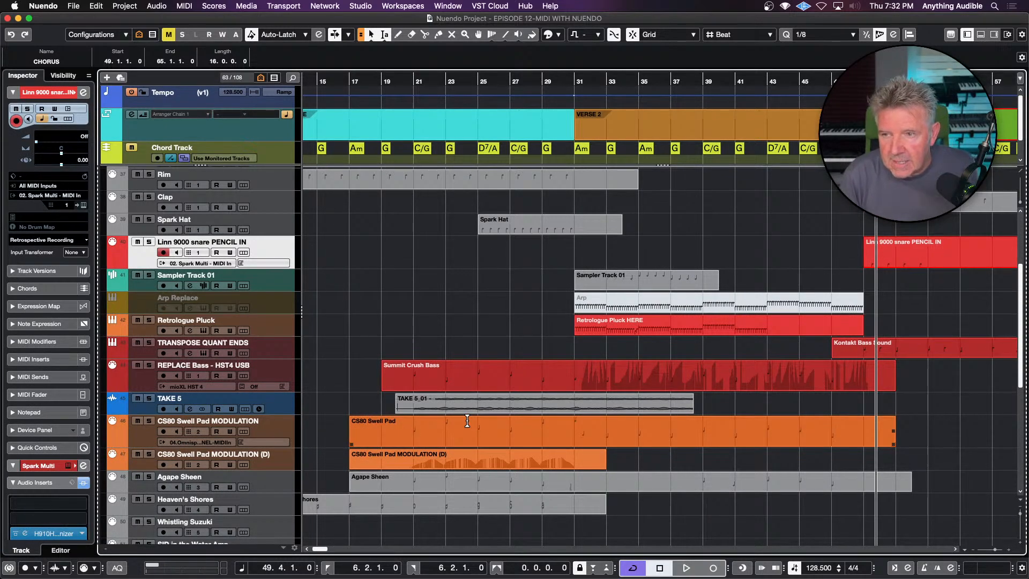
pyautogui.click(164, 252)
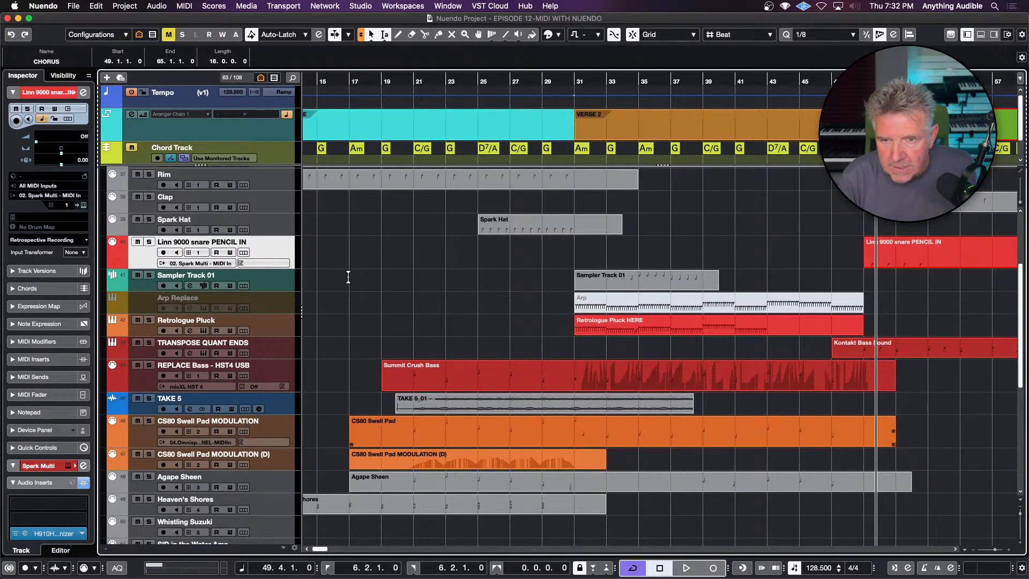
# - Solo the Stage-73 V2 01 track and audition the Stage-73 TRANSPOSE part from bar 43
pyautogui.hscroll(-10, 348, 277)
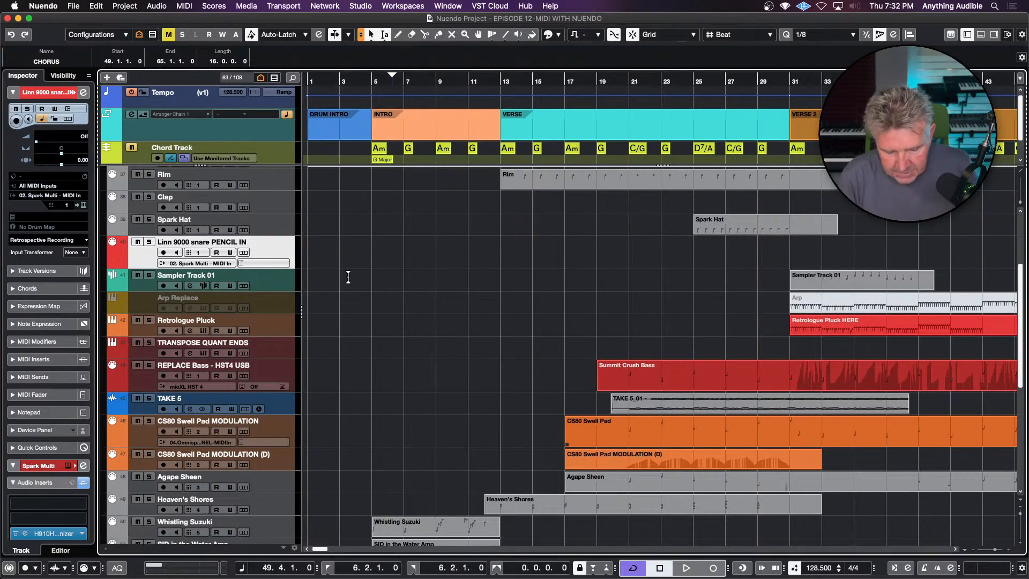
pyautogui.press('g')
pyautogui.scroll(-4, 348, 277)
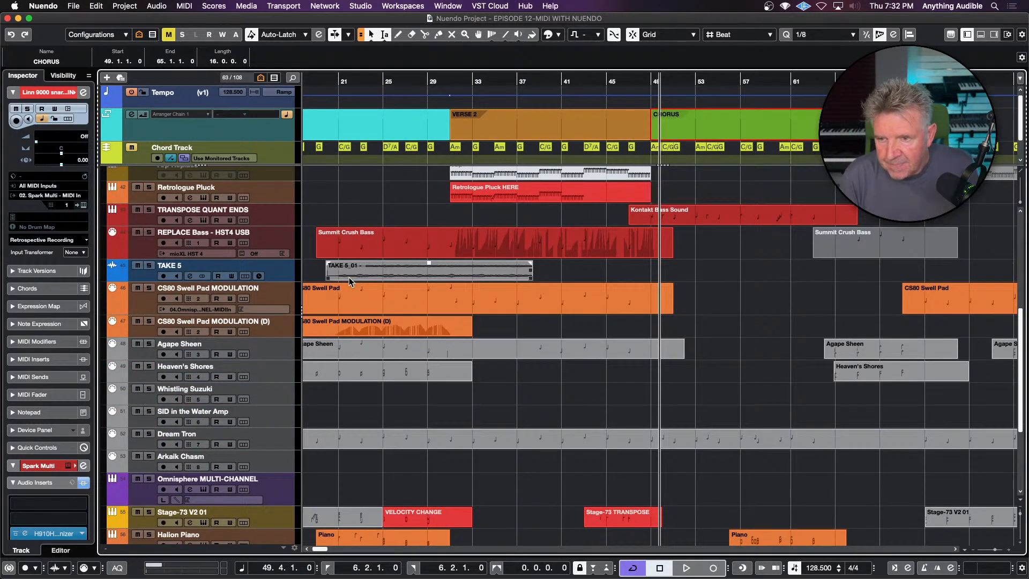
pyautogui.click(625, 519)
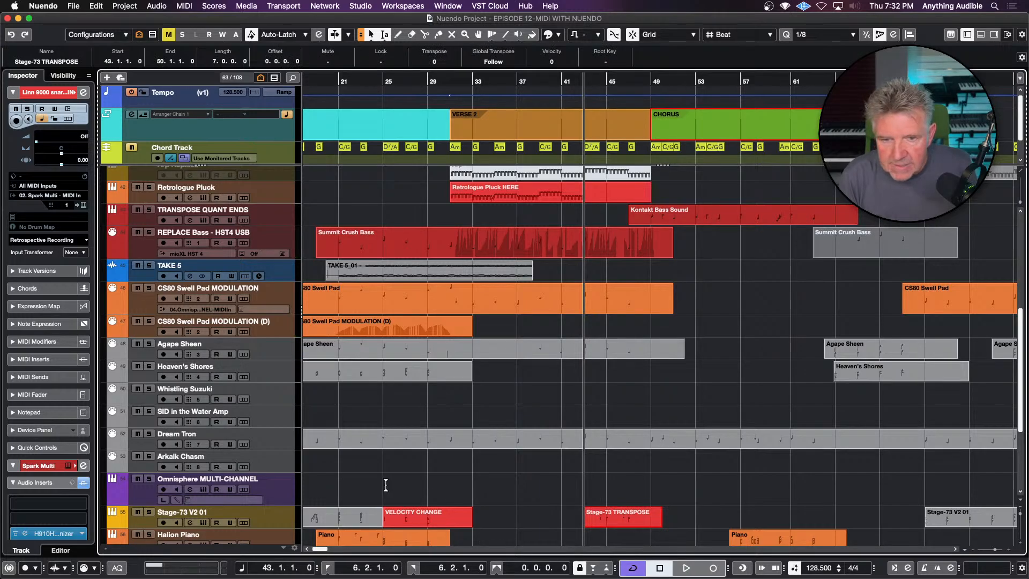
pyautogui.click(149, 512)
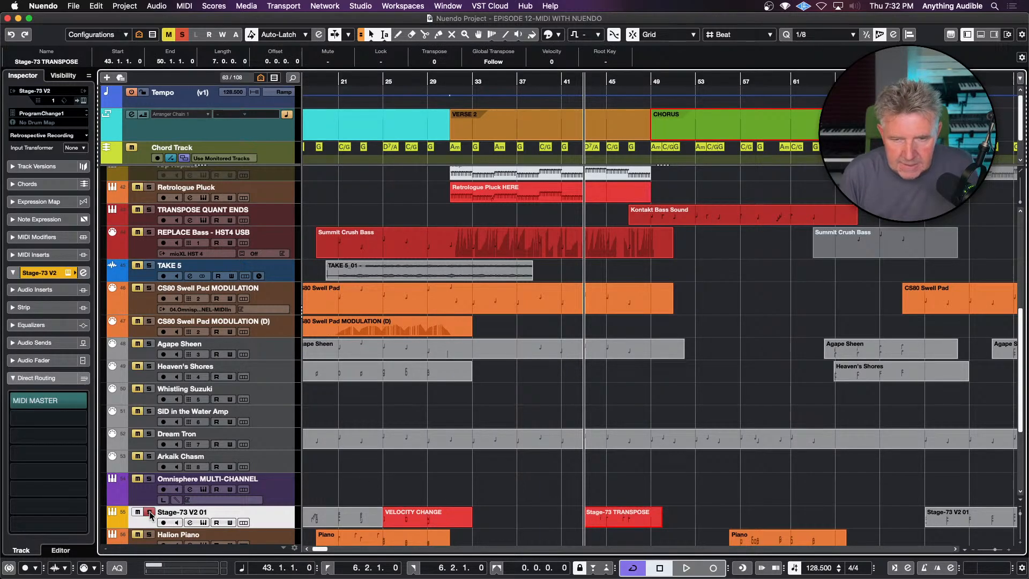
pyautogui.press('space')
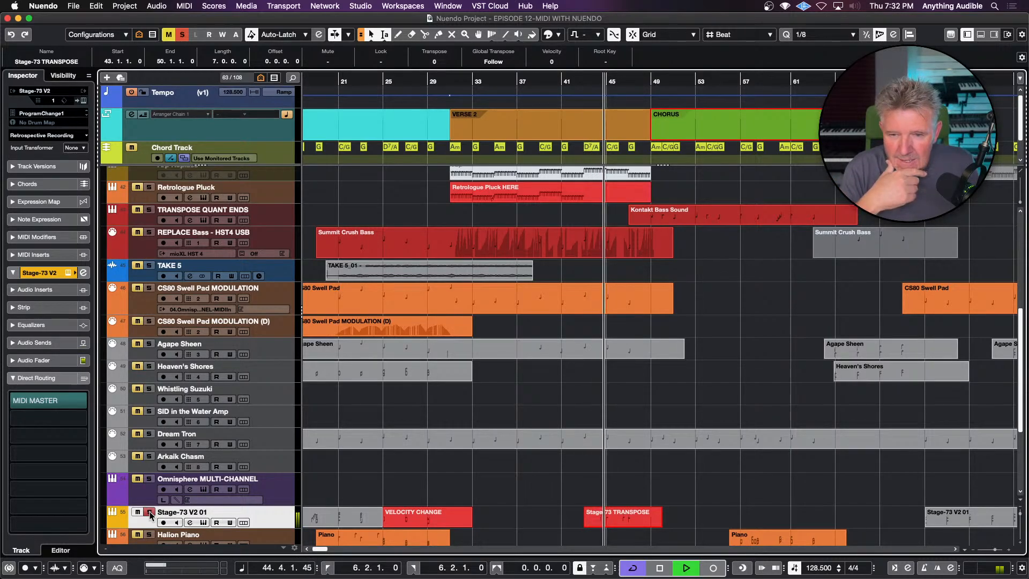
pyautogui.press('space')
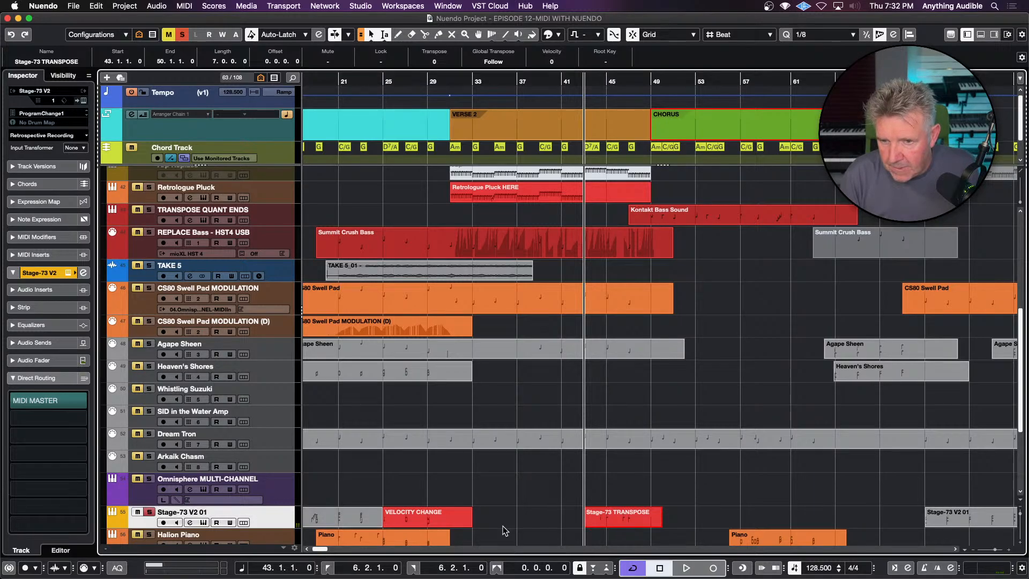
# - Open the Stage-73 TRANSPOSE part in the Key Editor and play its opening chord briefly
pyautogui.doubleClick(614, 519)
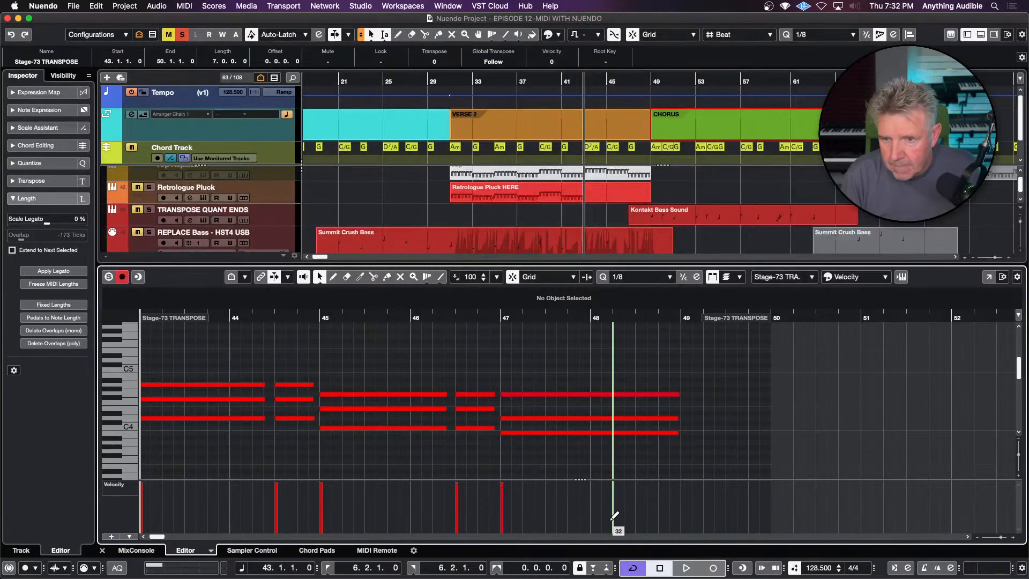
pyautogui.press('space')
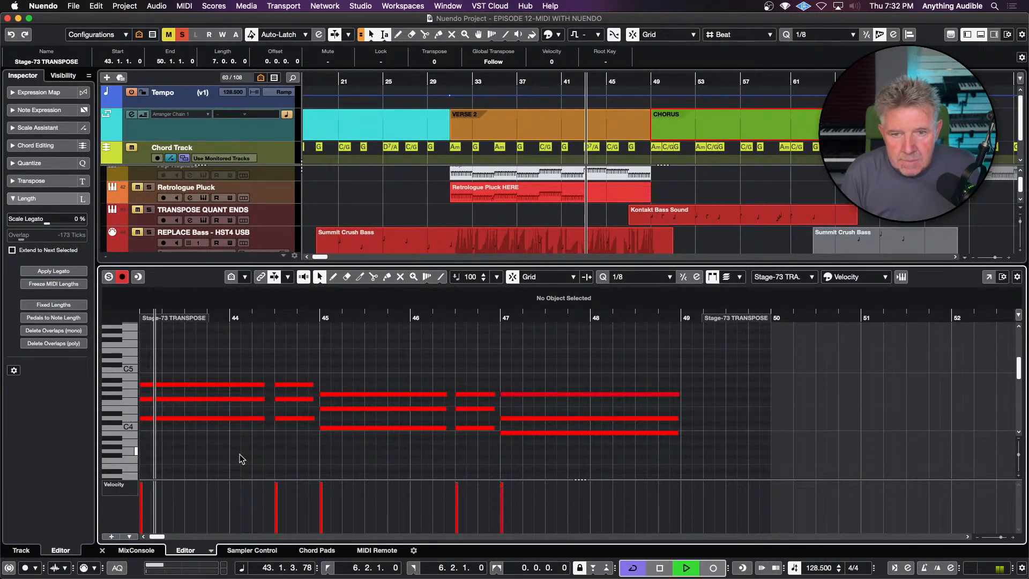
pyautogui.press('space')
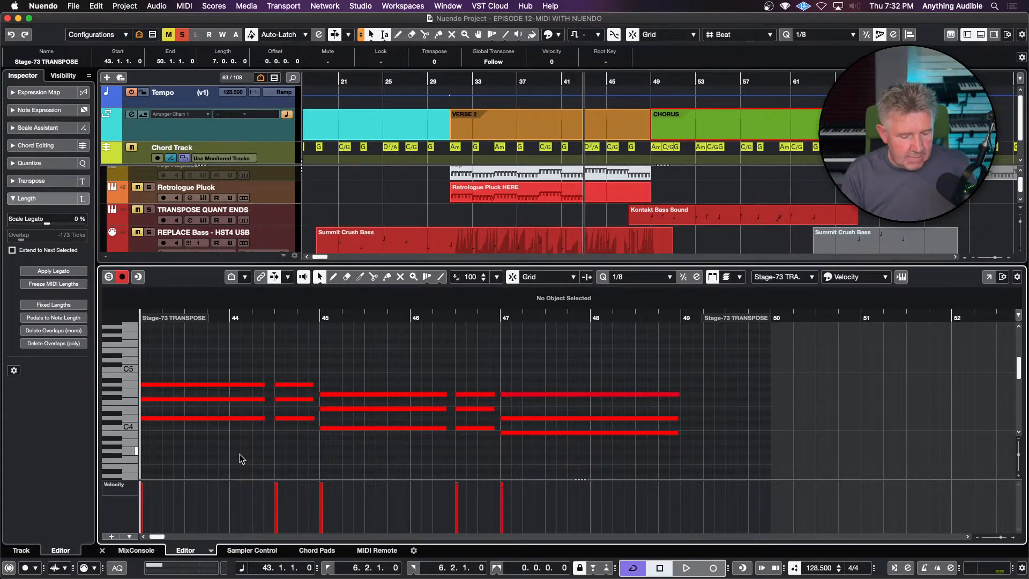
# - Transpose all notes of the Stage-73 TRANSPOSE part by setting the pitch to D2 and finally D3, and start playback
pyautogui.press('super+a')
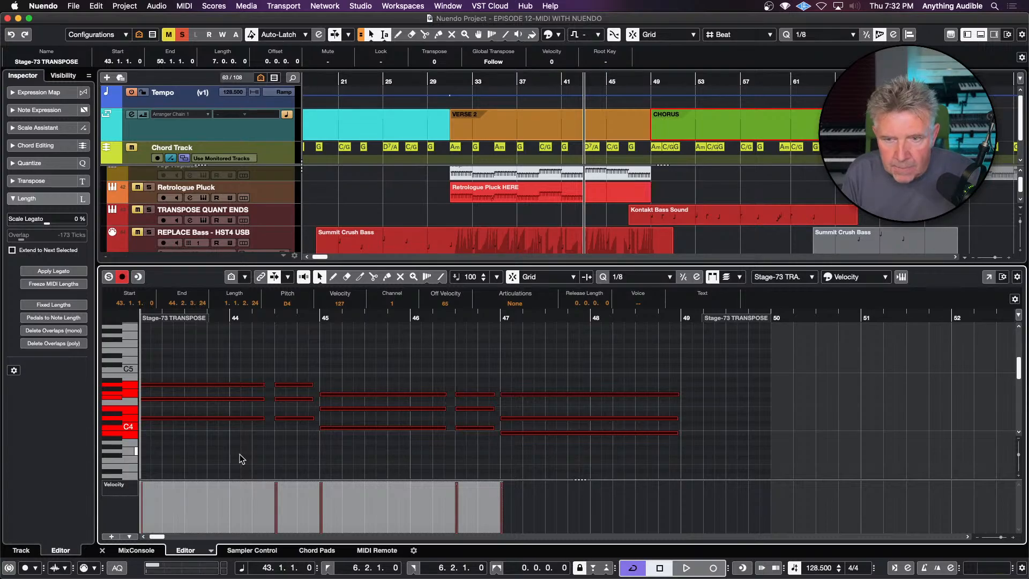
pyautogui.click(288, 305)
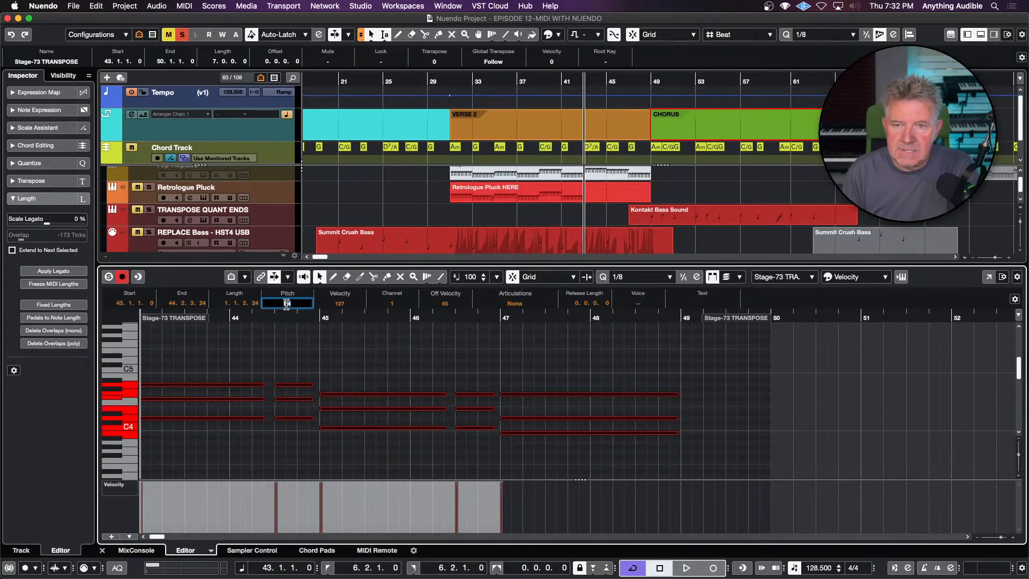
pyautogui.write('D2')
pyautogui.press('Return')
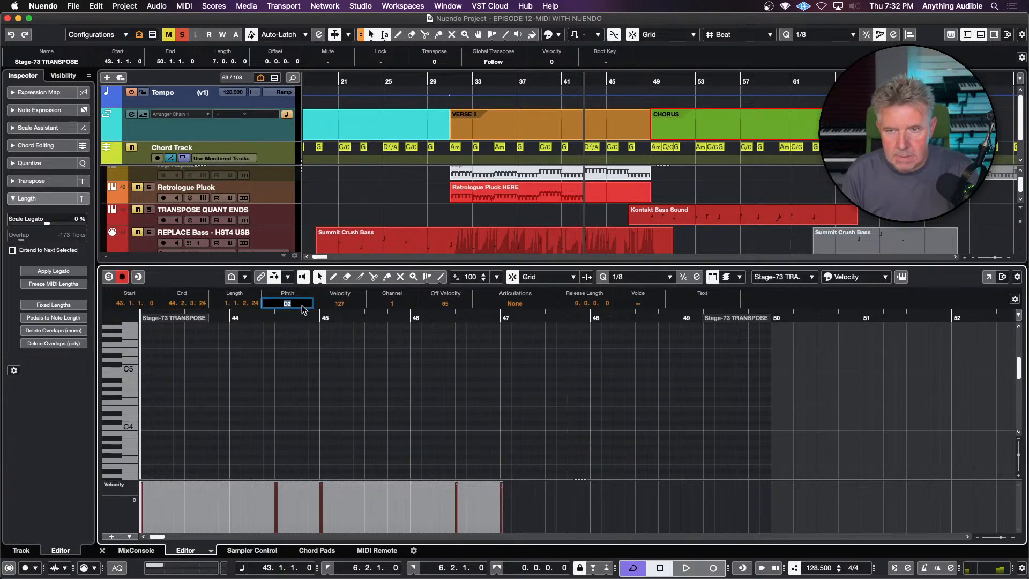
pyautogui.write('D3')
pyautogui.press('Return')
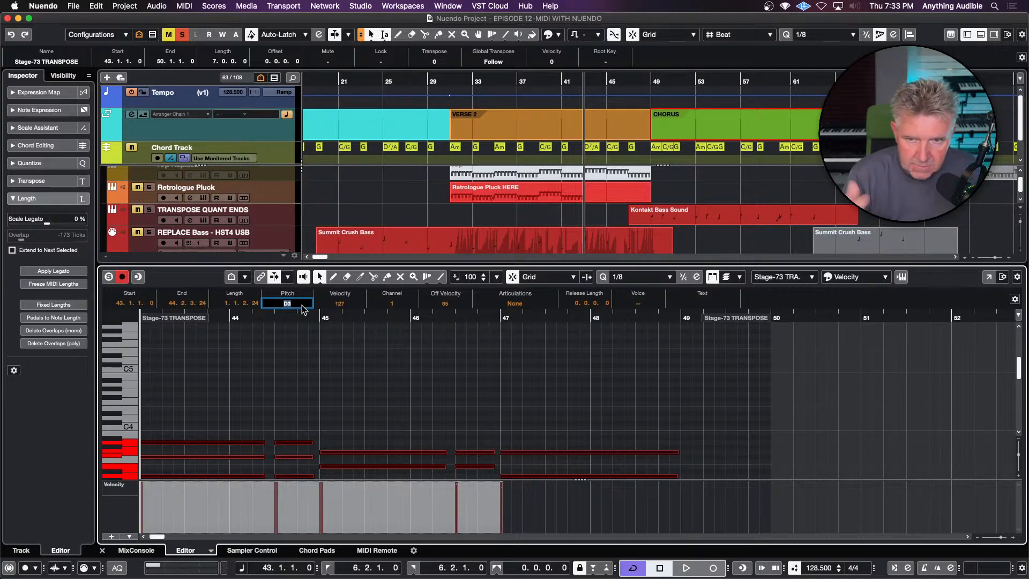
pyautogui.press('Return')
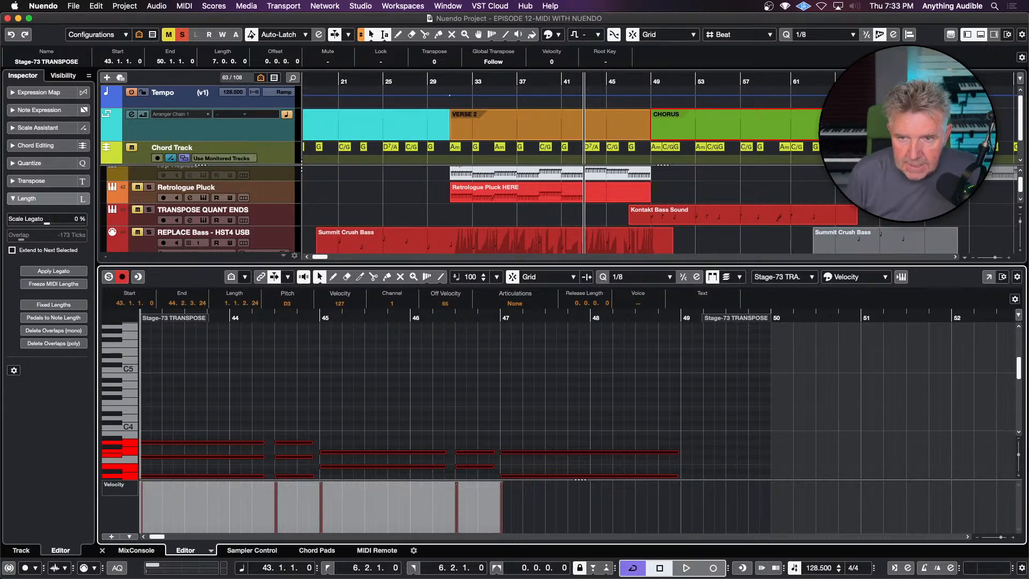
pyautogui.press('space')
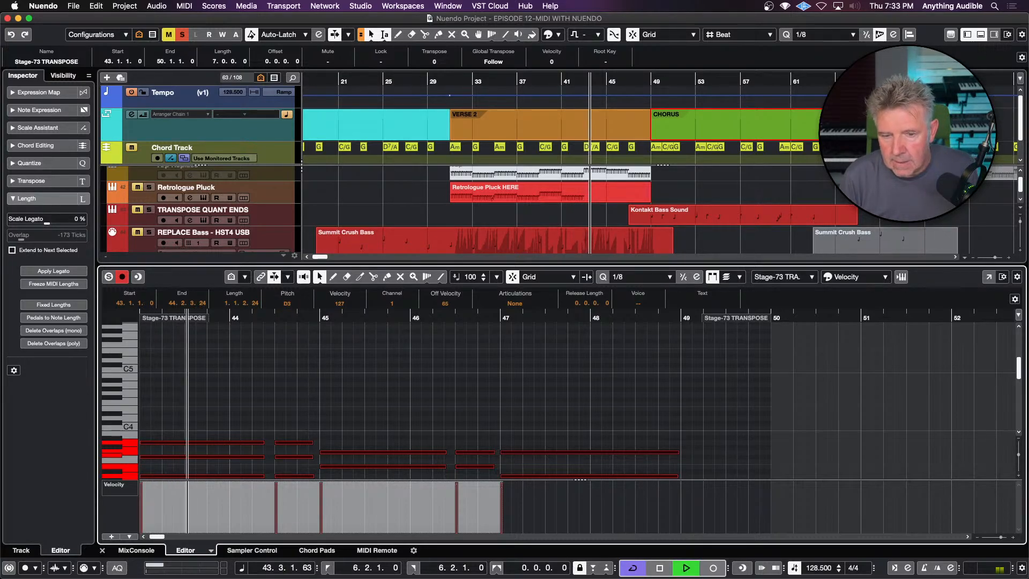
# - Transpose the Stage-73 TRANSPOSE notes down an octave to D2 and back up to D3, playing the result for comparison
pyautogui.press('space')
pyautogui.hotkey('shift', 'Down')
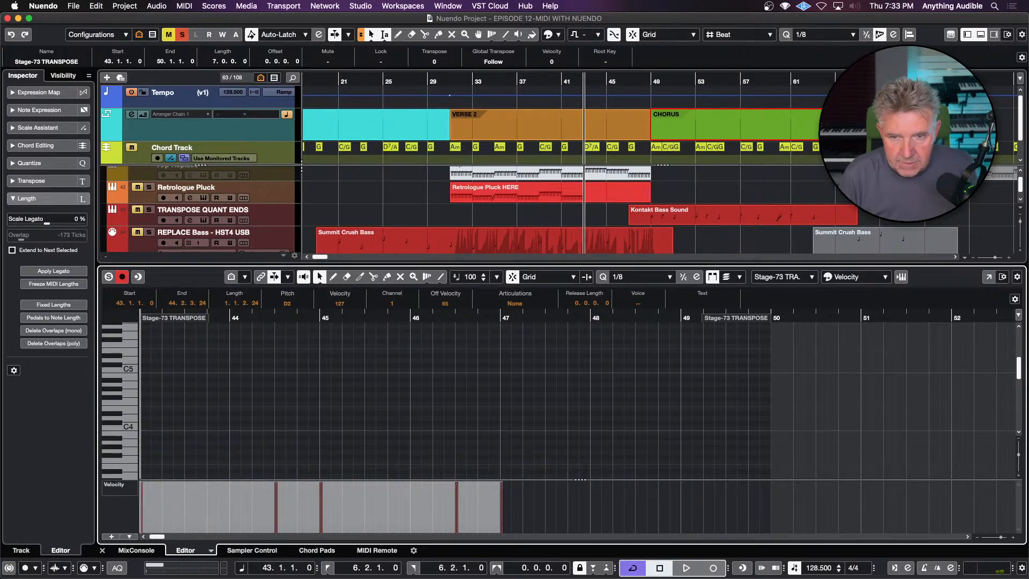
pyautogui.press('space')
pyautogui.press('space')
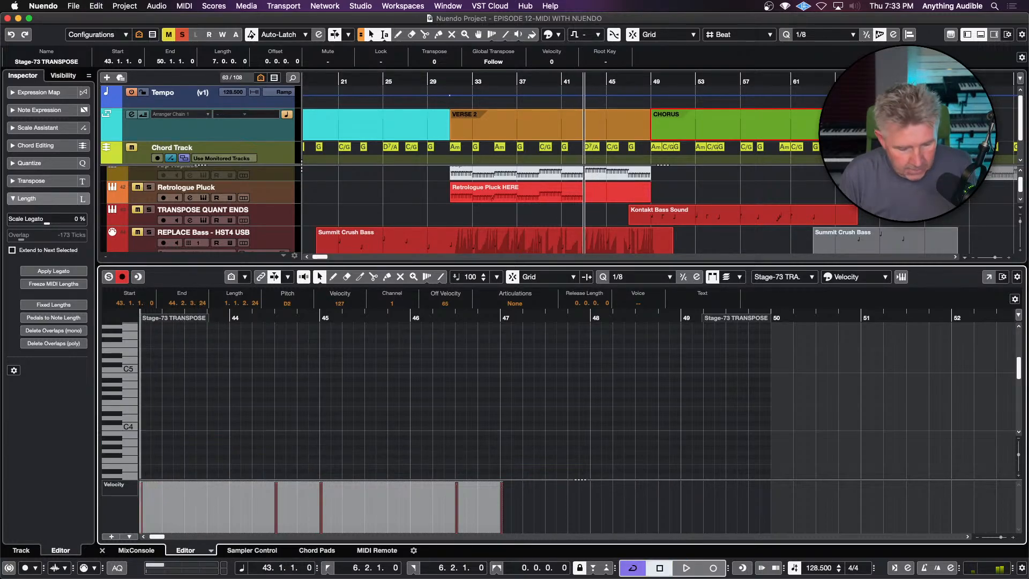
pyautogui.hotkey('shift', 'Up')
pyautogui.press('space')
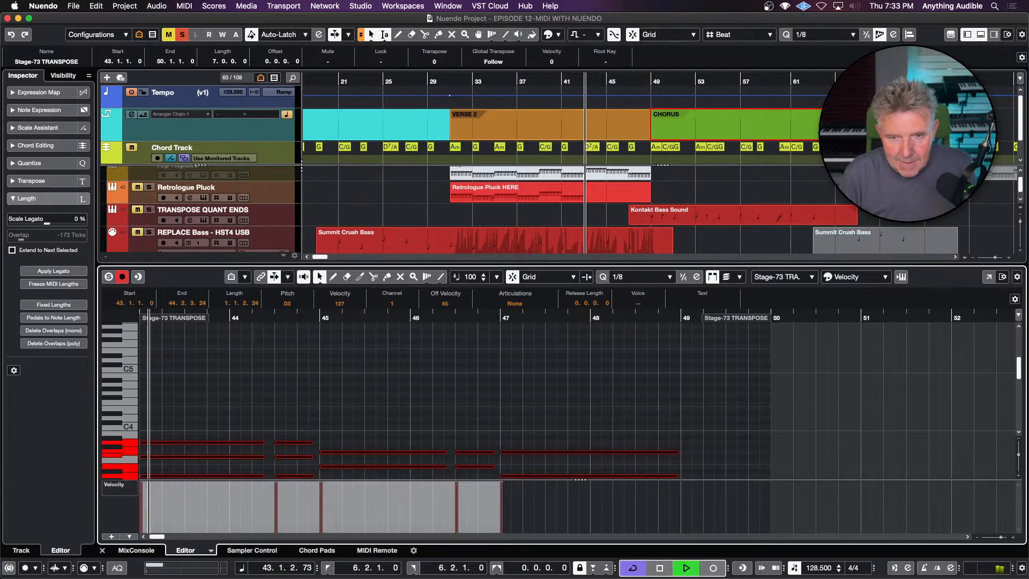
pyautogui.press('space')
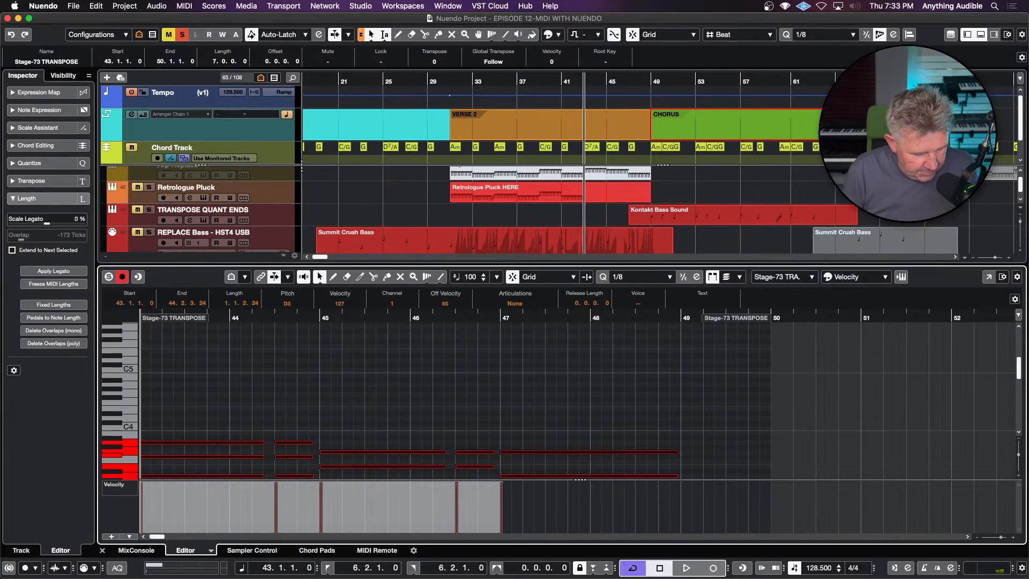
# - Close the editor and unsolo the Stage-73 V2 01 track to audition the transposed part in the full mix, and save the project
pyautogui.press('Return')
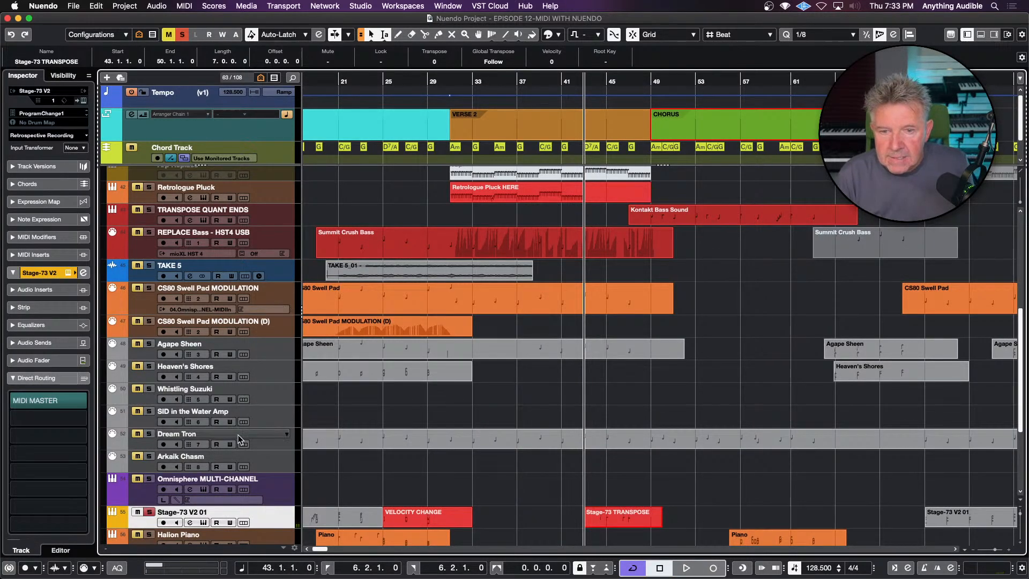
pyautogui.click(150, 512)
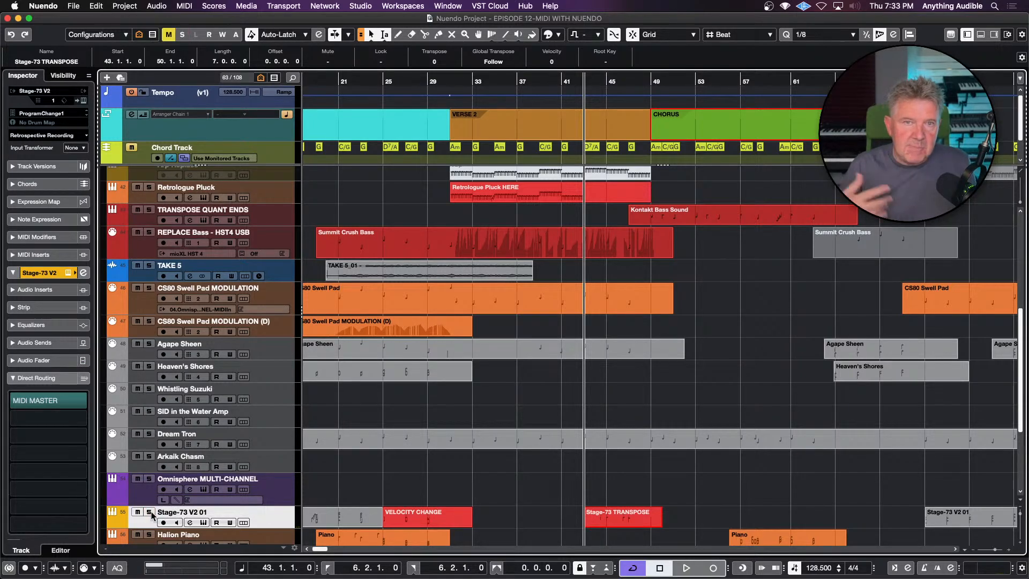
pyautogui.press('space')
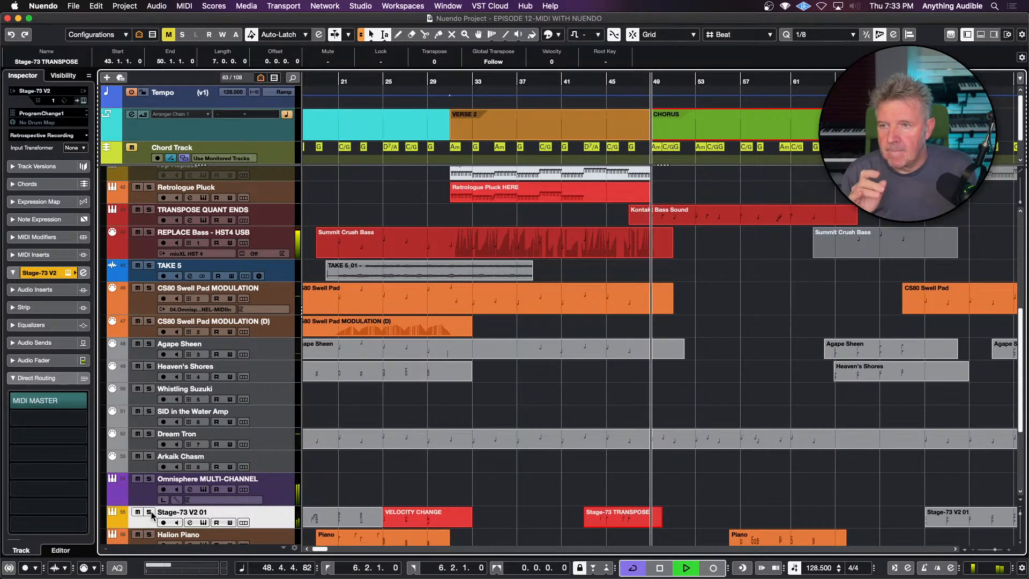
pyautogui.press('space')
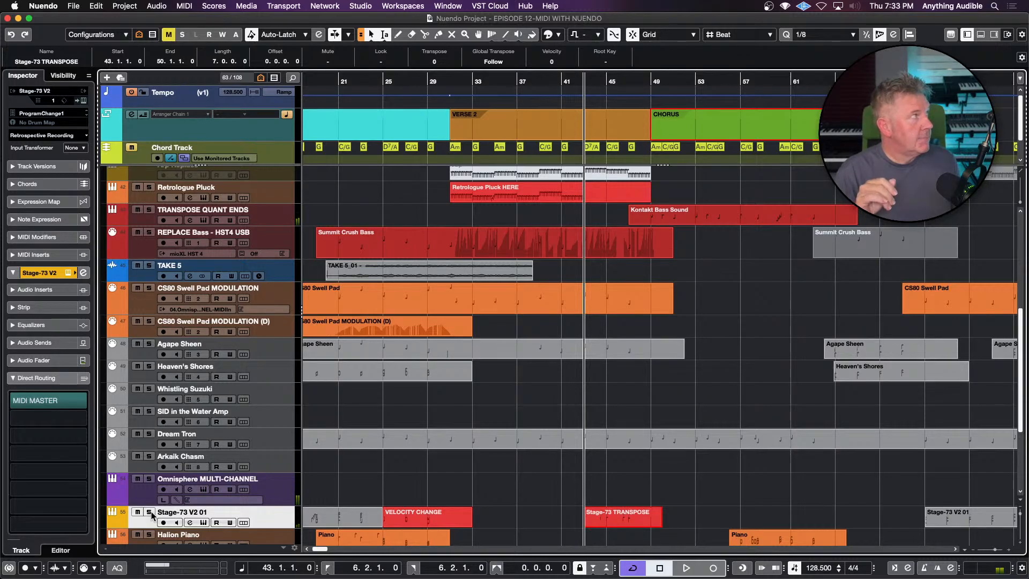
pyautogui.press('super+s')
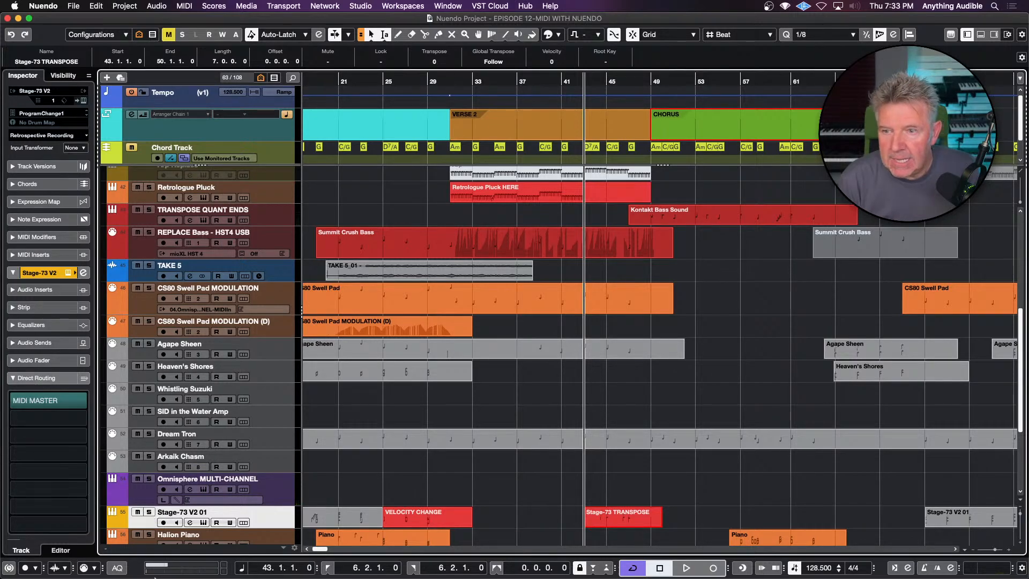
# - Select the Kick (D) track and reduce its track height
pyautogui.scroll(5, 415, 411)
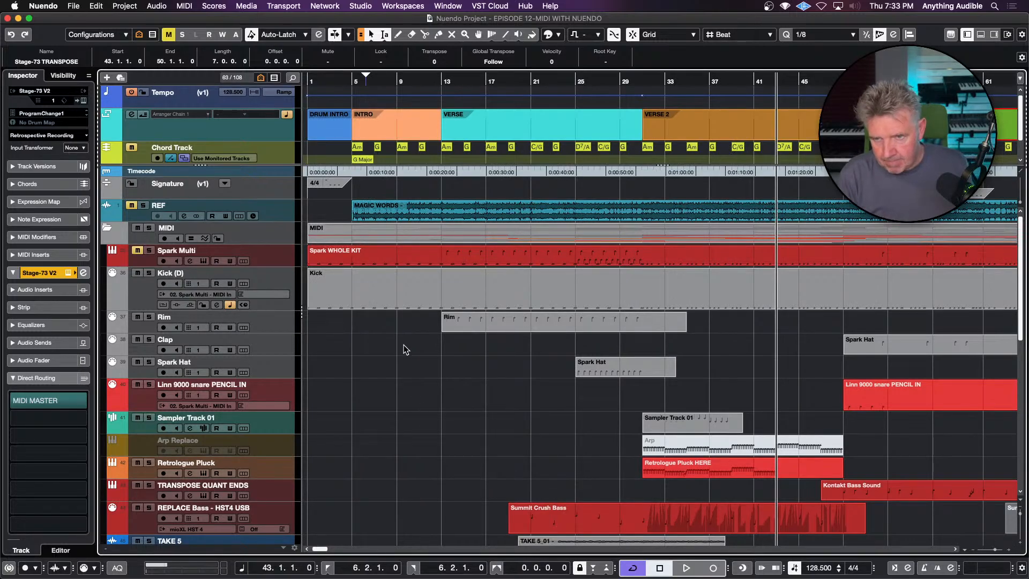
pyautogui.click(378, 293)
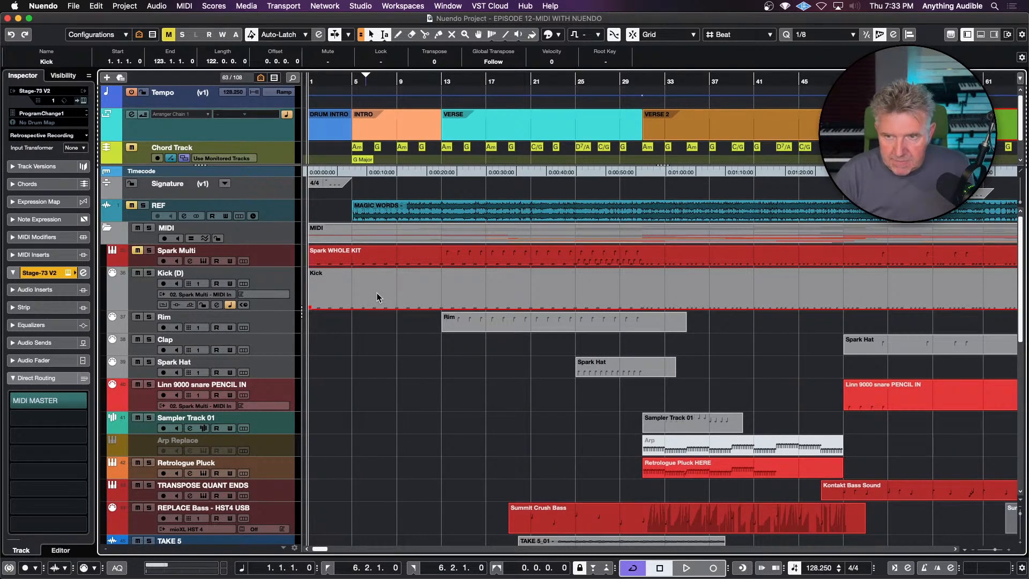
pyautogui.click(143, 290)
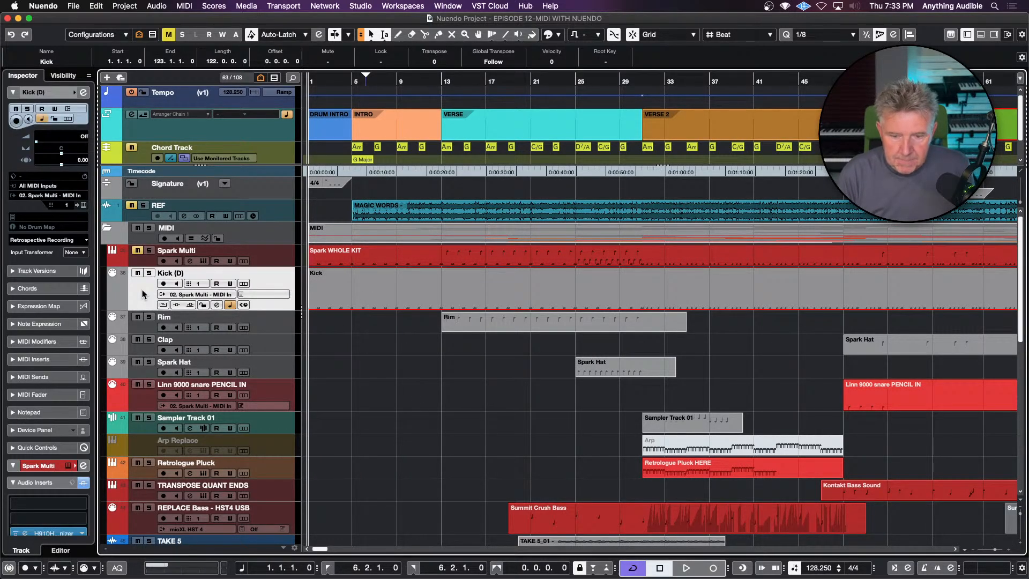
pyautogui.hotkey('alt', 'Up')
pyautogui.hotkey('alt', 'Up')
pyautogui.hotkey('alt', 'Down')
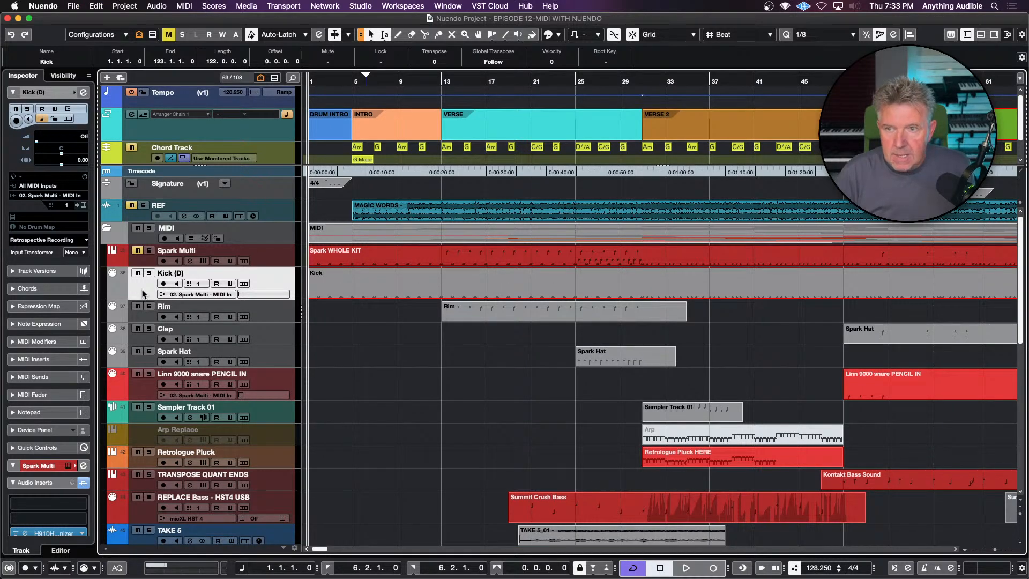
# - Open the Spark WHOLE KIT part in the Key Editor with a wider range of bars in view
pyautogui.doubleClick(383, 259)
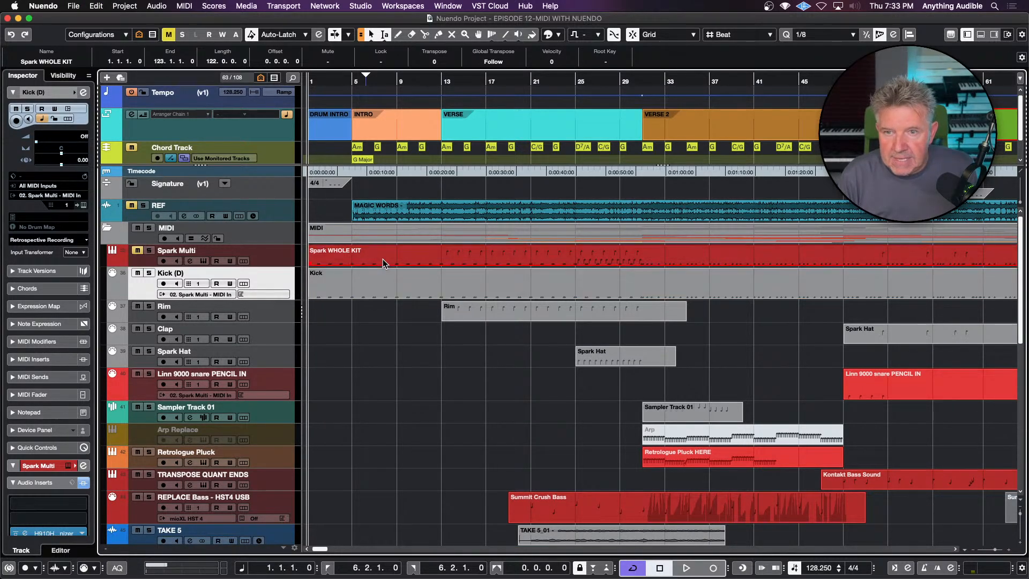
pyautogui.press('g')
pyautogui.press('g')
pyautogui.press('g')
pyautogui.press('g')
pyautogui.press('g')
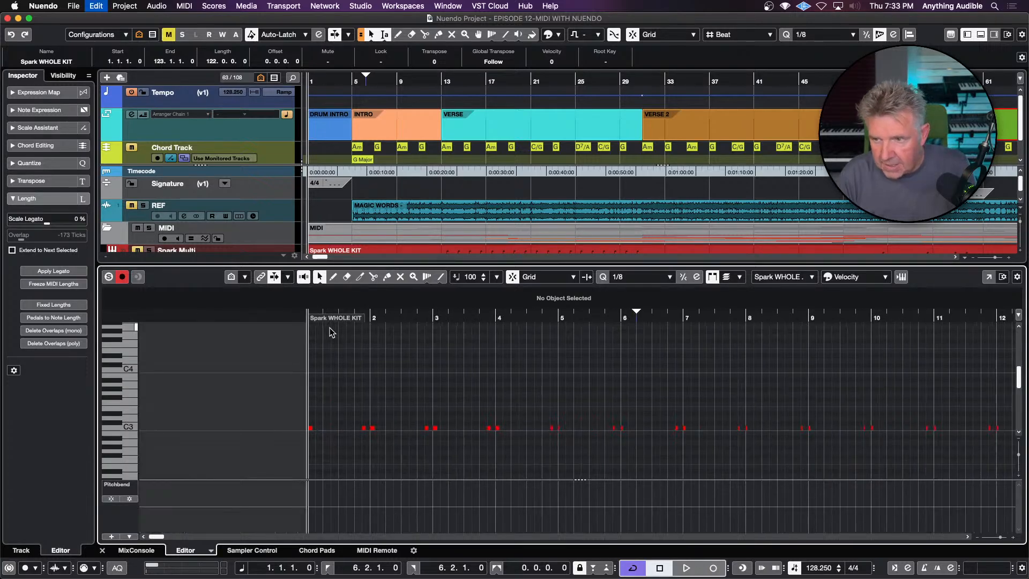
# - Select all G#3 notes of the Spark WHOLE KIT part, switch the selection to all A3 notes, and close the editor
pyautogui.click(120, 392)
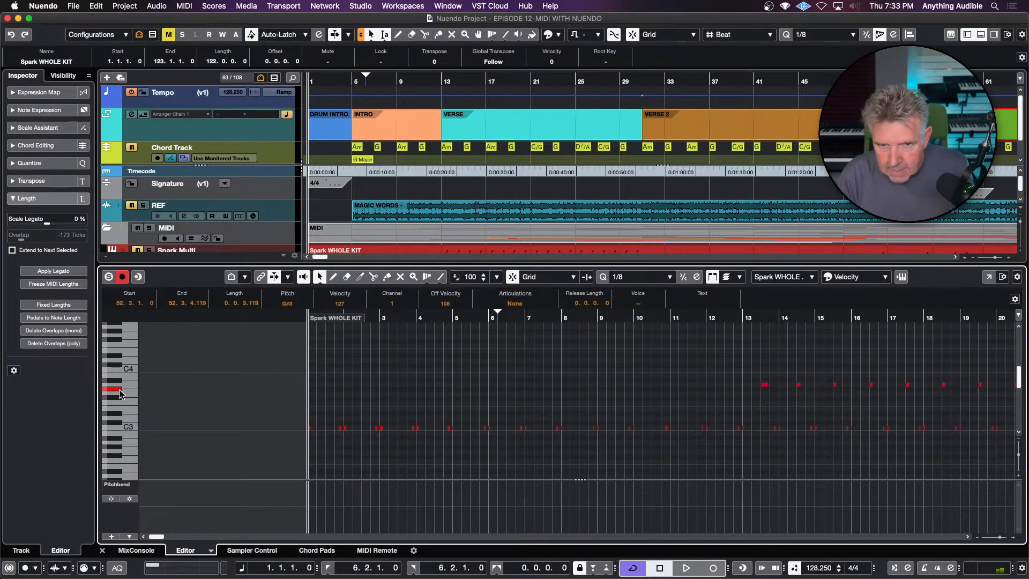
pyautogui.click(120, 394)
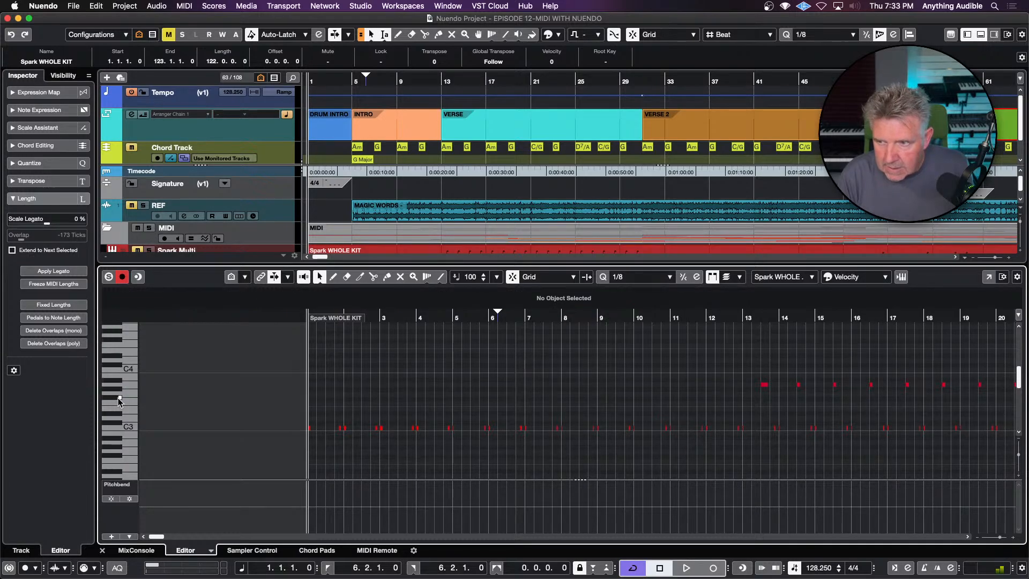
pyautogui.click(133, 385)
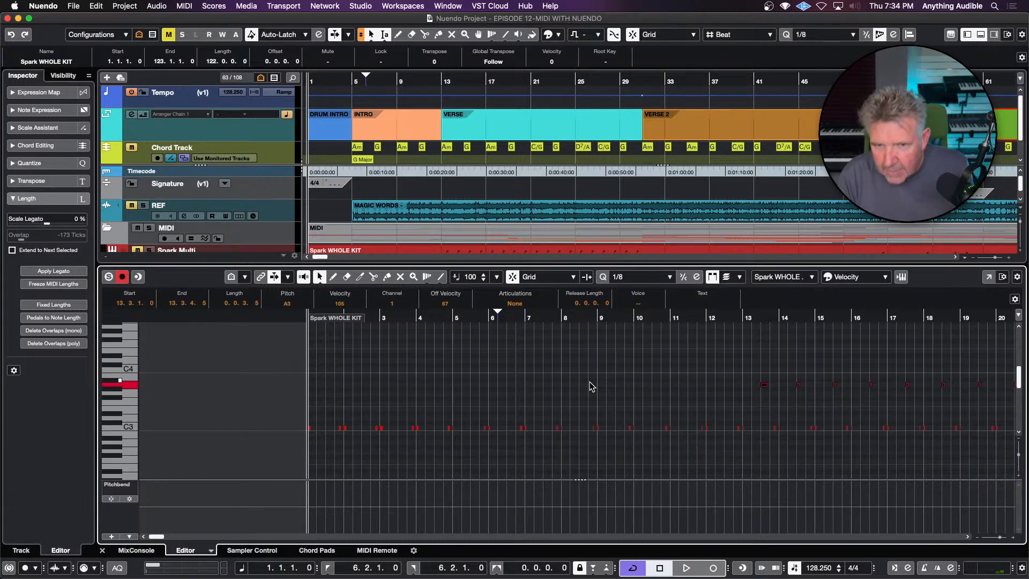
pyautogui.press('g')
pyautogui.press('g')
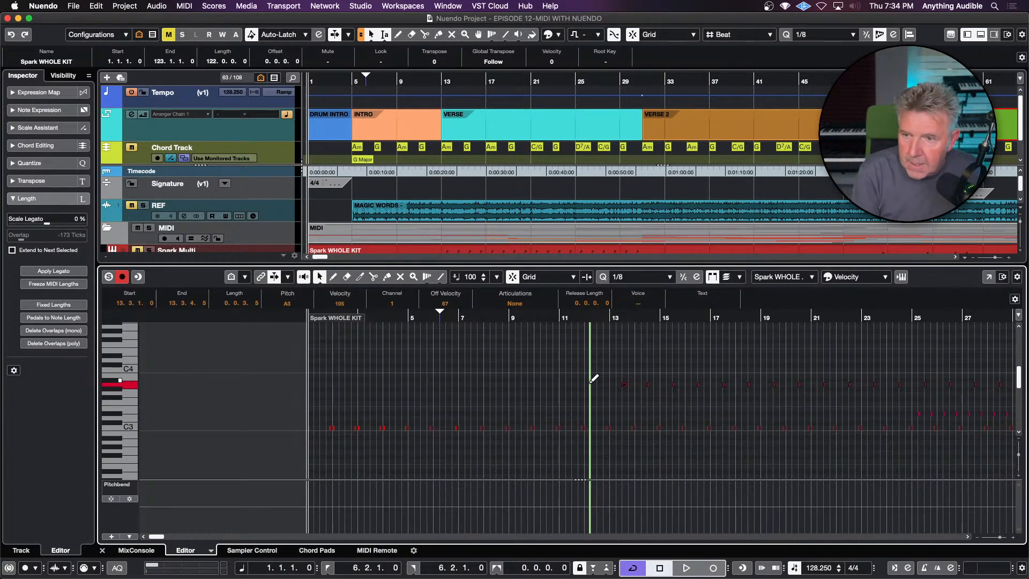
pyautogui.press('super+alt+e')
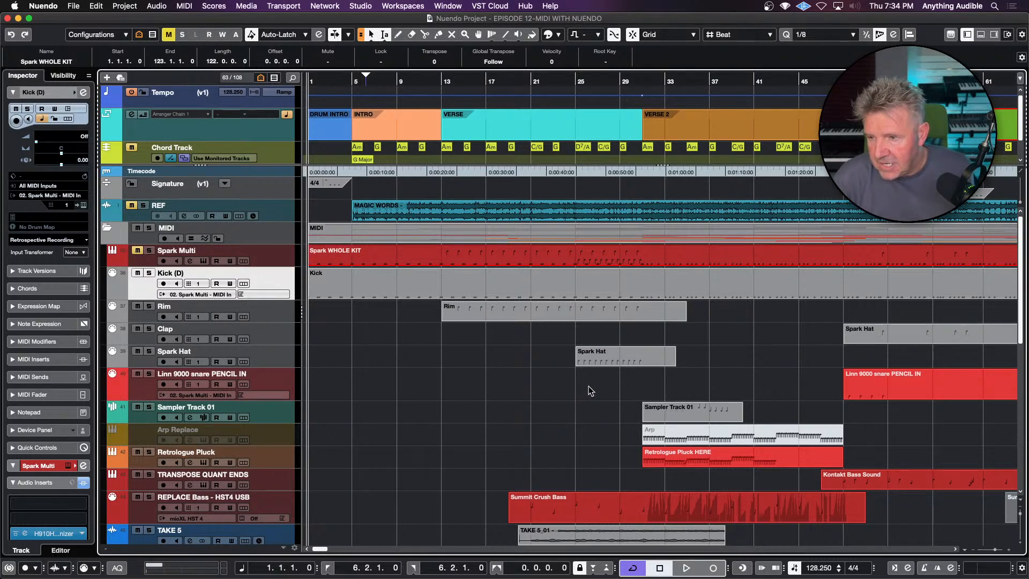
# - Select the Stage-73 V2 01 track and audition its VELOCITY CHANGE part from bar 25
pyautogui.scroll(-5, 742, 371)
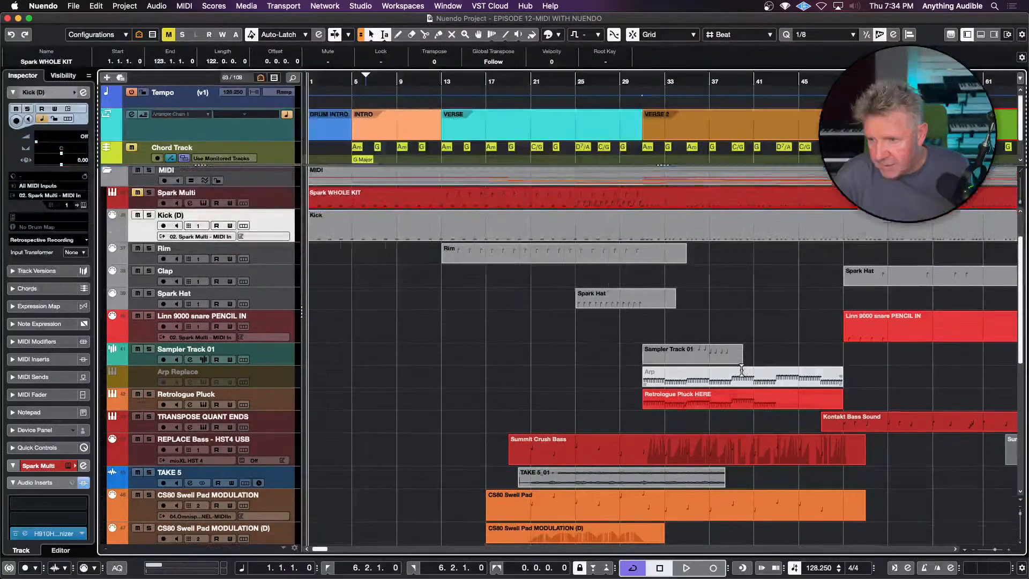
pyautogui.hscroll(10, 742, 371)
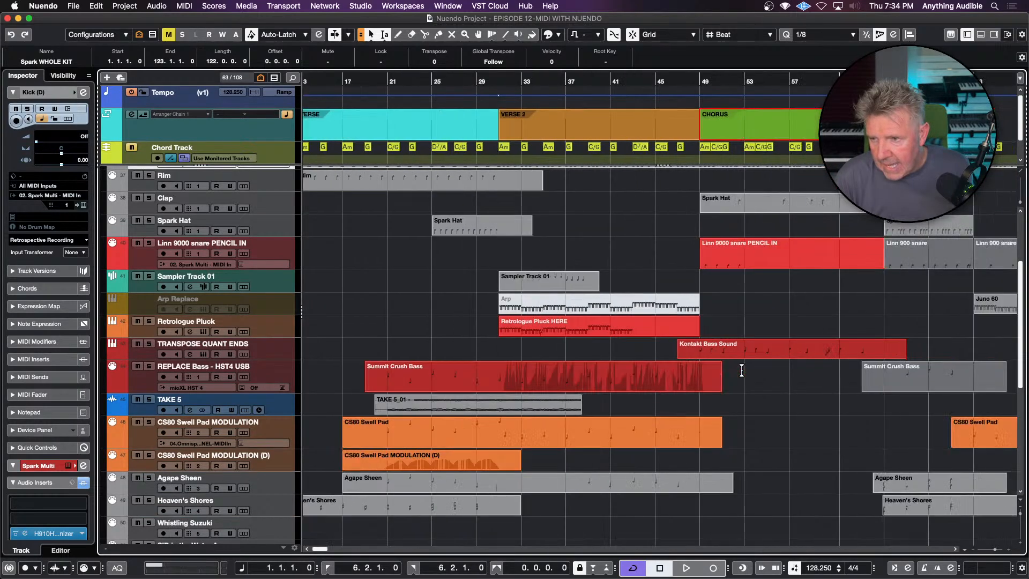
pyautogui.scroll(-8, 742, 371)
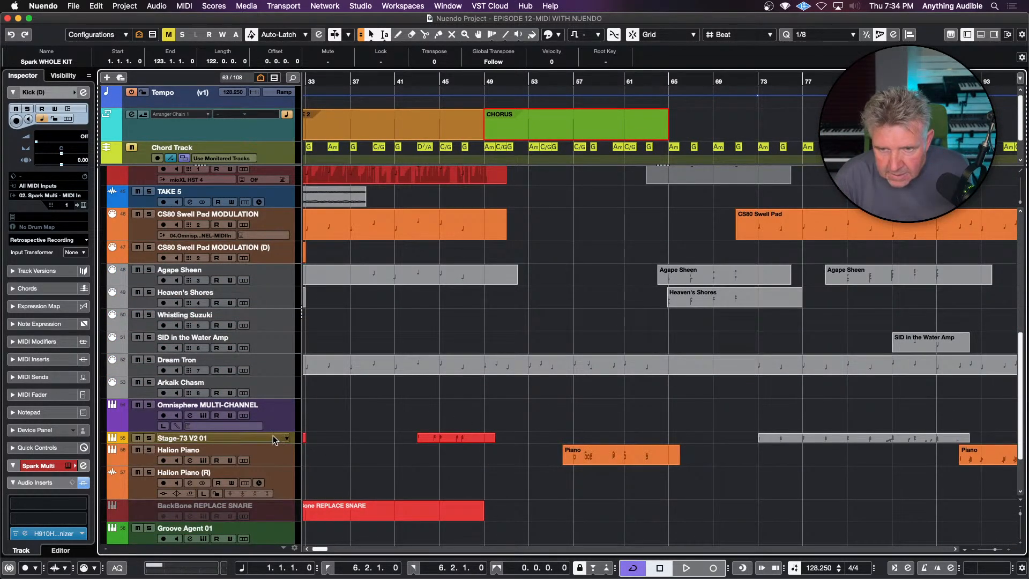
pyautogui.click(292, 436)
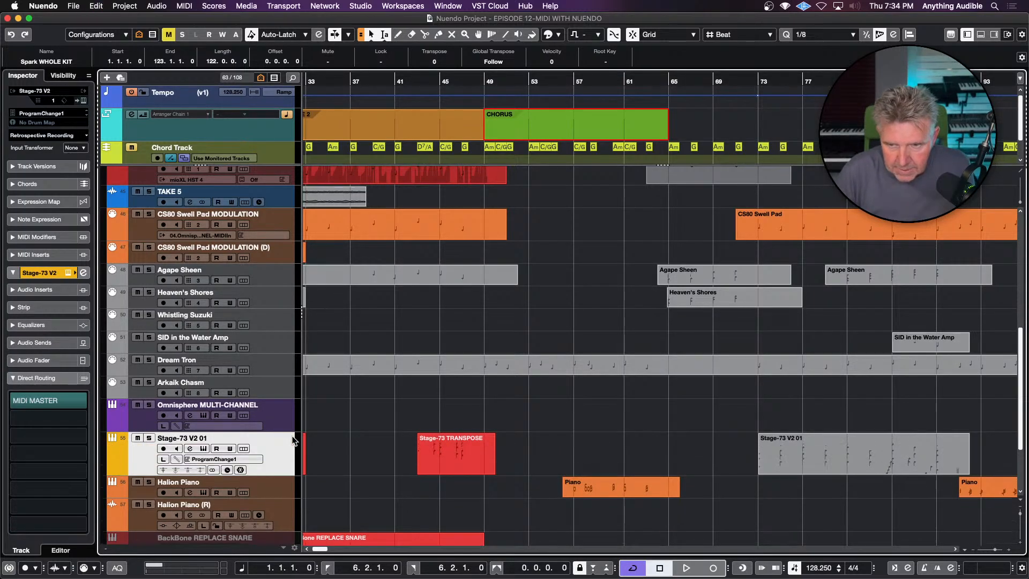
pyautogui.hscroll(-4, 383, 446)
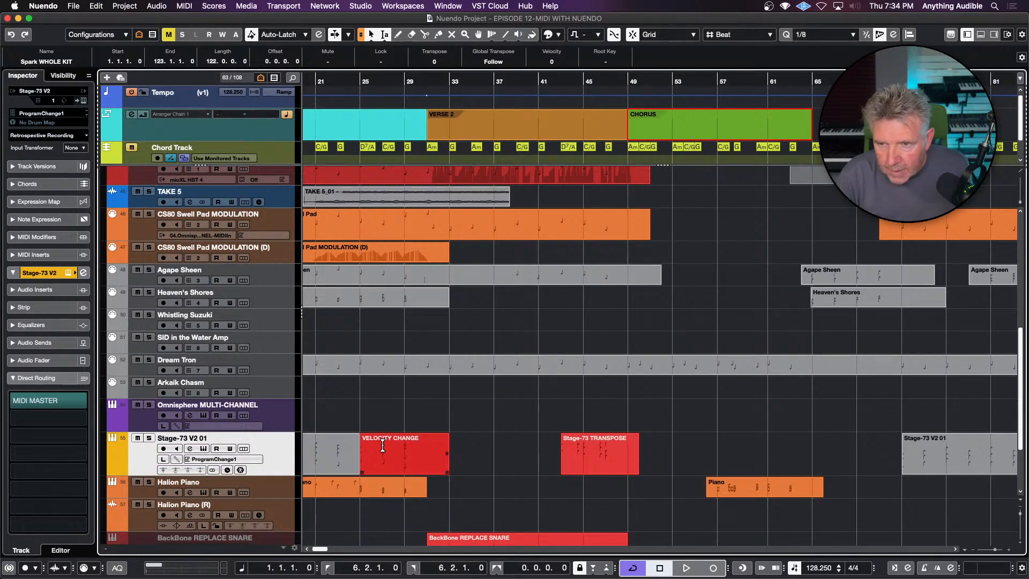
pyautogui.click(388, 460)
pyautogui.press('space')
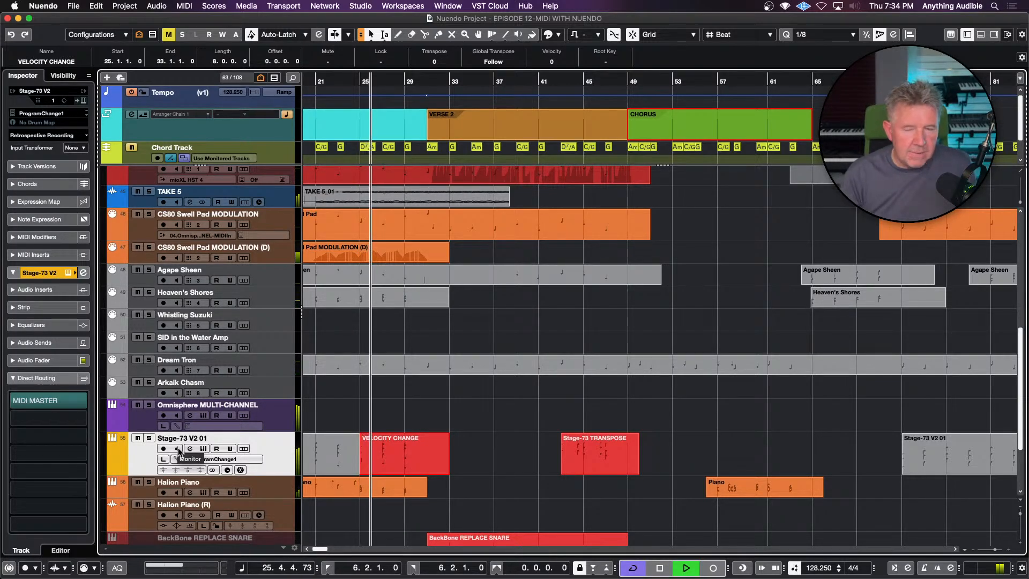
pyautogui.press('space')
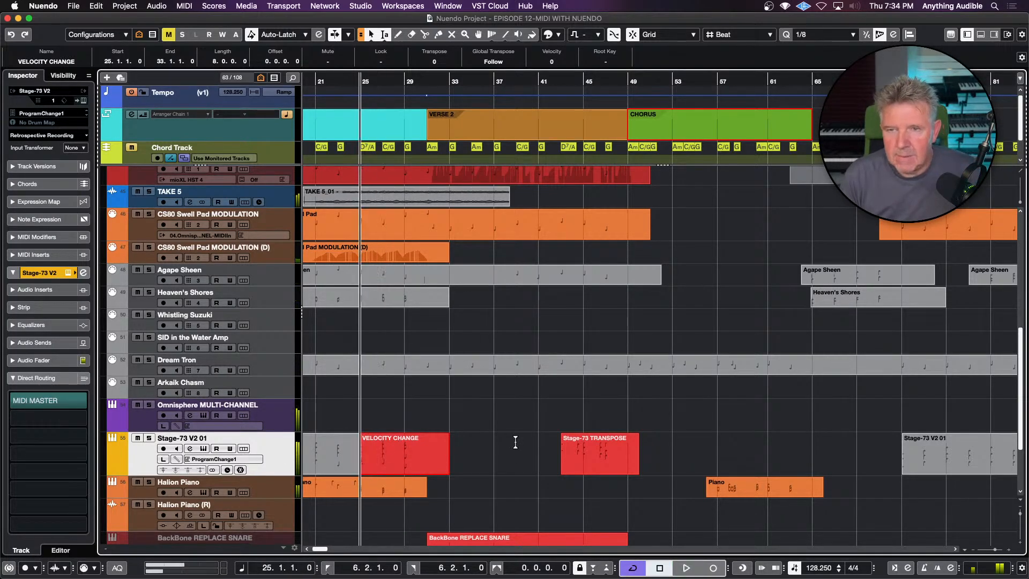
# - Lower the TAKE 5 track's channel fader to -11.7 dB and audition the mix from bar 25
pyautogui.scroll(1, 473, 323)
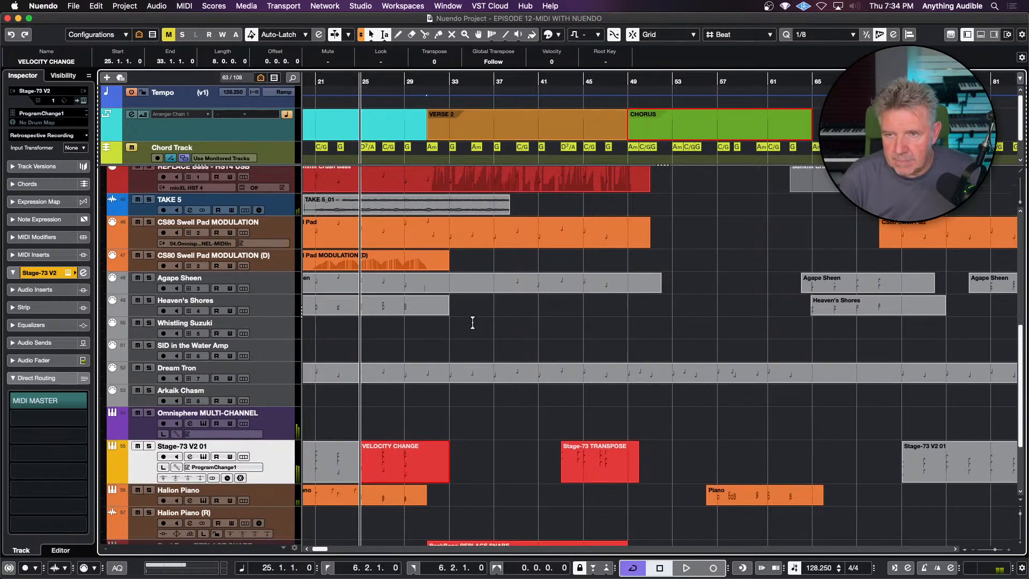
pyautogui.click(142, 240)
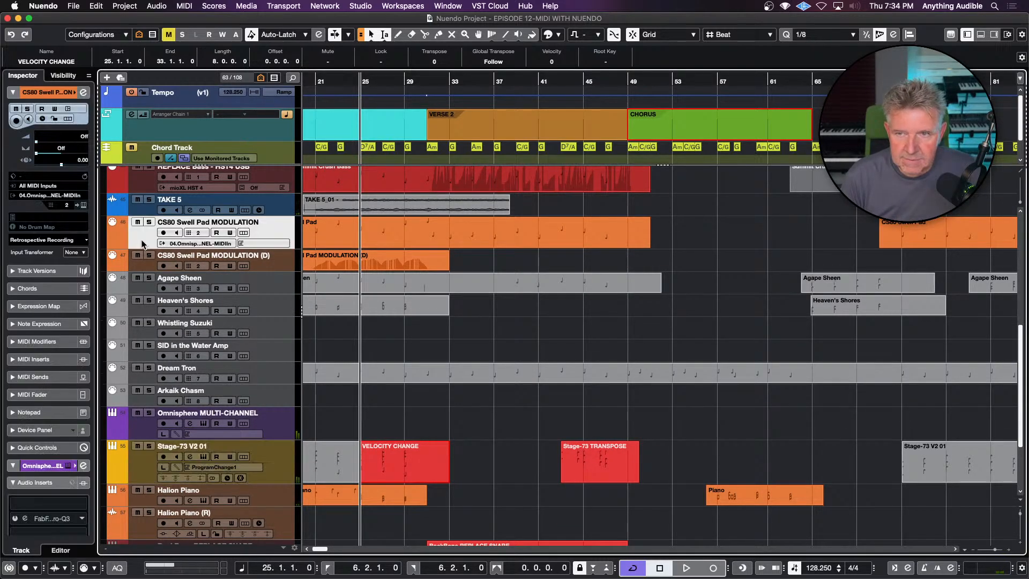
pyautogui.click(147, 204)
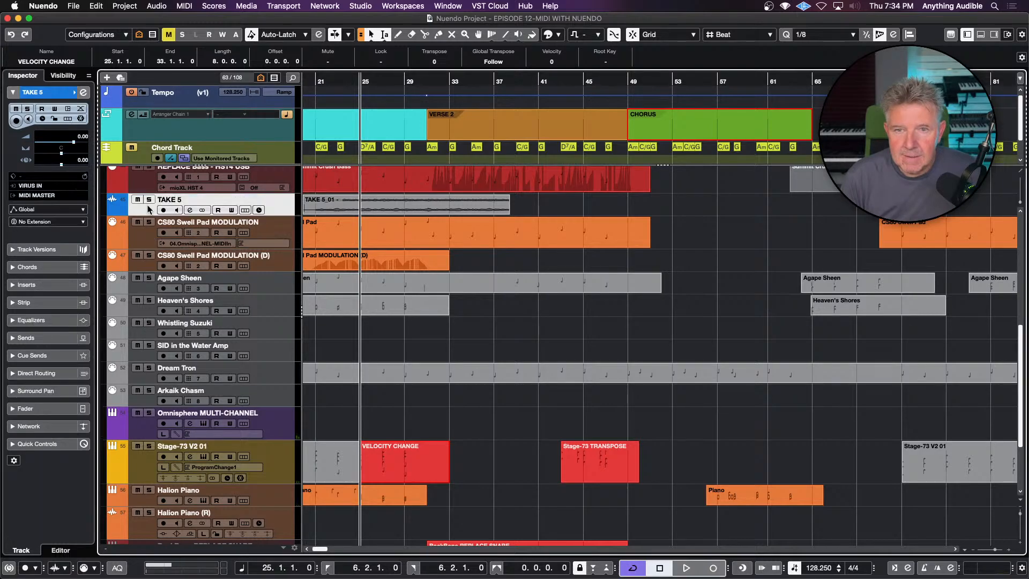
pyautogui.click(61, 412)
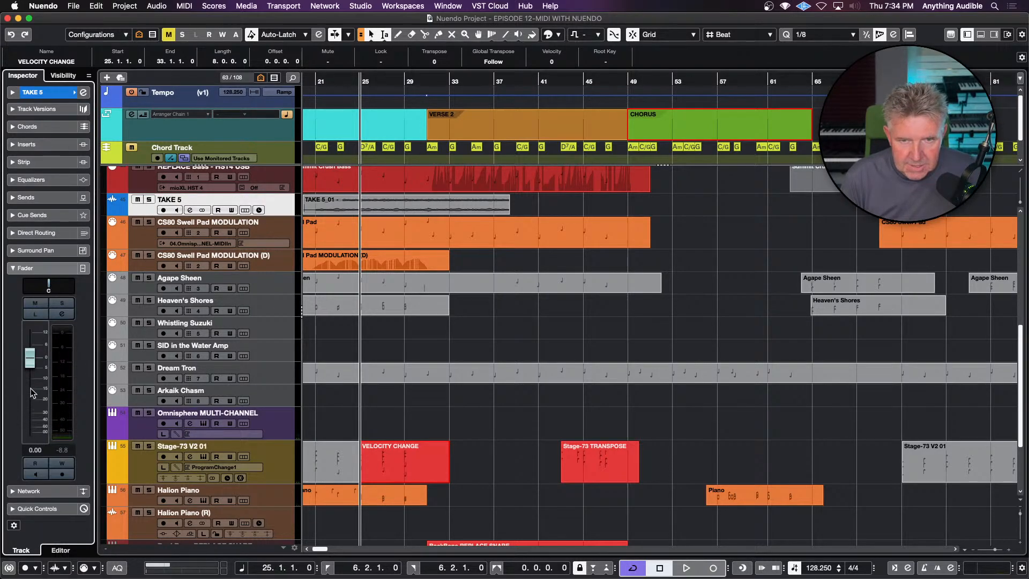
pyautogui.moveTo(30, 360); pyautogui.dragTo(31, 385)
pyautogui.press('space')
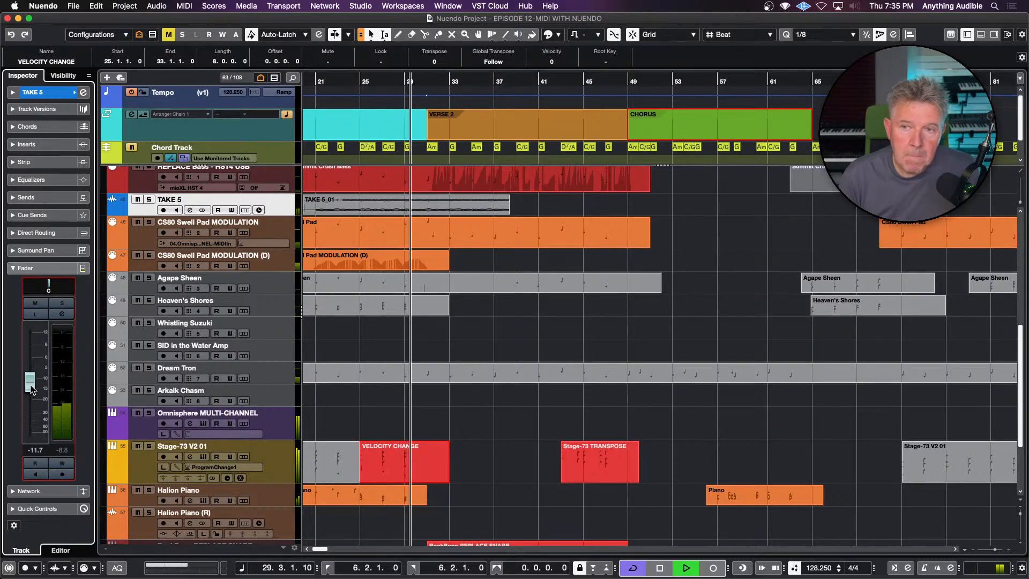
pyautogui.press('space')
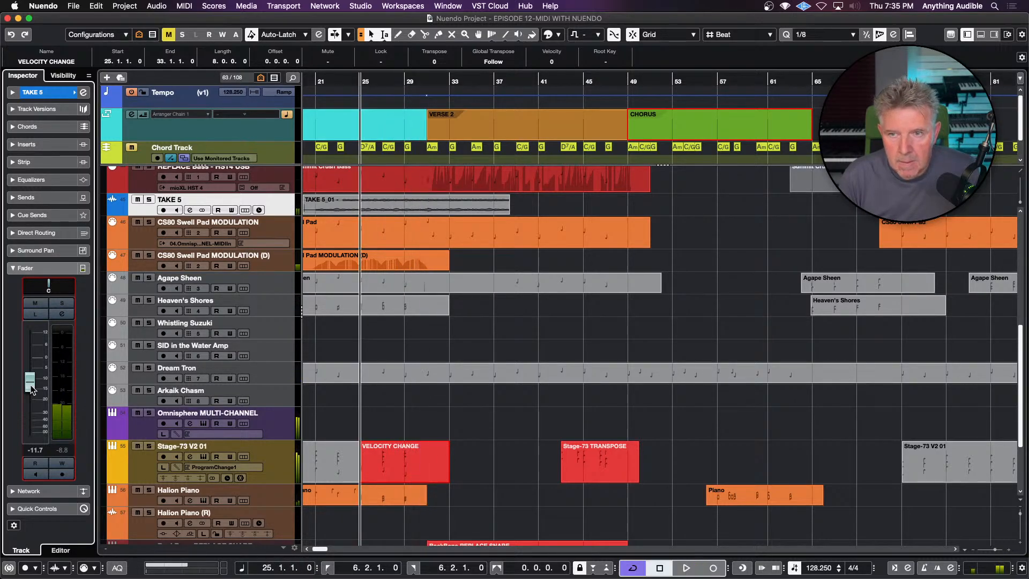
# - Lower the Omnisphere output fader of the CS80 Swell Pad MODULATION track to -5.80 dB while auditioning the mix from bar 25
pyautogui.click(150, 246)
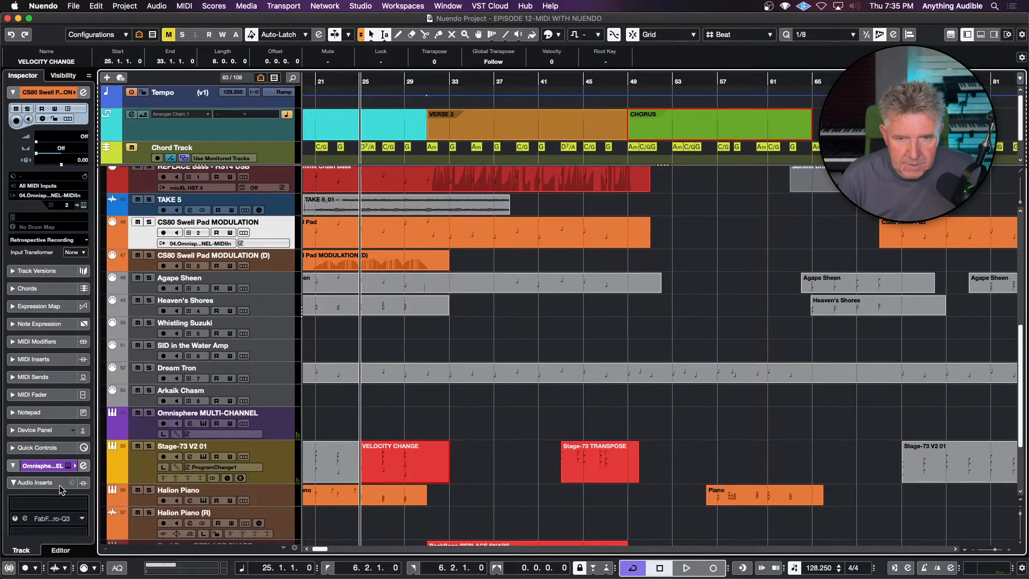
pyautogui.scroll(-5, 59, 484)
pyautogui.click(34, 233)
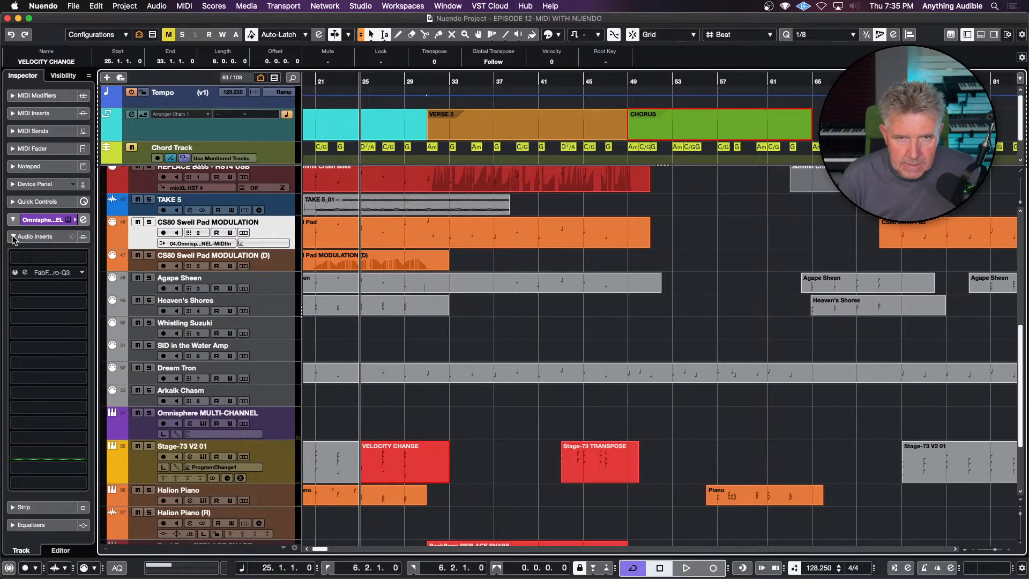
pyautogui.scroll(-2, 51, 501)
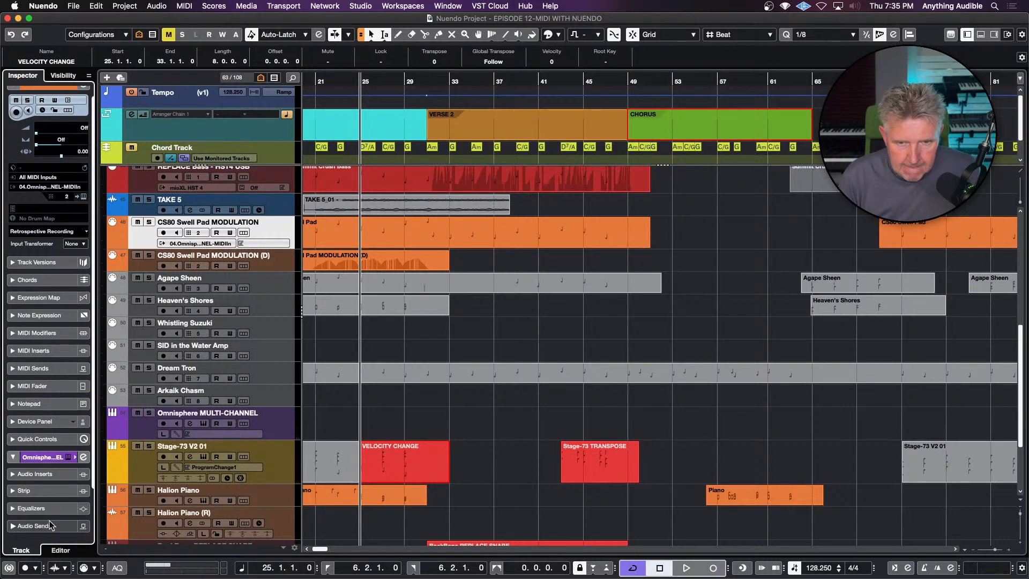
pyautogui.click(46, 485)
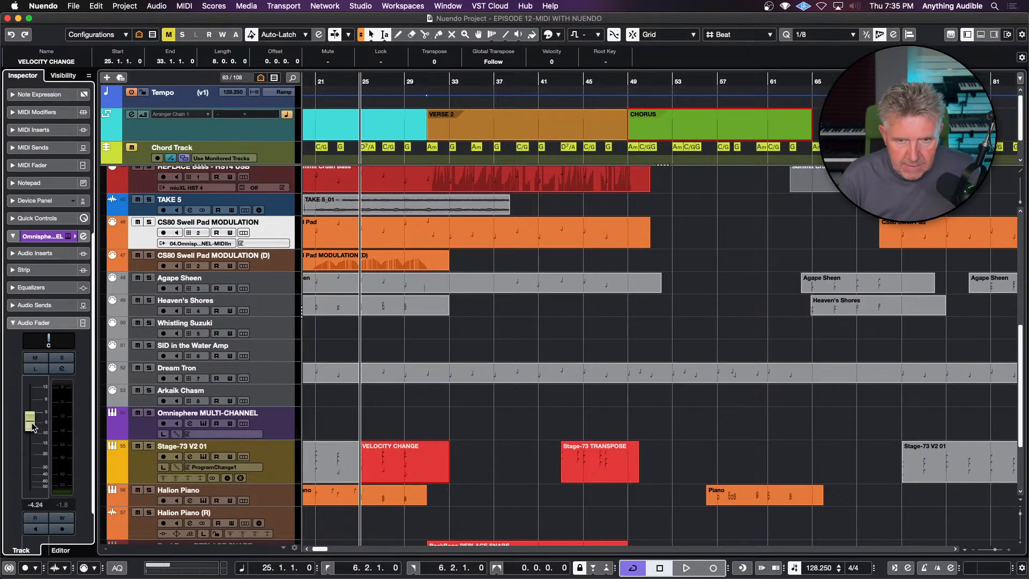
pyautogui.moveTo(31, 423); pyautogui.dragTo(32, 434)
pyautogui.press('space')
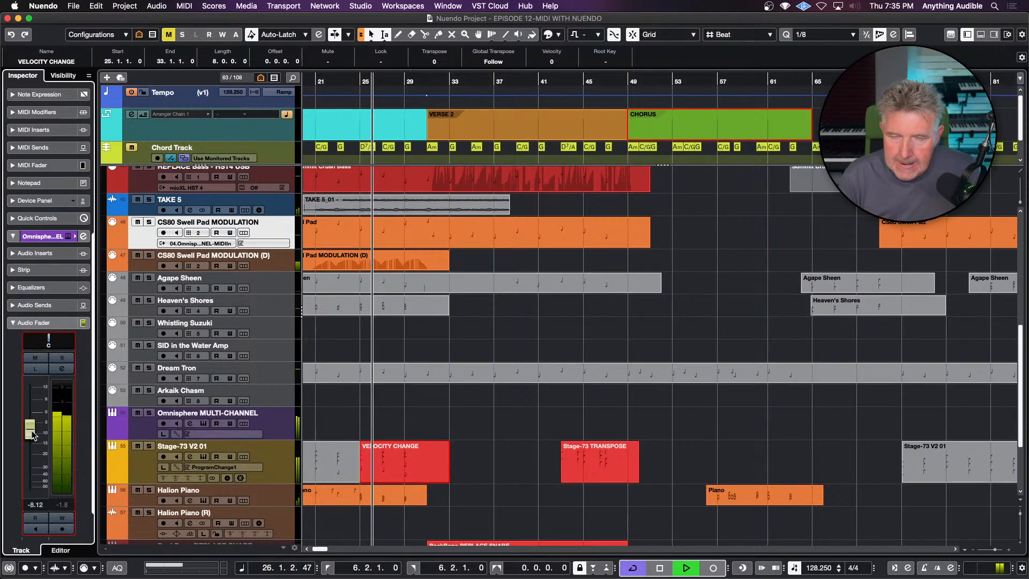
pyautogui.moveTo(33, 435); pyautogui.dragTo(34, 431)
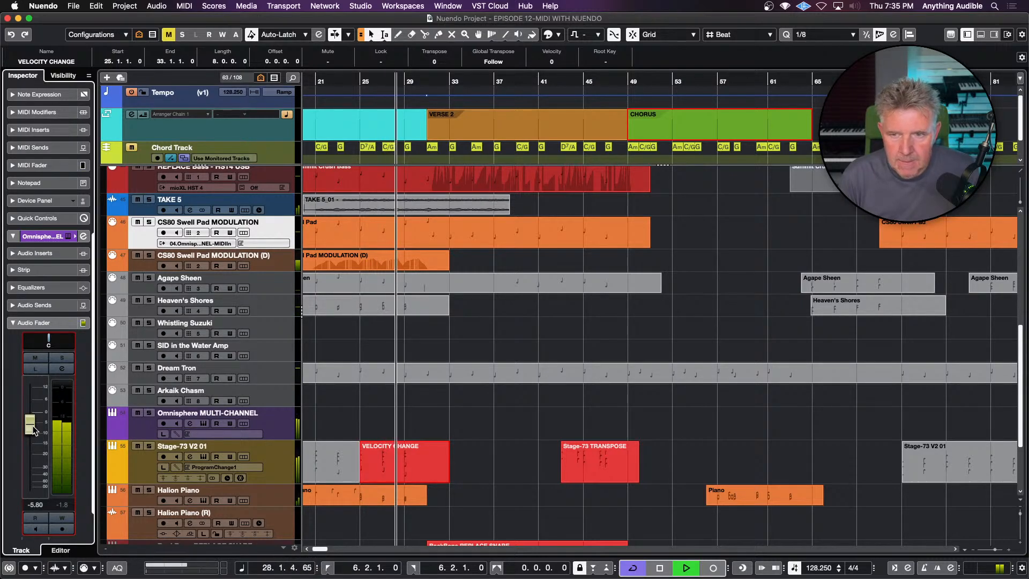
pyautogui.press('space')
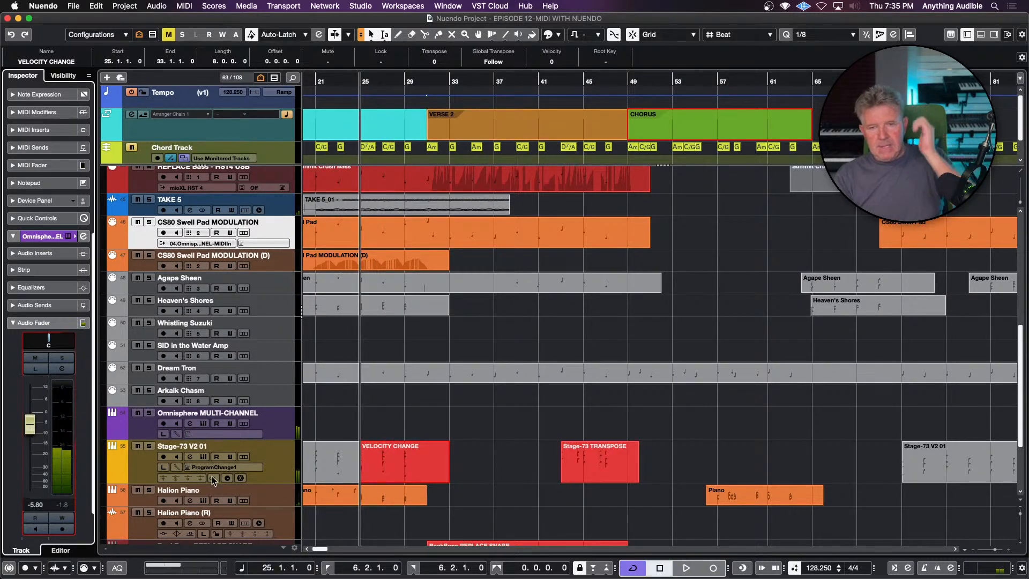
# - Open the VELOCITY CHANGE part in the Key Editor and select all its notes, with bars 25 to 33 in close view
pyautogui.doubleClick(417, 473)
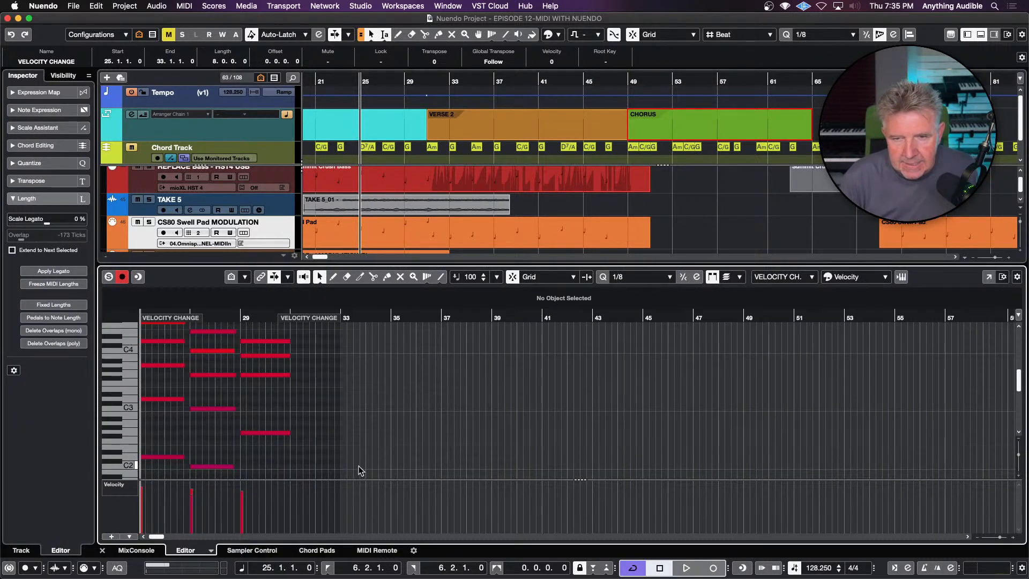
pyautogui.hscroll(-5, 360, 471)
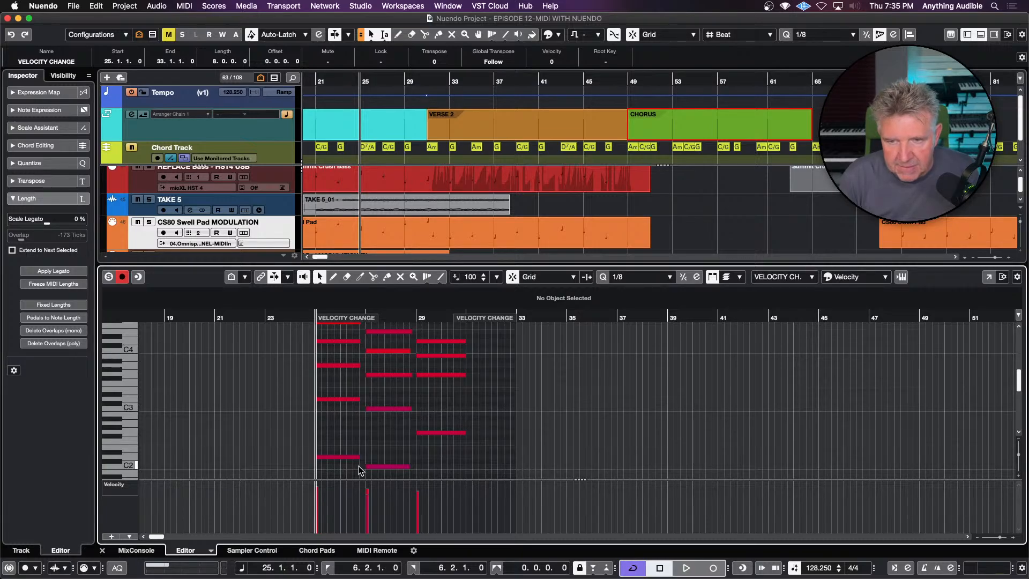
pyautogui.press('super+a')
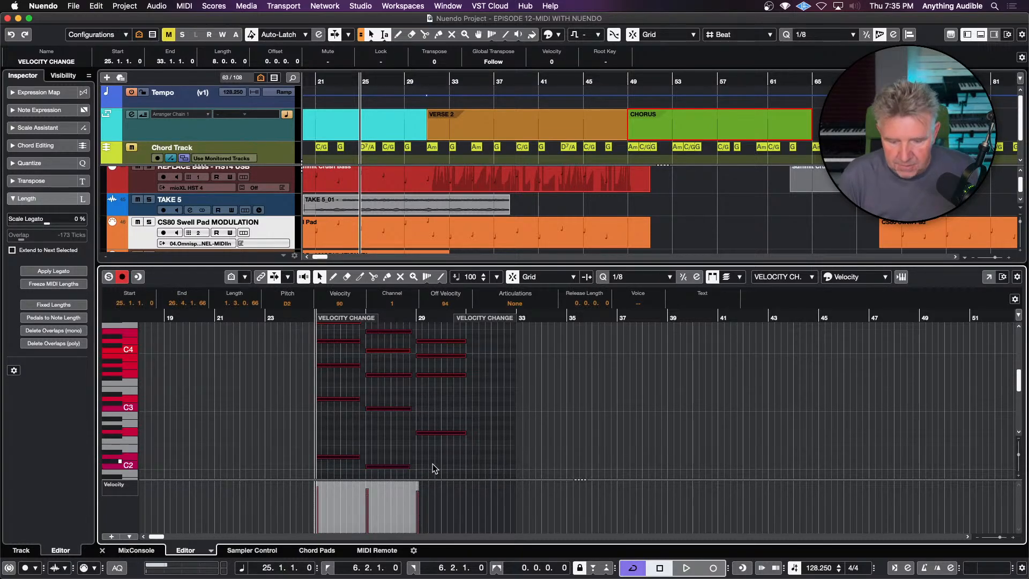
pyautogui.press('h')
pyautogui.press('h')
pyautogui.press('h')
pyautogui.press('h')
pyautogui.press('h')
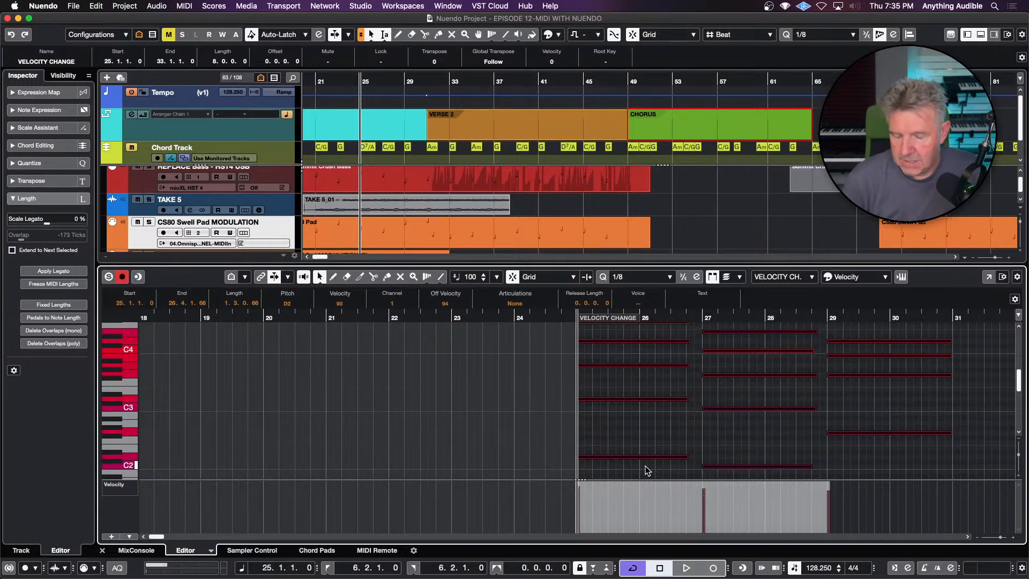
pyautogui.press('g')
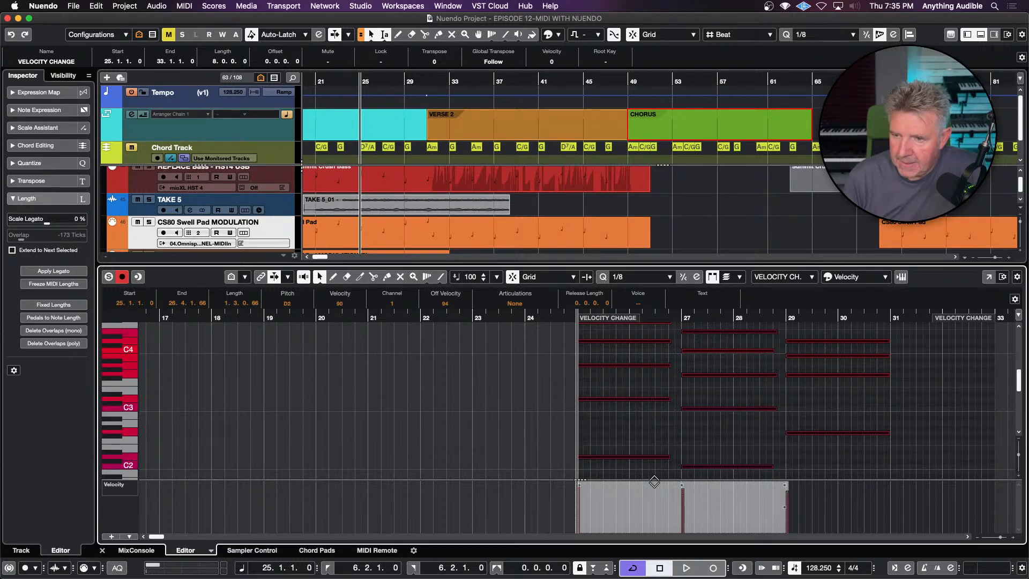
# - Scale the selected notes' velocities together in the velocity lane, bringing the first note to 68, and close the editor
pyautogui.moveTo(656, 485)
pyautogui.mouseDown()
pyautogui.moveTo(653, 506)
pyautogui.moveTo(653, 483)
pyautogui.mouseUp()
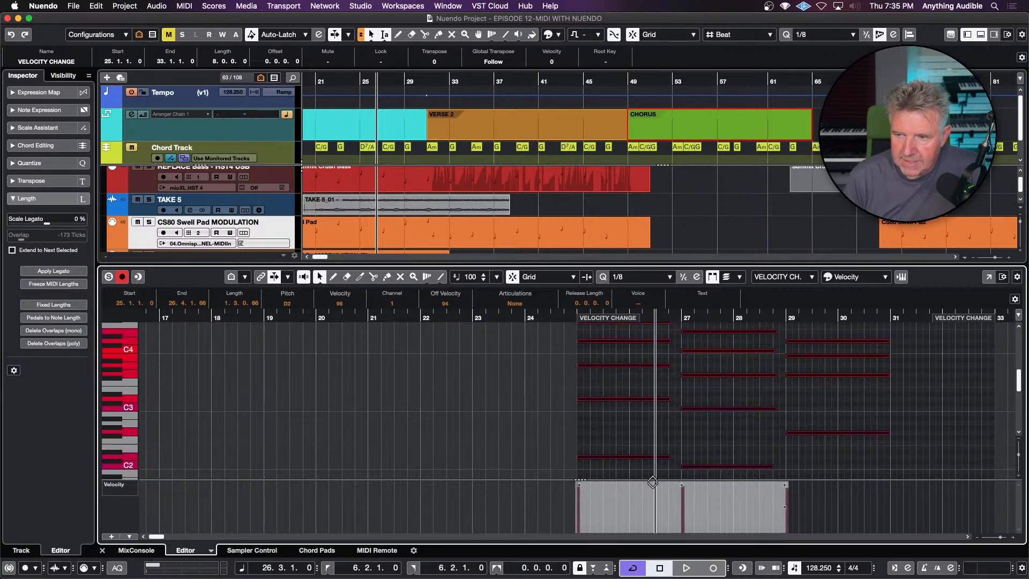
pyautogui.moveTo(584, 483)
pyautogui.mouseDown()
pyautogui.moveTo(577, 505)
pyautogui.moveTo(576, 489)
pyautogui.mouseUp()
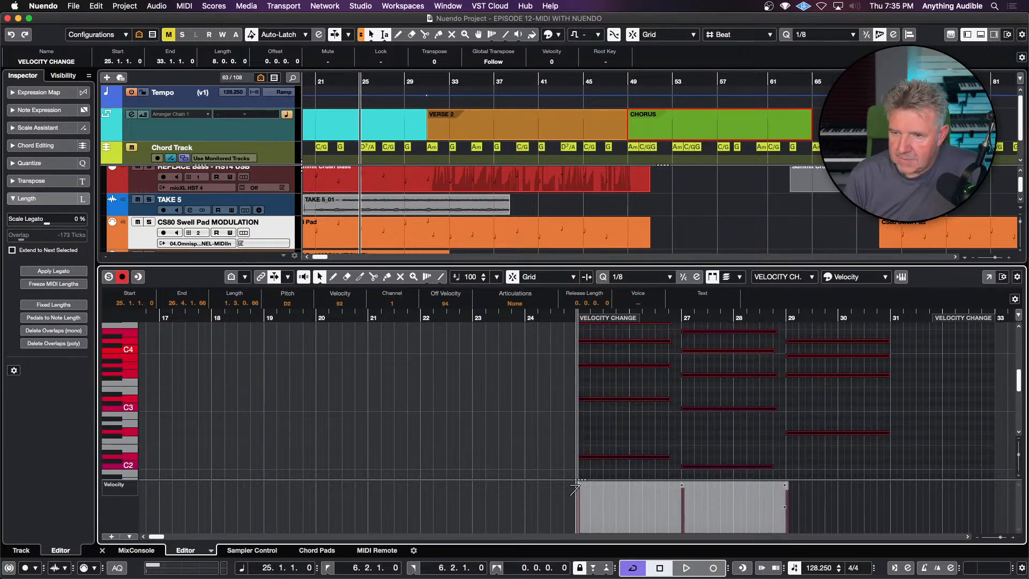
pyautogui.moveTo(695, 486); pyautogui.dragTo(694, 499)
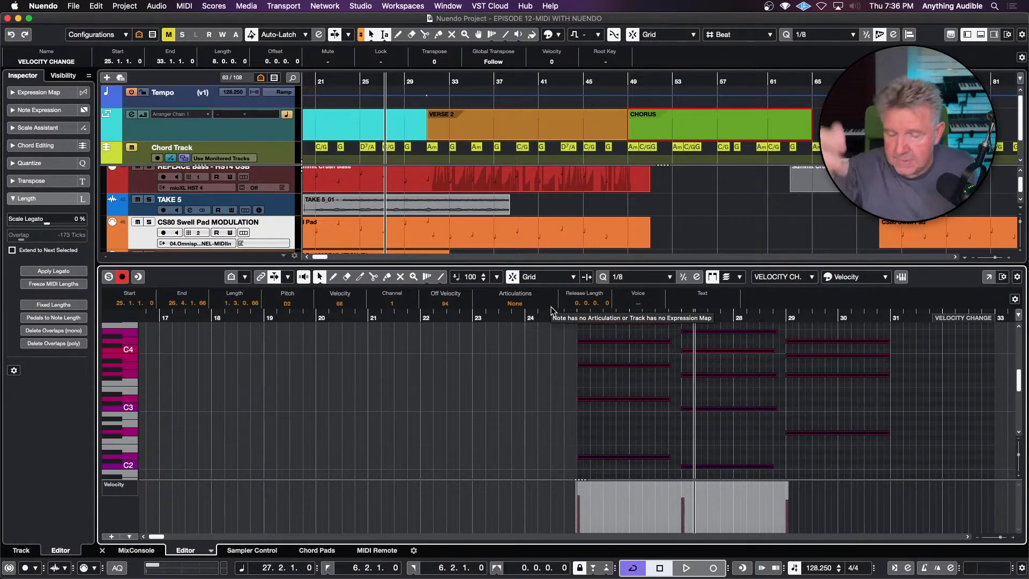
pyautogui.click(564, 429)
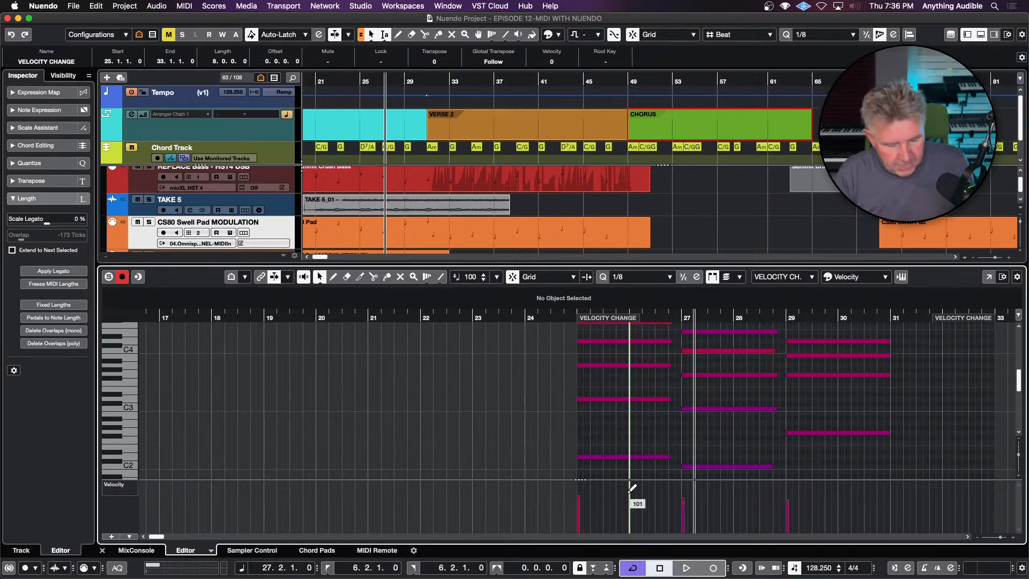
pyautogui.press('super+alt+e')
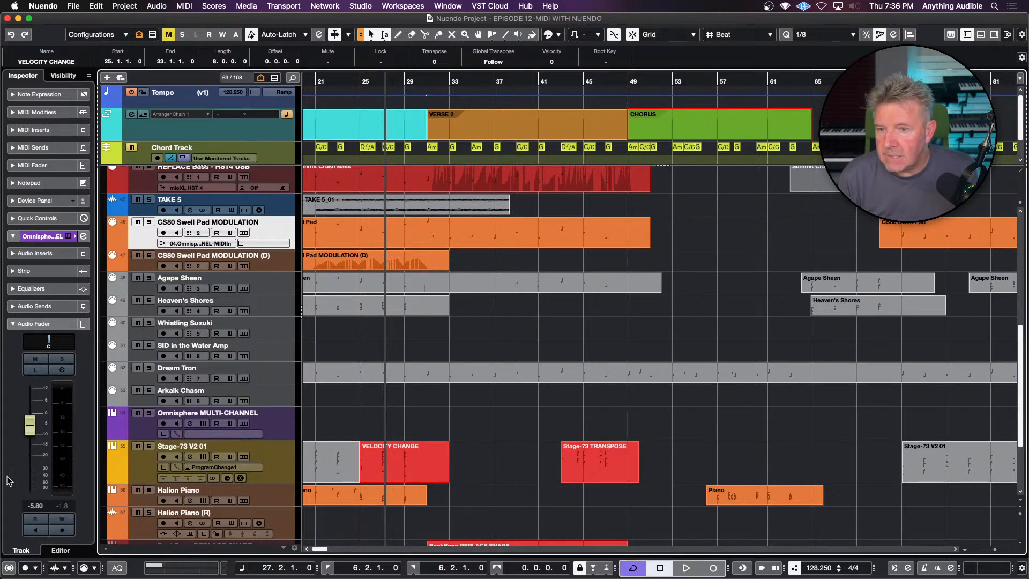
# - Select the Stage-73 V2 01 track and reduce its track height
pyautogui.click(144, 476)
pyautogui.hotkey('alt', 'Up')
pyautogui.hotkey('alt', 'Up')
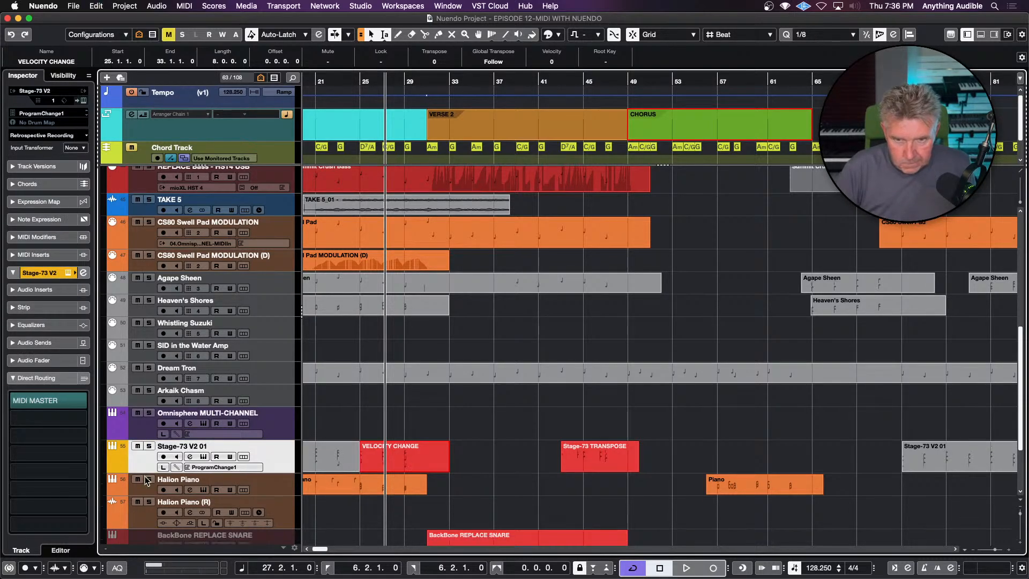
pyautogui.hotkey('alt', 'Down')
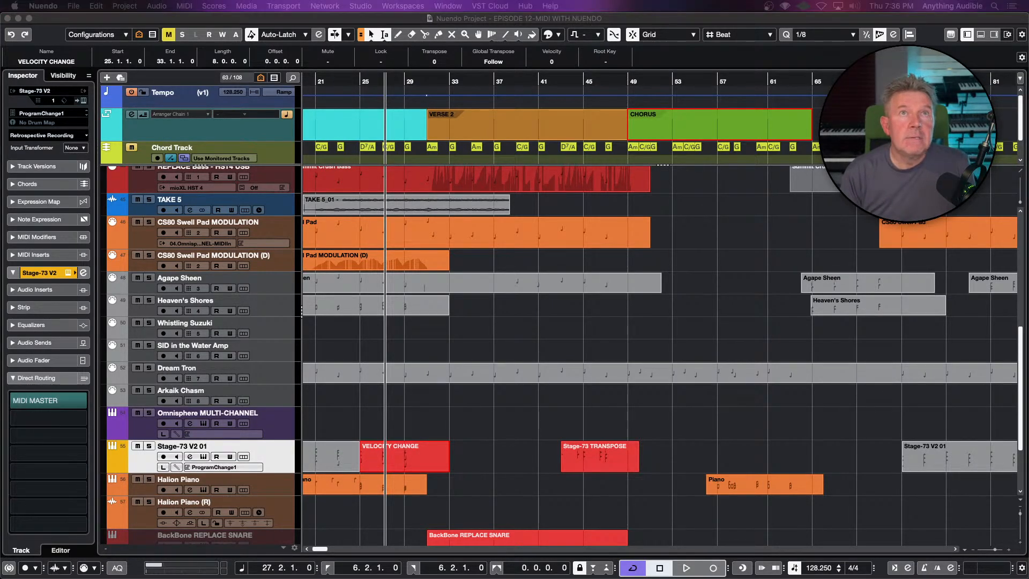
# - Enable the disabled BackBone REPLACE SNARE track
pyautogui.press('super+Tab')
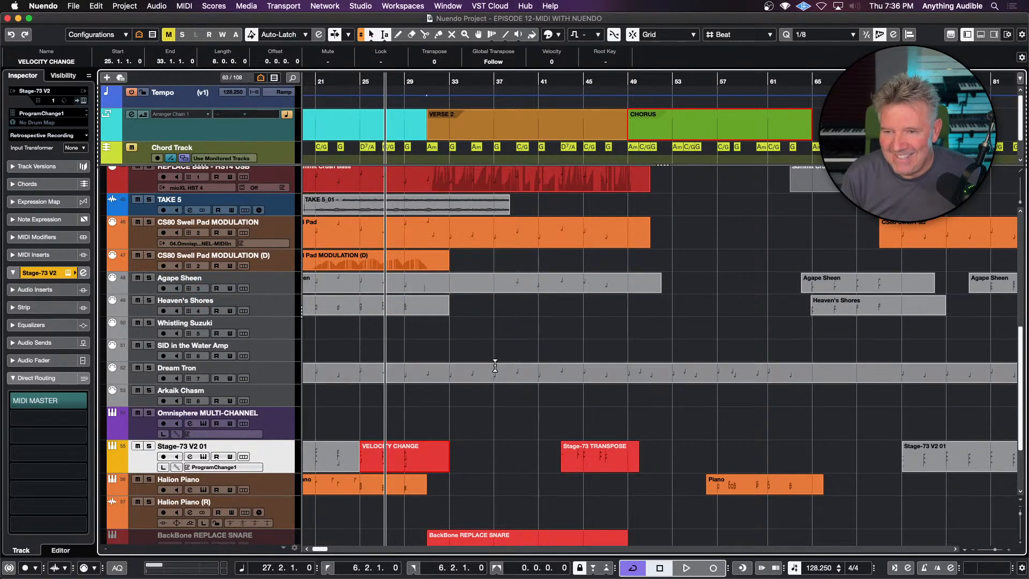
pyautogui.scroll(-3, 501, 400)
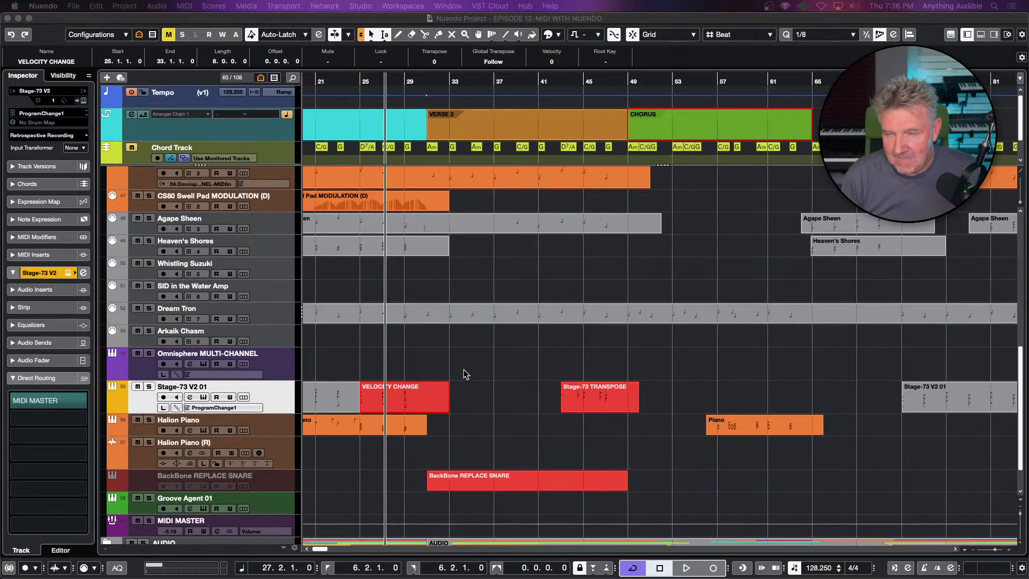
pyautogui.scroll(-1, 496, 414)
pyautogui.scroll(-2, 497, 416)
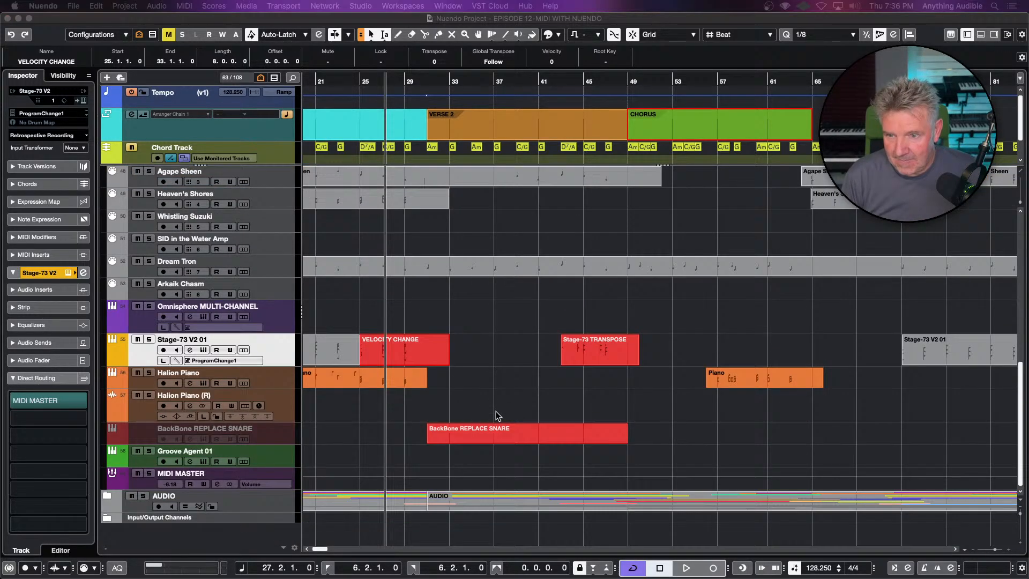
pyautogui.click(285, 436)
pyautogui.rightClick(284, 435)
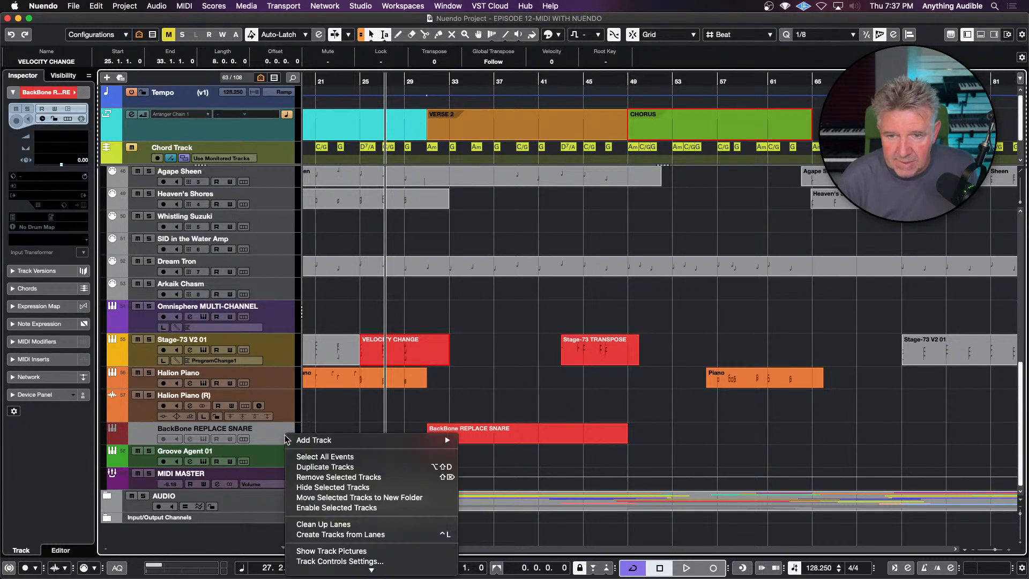
pyautogui.click(310, 509)
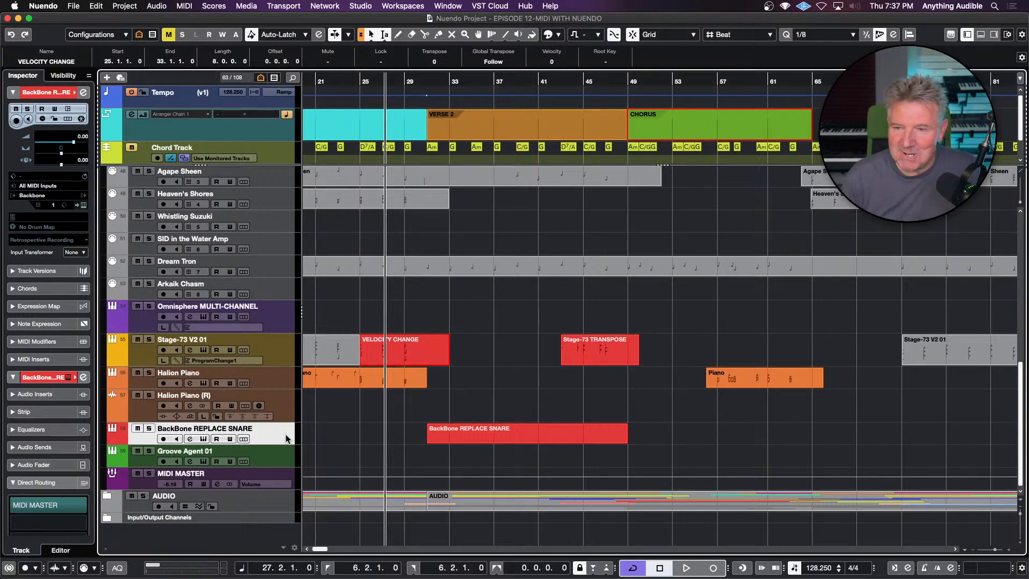
# - Open the Backbone instrument of the BackBone REPLACE SNARE track and confirm Snare 020 as its program
pyautogui.click(448, 439)
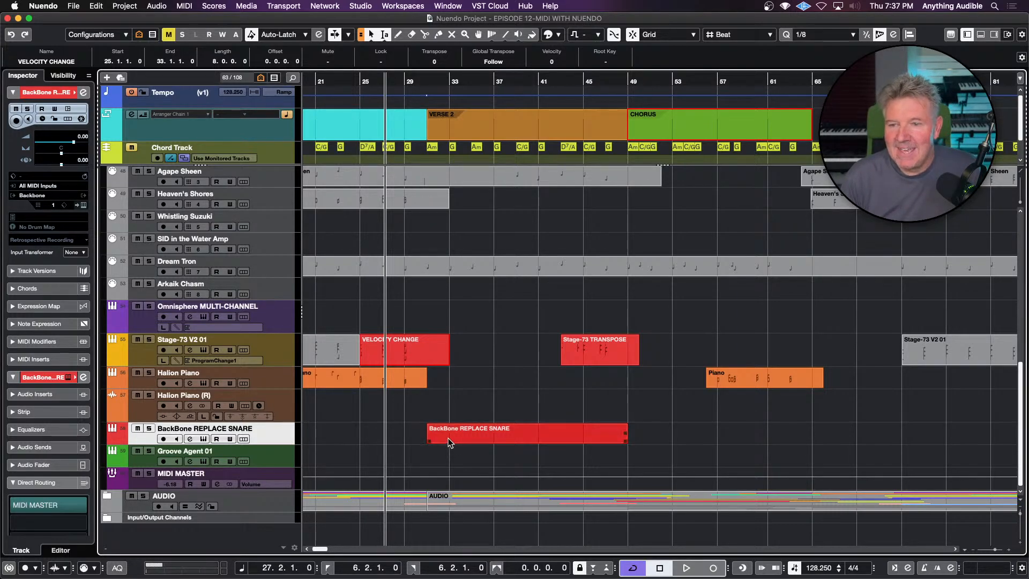
pyautogui.click(203, 440)
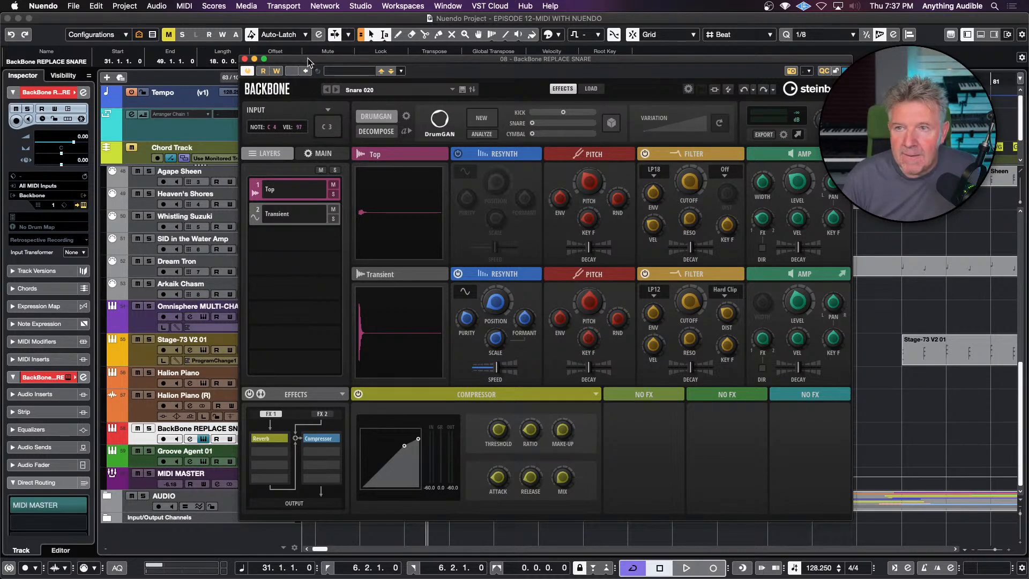
pyautogui.moveTo(308, 58); pyautogui.dragTo(418, 57)
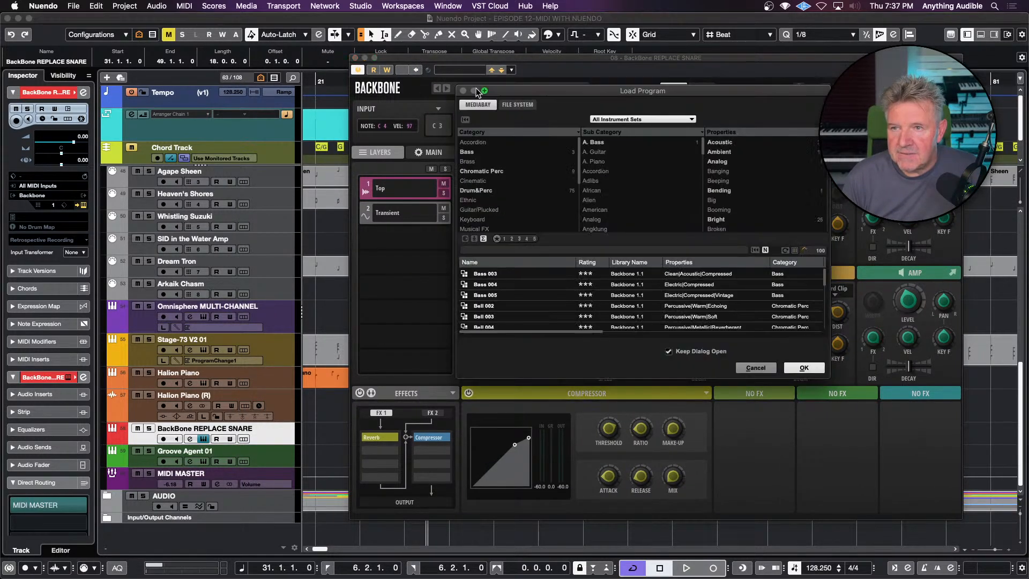
pyautogui.click(477, 91)
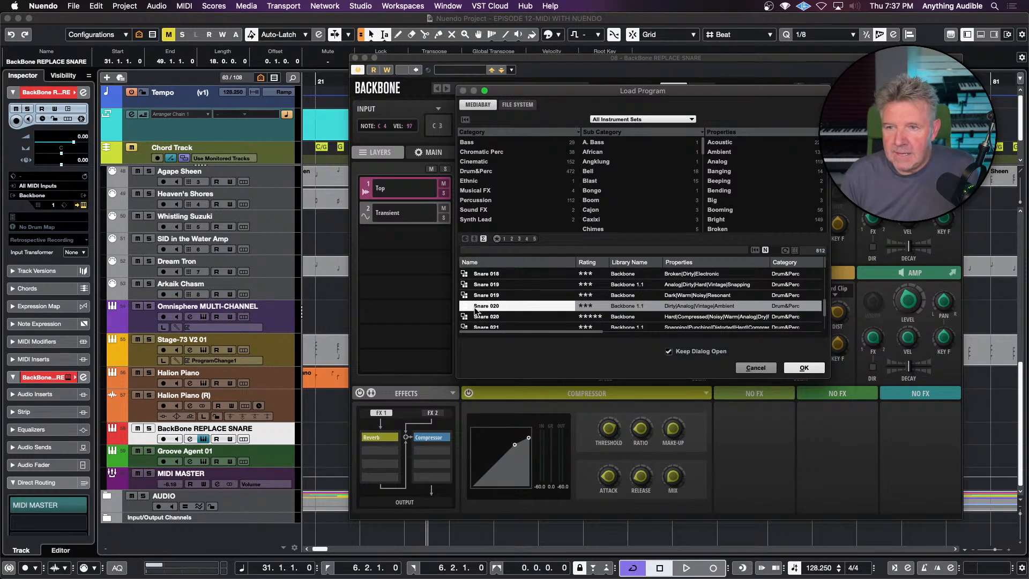
pyautogui.moveTo(476, 307); pyautogui.dragTo(472, 312)
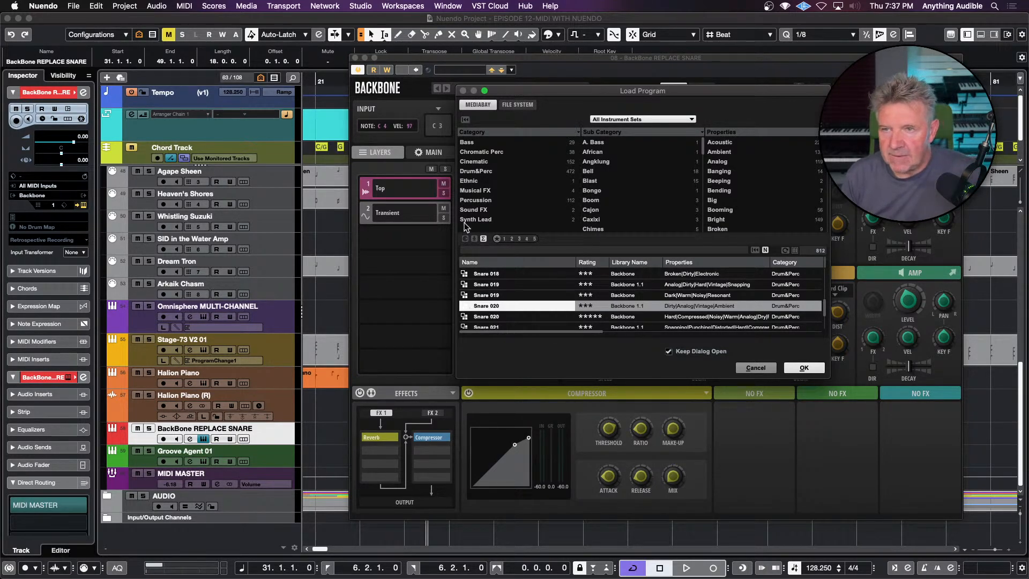
pyautogui.click(803, 370)
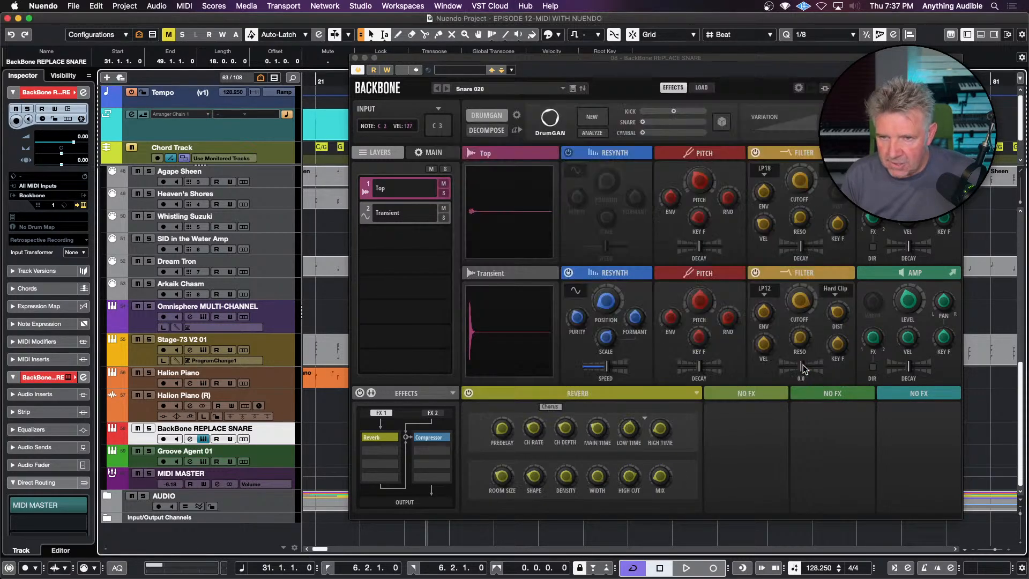
# - Record-enable the BackBone REPLACE SNARE track, try out the snare sound, and close the instrument window
pyautogui.click(163, 439)
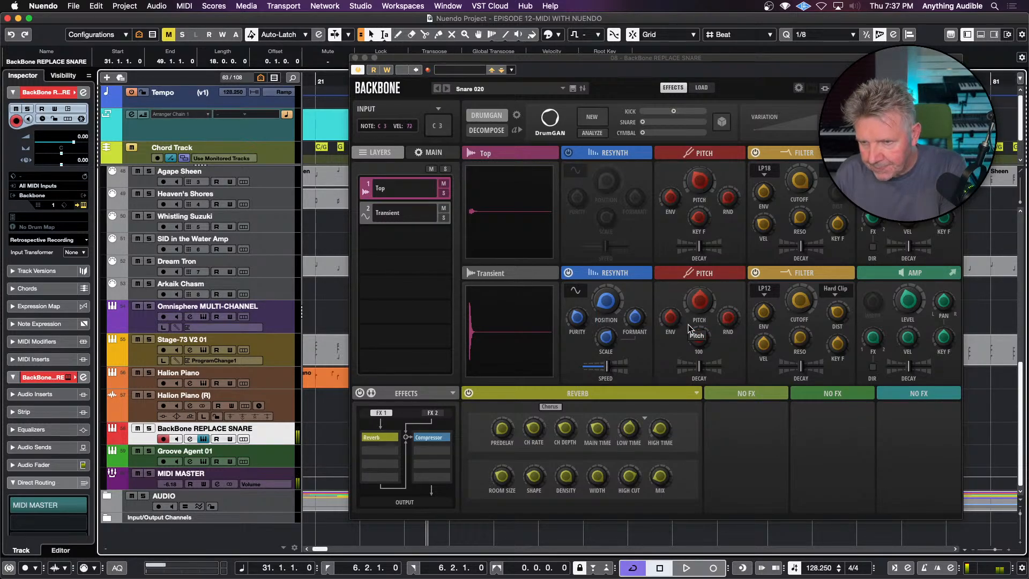
pyautogui.click(380, 440)
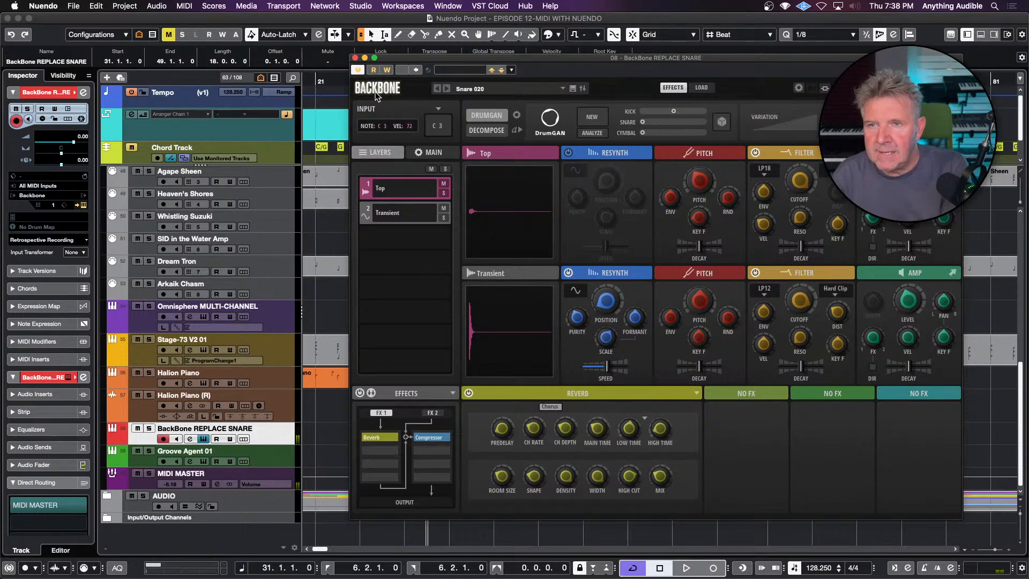
pyautogui.click(355, 58)
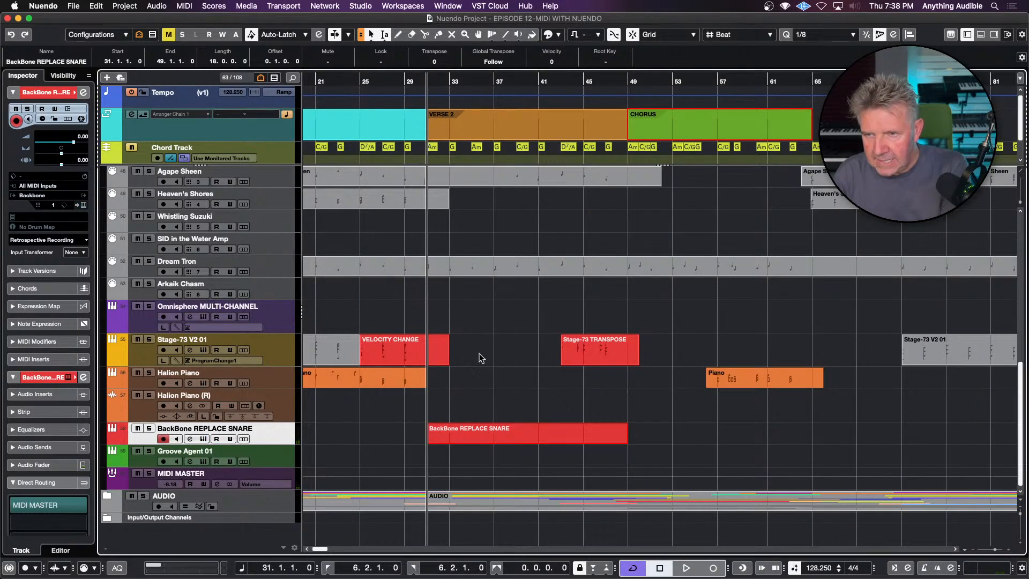
# - Select the VERSE 2 arranger section and play back its opening bars as a check before recording
pyautogui.click(468, 138)
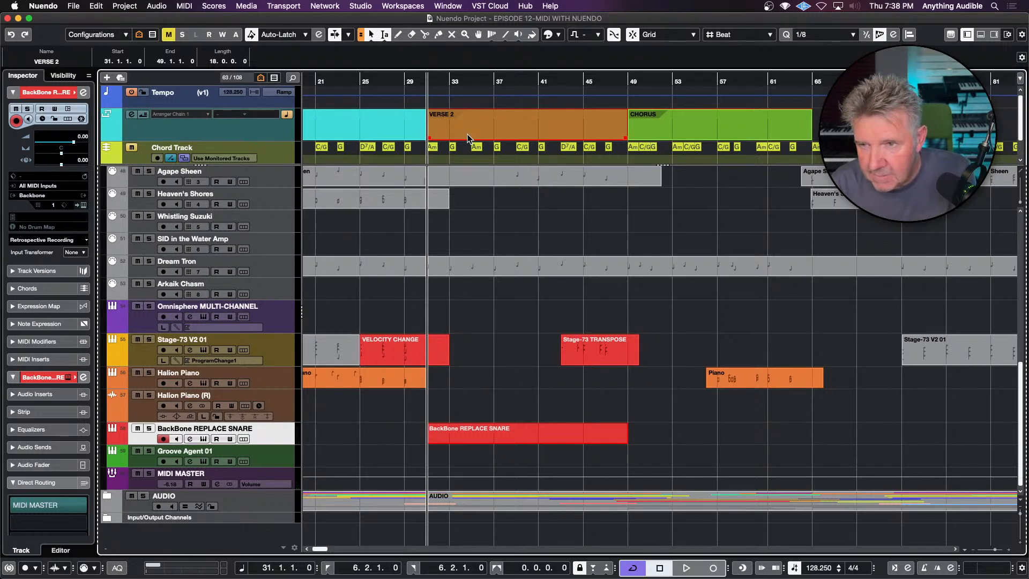
pyautogui.press('space')
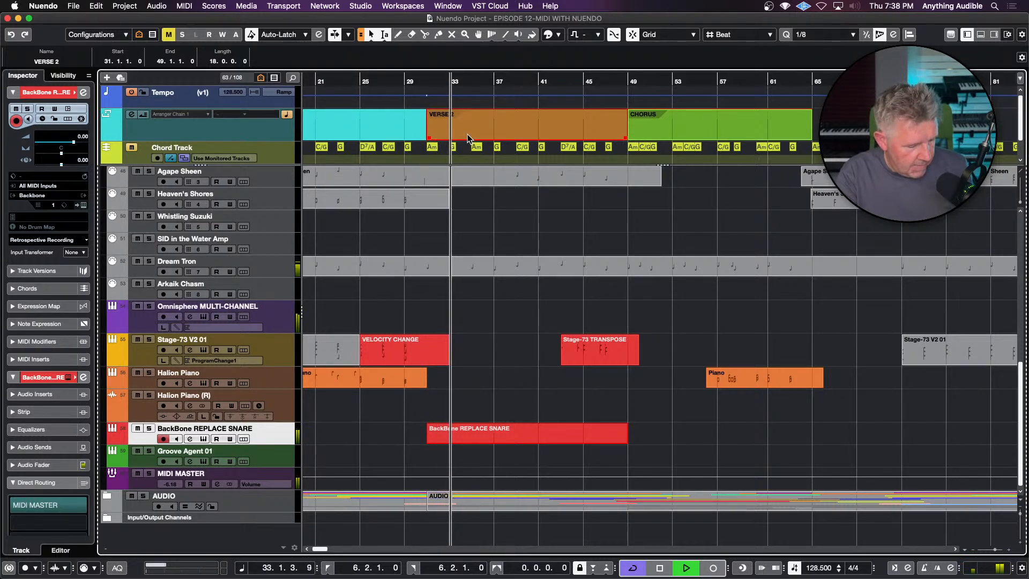
pyautogui.press('space')
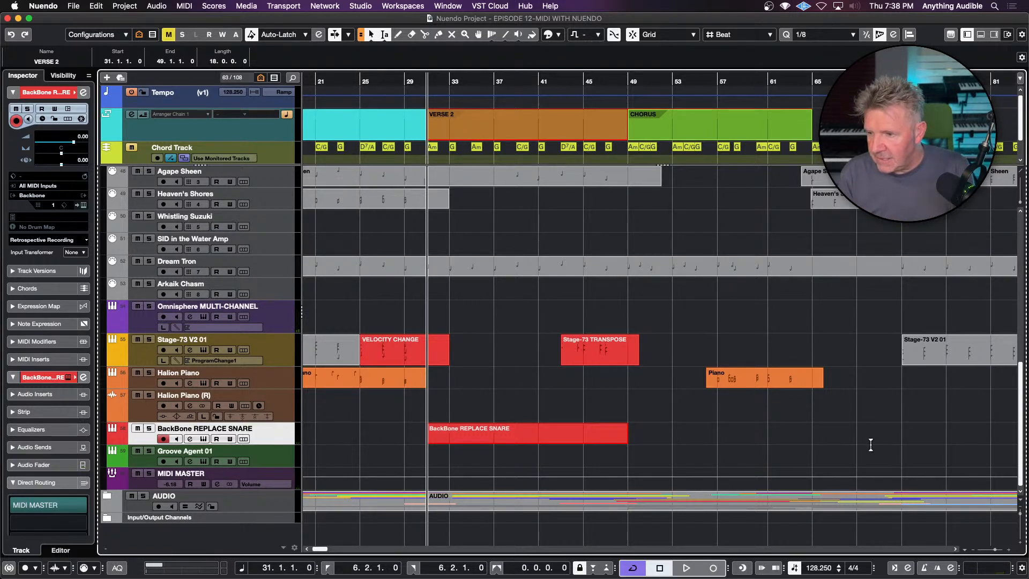
# - Turn on the metronome click and record the snare performance into the BackBone REPLACE SNARE part from bar 31 to bar 49
pyautogui.click(937, 567)
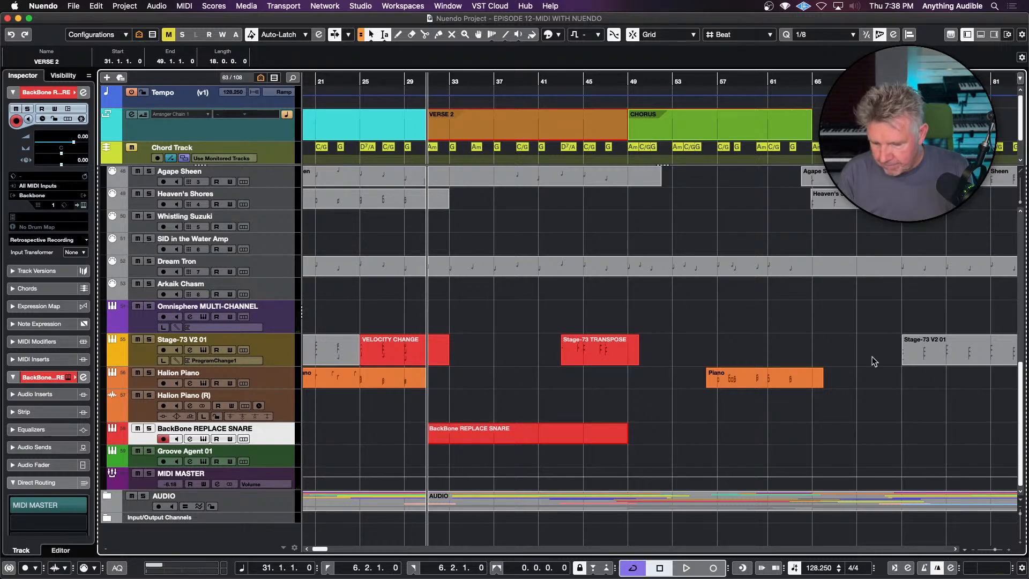
pyautogui.press('KP_Multiply')
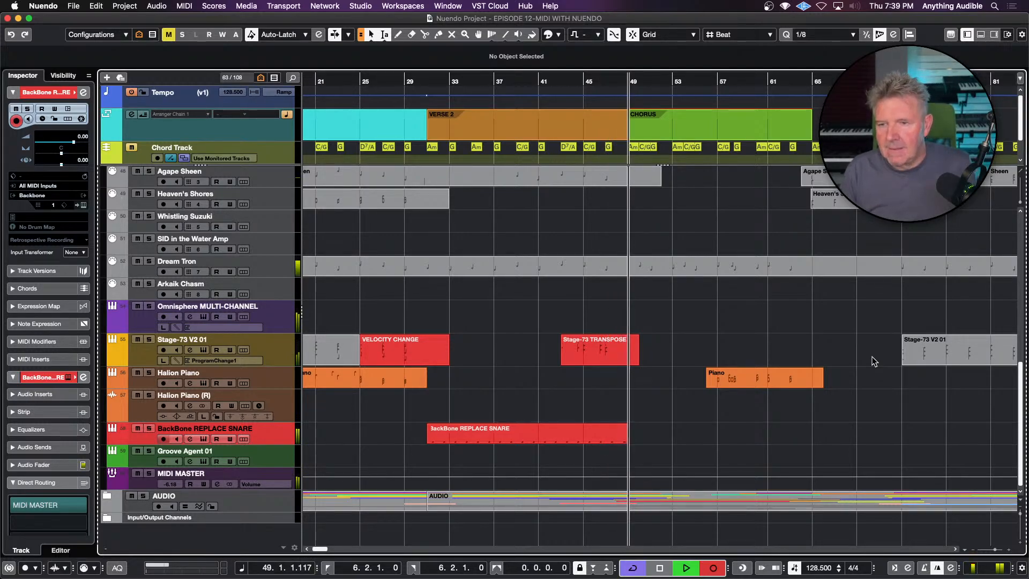
pyautogui.press('space')
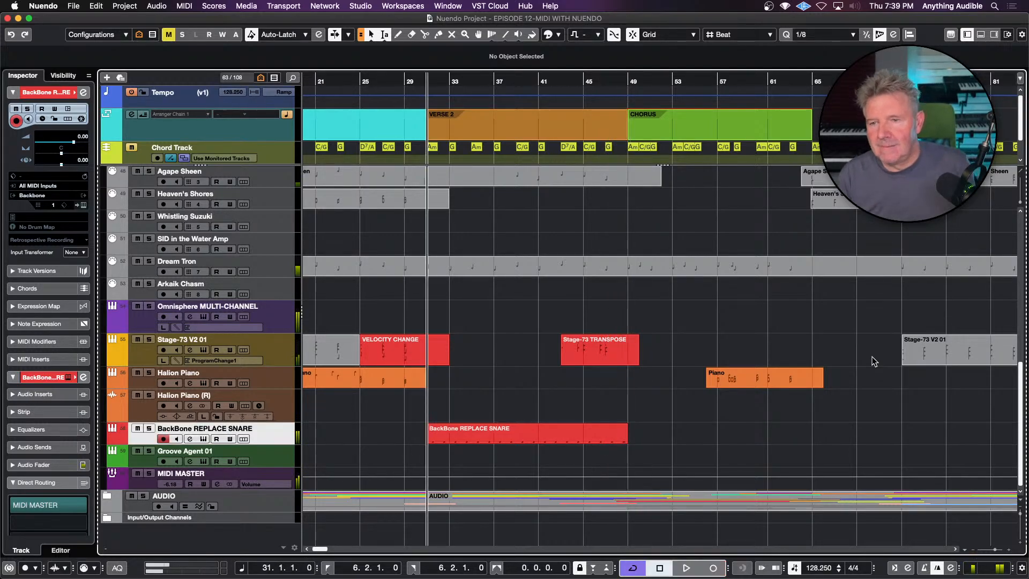
# - Select the recorded BackBone REPLACE SNARE part, play it back from bar 31, and disarm the track
pyautogui.click(548, 440)
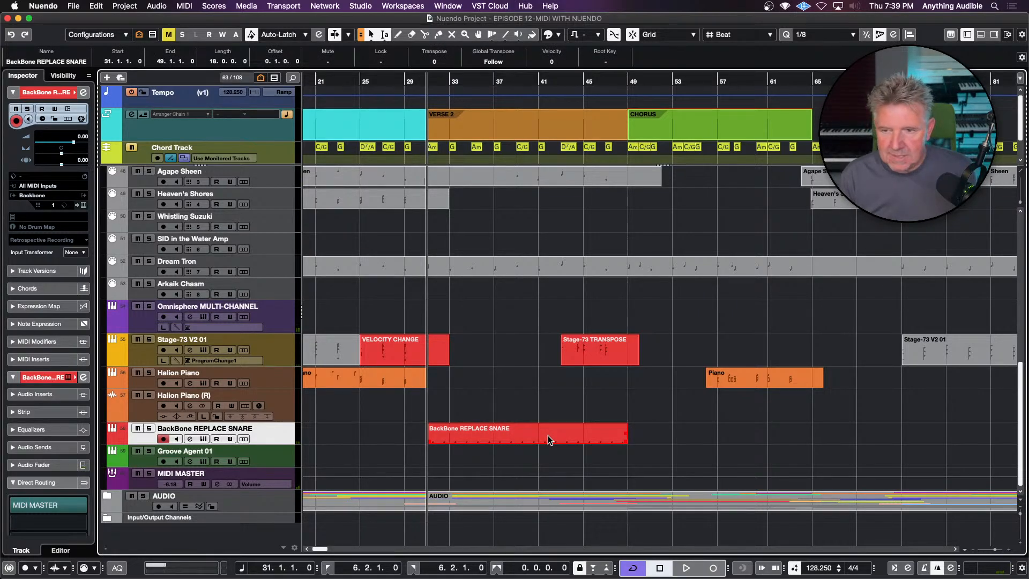
pyautogui.press('space')
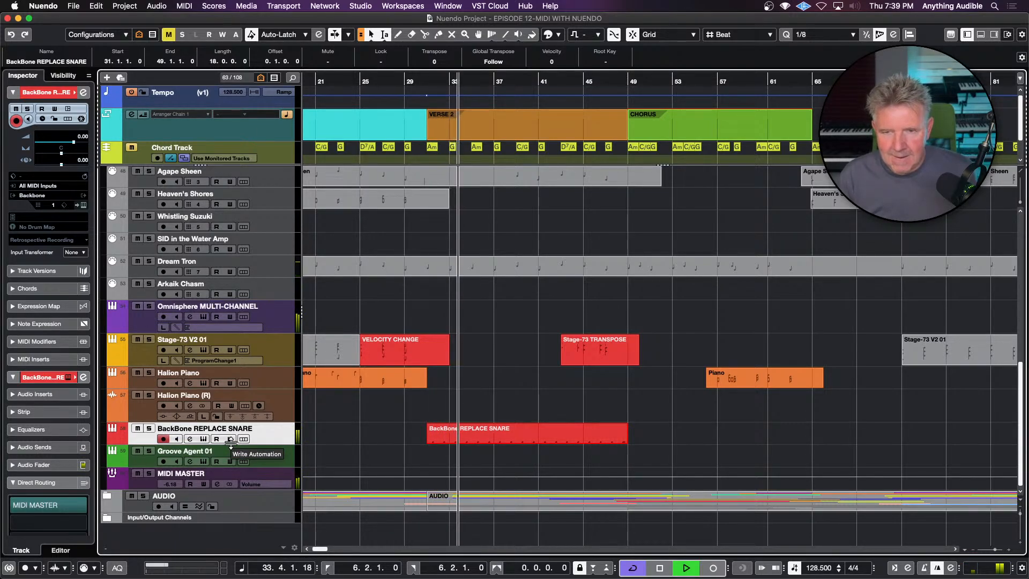
pyautogui.press('space')
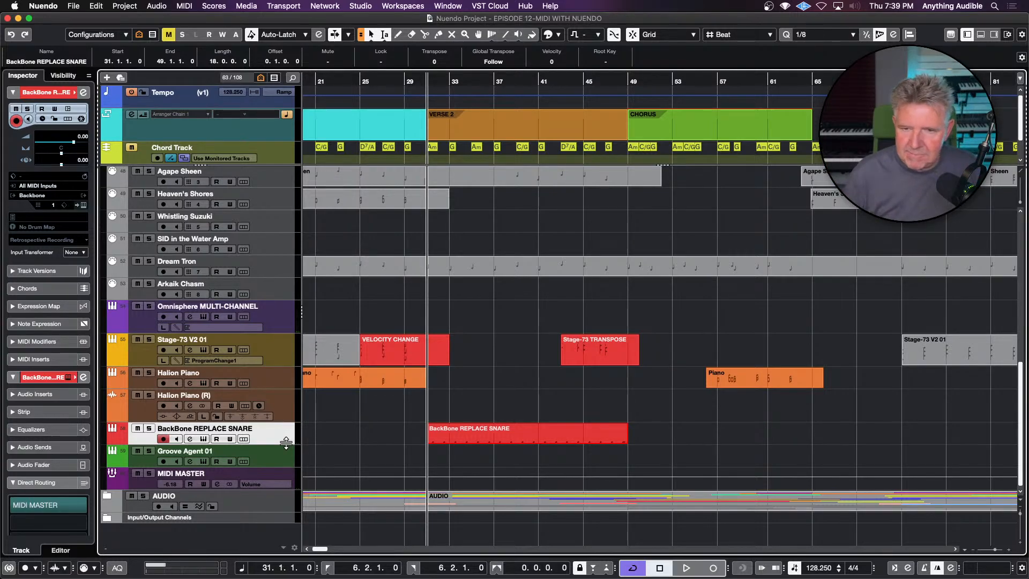
pyautogui.click(163, 439)
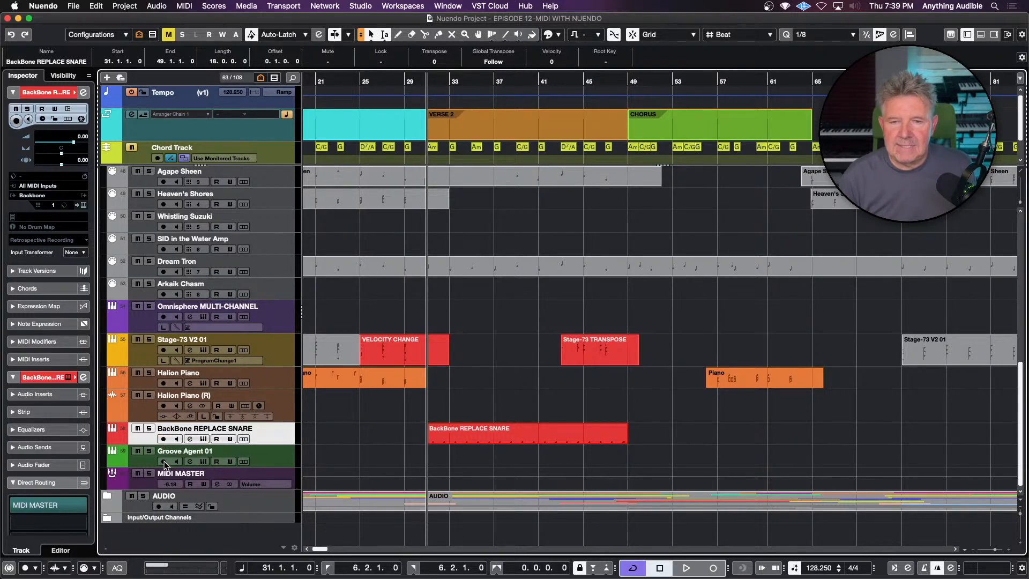
# - Open the Groove Agent 01 instrument with Vintage Kit 2, record-enable its track, and activate the instrument
pyautogui.click(204, 461)
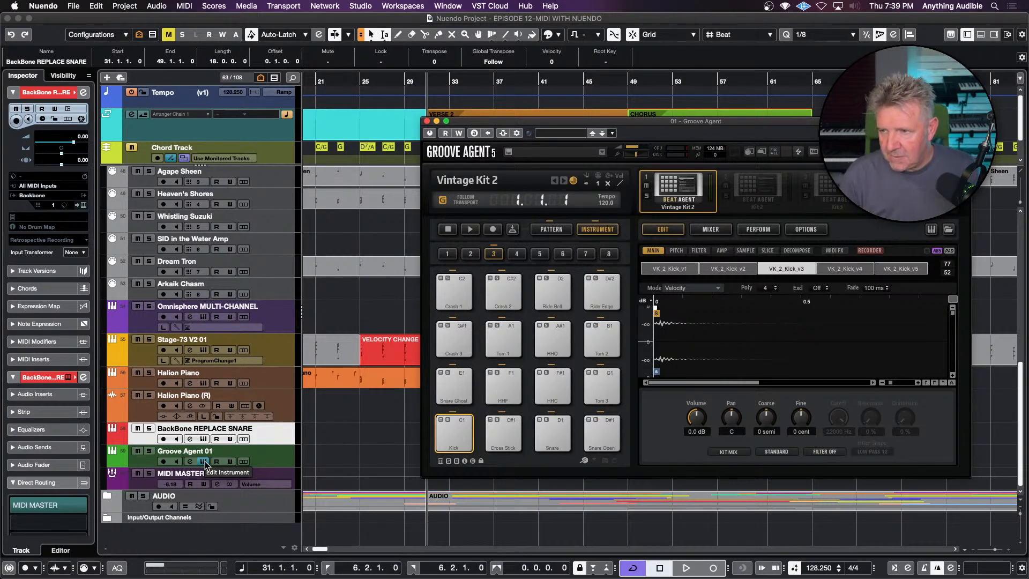
pyautogui.click(163, 461)
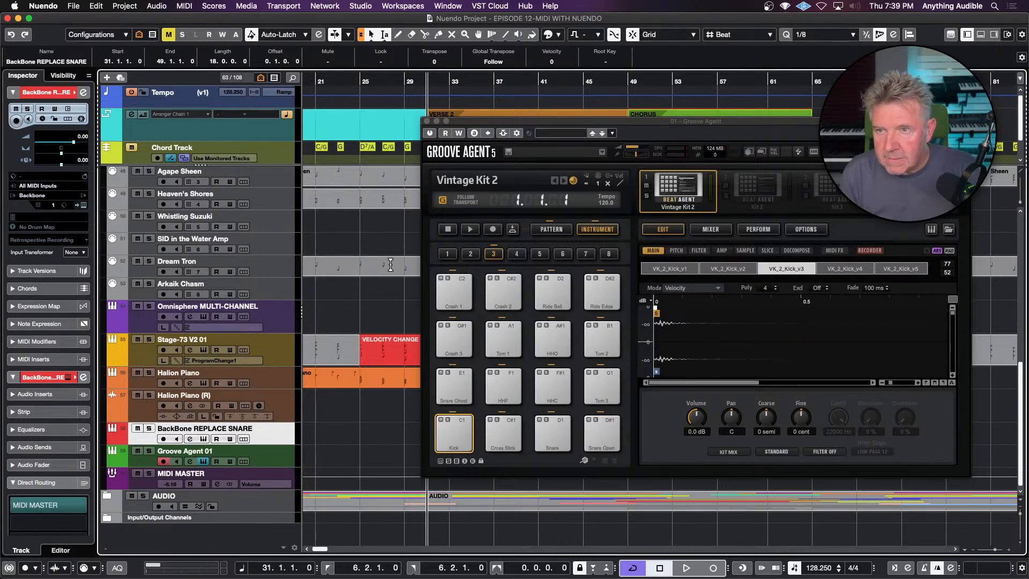
pyautogui.click(431, 136)
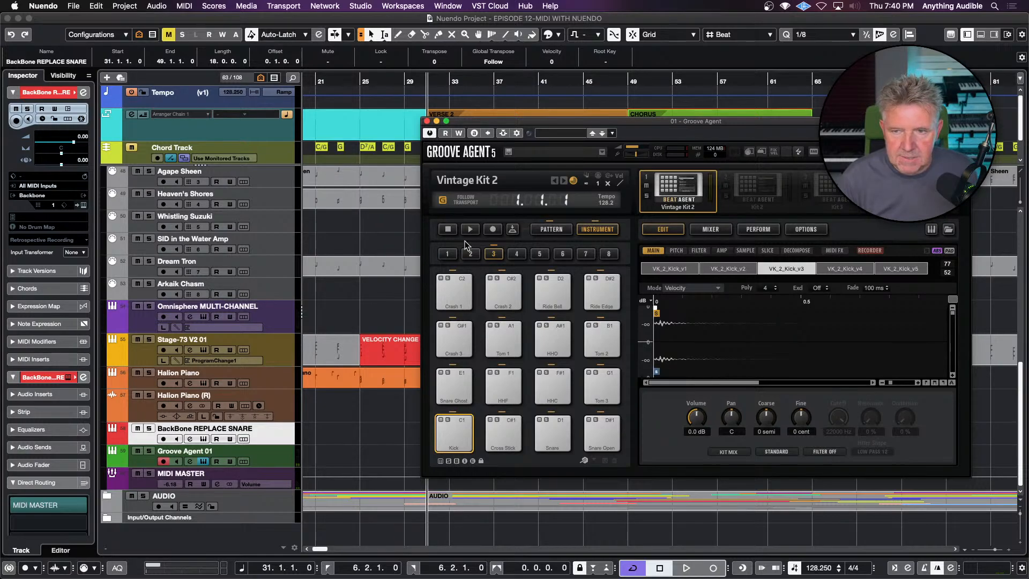
# - Disarm the Groove Agent 01 track, deactivate the instrument, and close its window to return to the arrangement
pyautogui.click(161, 463)
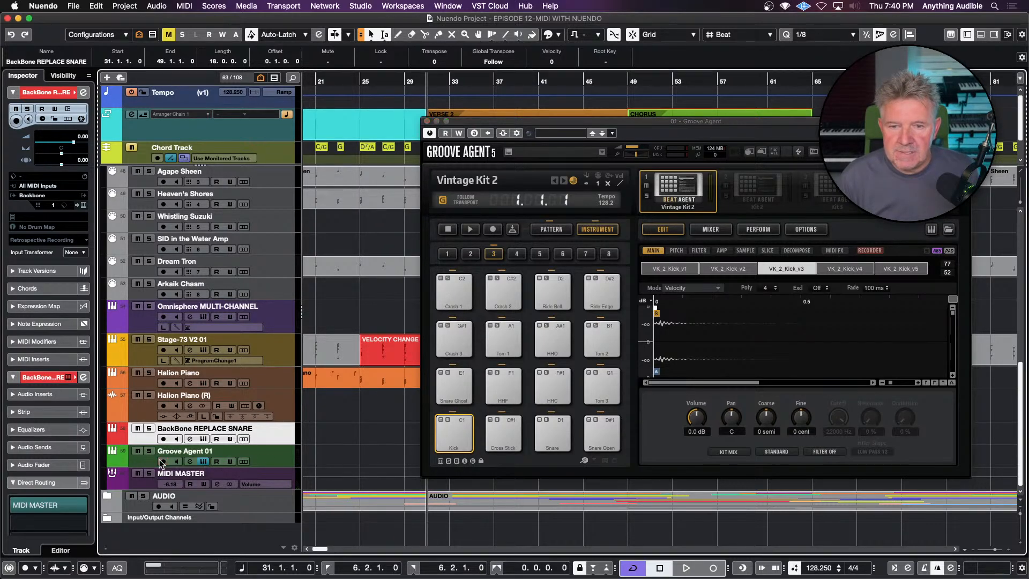
pyautogui.click(432, 137)
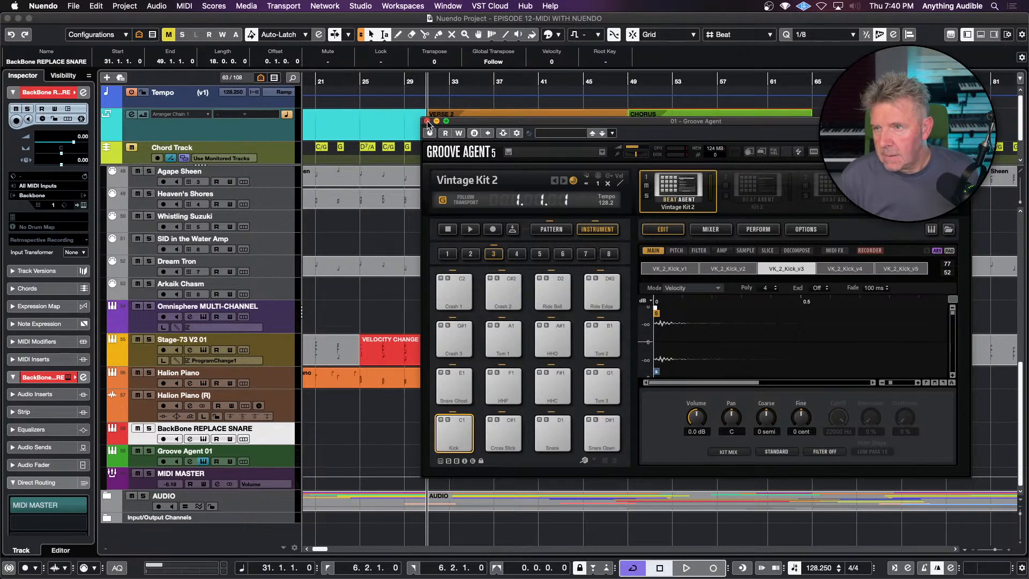
pyautogui.click(427, 121)
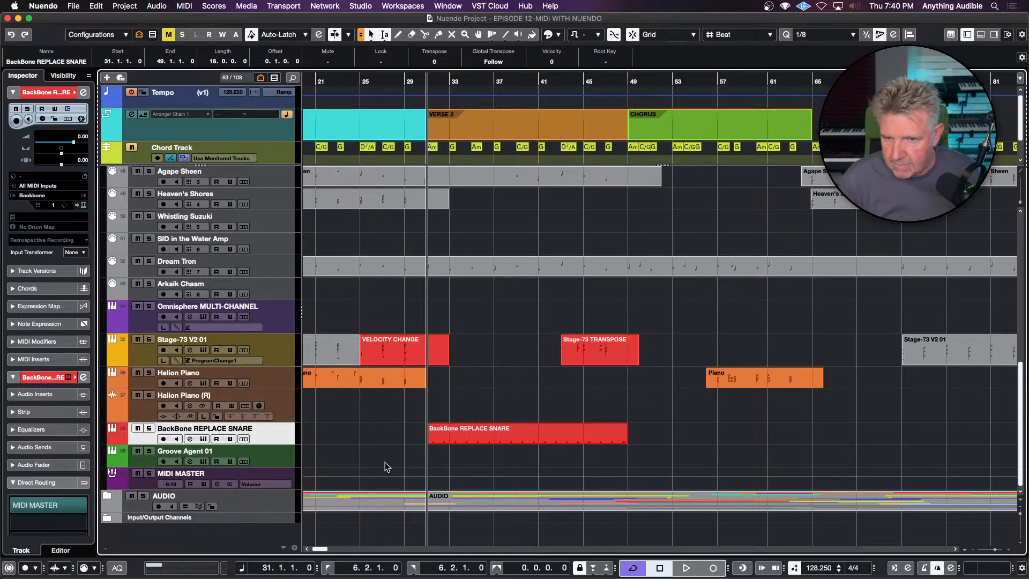
pyautogui.hscroll(-5, 385, 462)
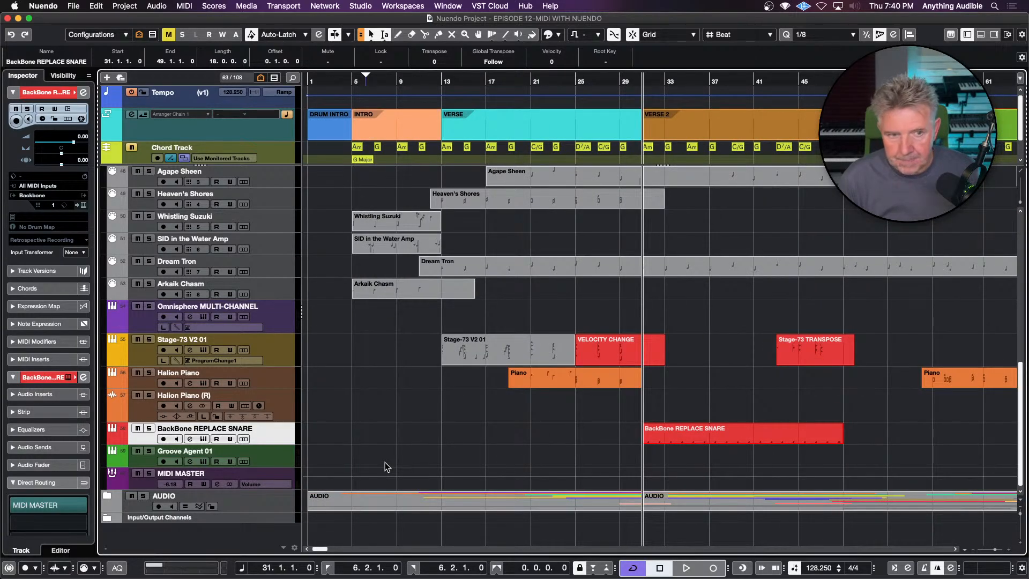